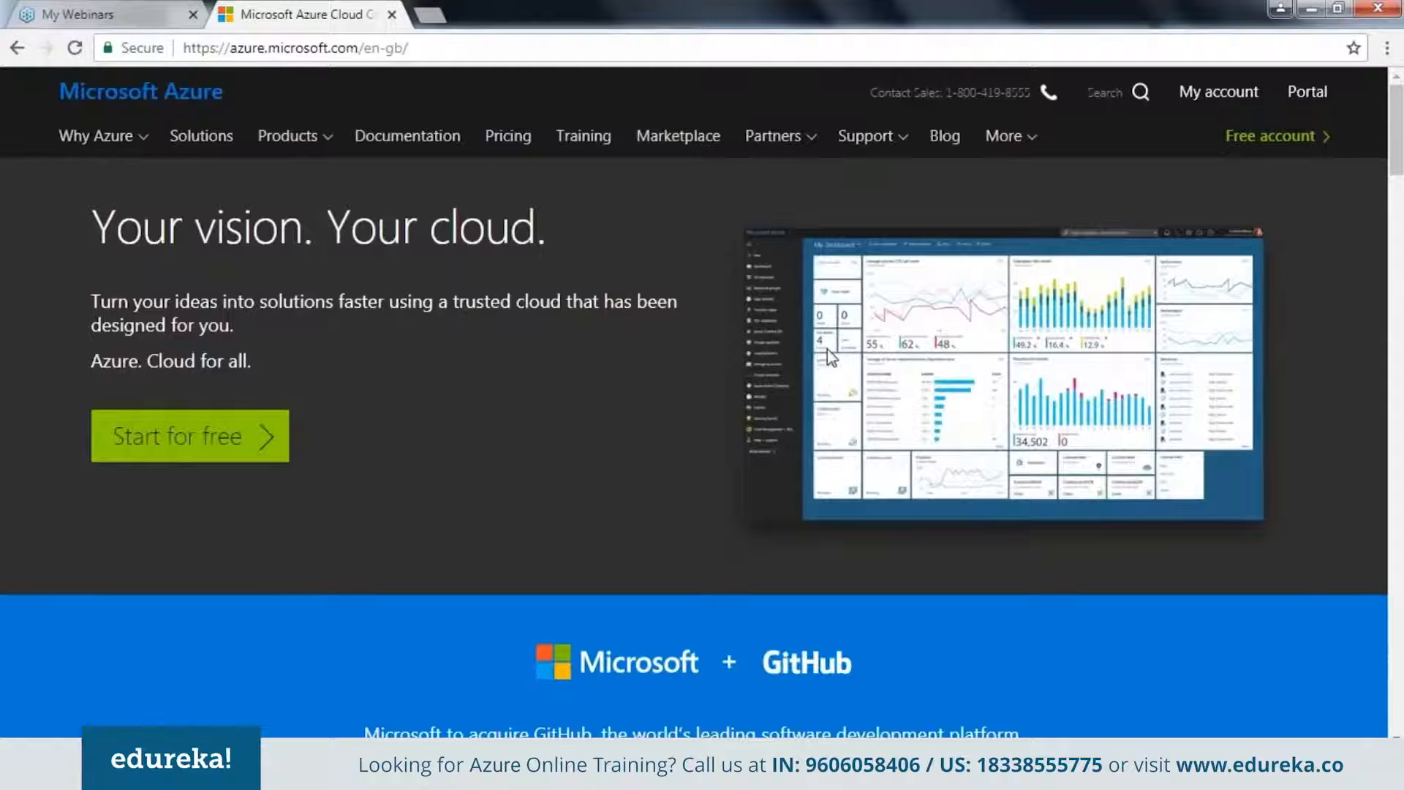
Search Google for ssms in a new browser tab and open the Microsoft Docs download page for SQL Server Management Studio
left_click(431, 16)
type("g")
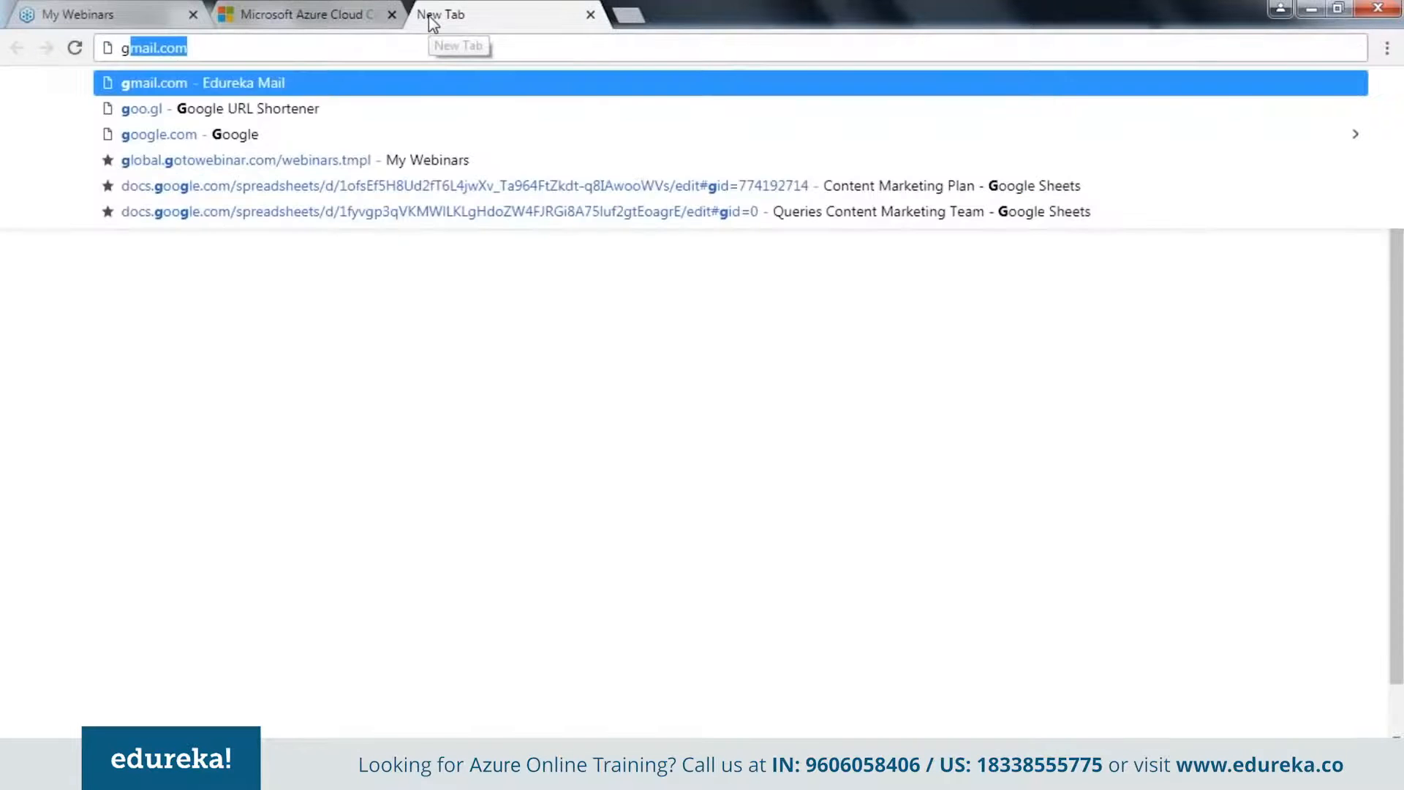
type("oog")
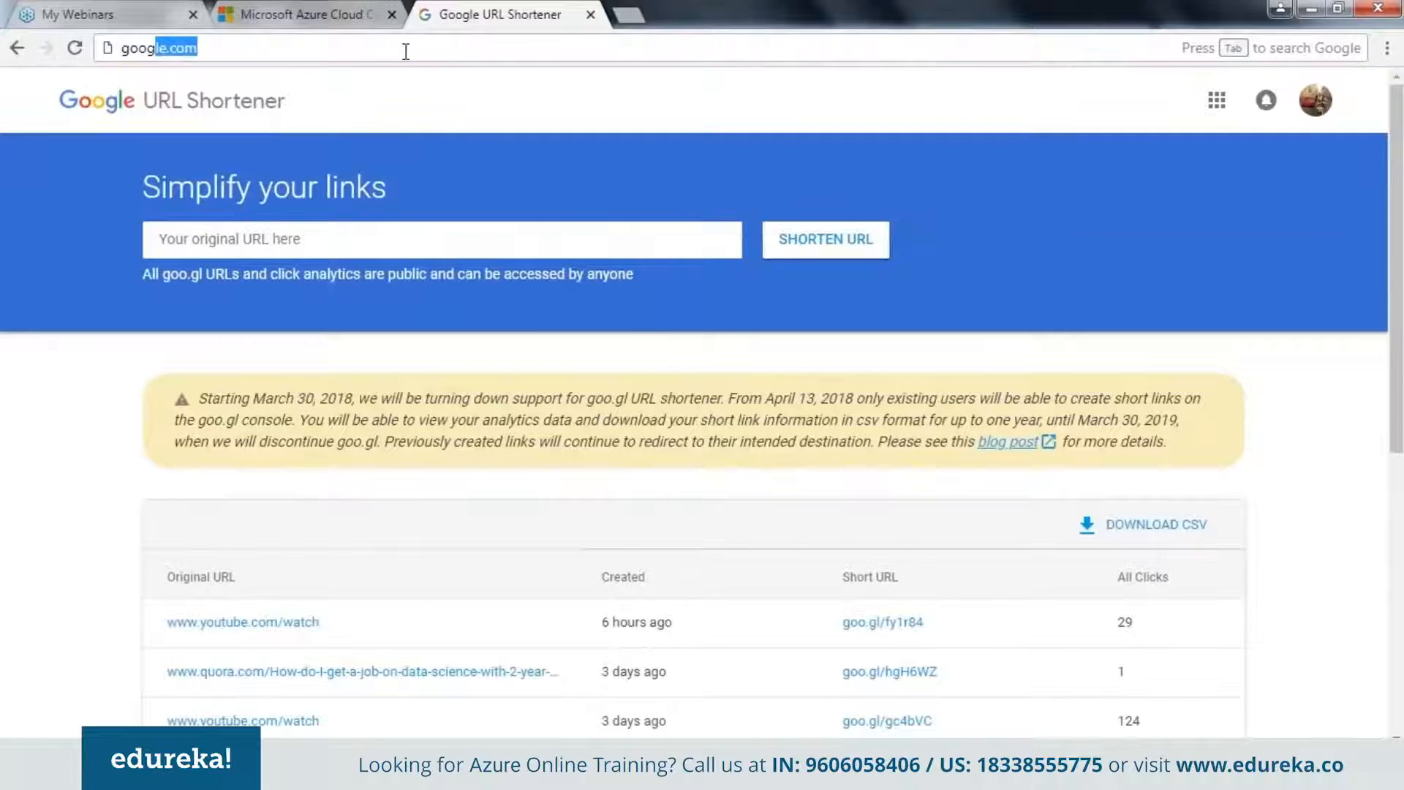
key("Return")
type("ss")
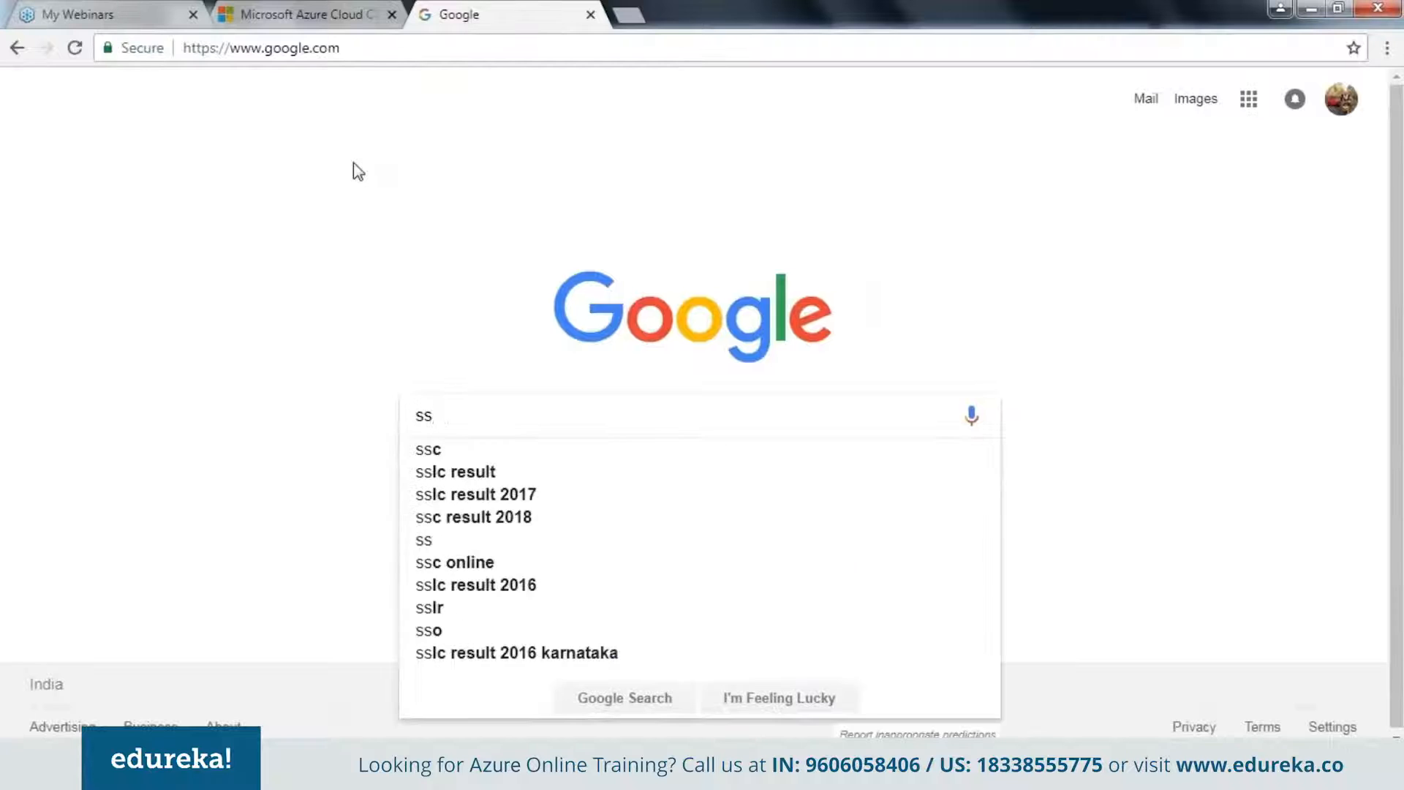
type("ms")
key("Return")
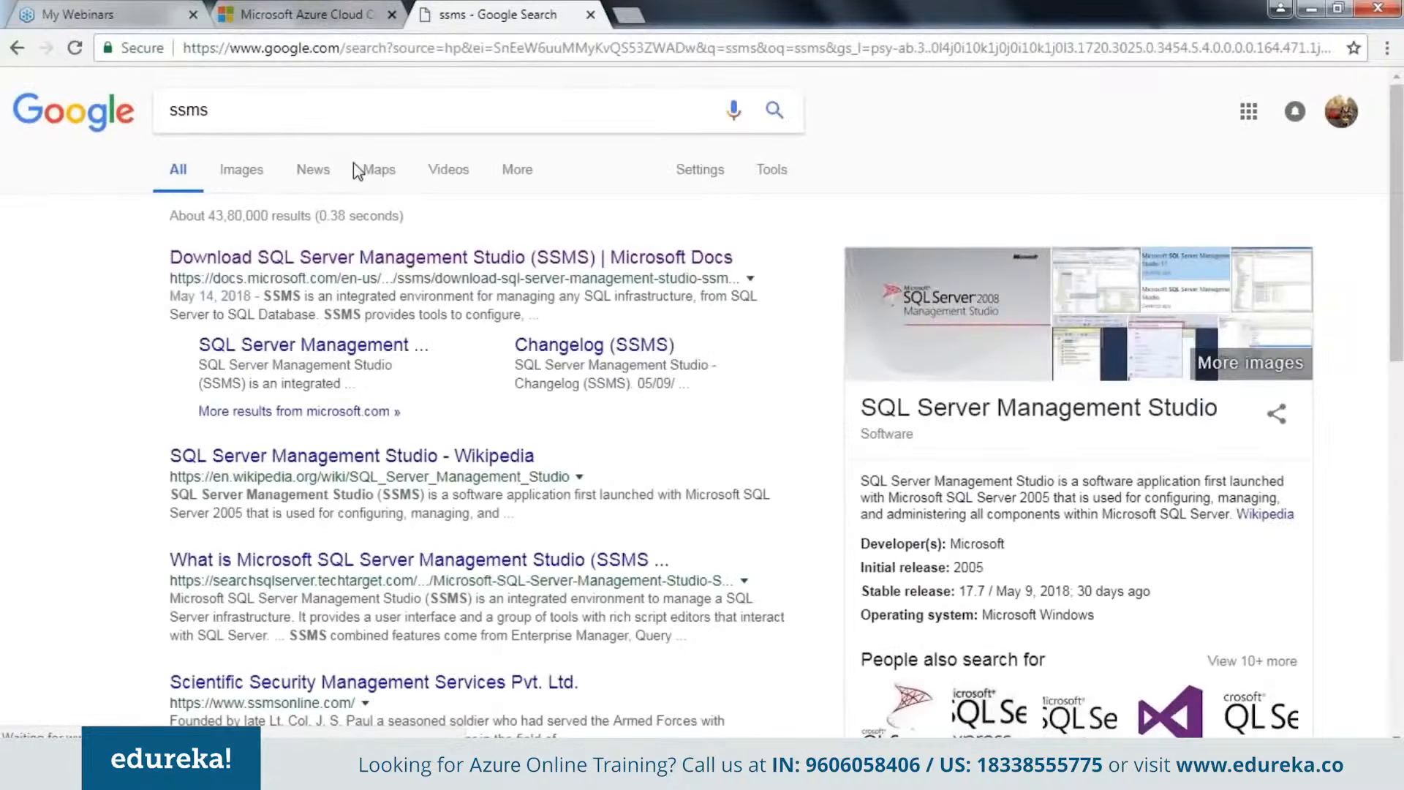
left_click(327, 273)
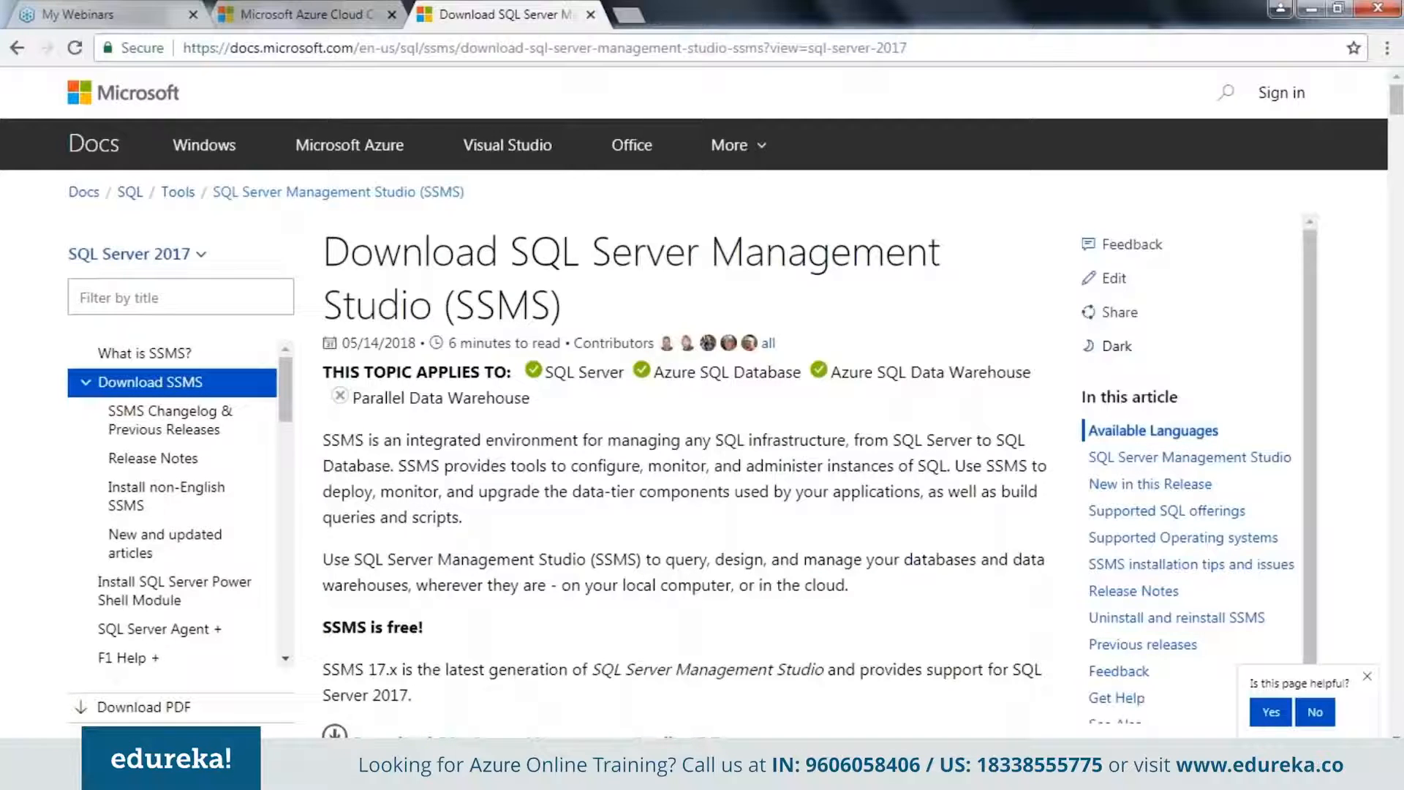
scroll(702, 407, "down", 1)
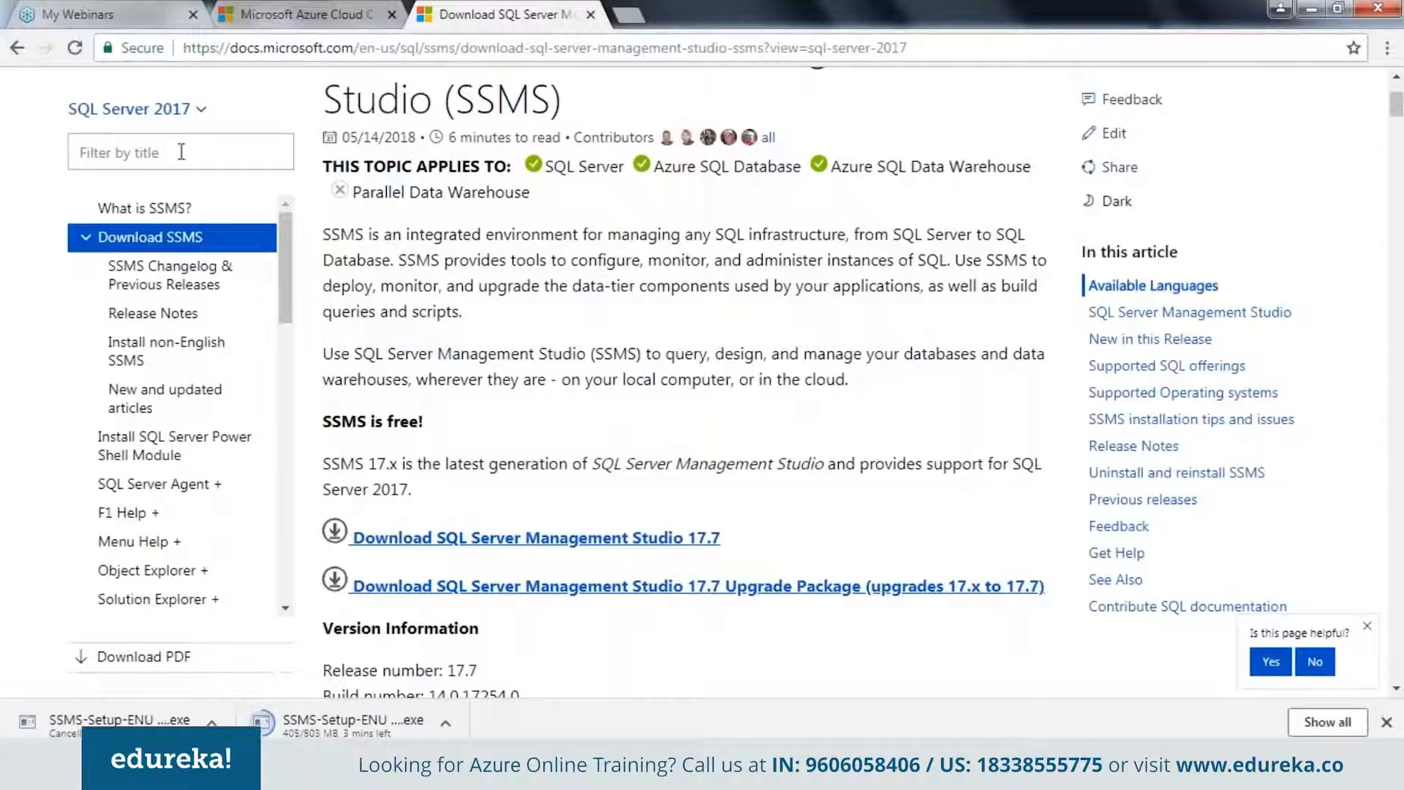
Return to the Azure site and sign in to the portal with the saved account, declining to stay signed in
left_click(311, 10)
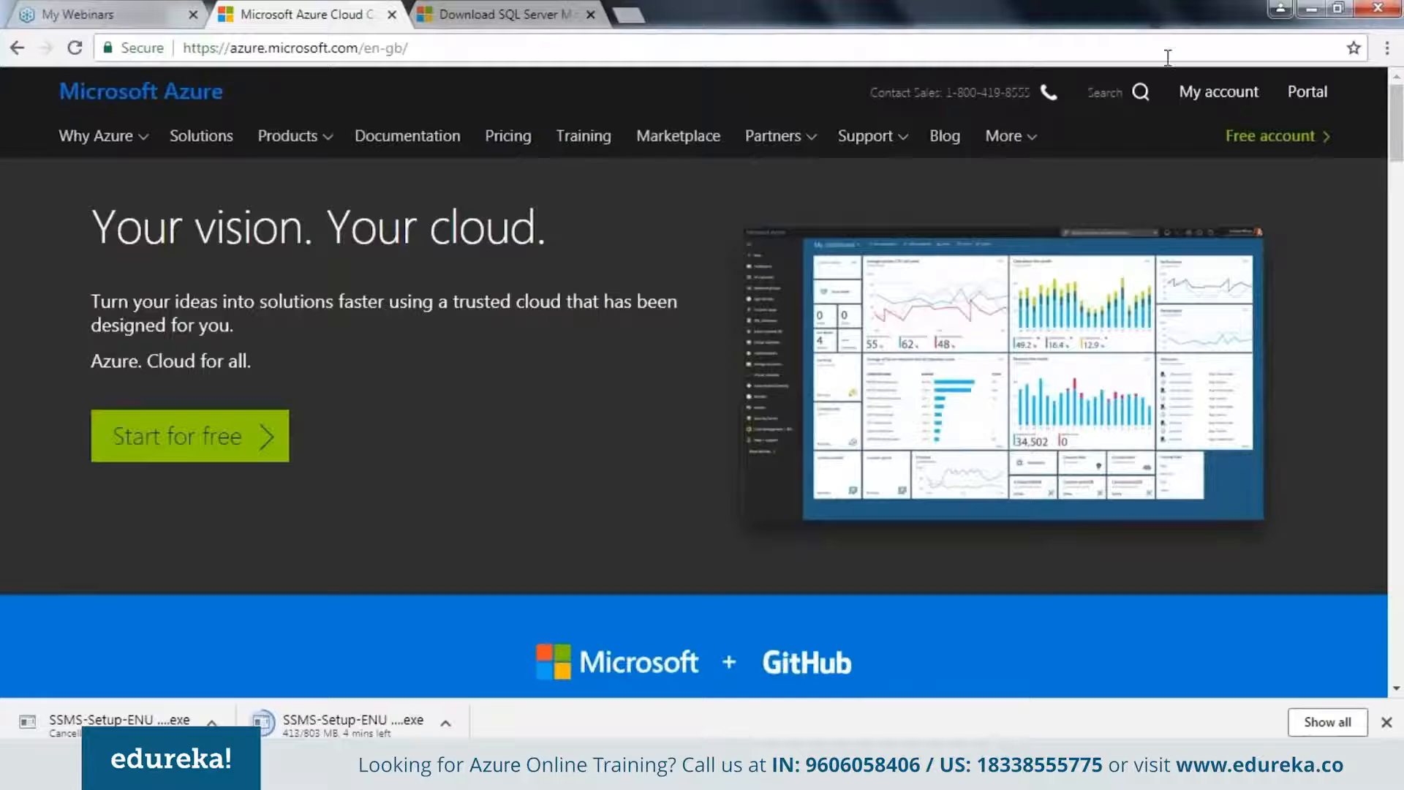
left_click(1305, 100)
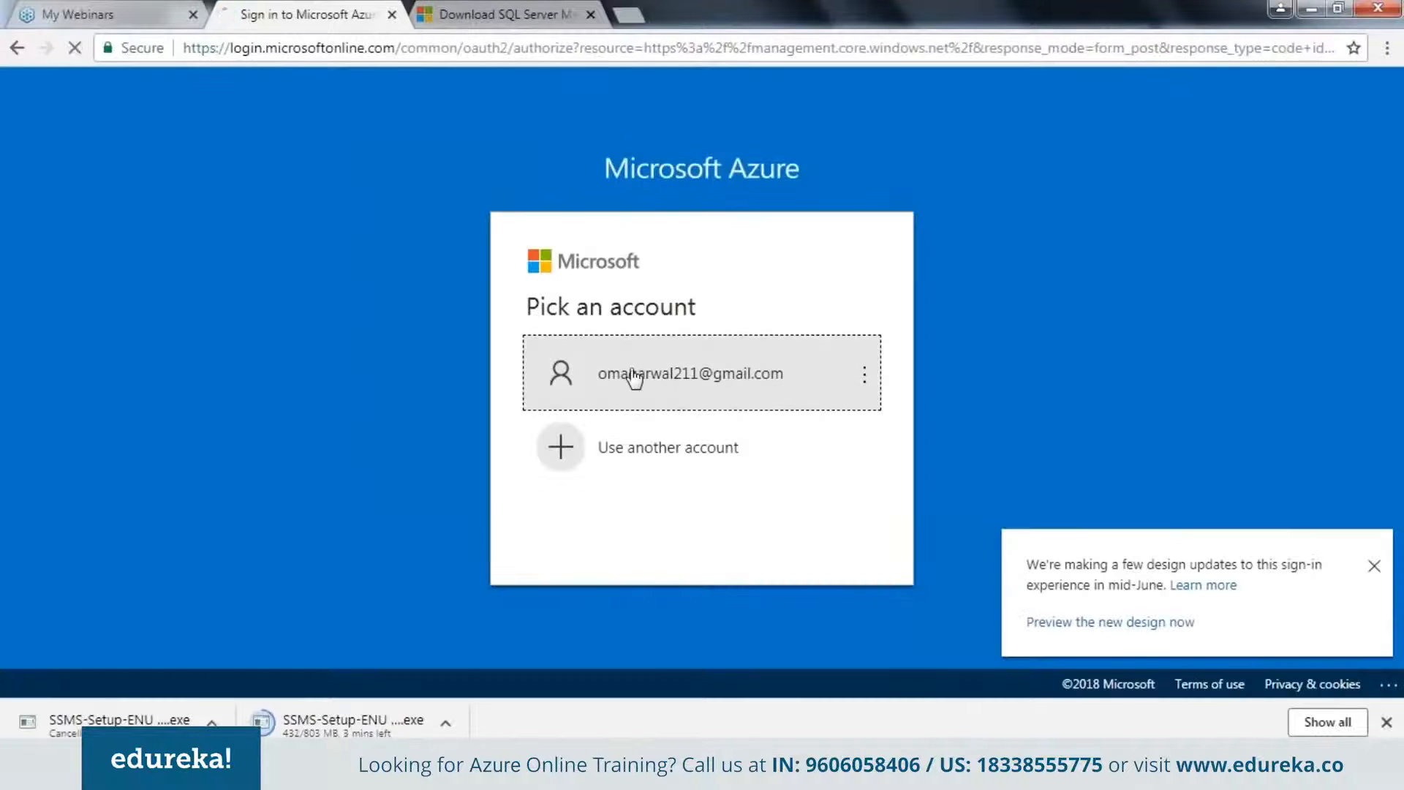
left_click(631, 376)
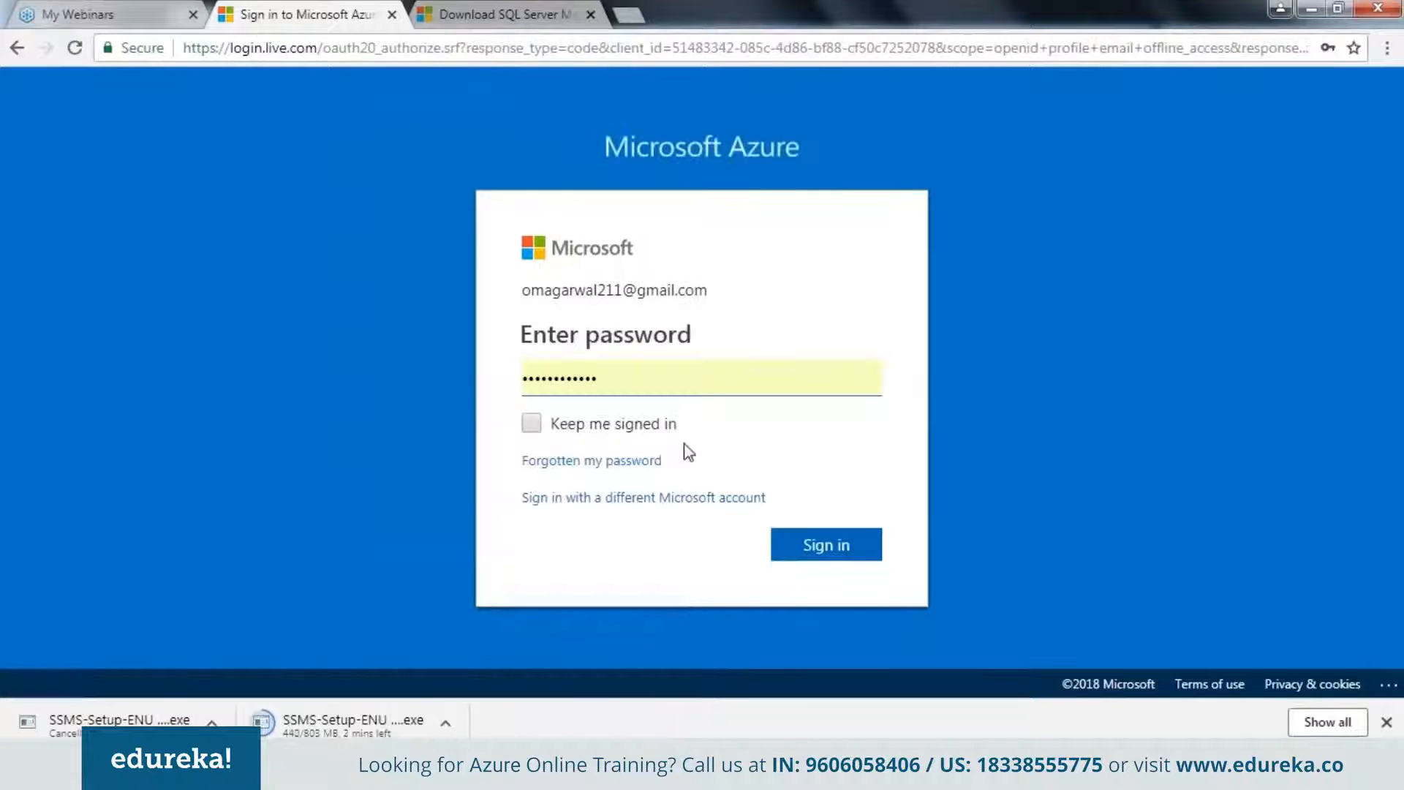
left_click(827, 544)
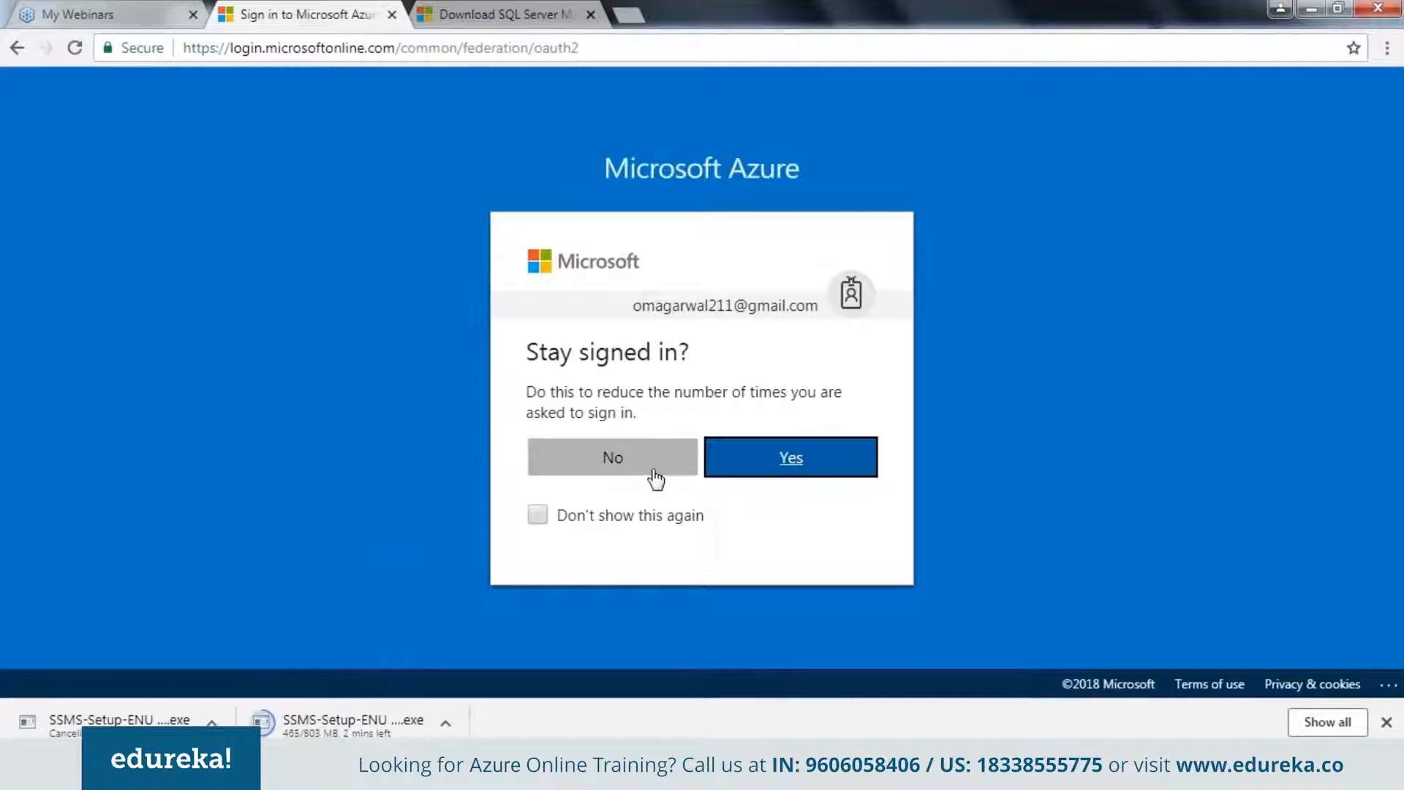
left_click(654, 474)
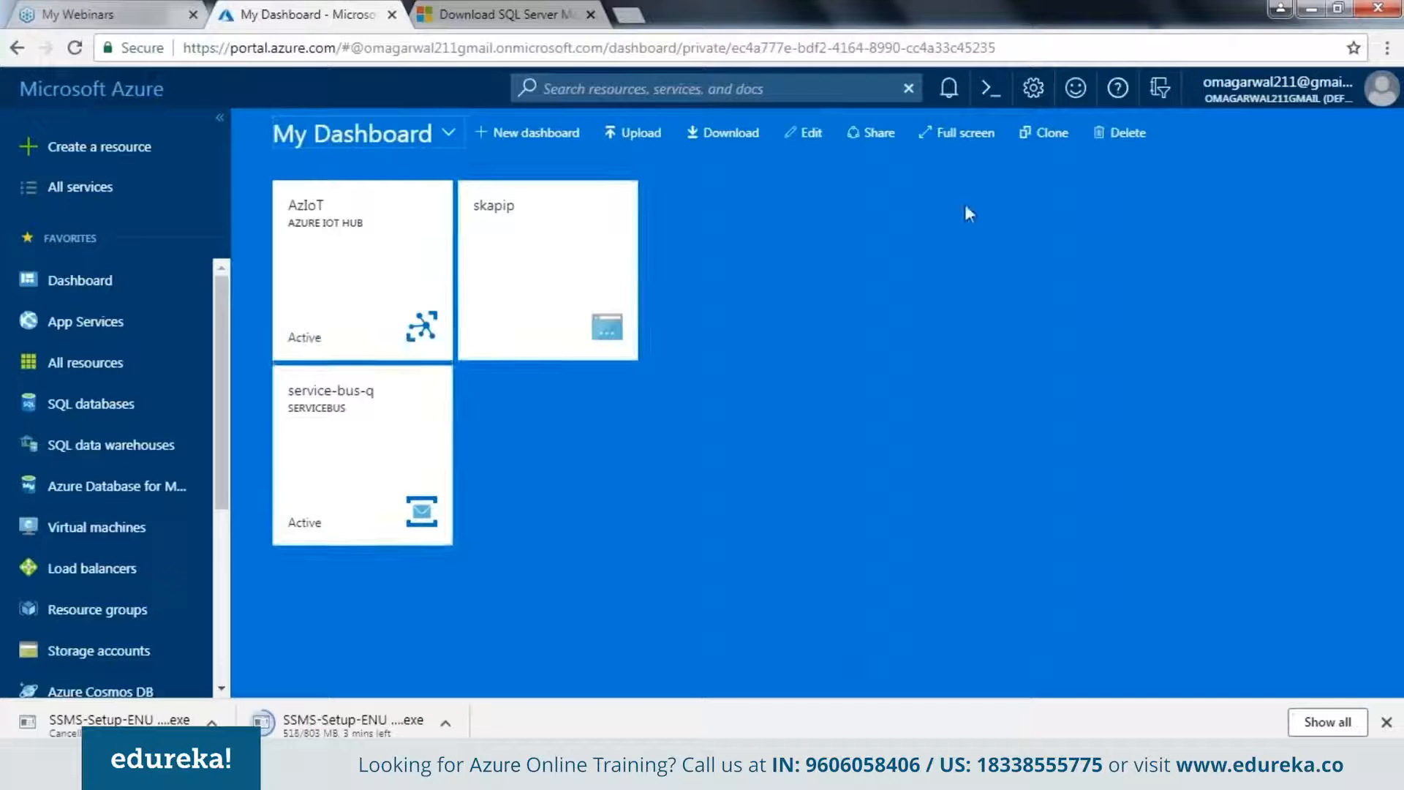
Start creating a SQL Data Warehouse from the Databases category and name the database DemoDB321
left_click(46, 153)
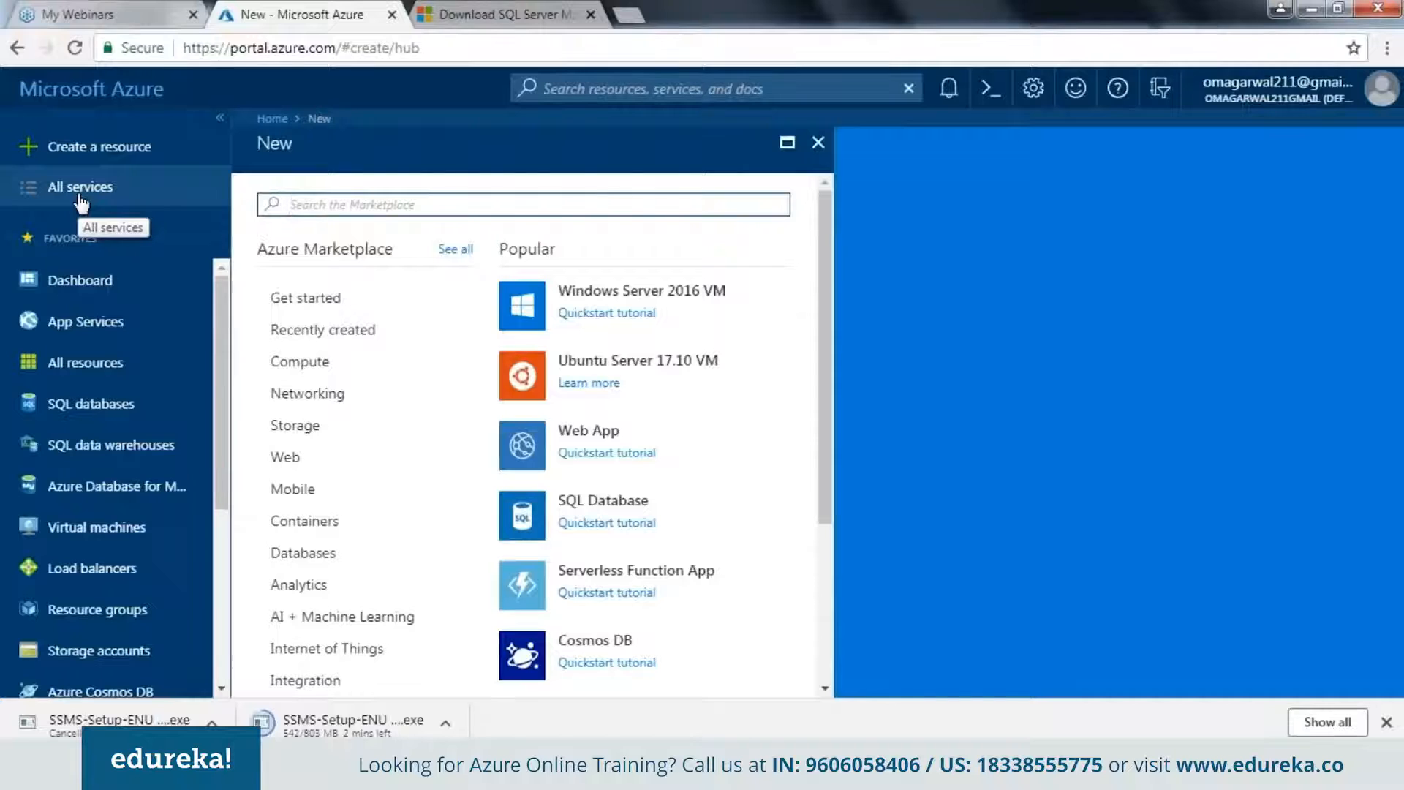
left_click(311, 557)
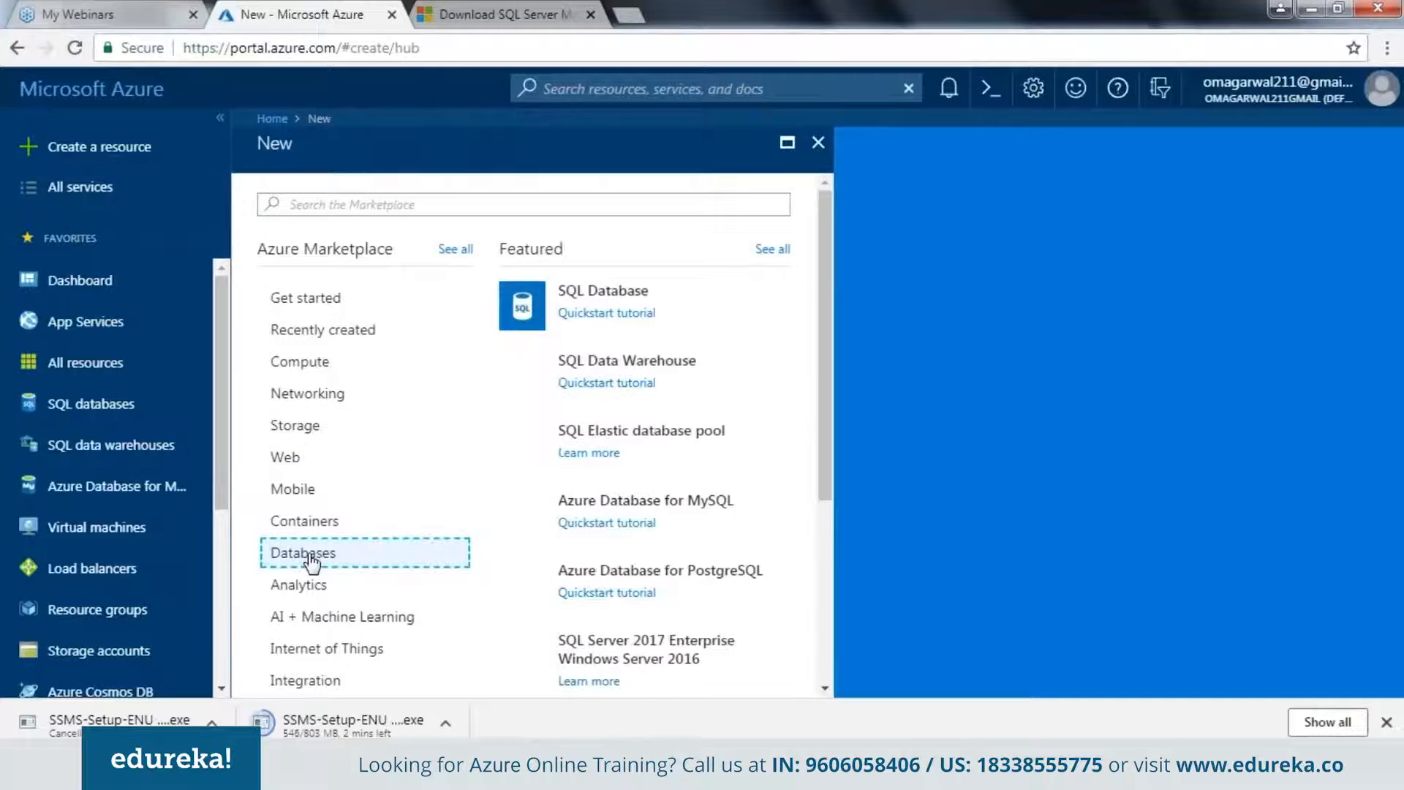
left_click(617, 362)
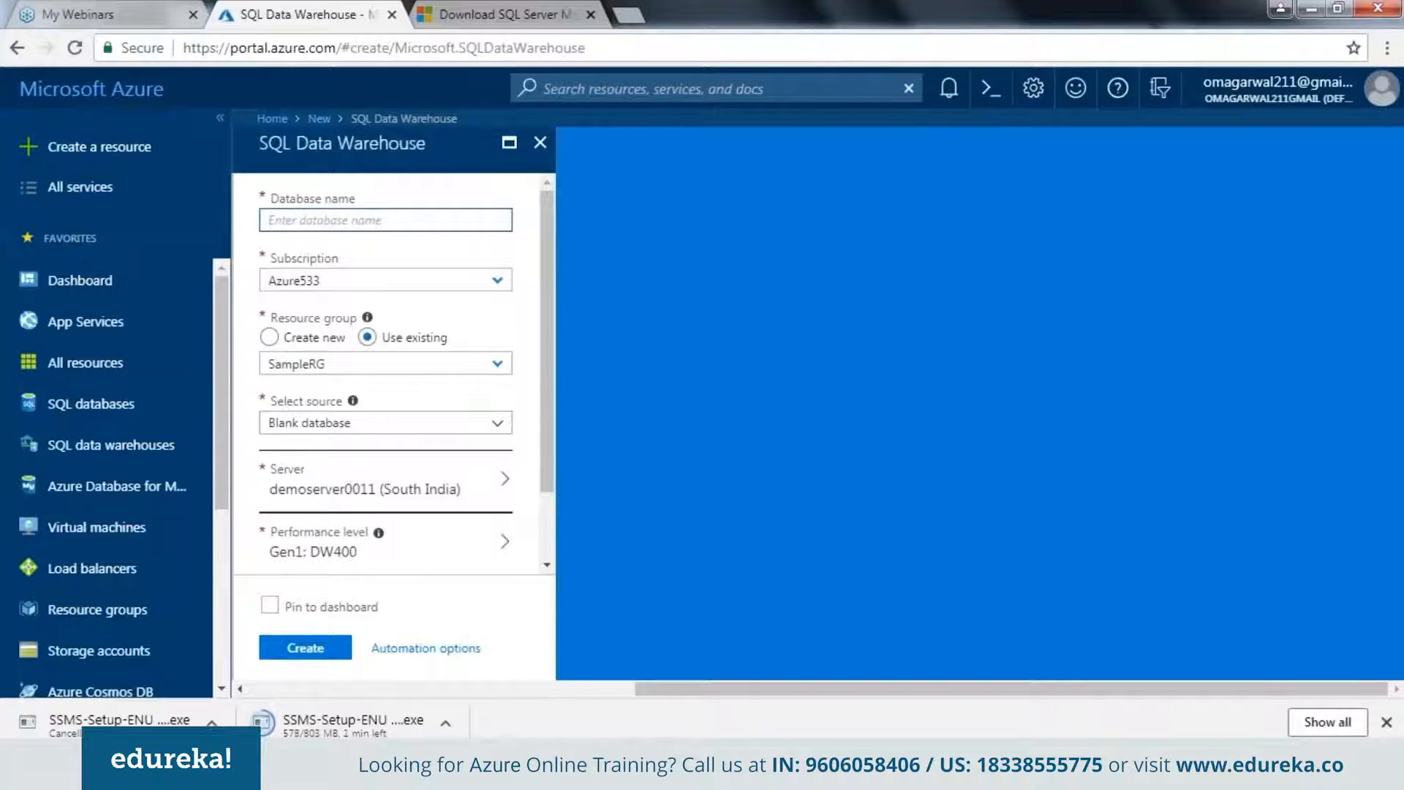
type("DemoDB321")
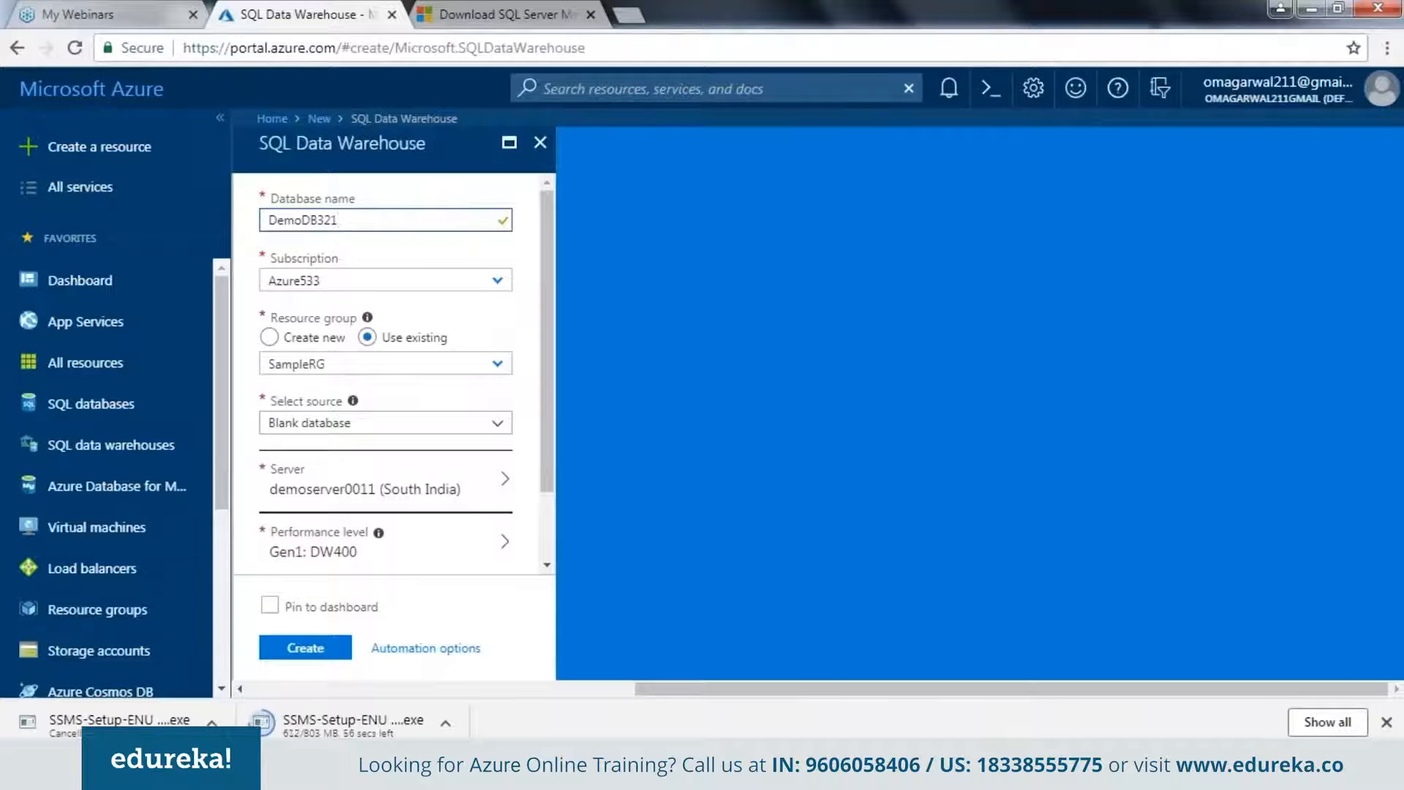
Specify a new resource group named DemoRG and choose Blank database as the data warehouse's source
left_click(270, 337)
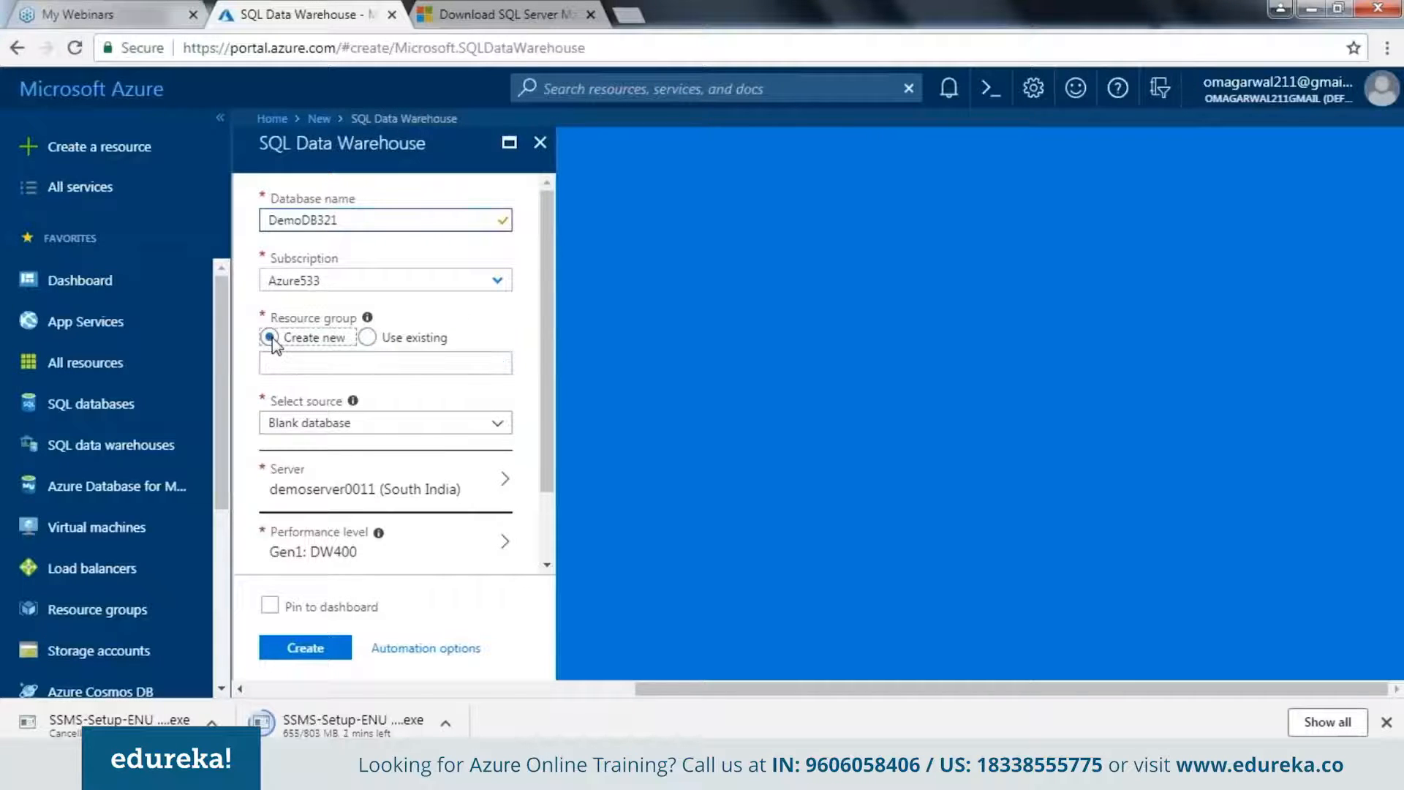
left_click(357, 363)
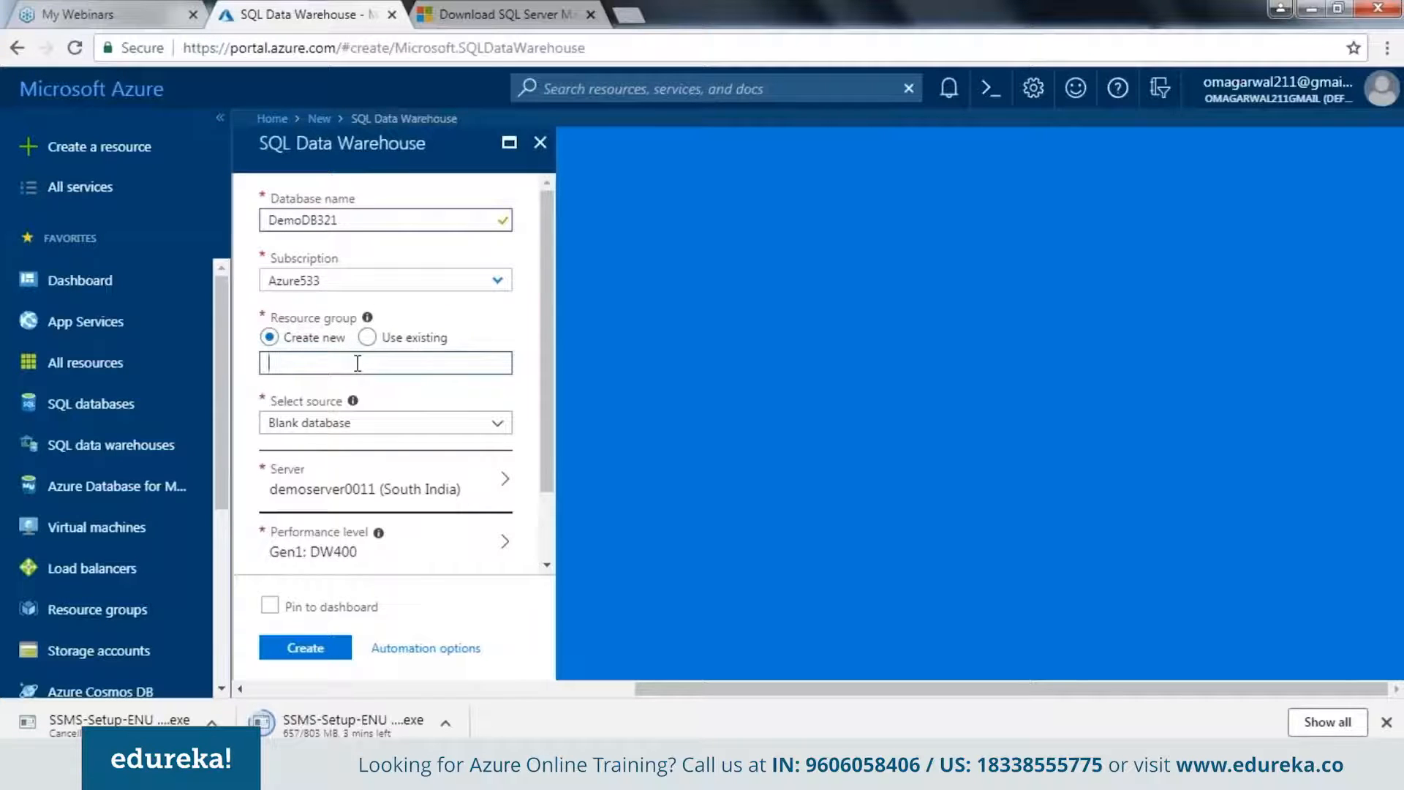
type("DemoRG")
left_click(385, 423)
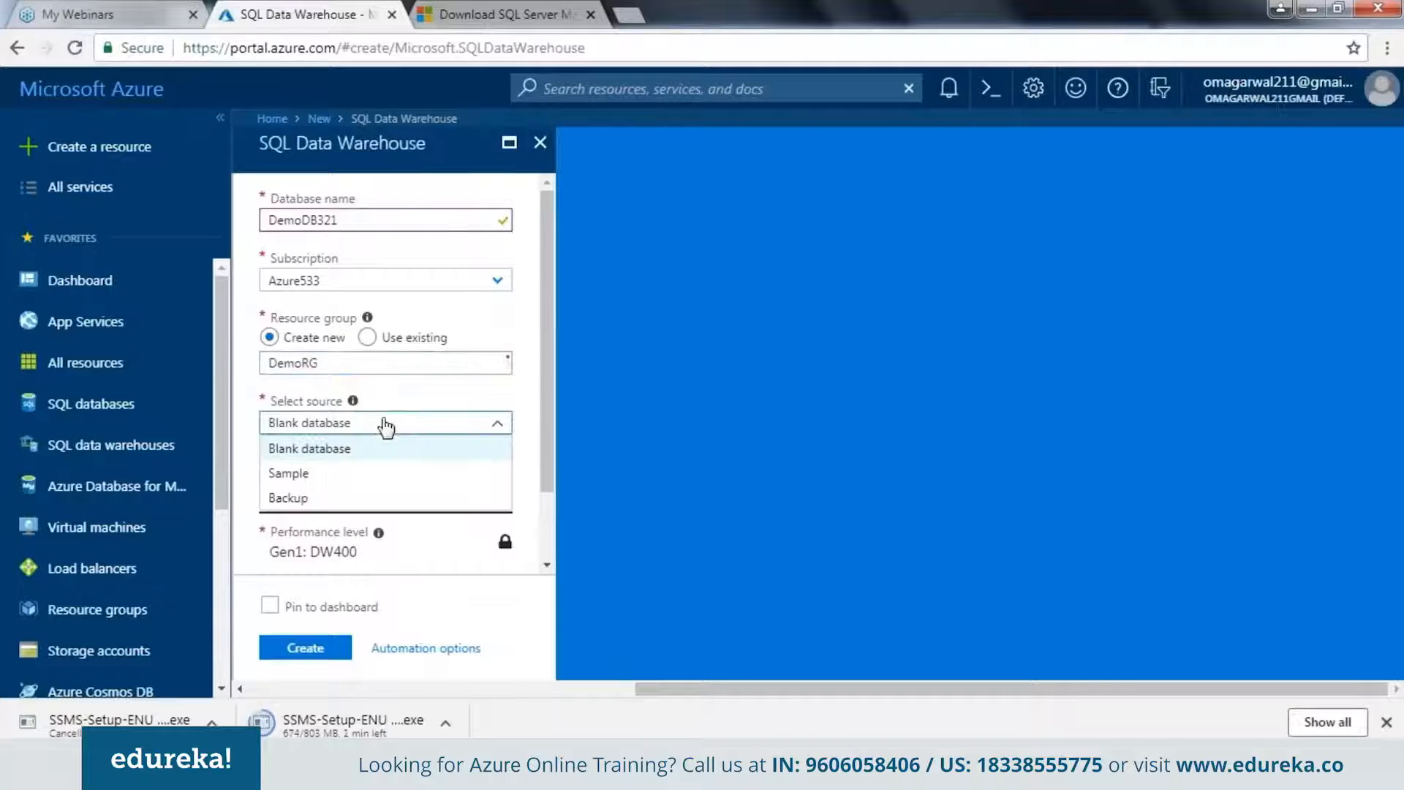
left_click(326, 448)
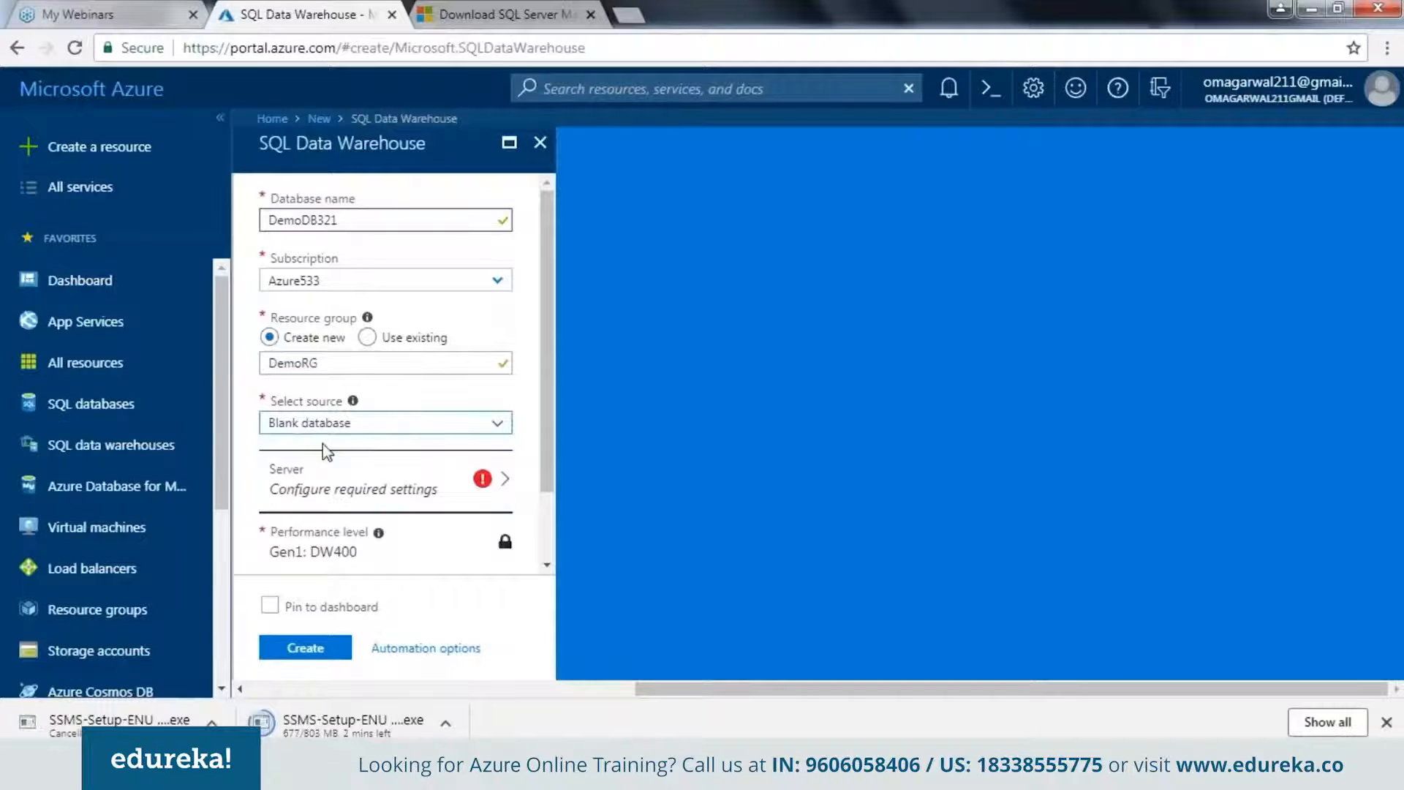
Begin a new server for the data warehouse, named demoserver1100, with the admin login admindemo
left_click(506, 485)
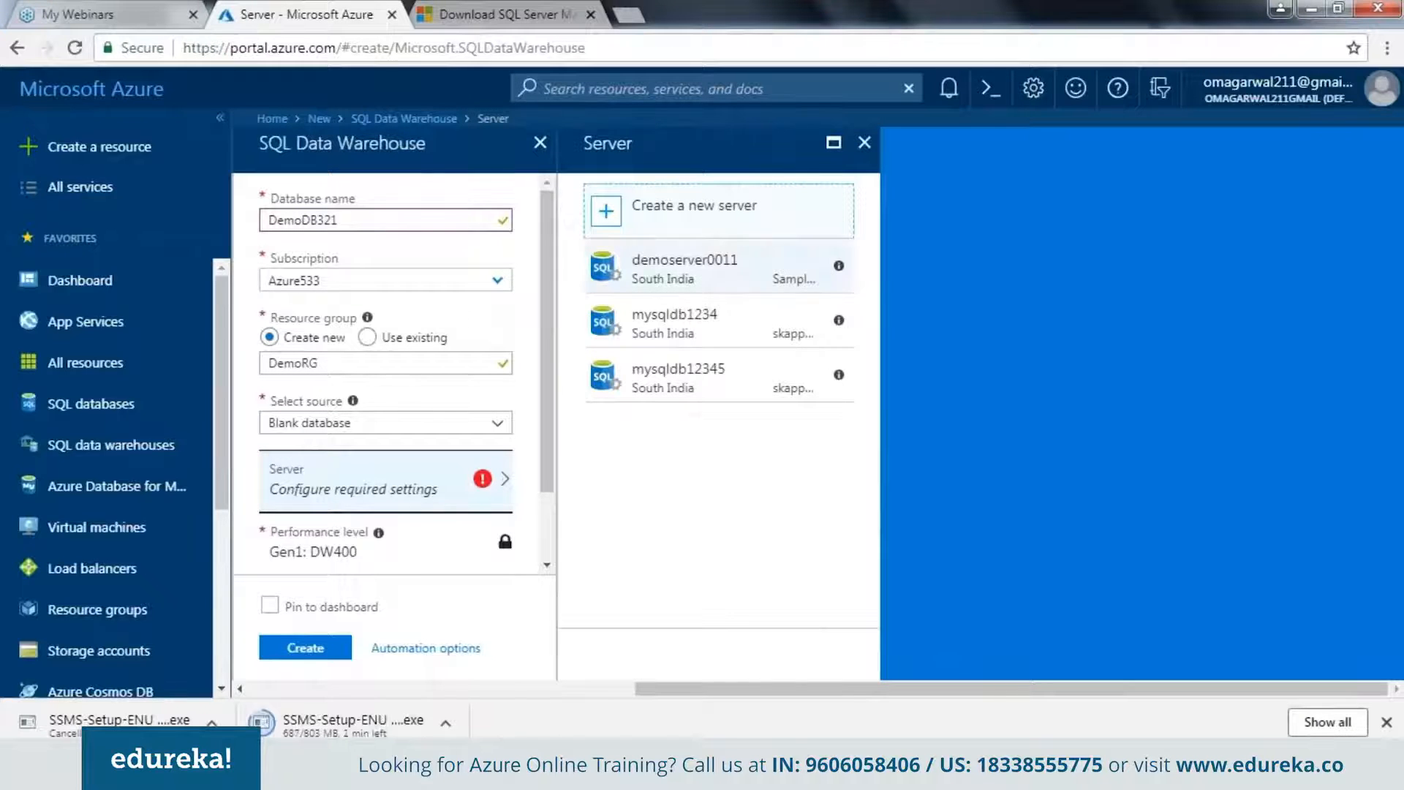
left_click(610, 212)
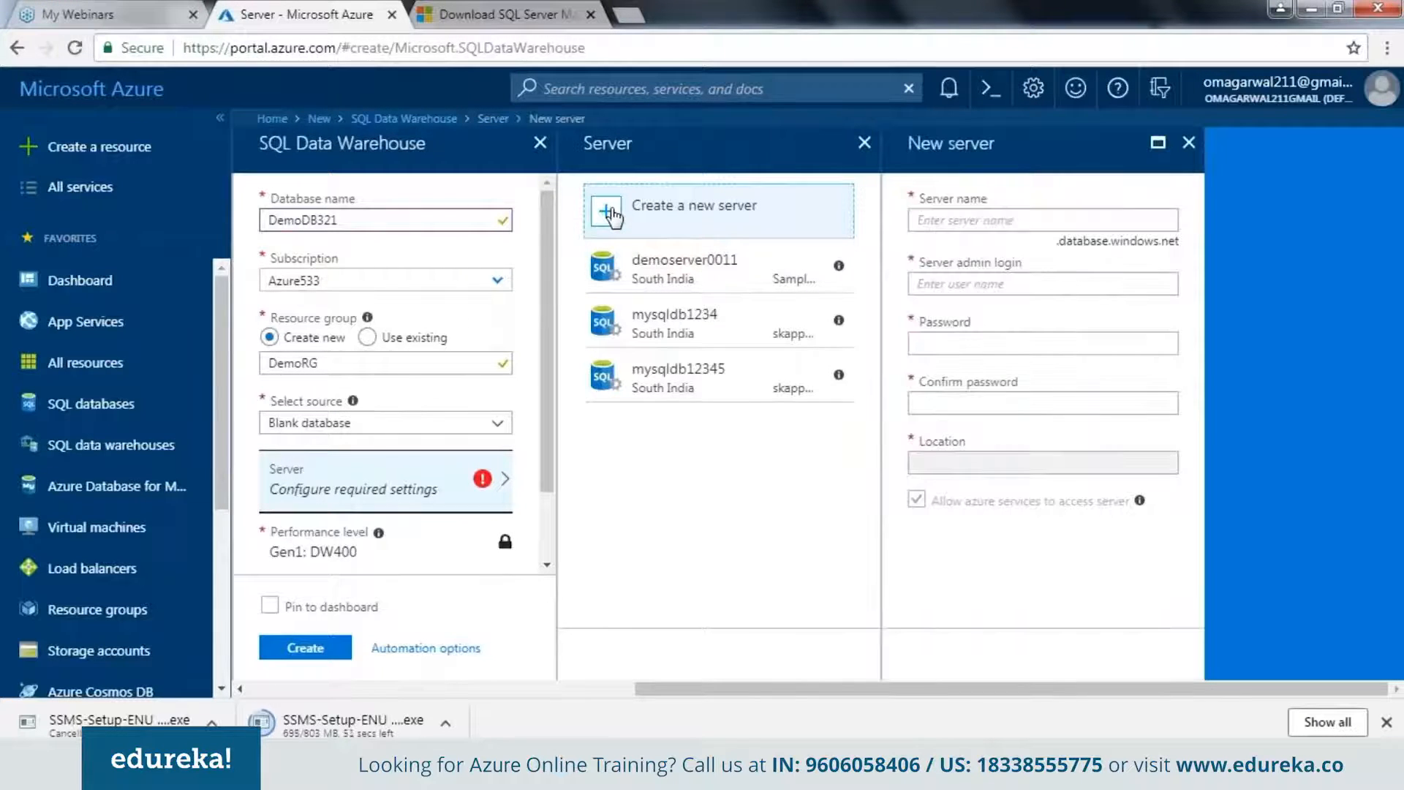
type("demoserver")
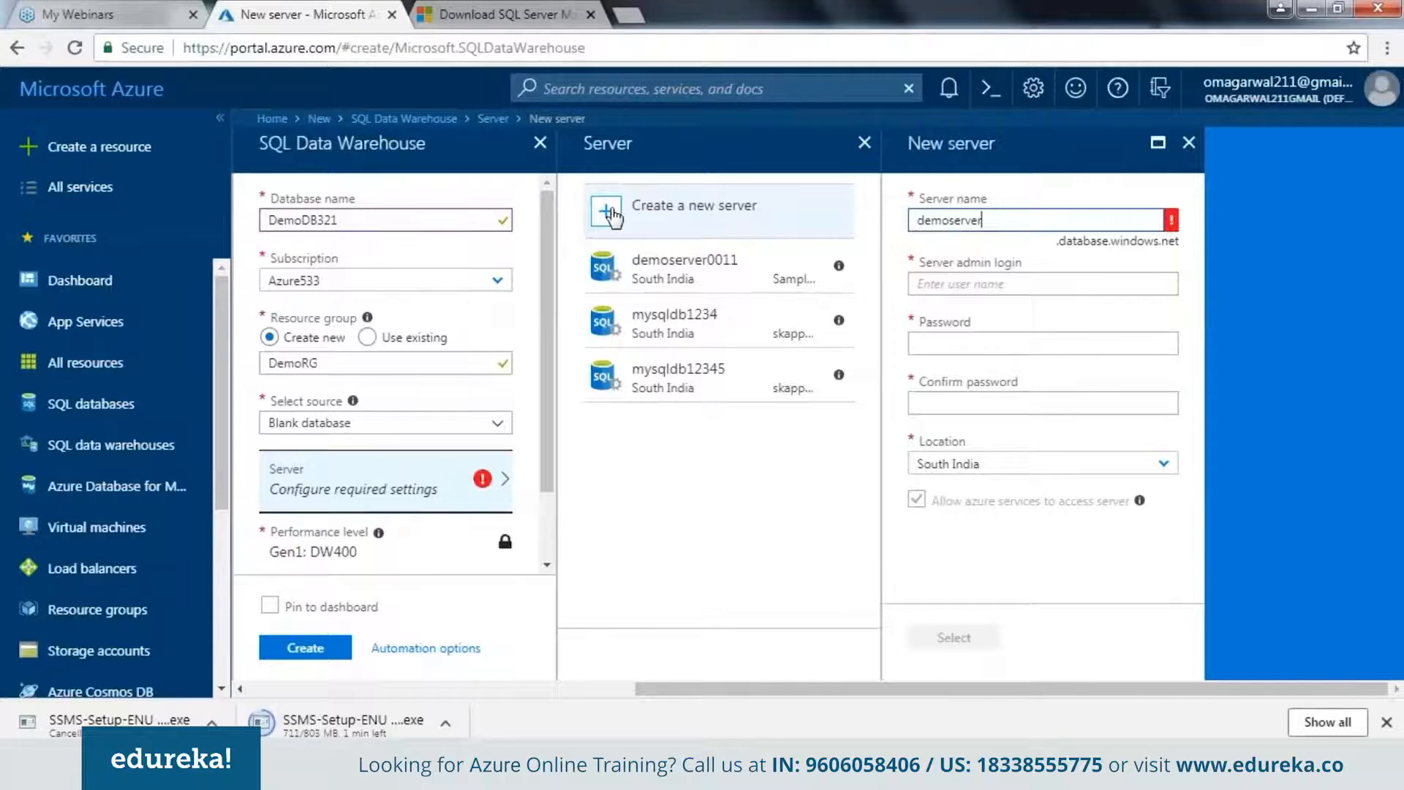
type("1100")
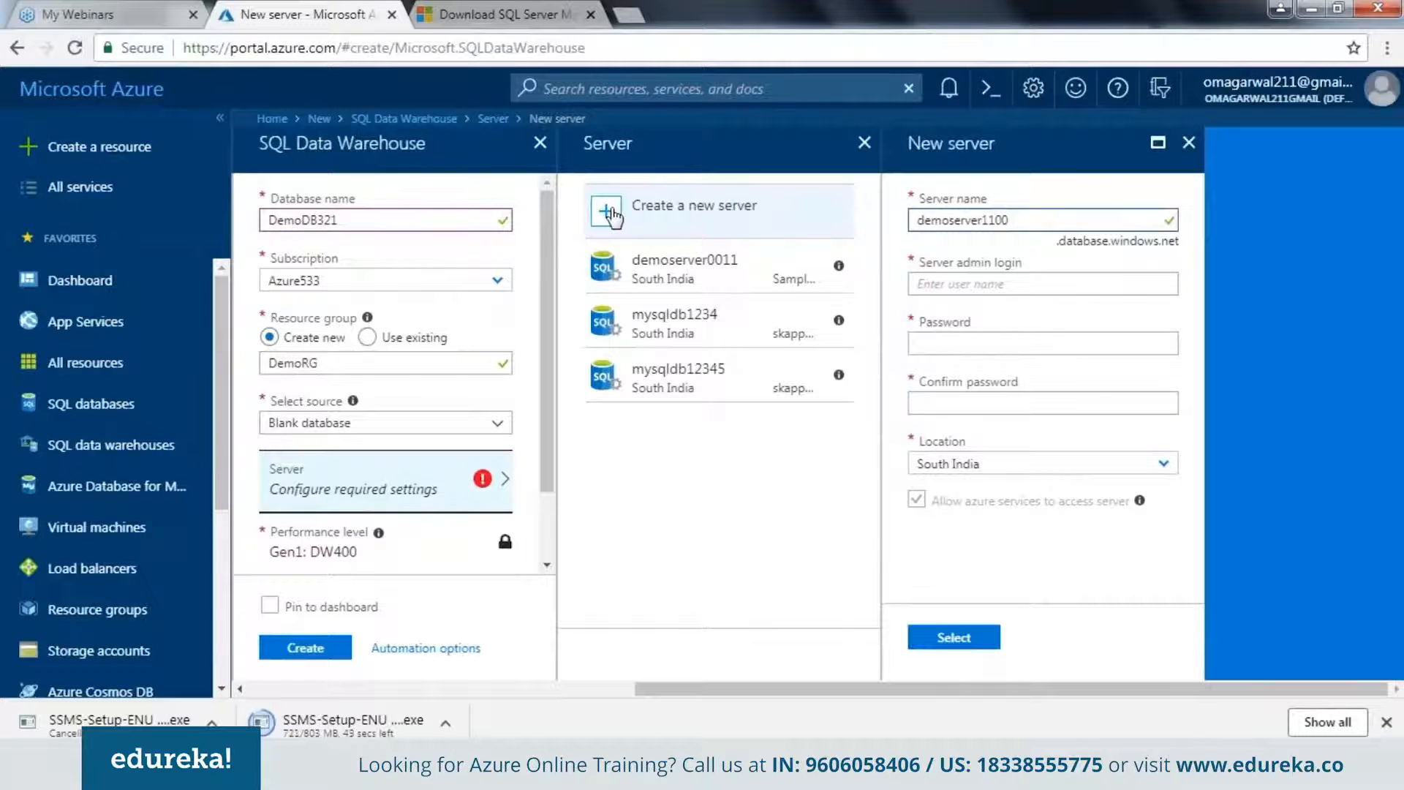
left_click(961, 284)
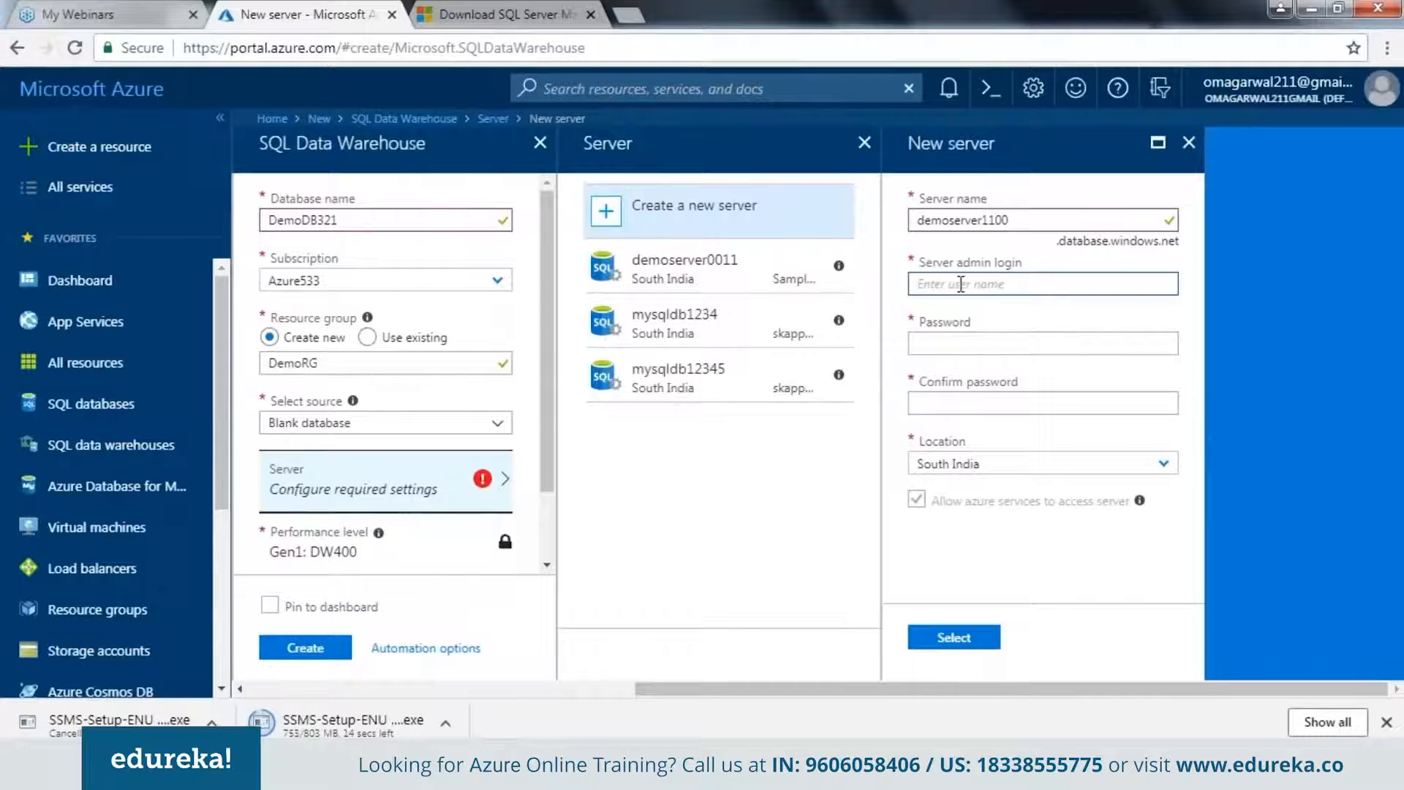
type("admindemo")
Enter and confirm the server admin password, and dismiss the printer notification
left_click(975, 346)
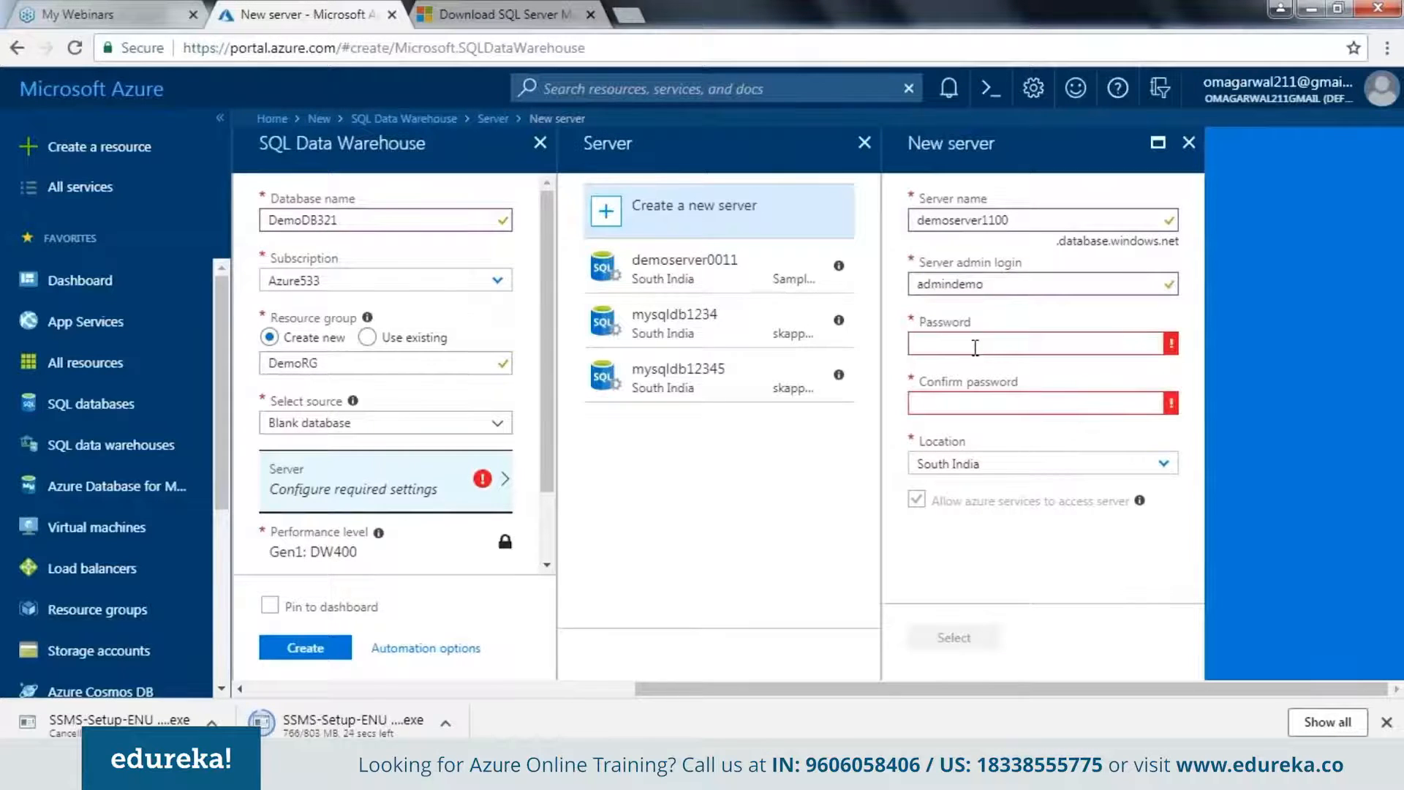
left_click(976, 404)
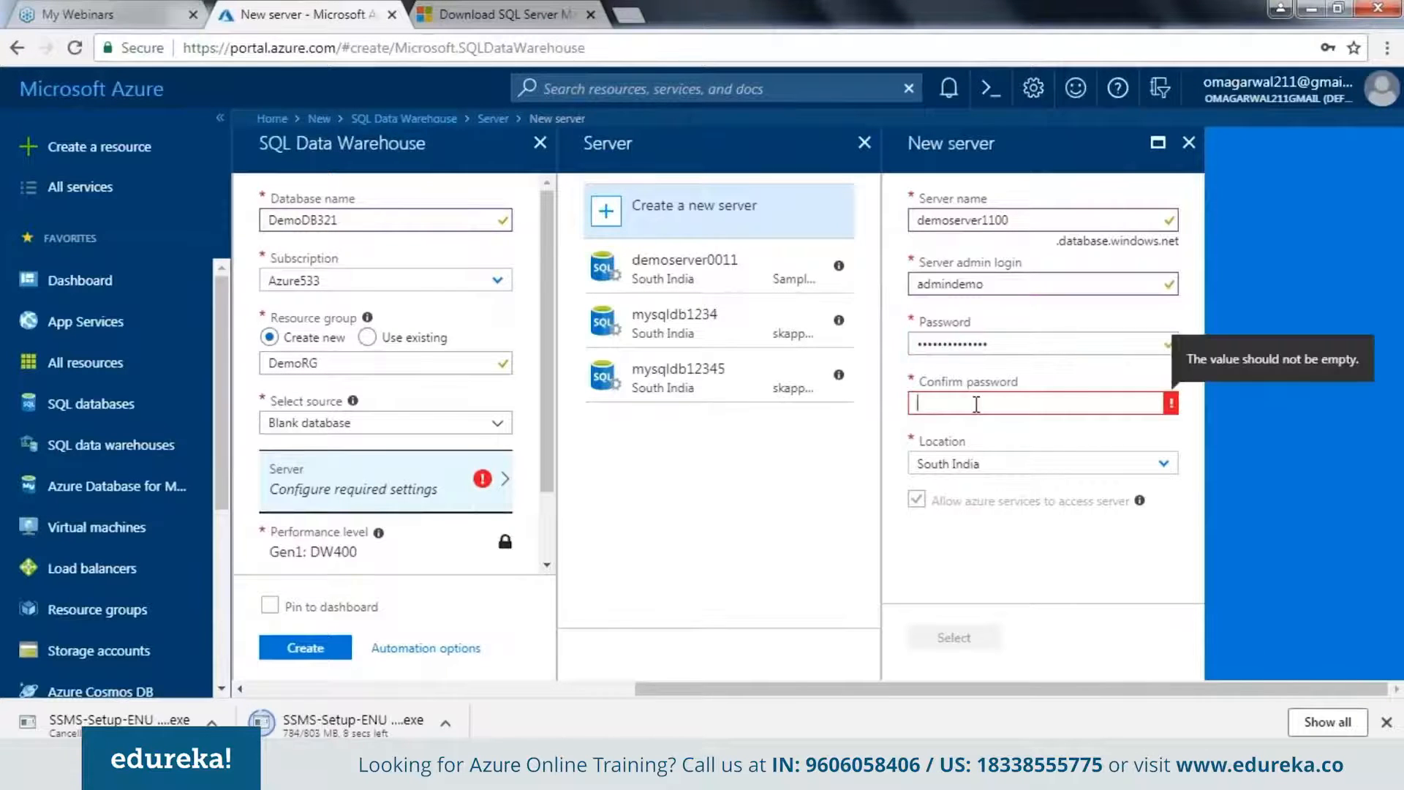
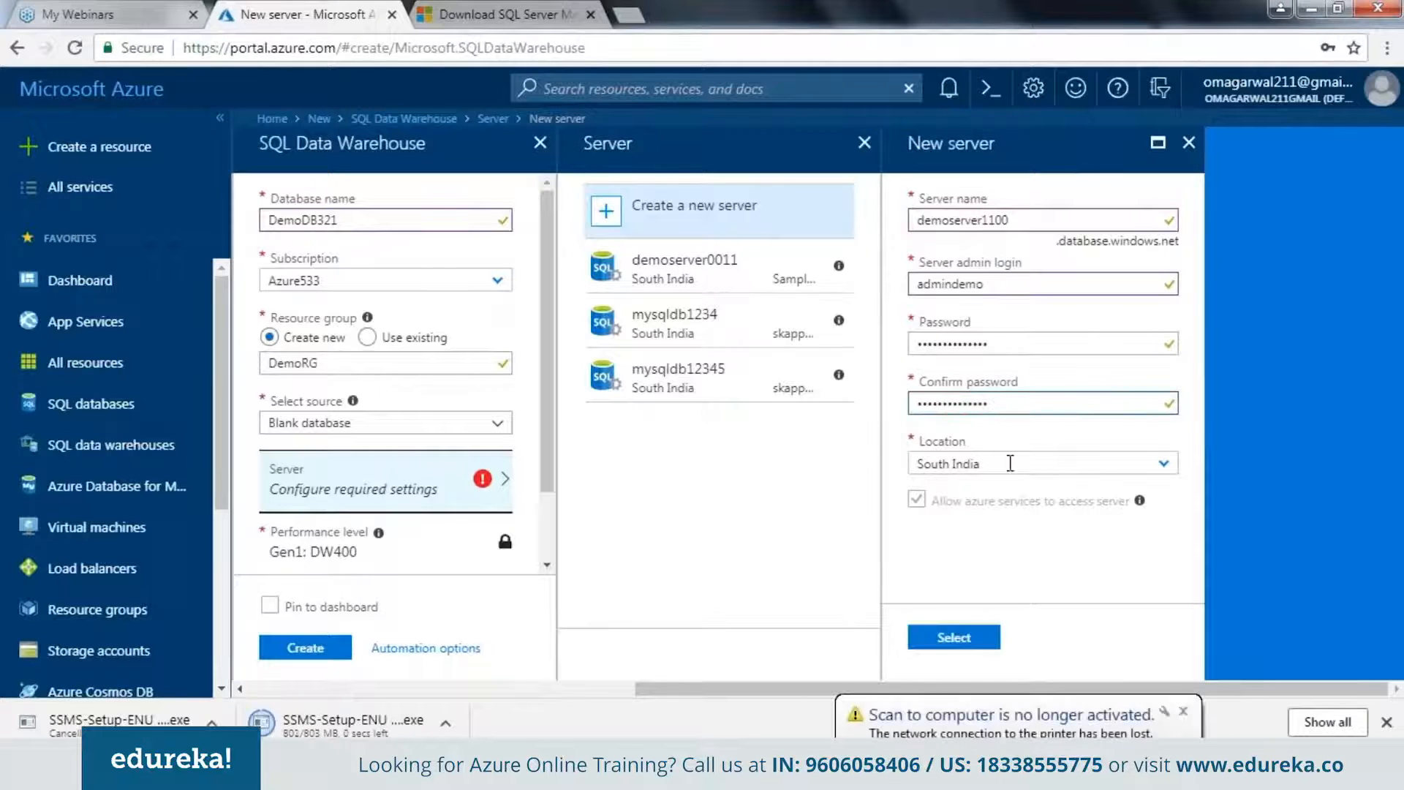
left_click(1183, 711)
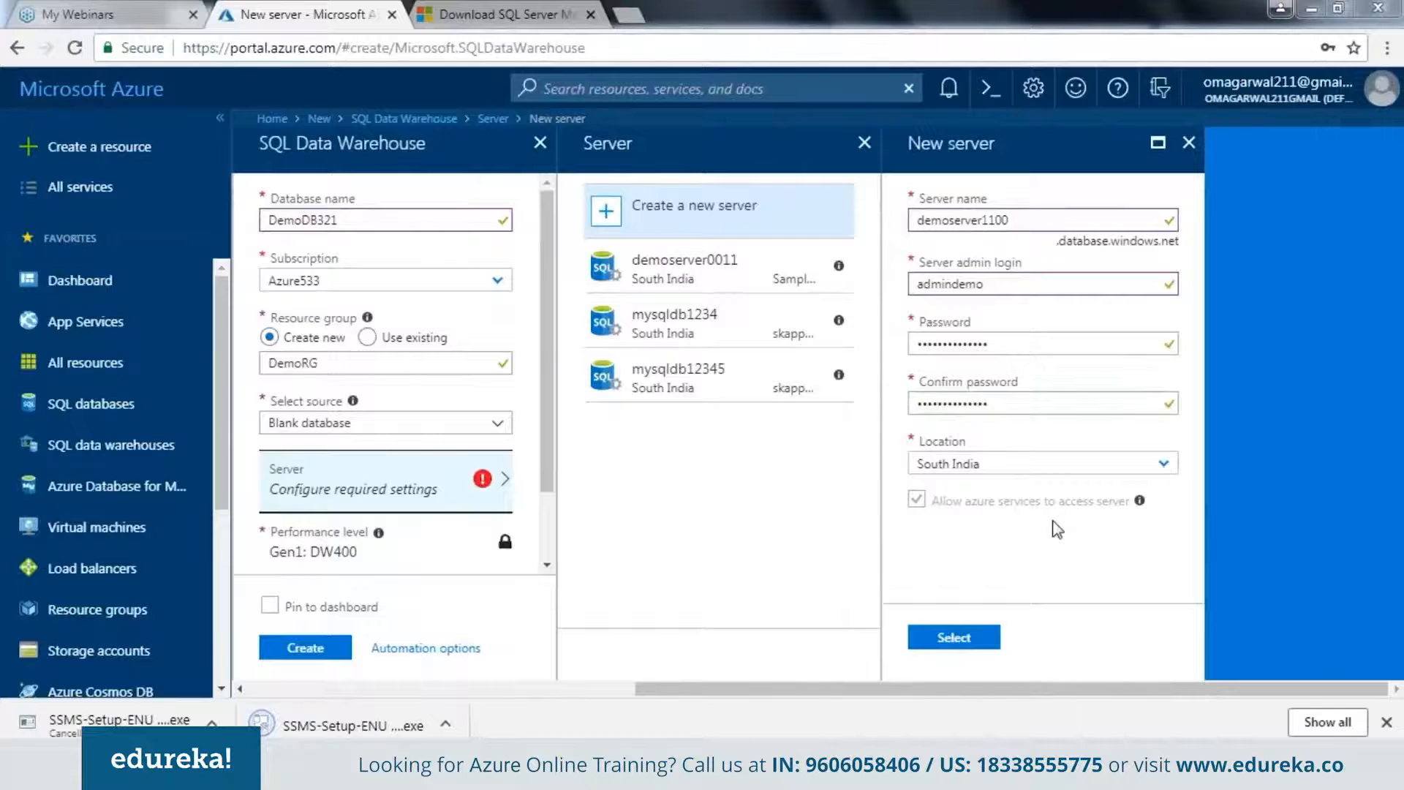
Keep South India as the new server's location and assign the server to the data warehouse
left_click(1075, 463)
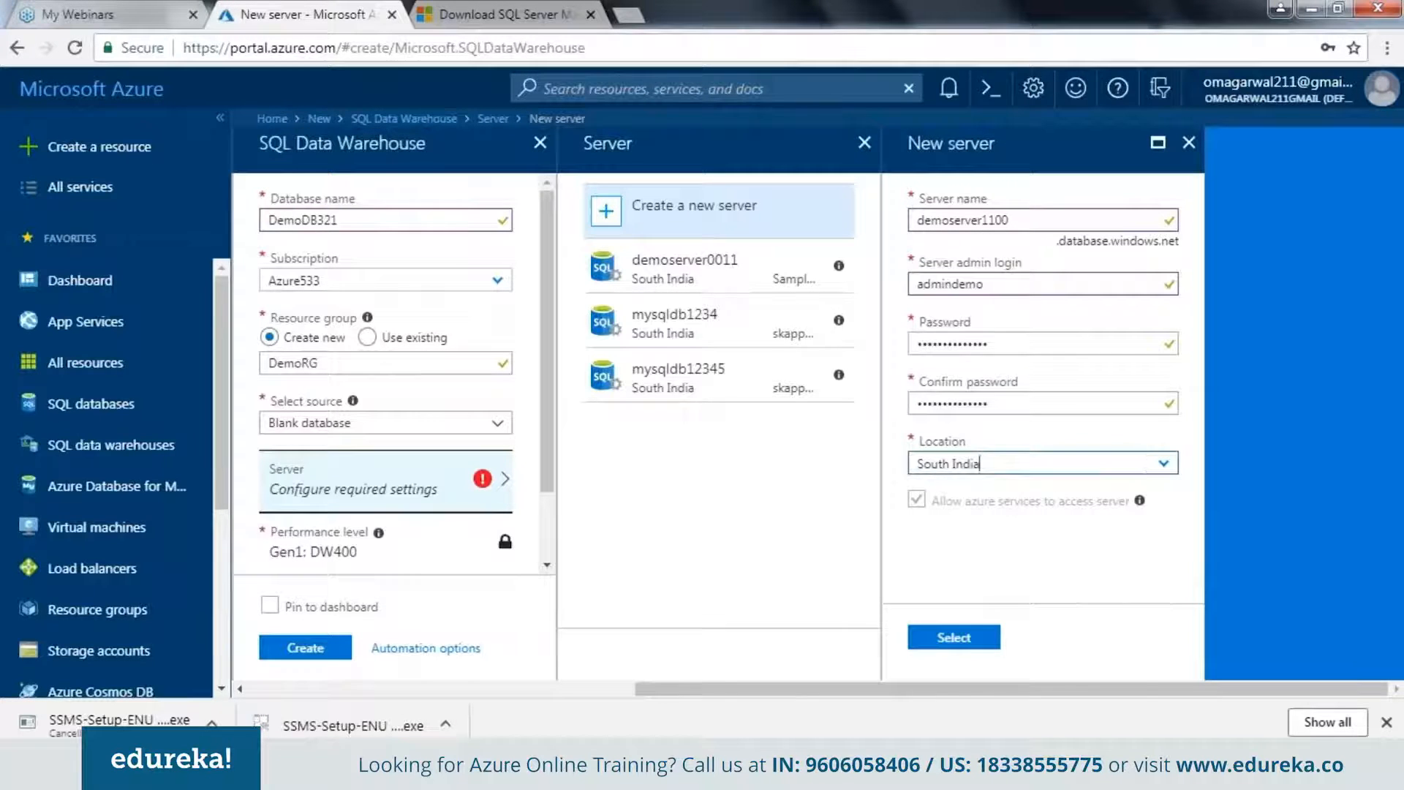
left_click(1159, 465)
left_click(1159, 466)
left_click(953, 638)
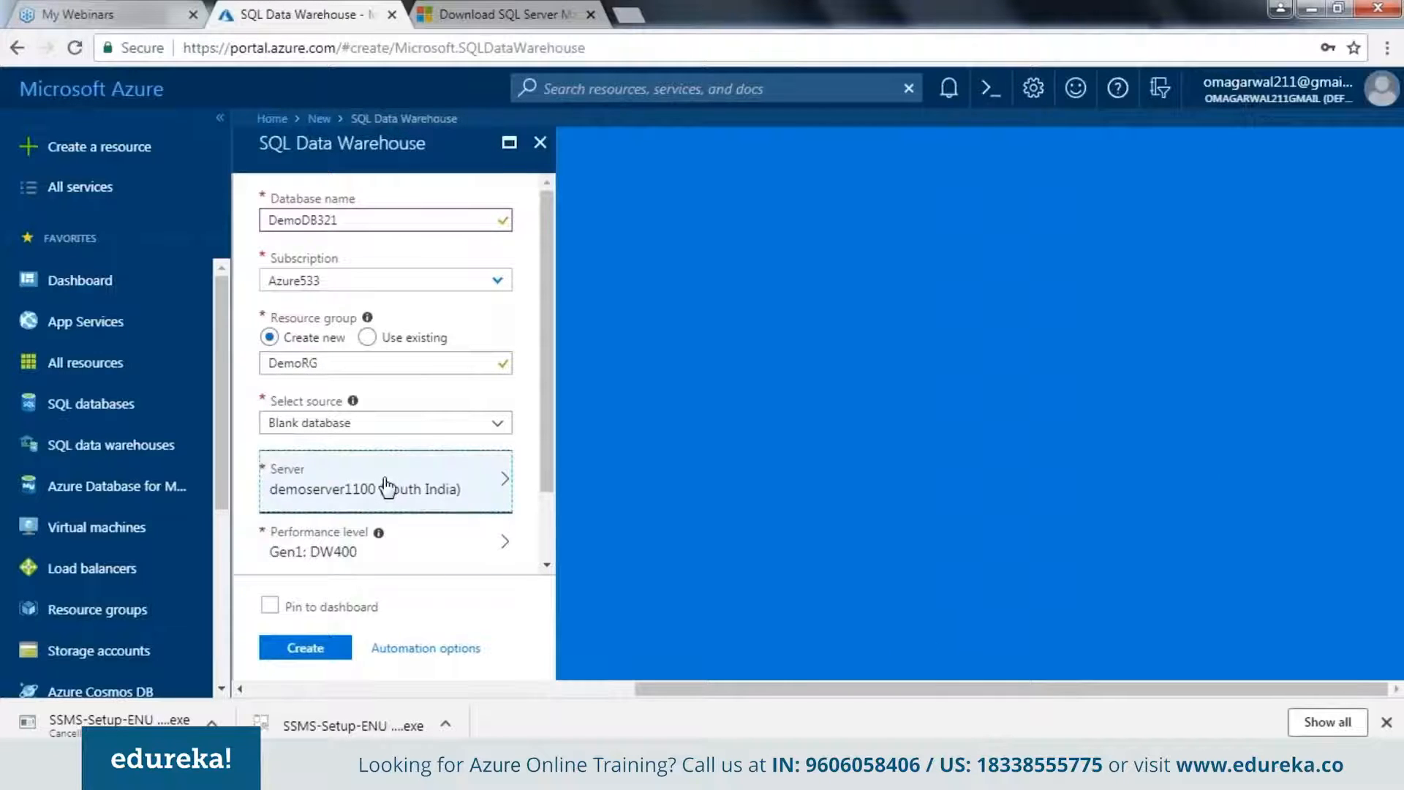
Scale the data warehouse's Gen1 performance level to DW200 and apply it
left_click(501, 545)
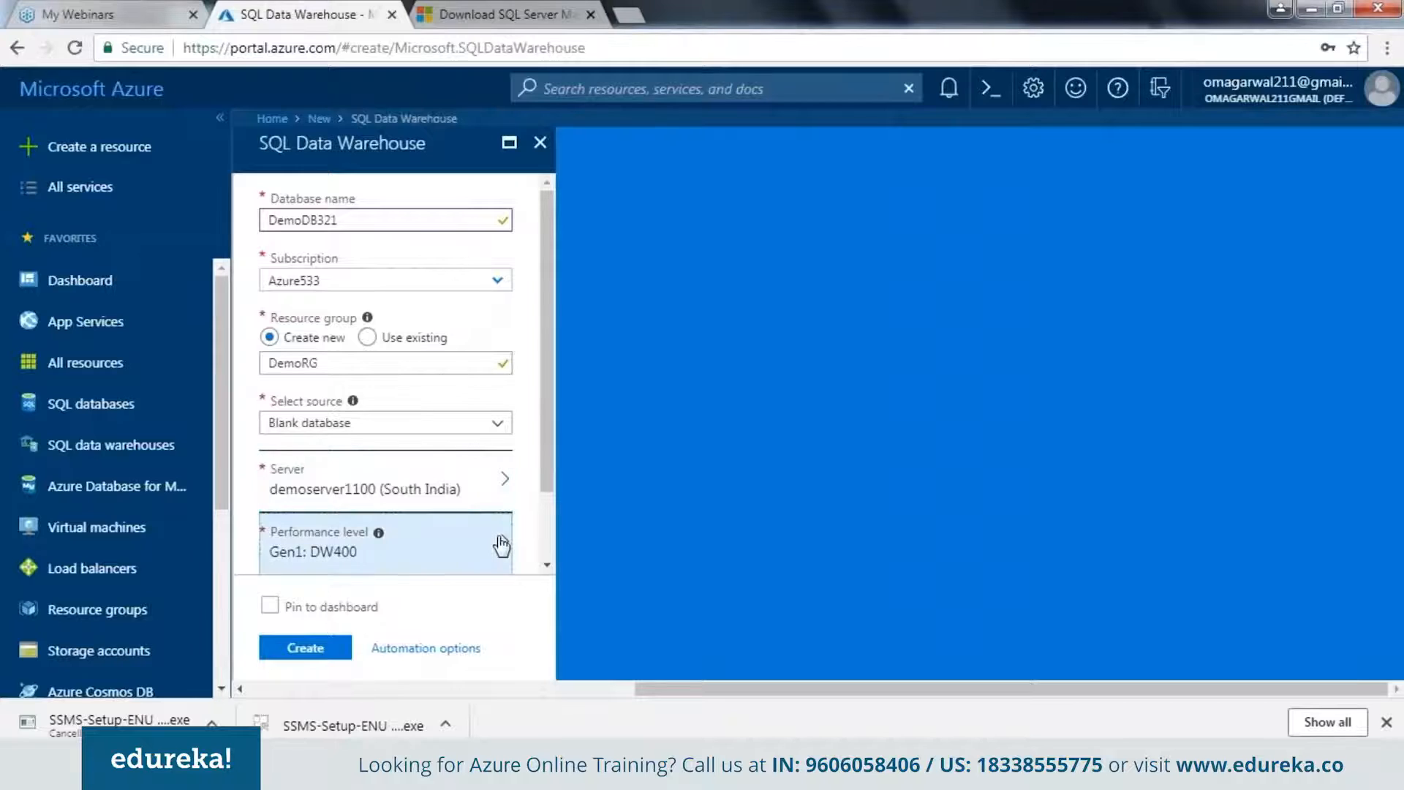
left_click(501, 545)
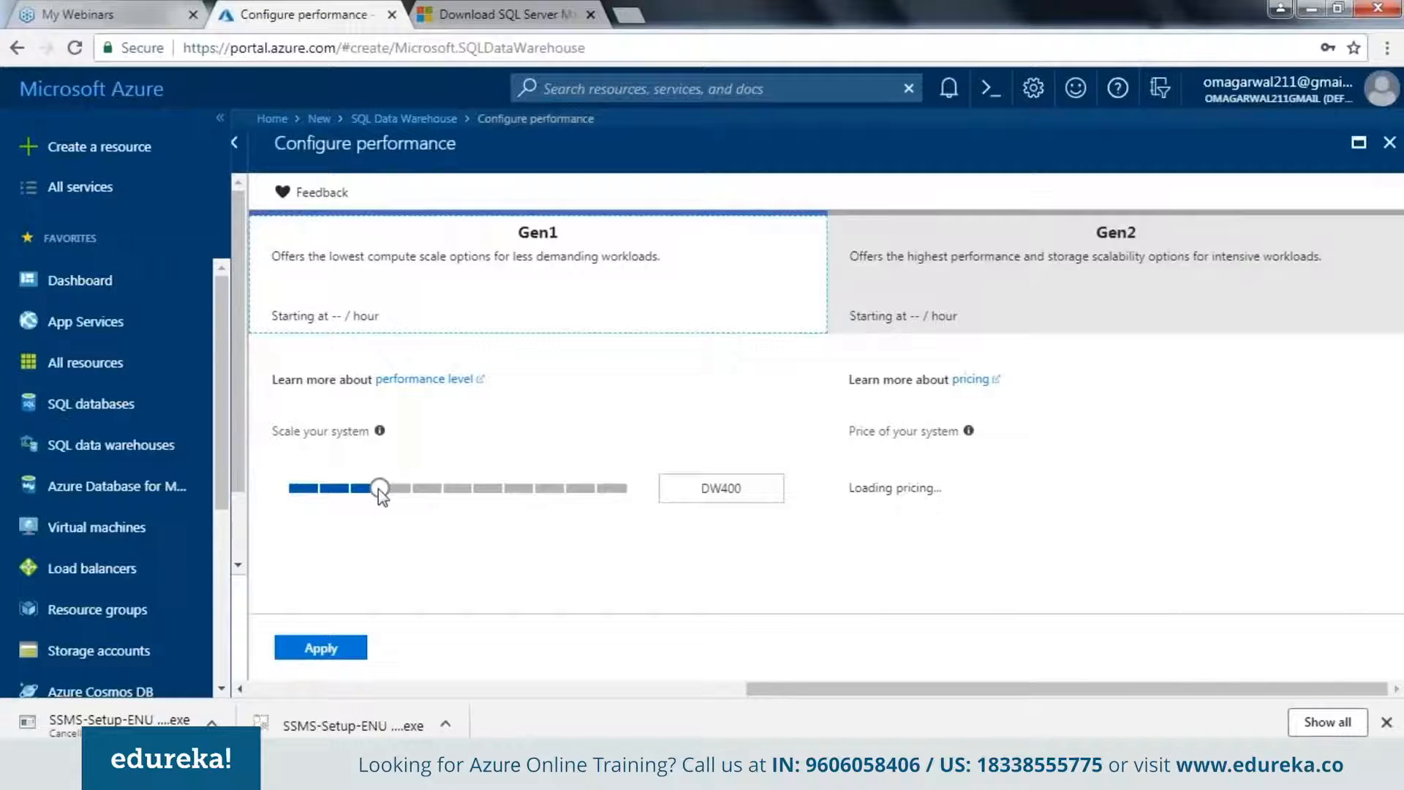
left_click_drag(379, 488, 331, 493)
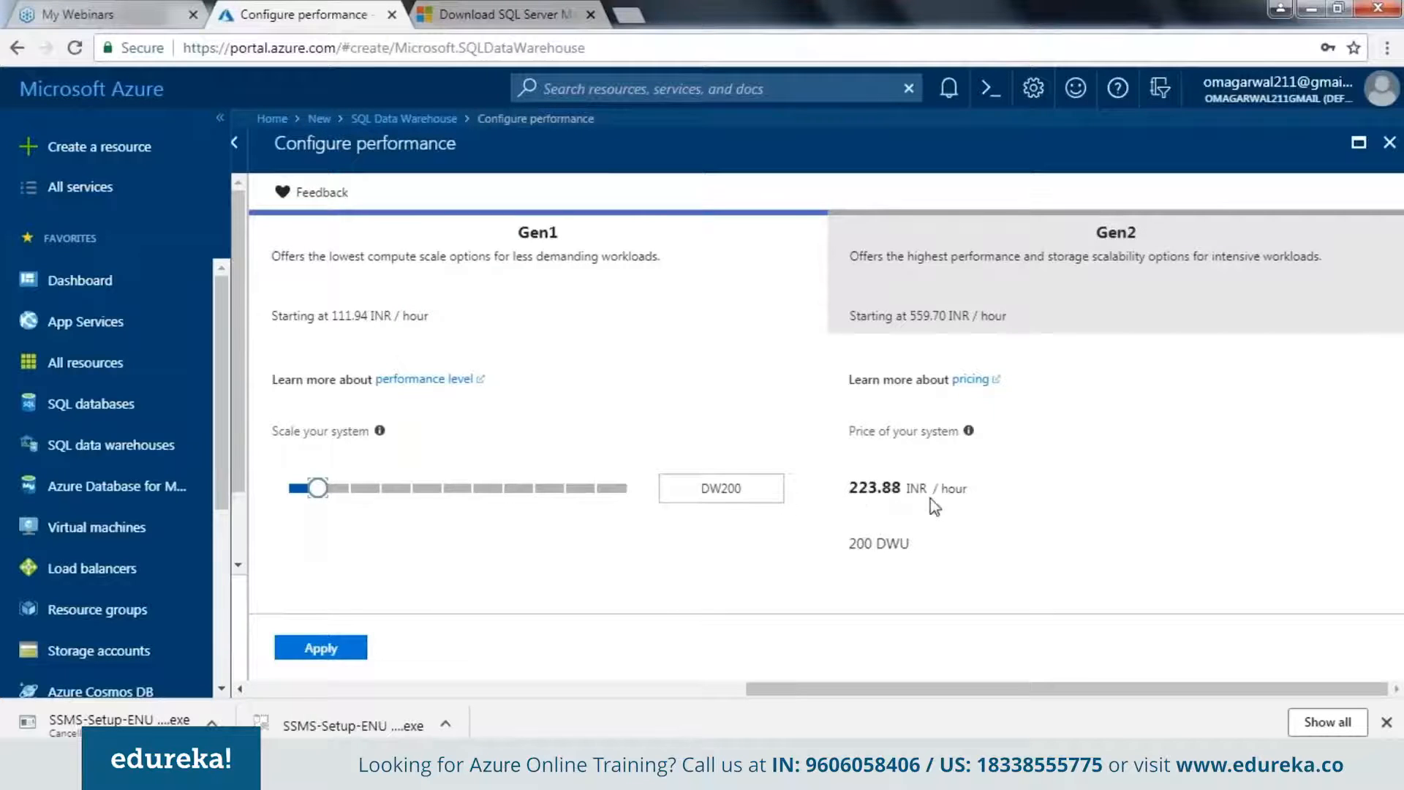
left_click(324, 649)
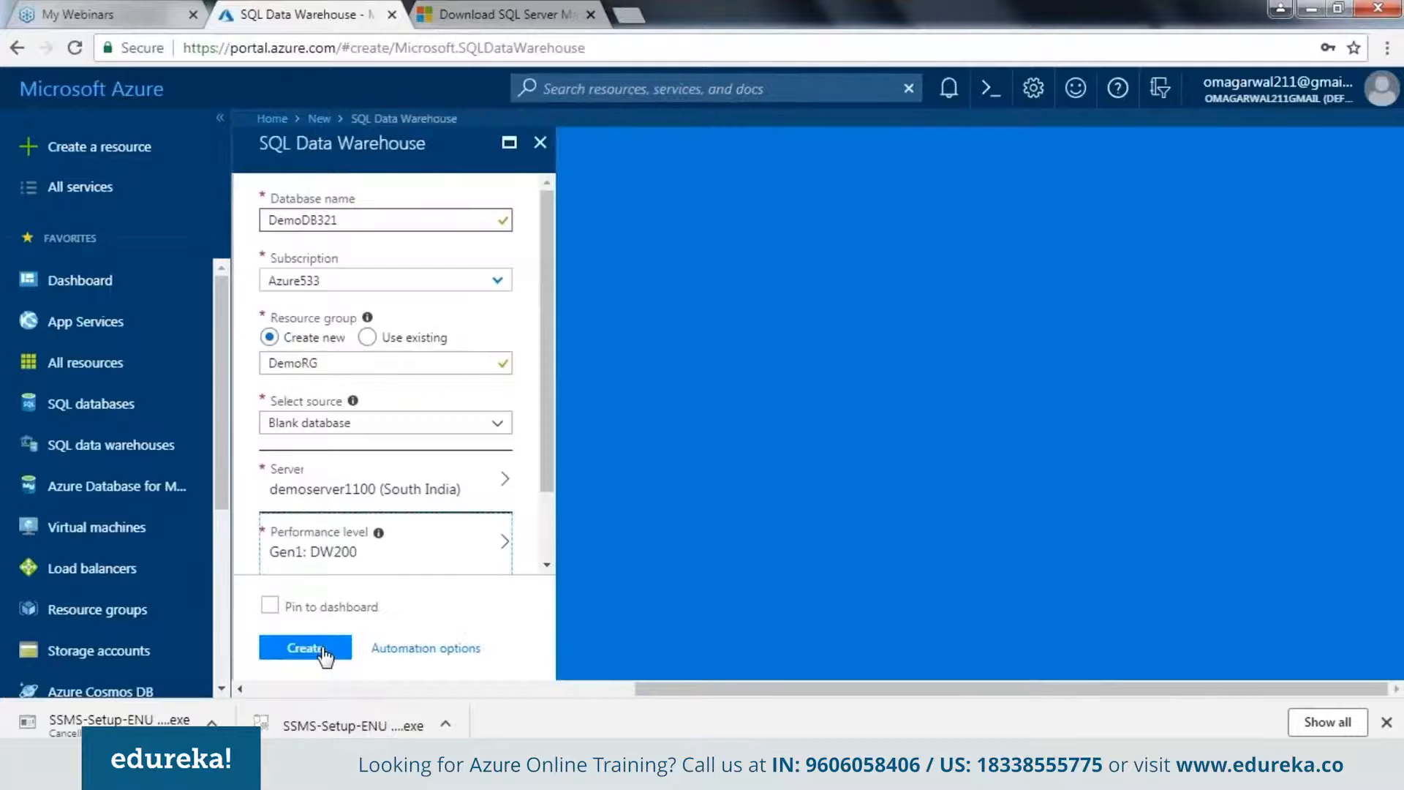
Pin the data warehouse to the dashboard and create it
scroll(543, 525, "down", 2)
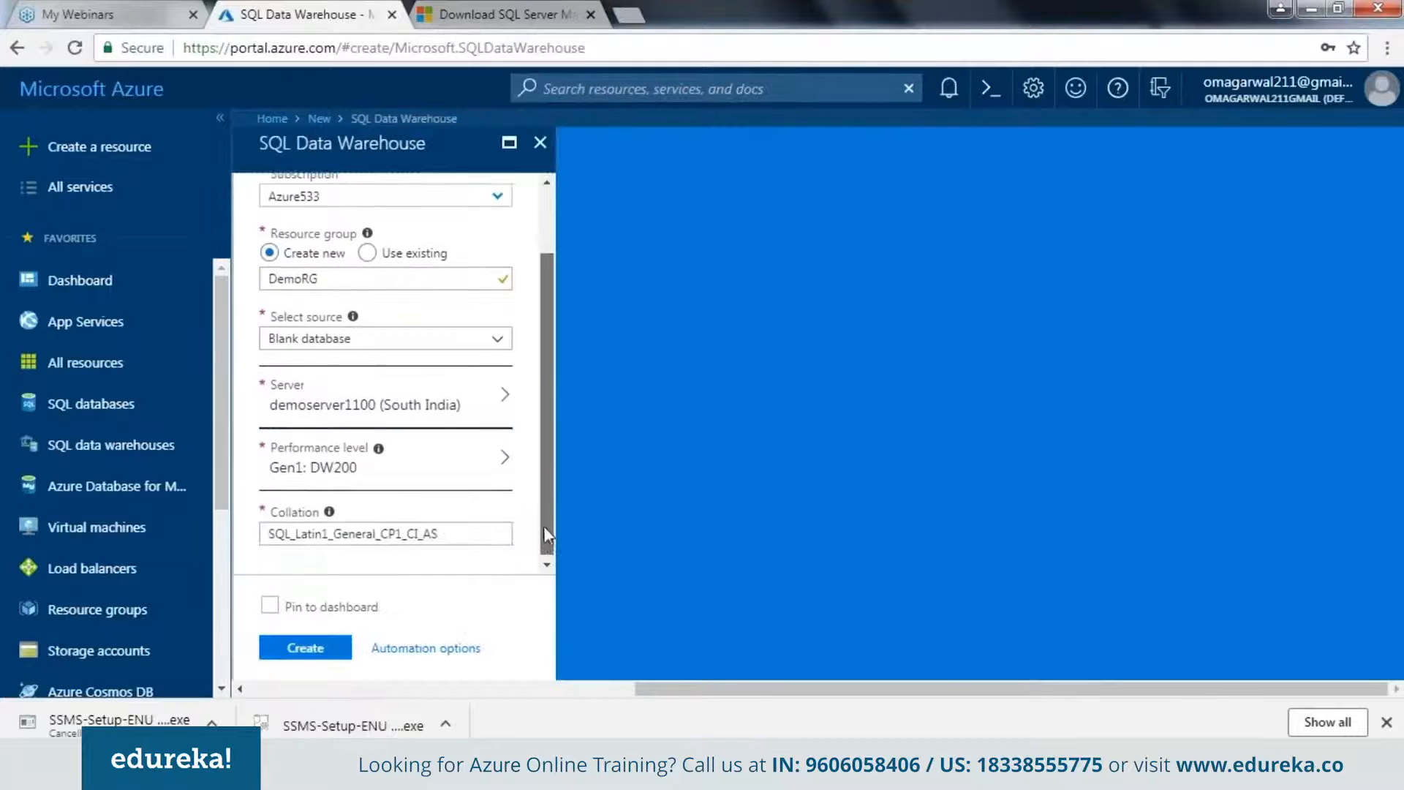
left_click(269, 604)
left_click(305, 647)
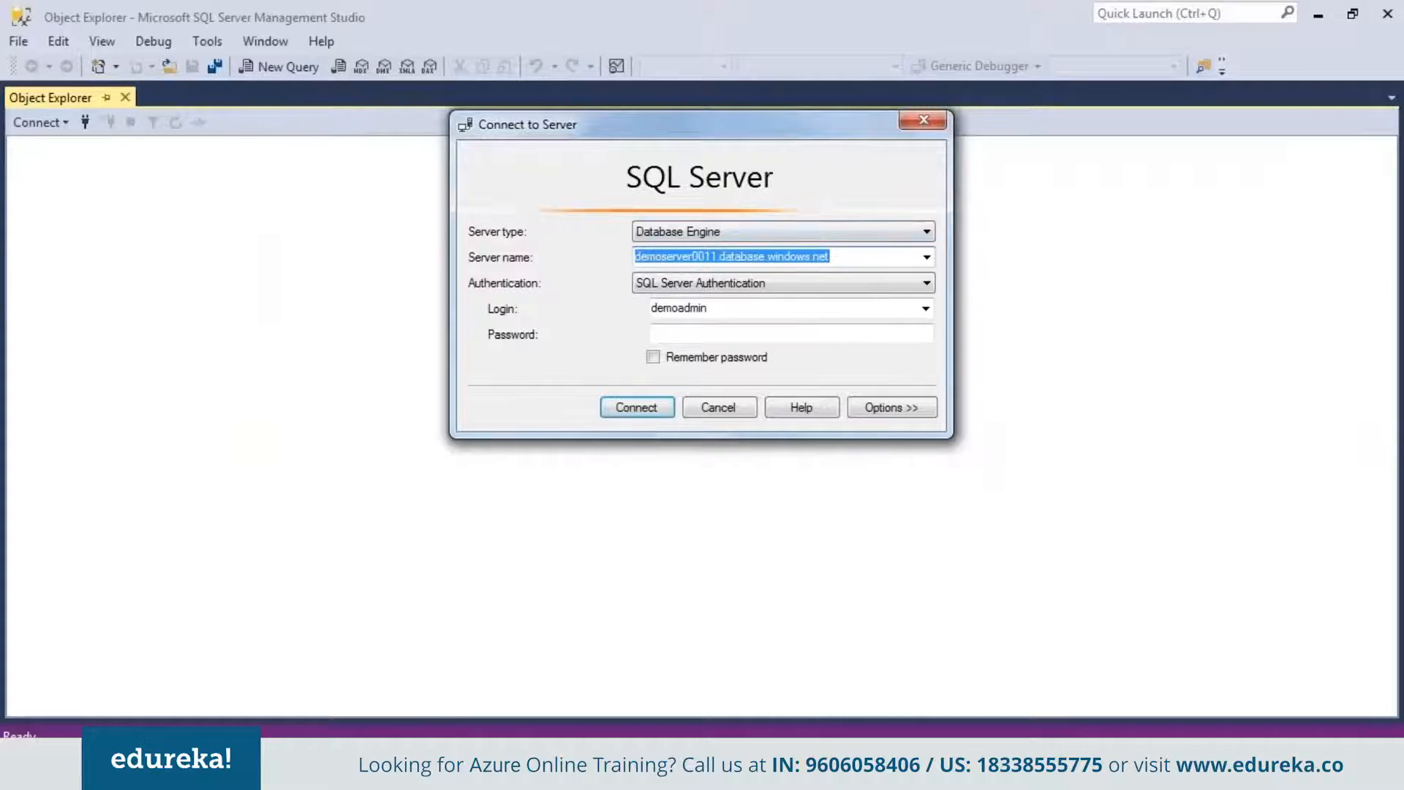
Switch to SQL Server Management Studio and set the connection's server name to demoserver1100.database.windows.net
type("demo")
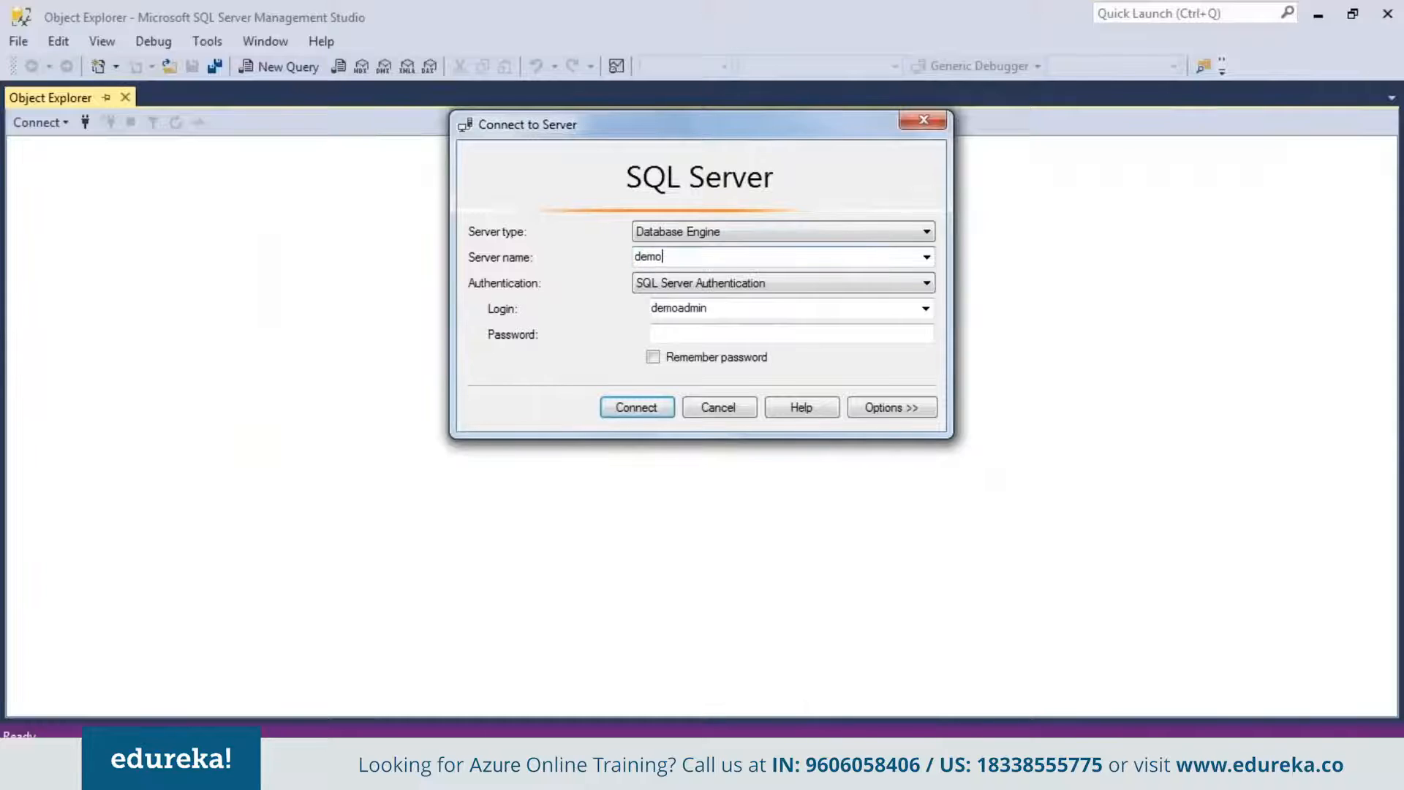
type("se")
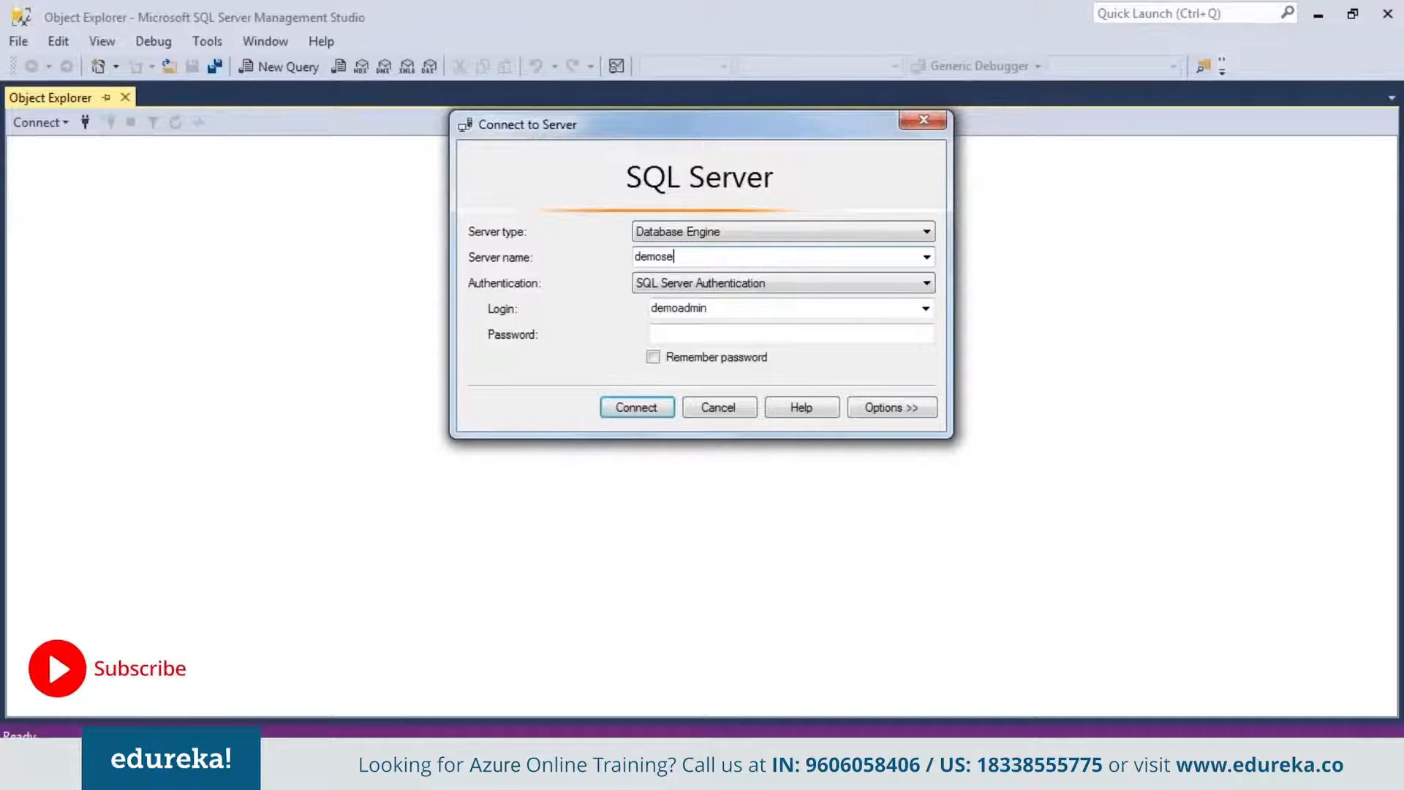
type("rver1100")
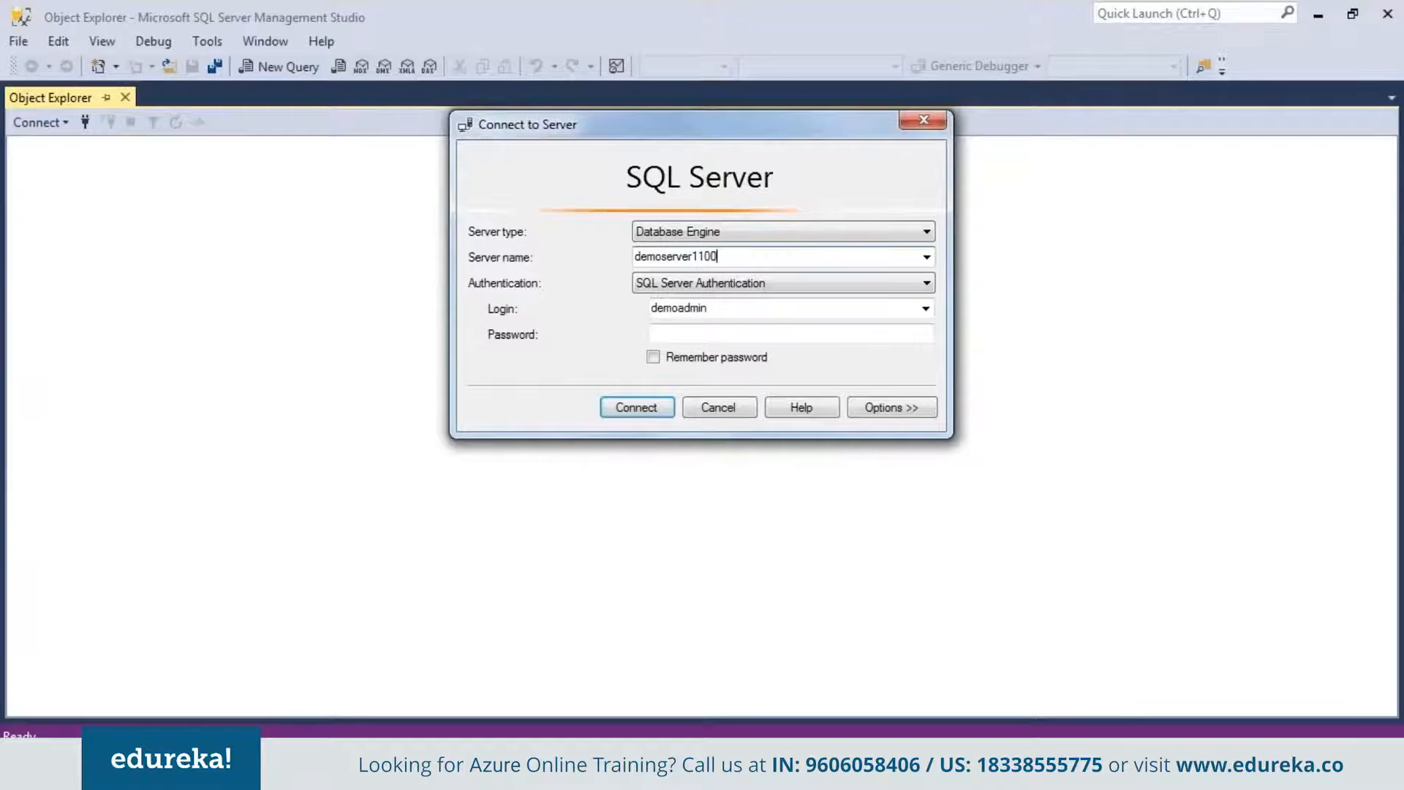
type(".database")
type(".windows.net")
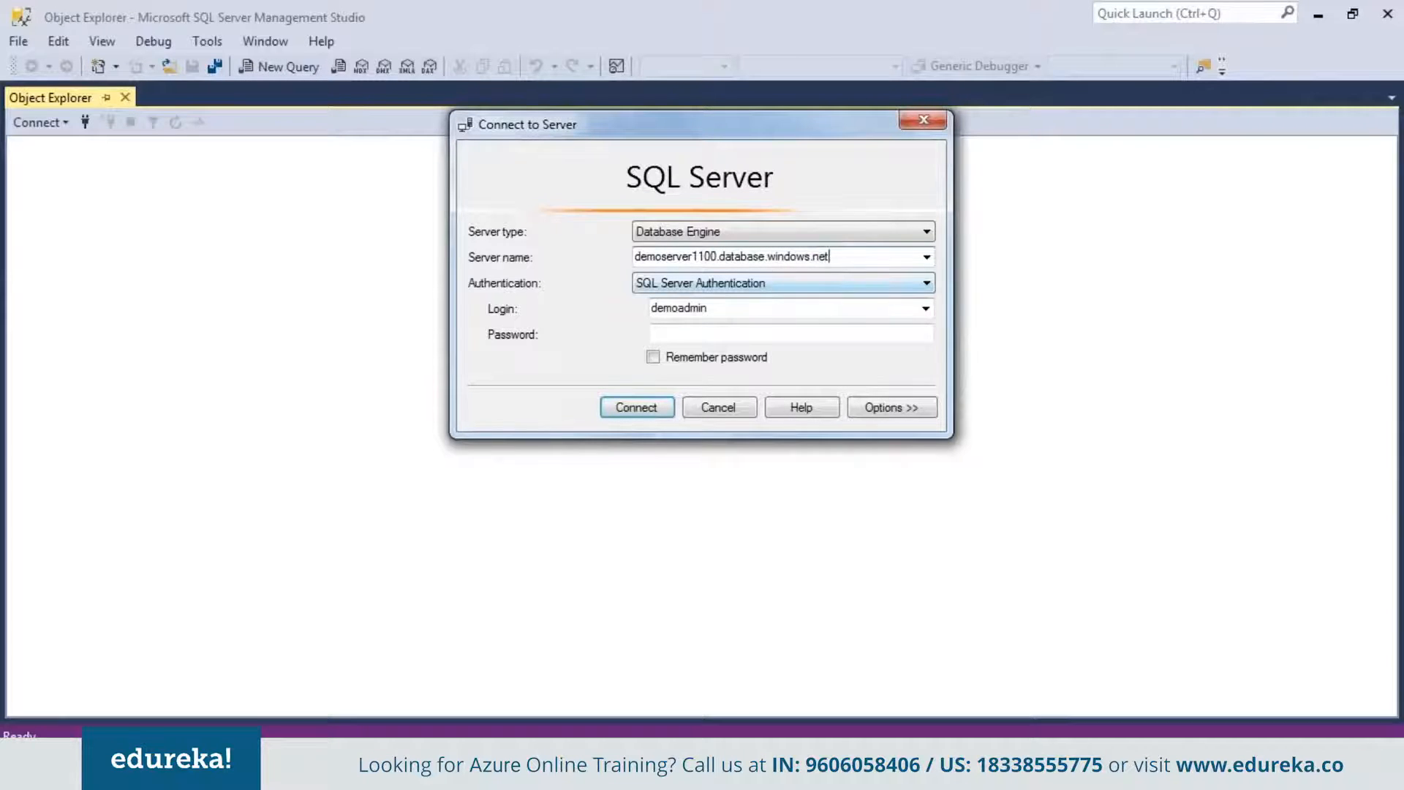
Set the SQL Server Authentication login to admindemo and enter the server admin password
double_click(724, 307)
type("admindemo")
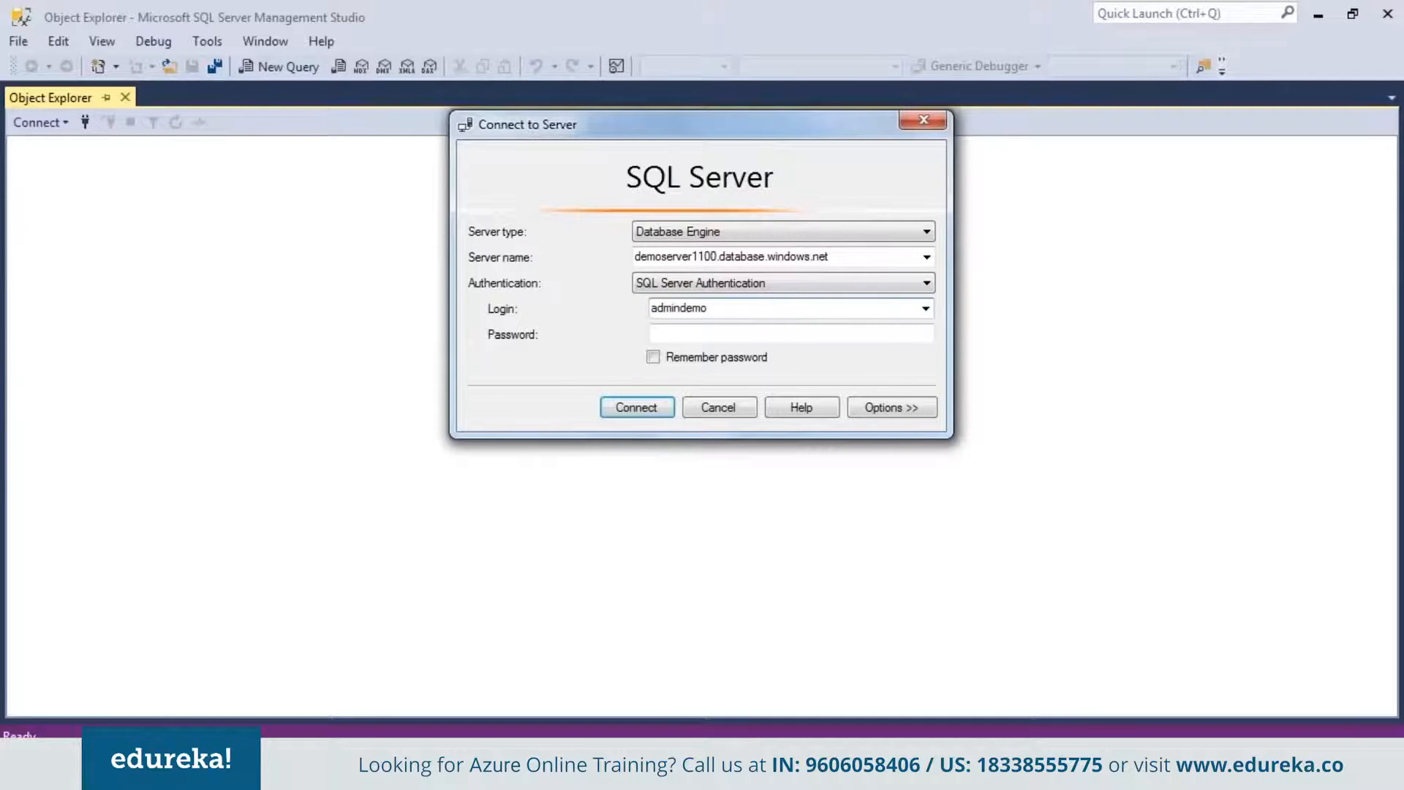
key("Tab")
type("**************")
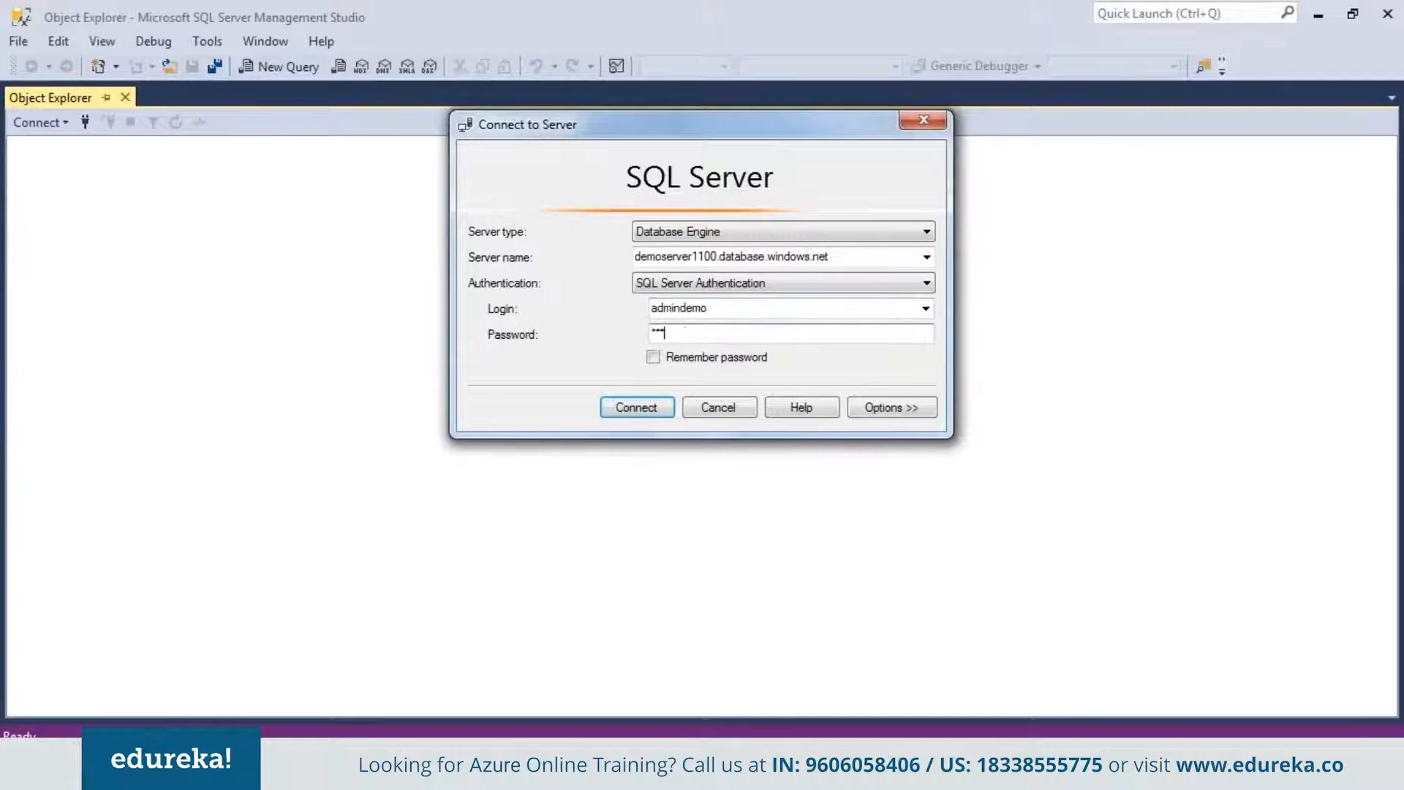
Set the connection to database DemoDB321 over the TCP/IP network protocol and turn off connection encryption
left_click(887, 409)
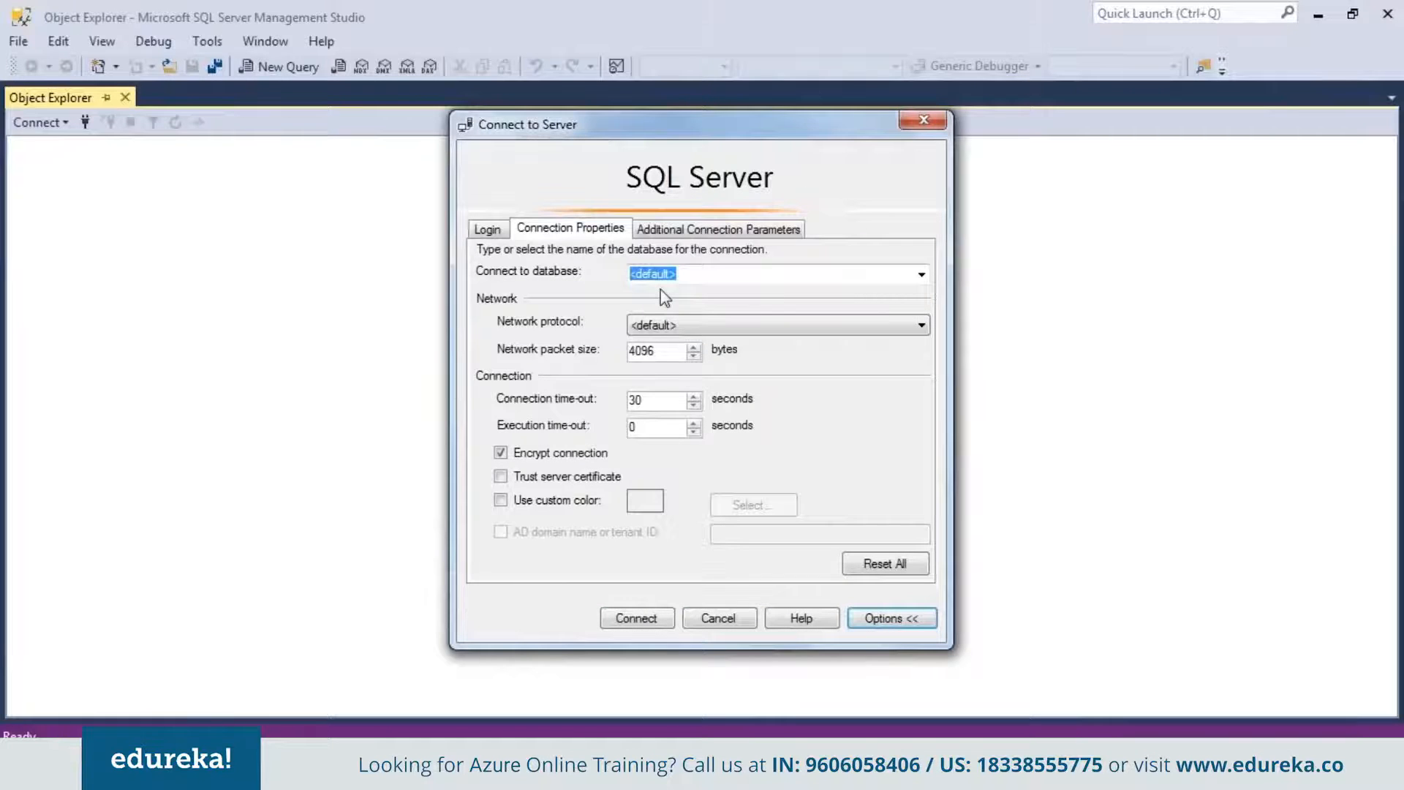
type("DemoDB")
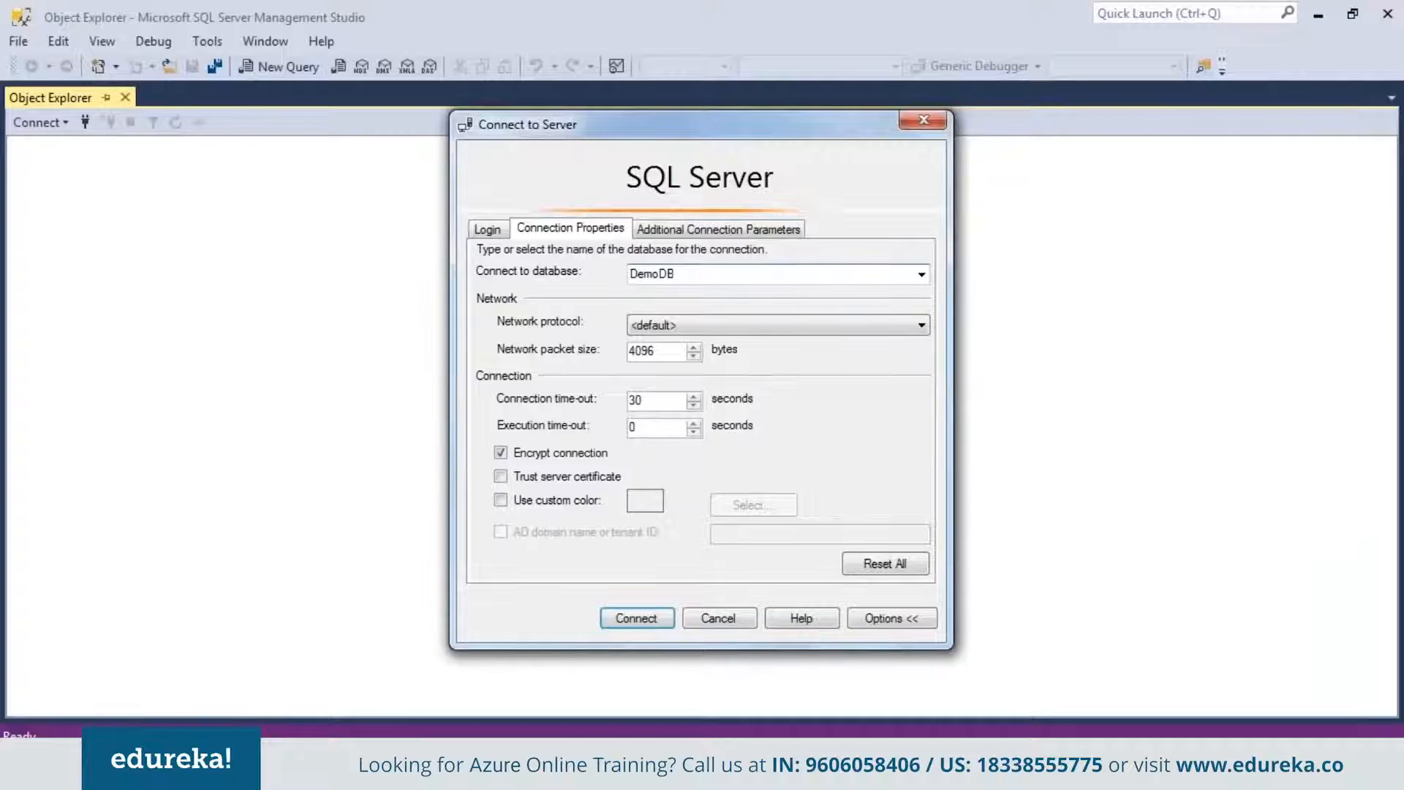
type("321")
left_click(724, 325)
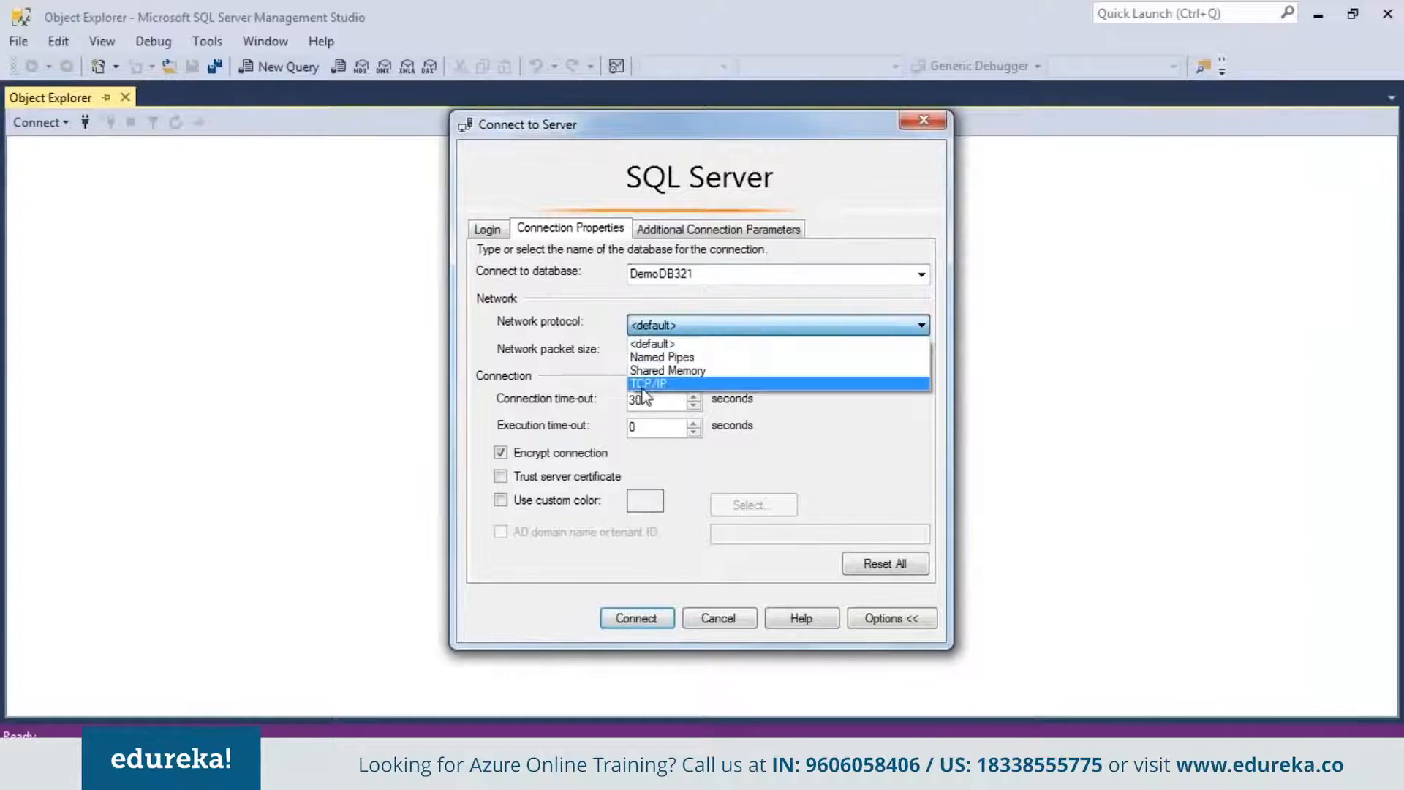
left_click(644, 384)
left_click(500, 453)
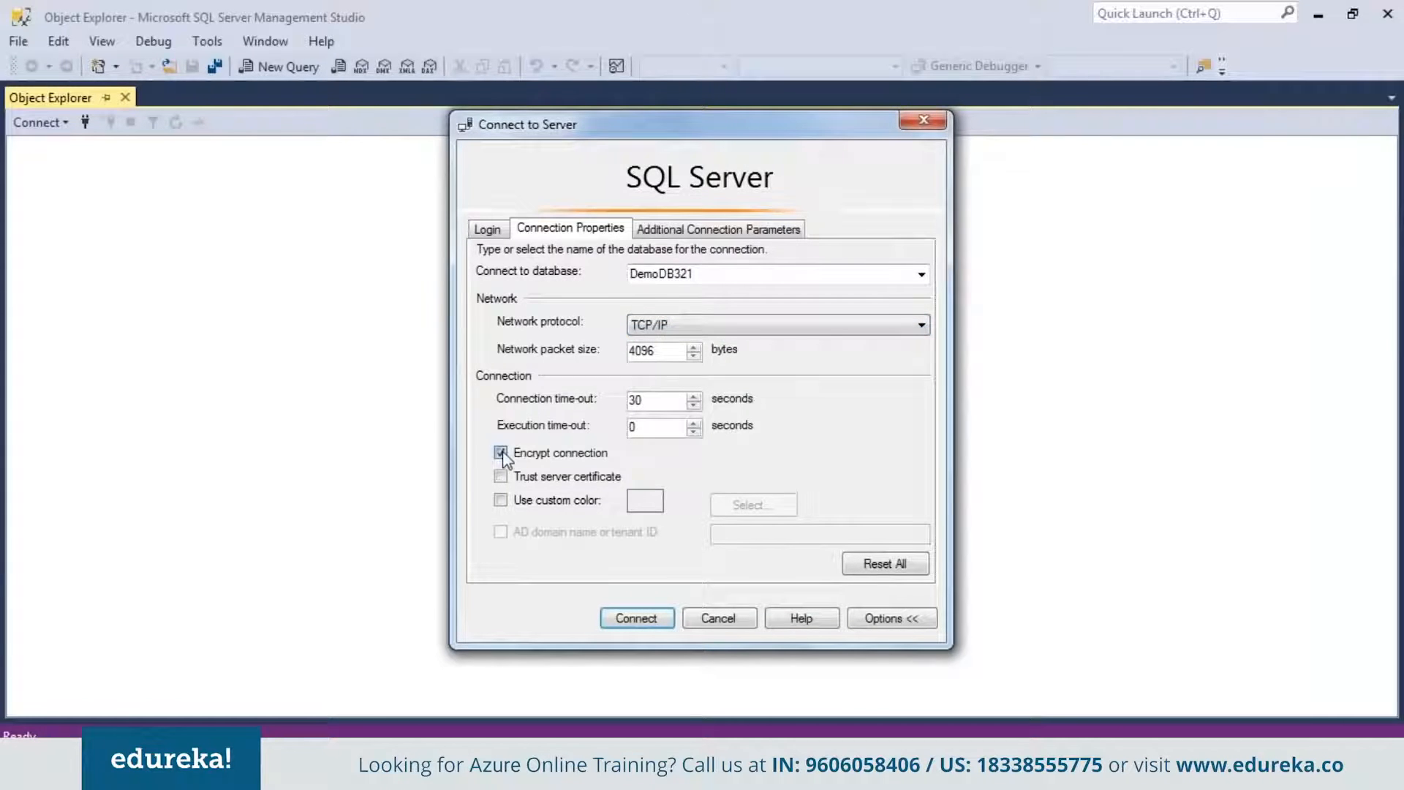
Start connecting to the server and sign in with the saved Azure account for the new firewall rule
left_click(484, 230)
left_click(638, 618)
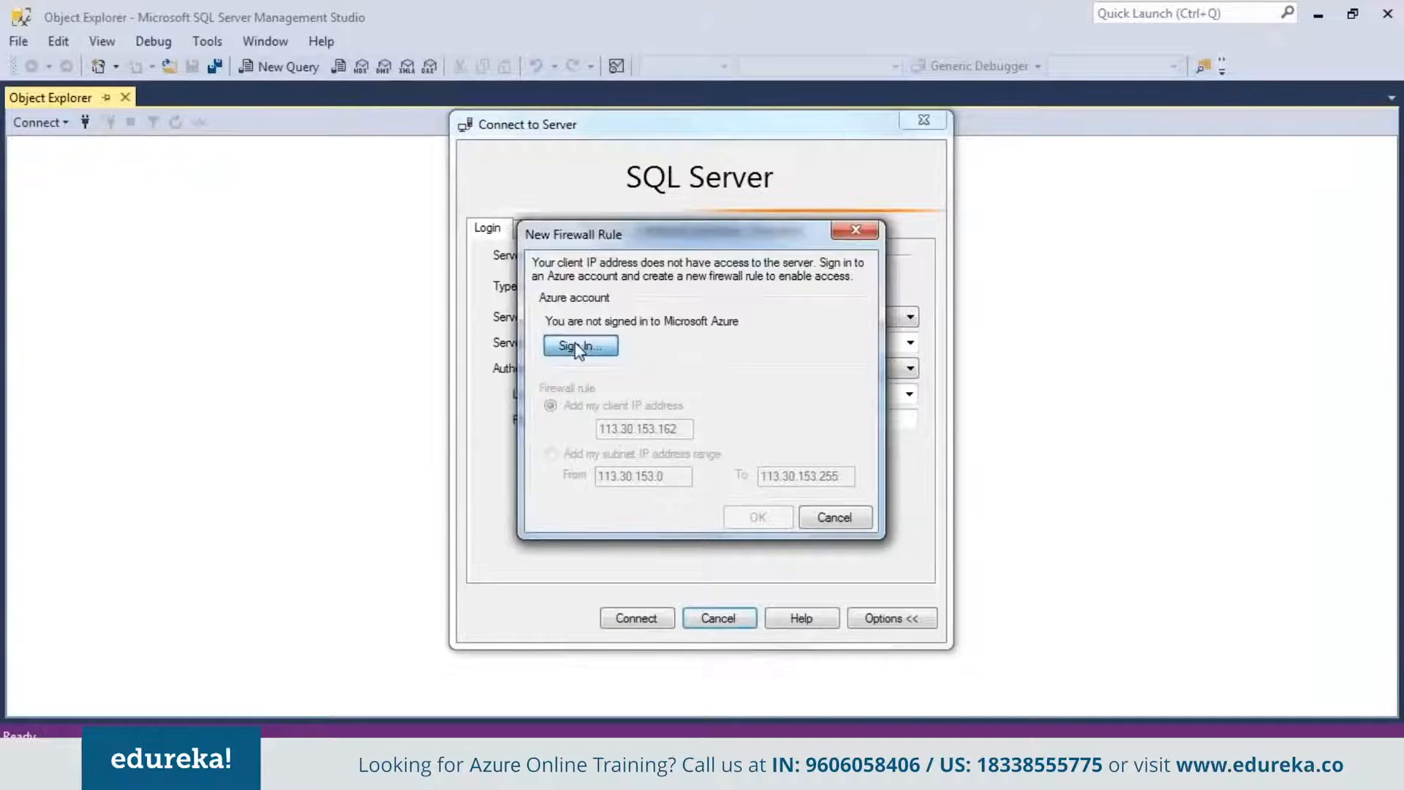
left_click(578, 346)
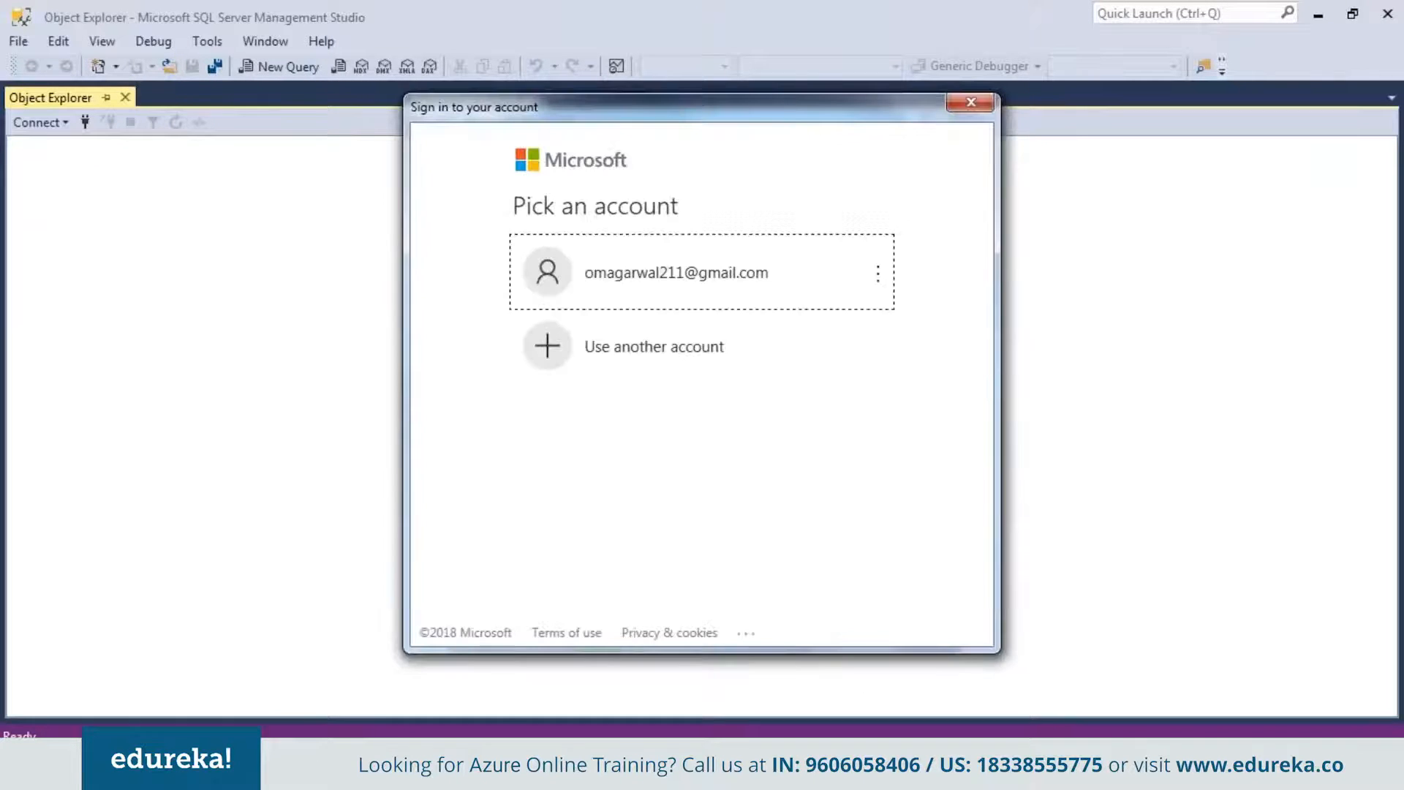
left_click(651, 273)
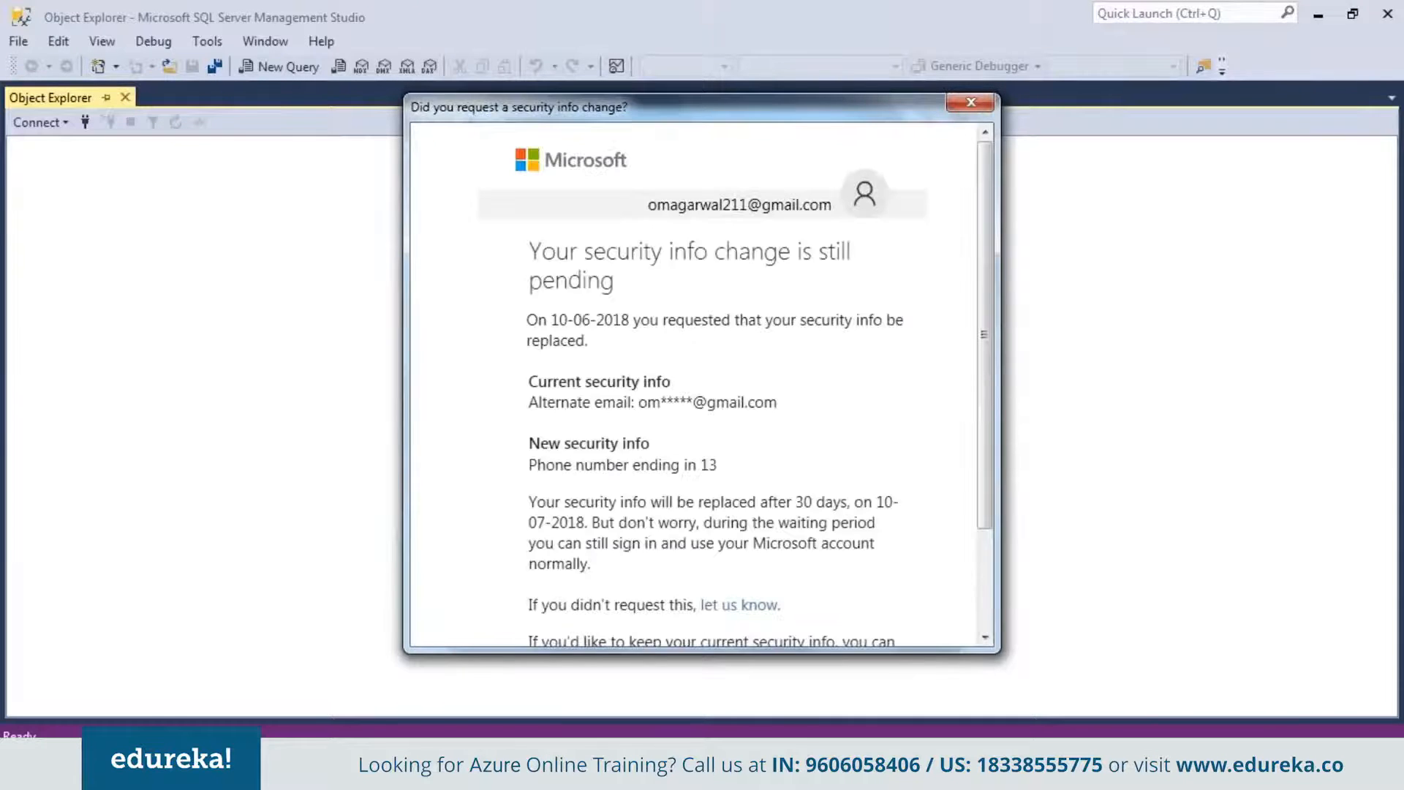
scroll(984, 282, "down", 2)
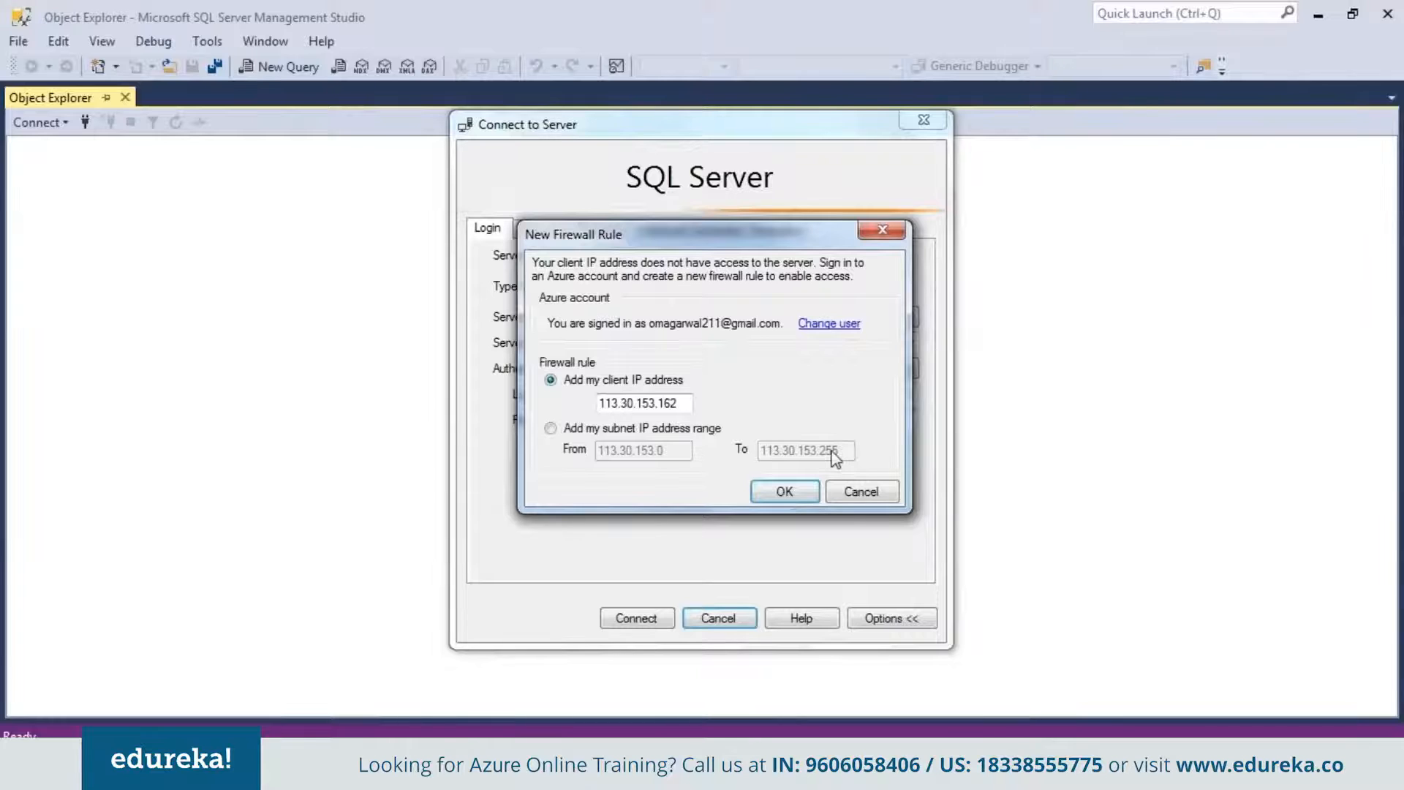
Add the client IP address as a firewall rule, signing in again with the saved Azure account, and connect
left_click(787, 491)
left_click(571, 343)
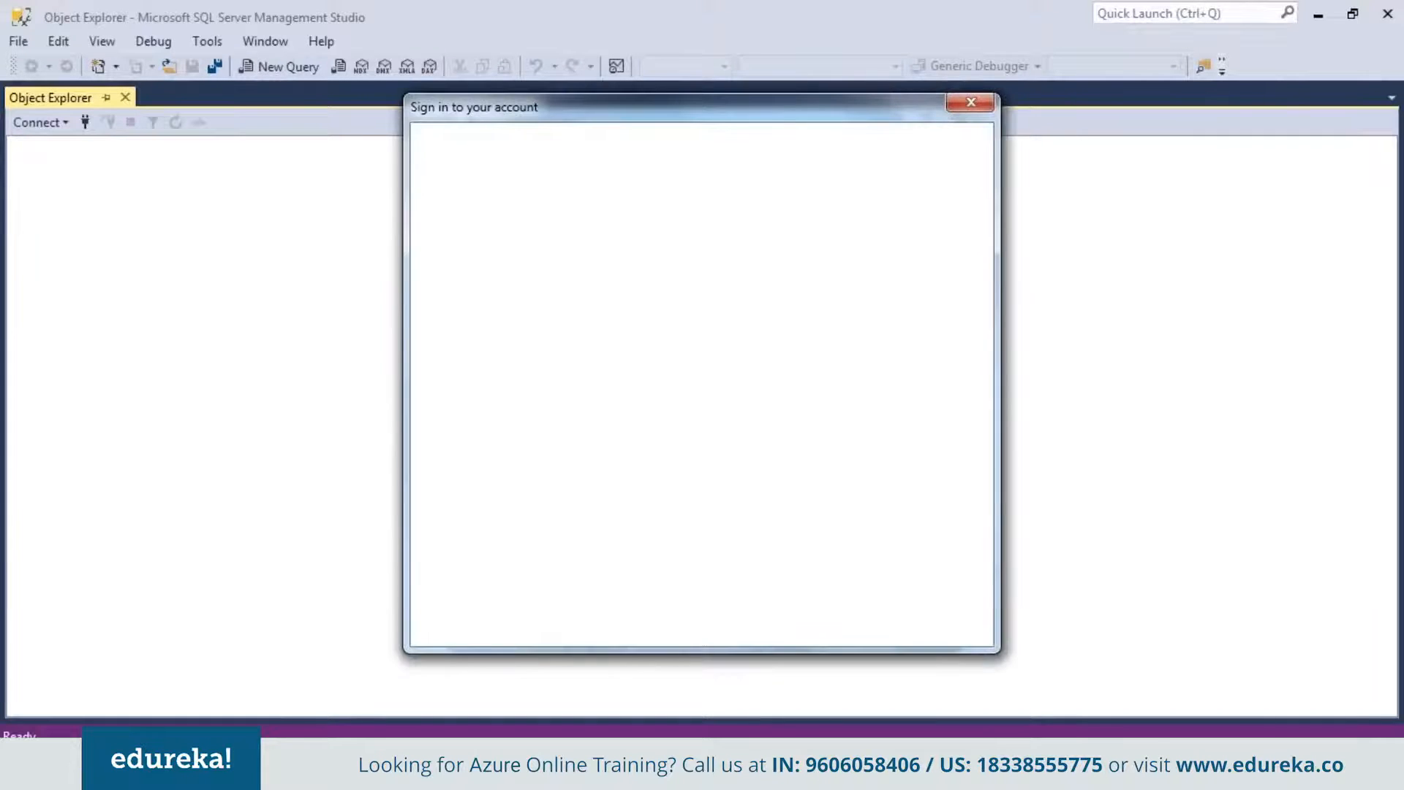
left_click(639, 288)
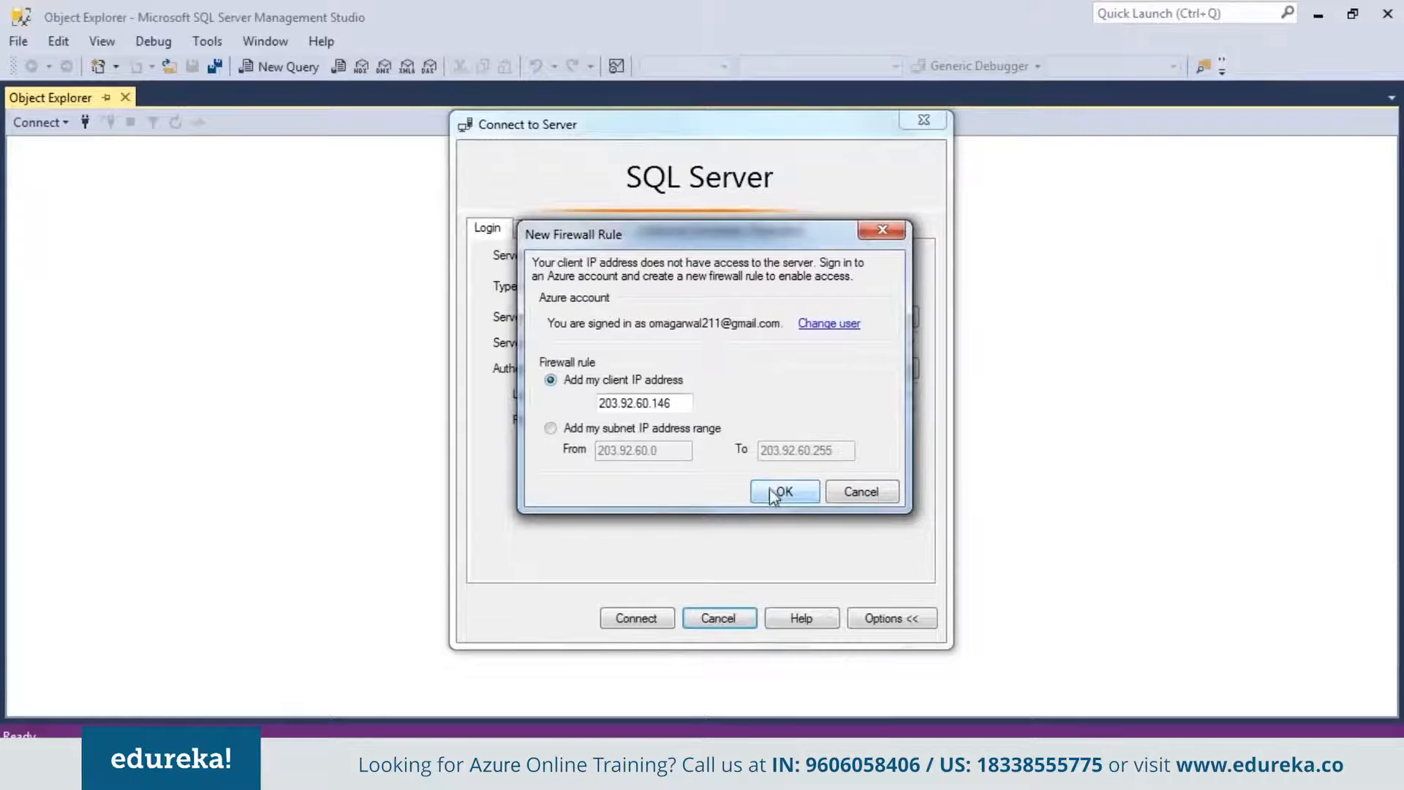
left_click(775, 491)
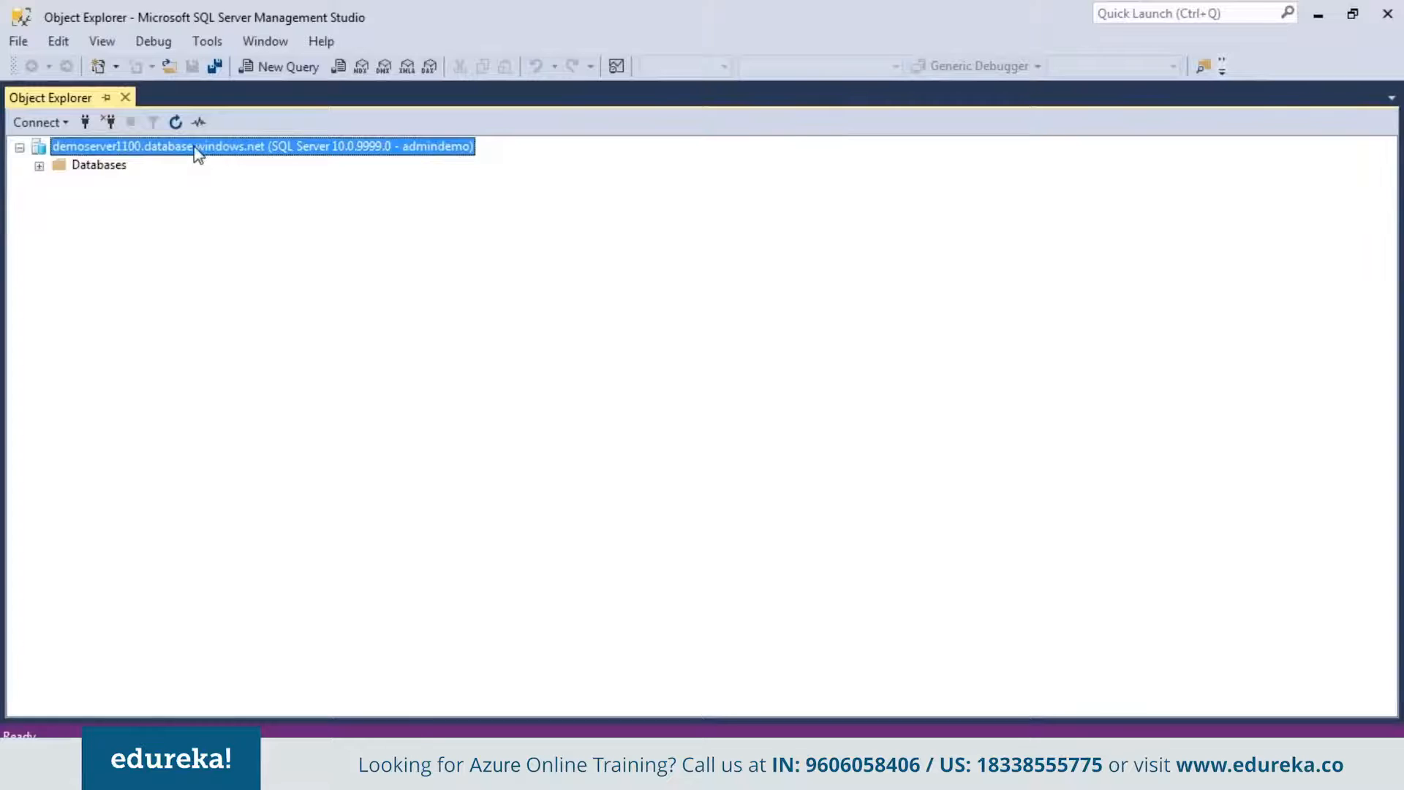
Expand the server's Databases folder and the DemoDB321 database in Object Explorer
left_click(39, 166)
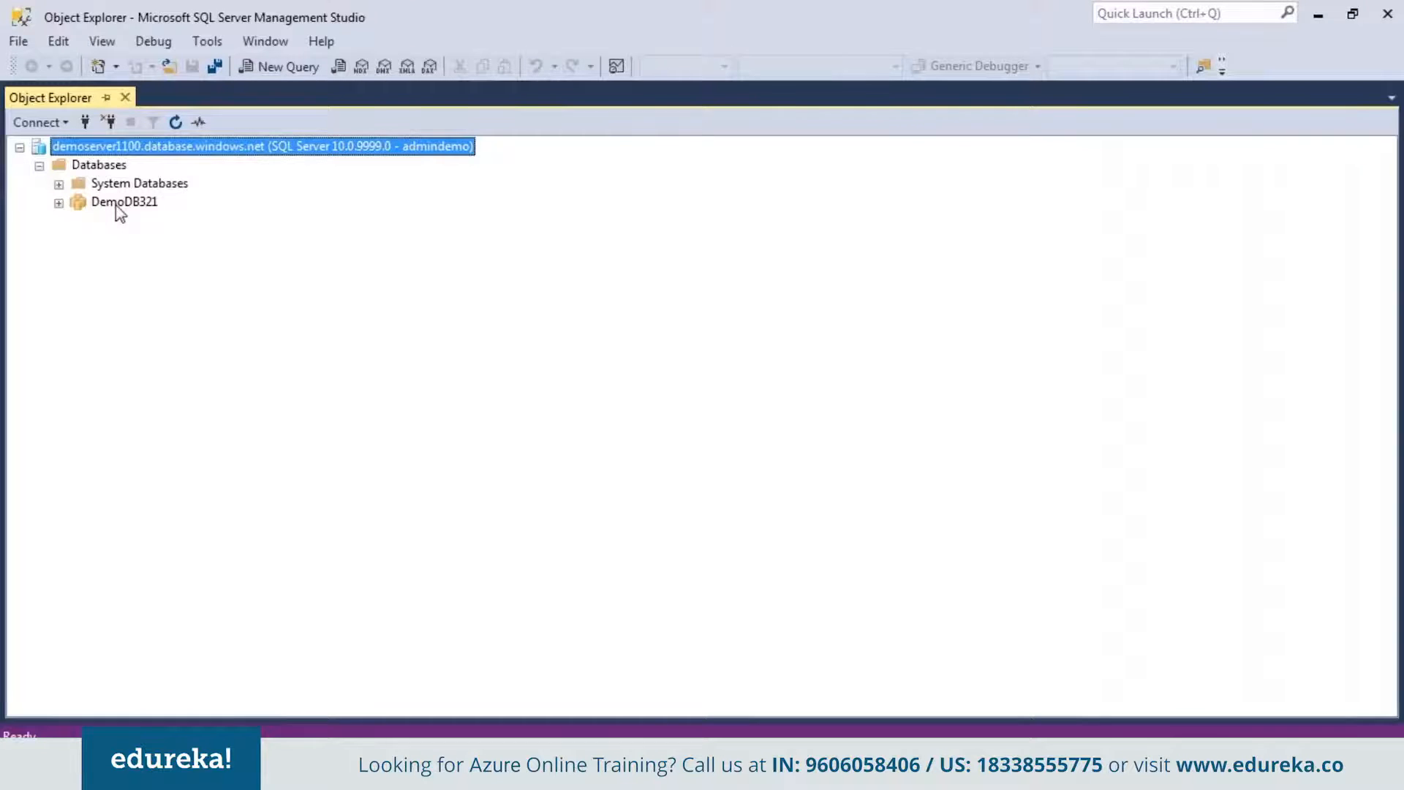
left_click(59, 204)
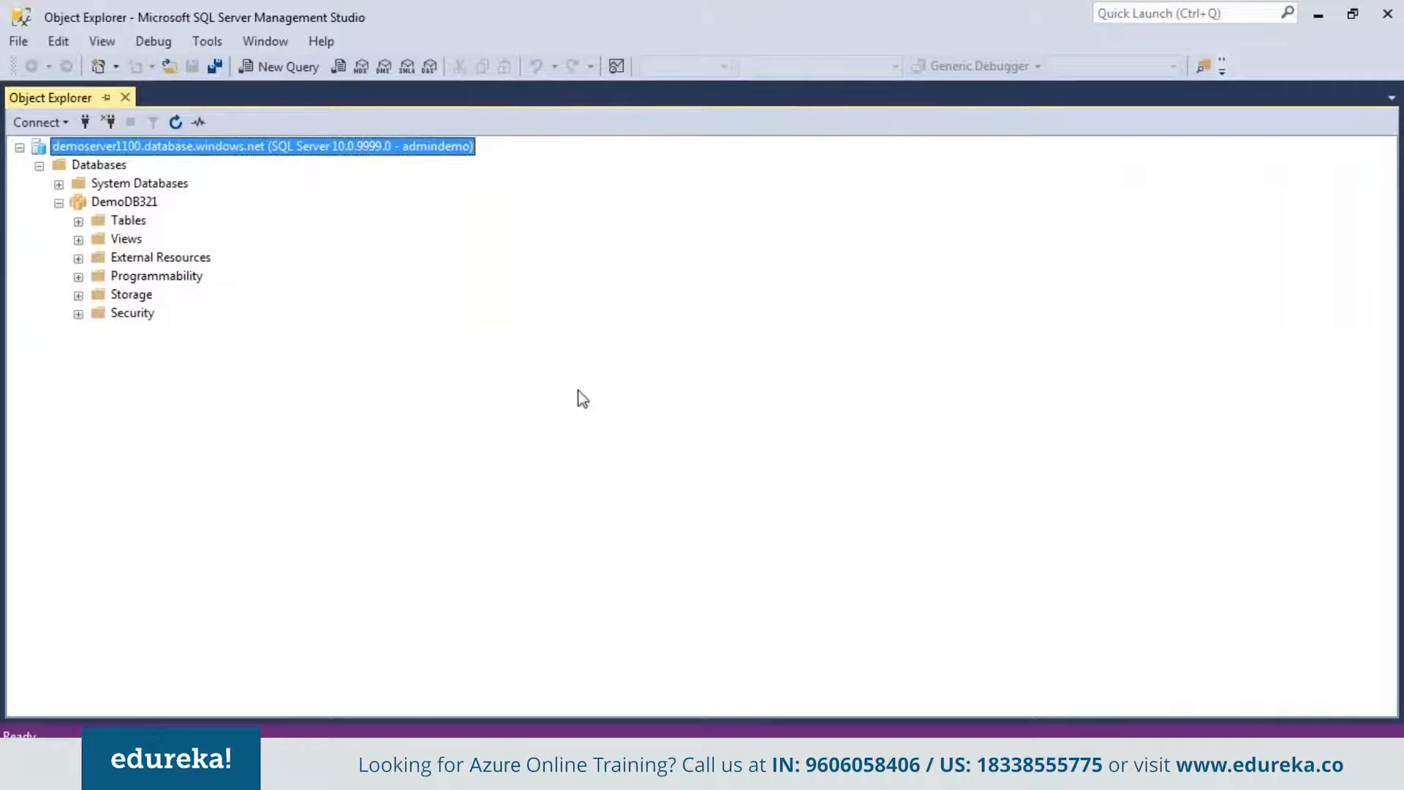
Copy the complete CREATE TABLE and INSERT script from the sam file in Notepad, and close the file
left_click(534, 773)
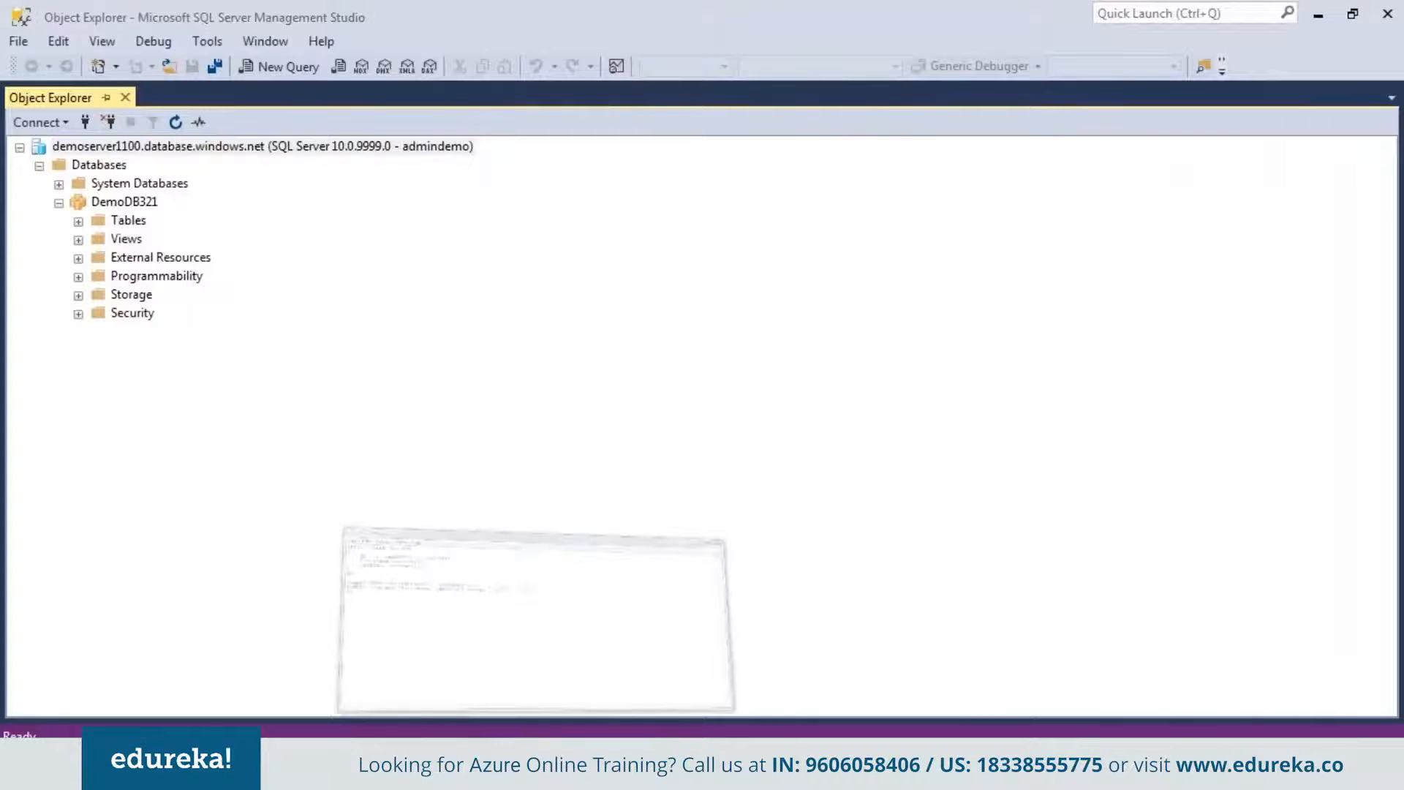
left_click_drag(134, 298, 114, 163)
key("ctrl+c")
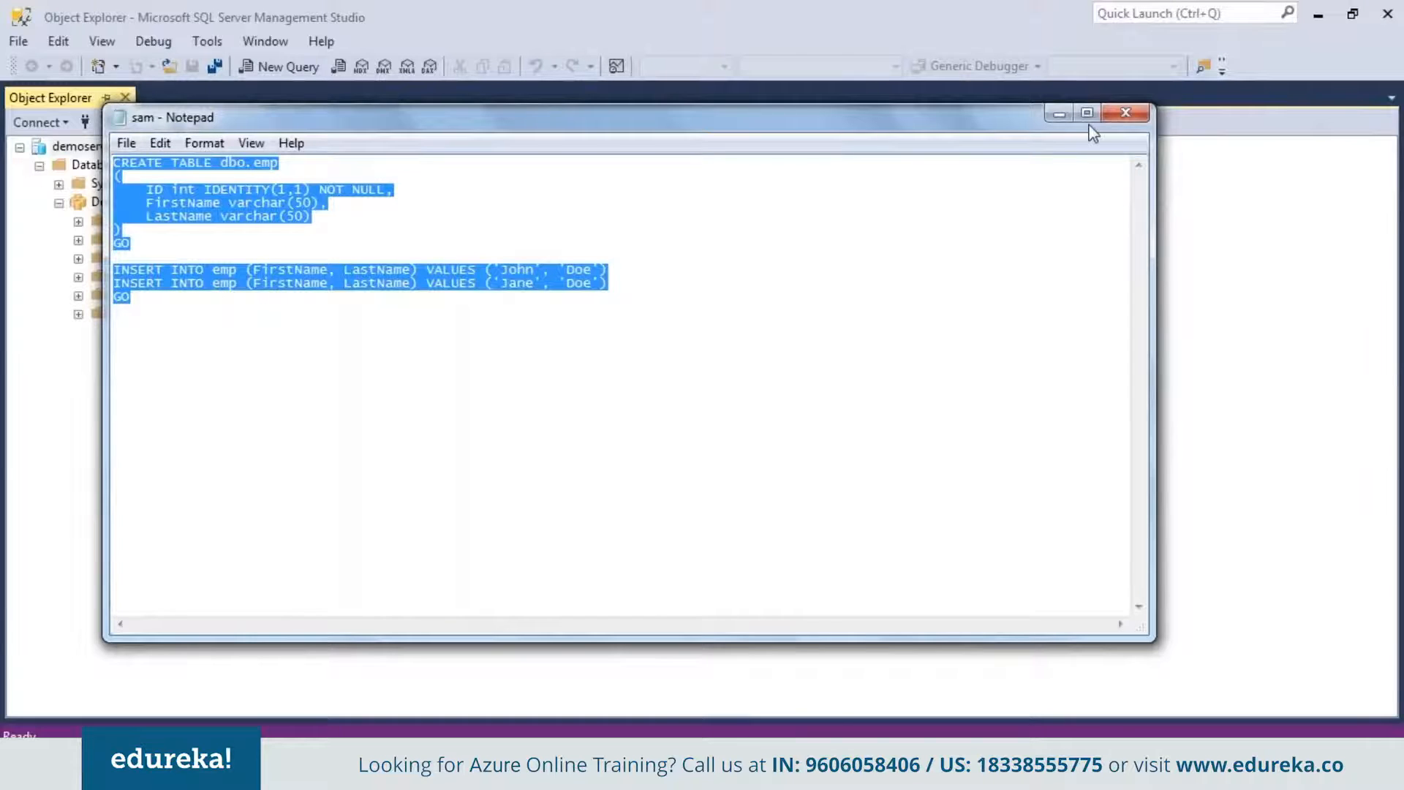
left_click(392, 364)
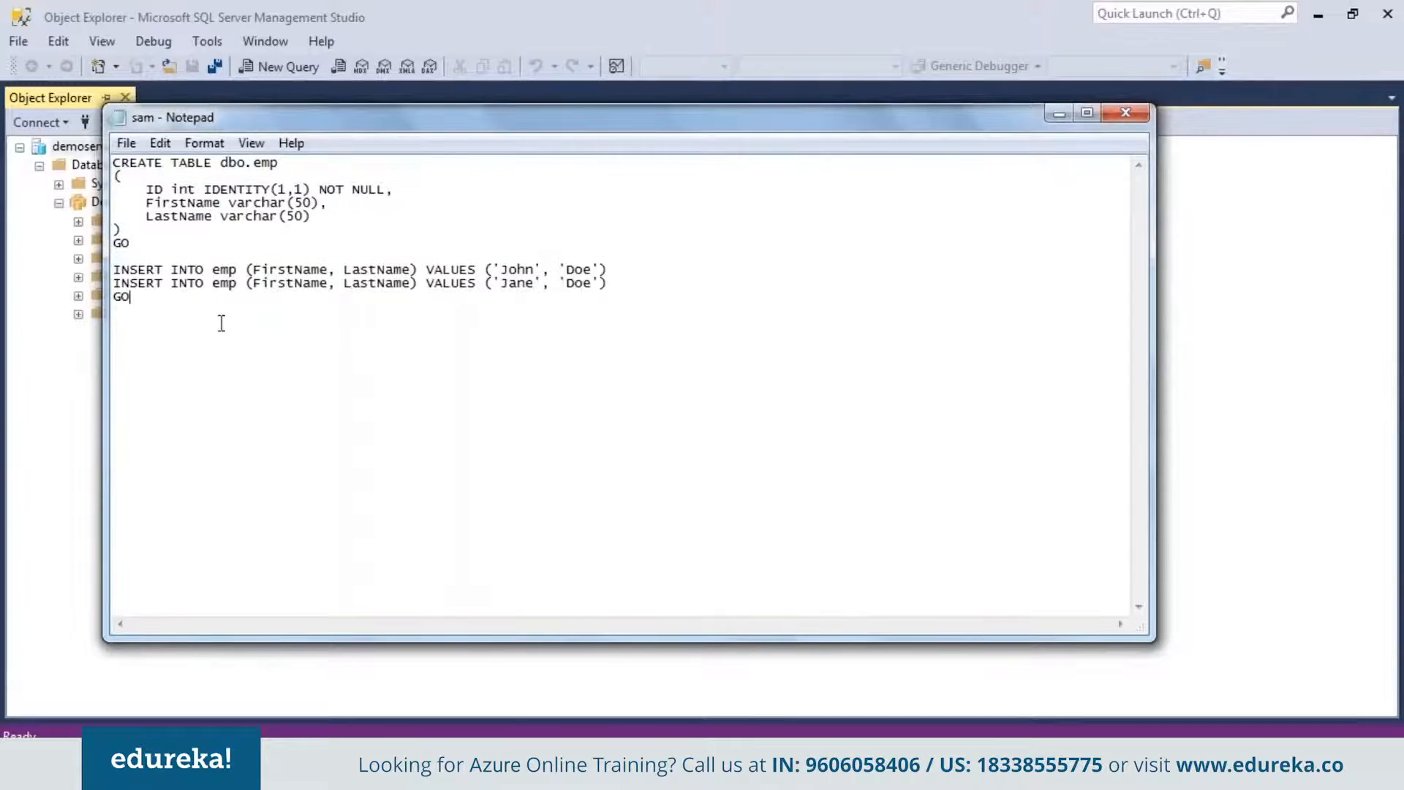
left_click(1133, 112)
Start a new query on the DemoDB321 database and paste the copied table script into it
left_click(110, 202)
right_click(110, 203)
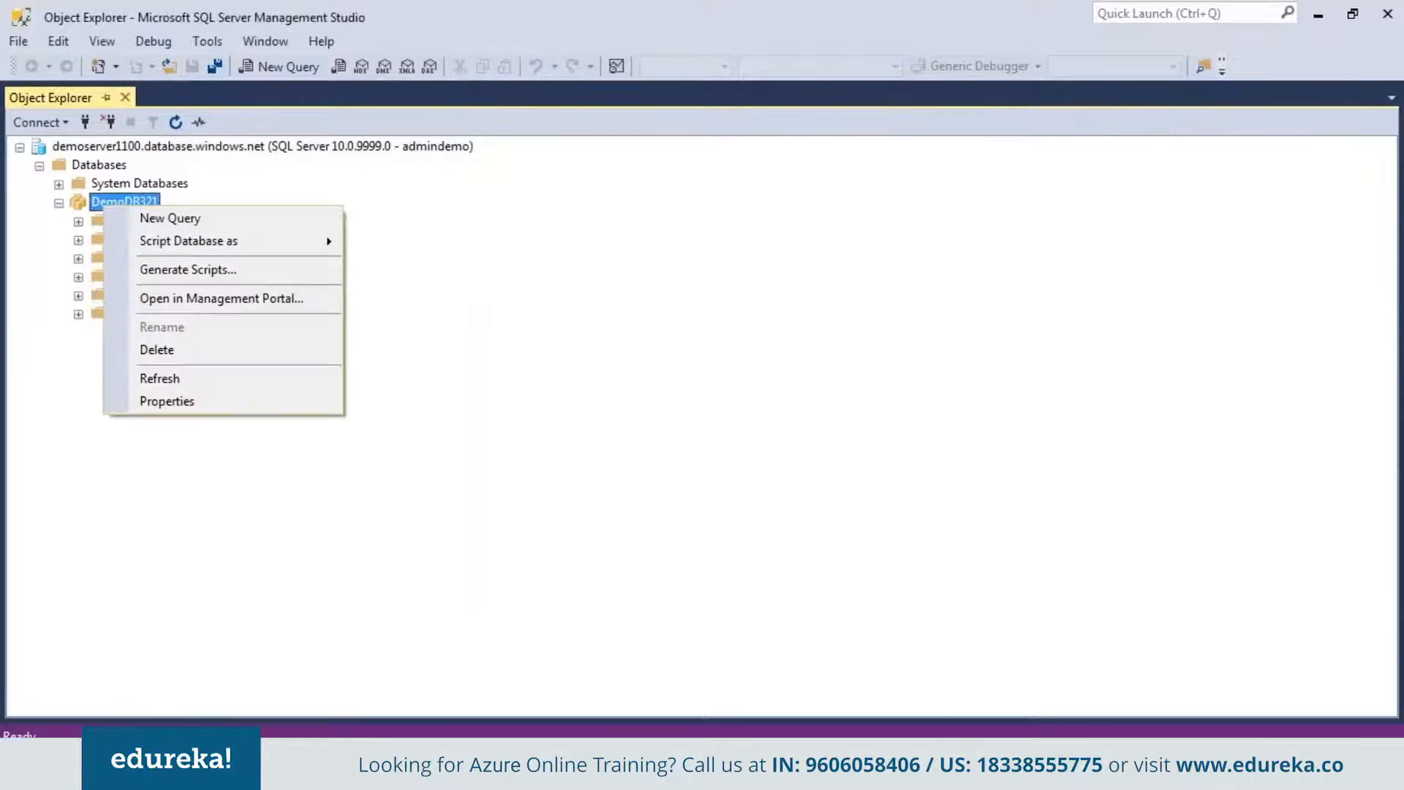
left_click(219, 214)
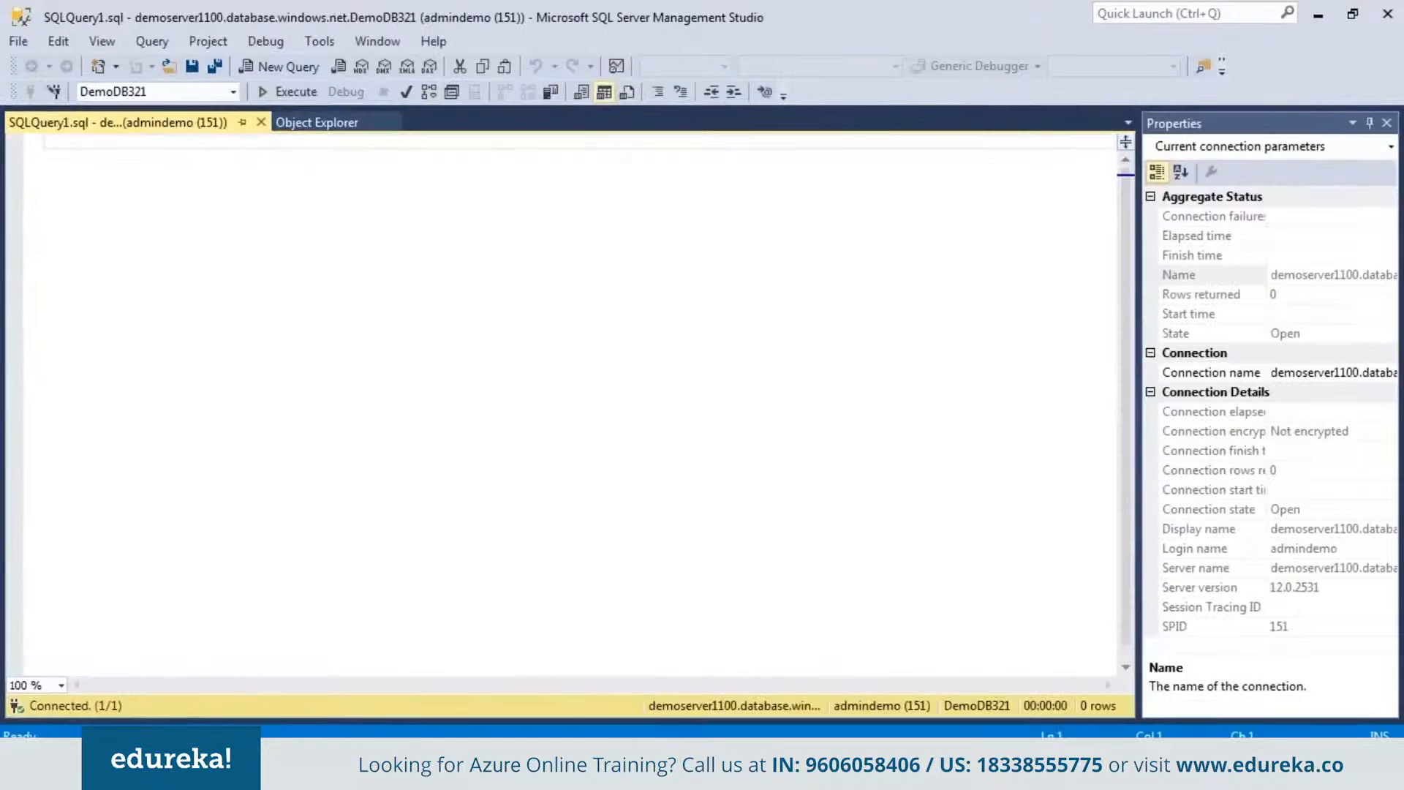
key("ctrl+v")
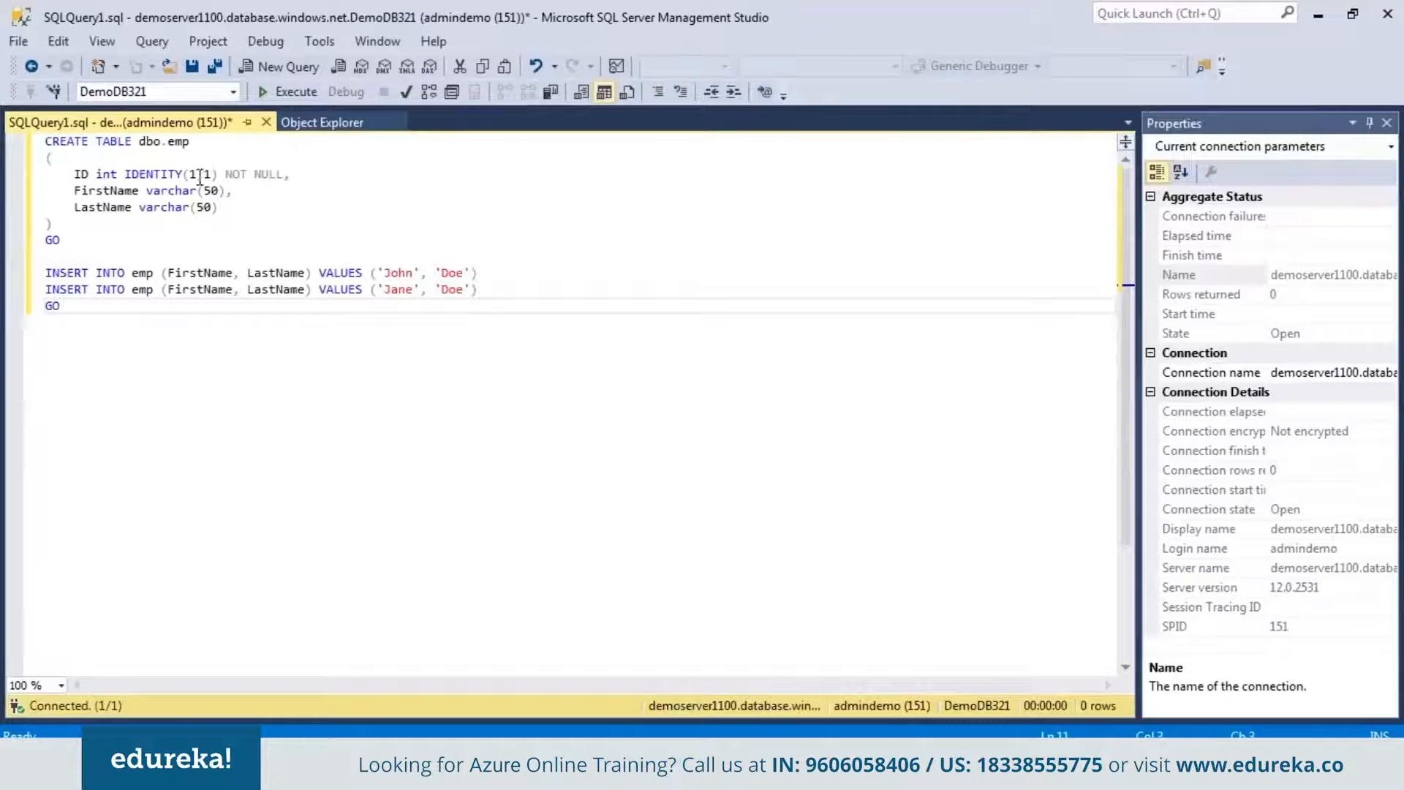
Change the table name to emp3 in the CREATE TABLE statement and both INSERT statements, and execute the query
left_click(195, 145)
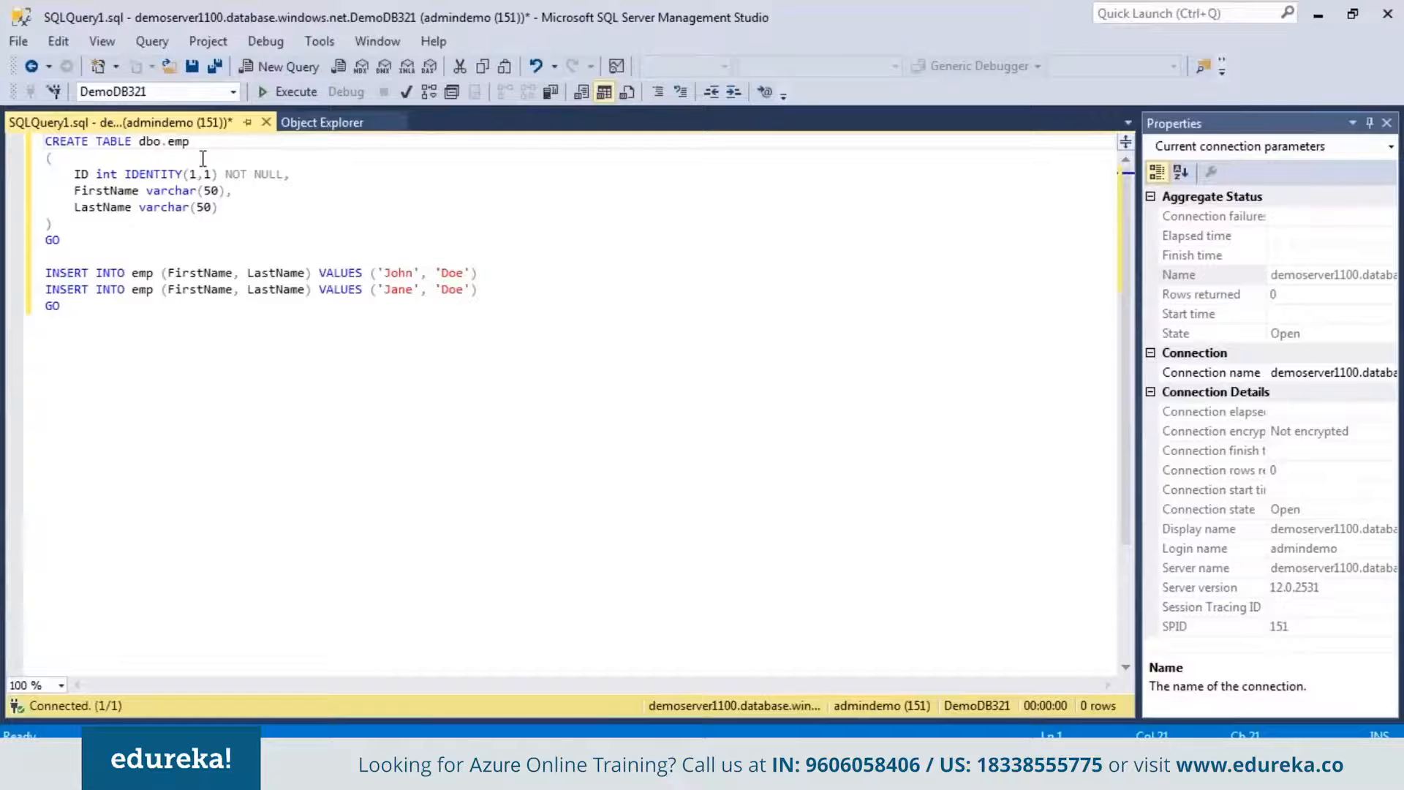
type("3")
key("Down")
key("Down")
key("Down")
key("Down")
key("Down")
key("Down")
key("Down")
key("Down")
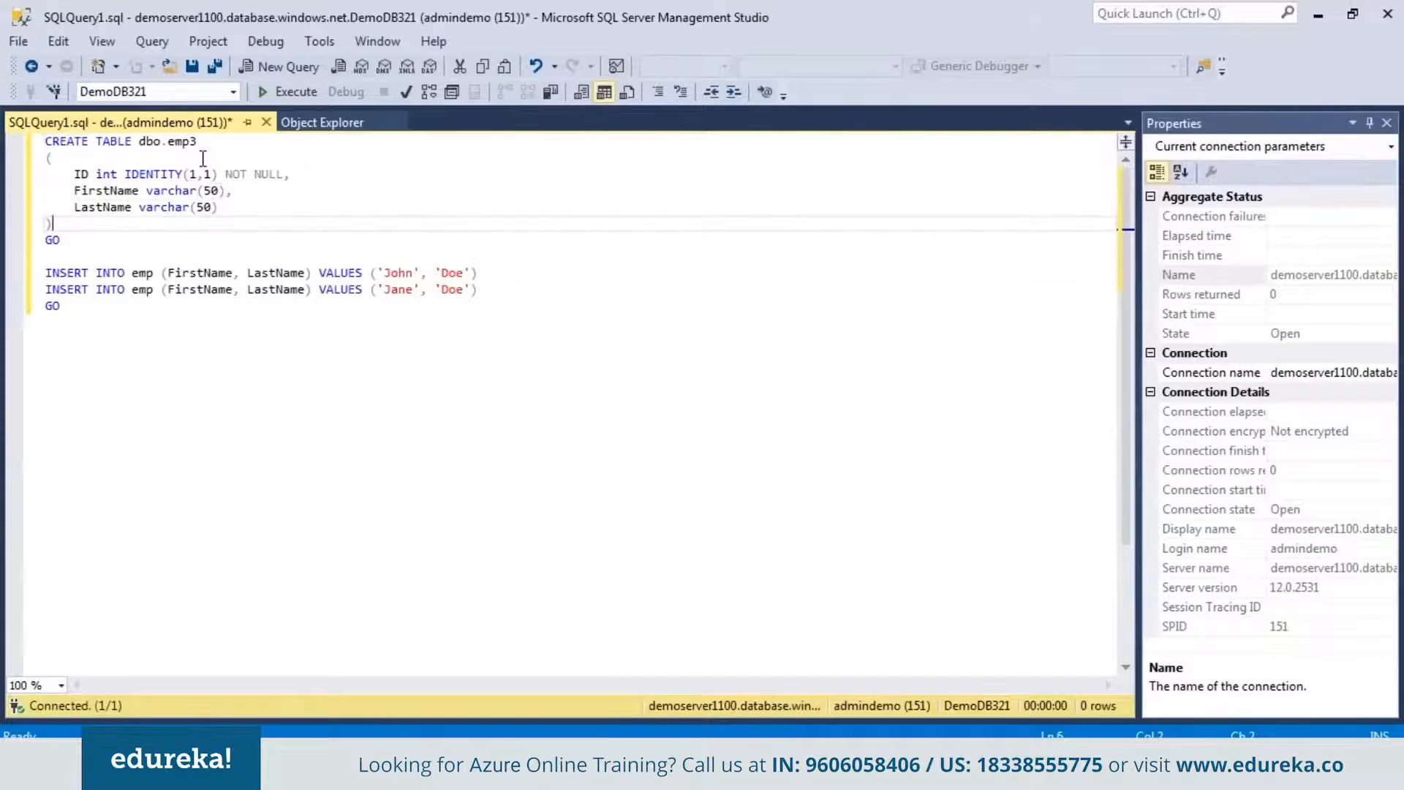
key("Left")
key("Left")
key("Left")
key("Left")
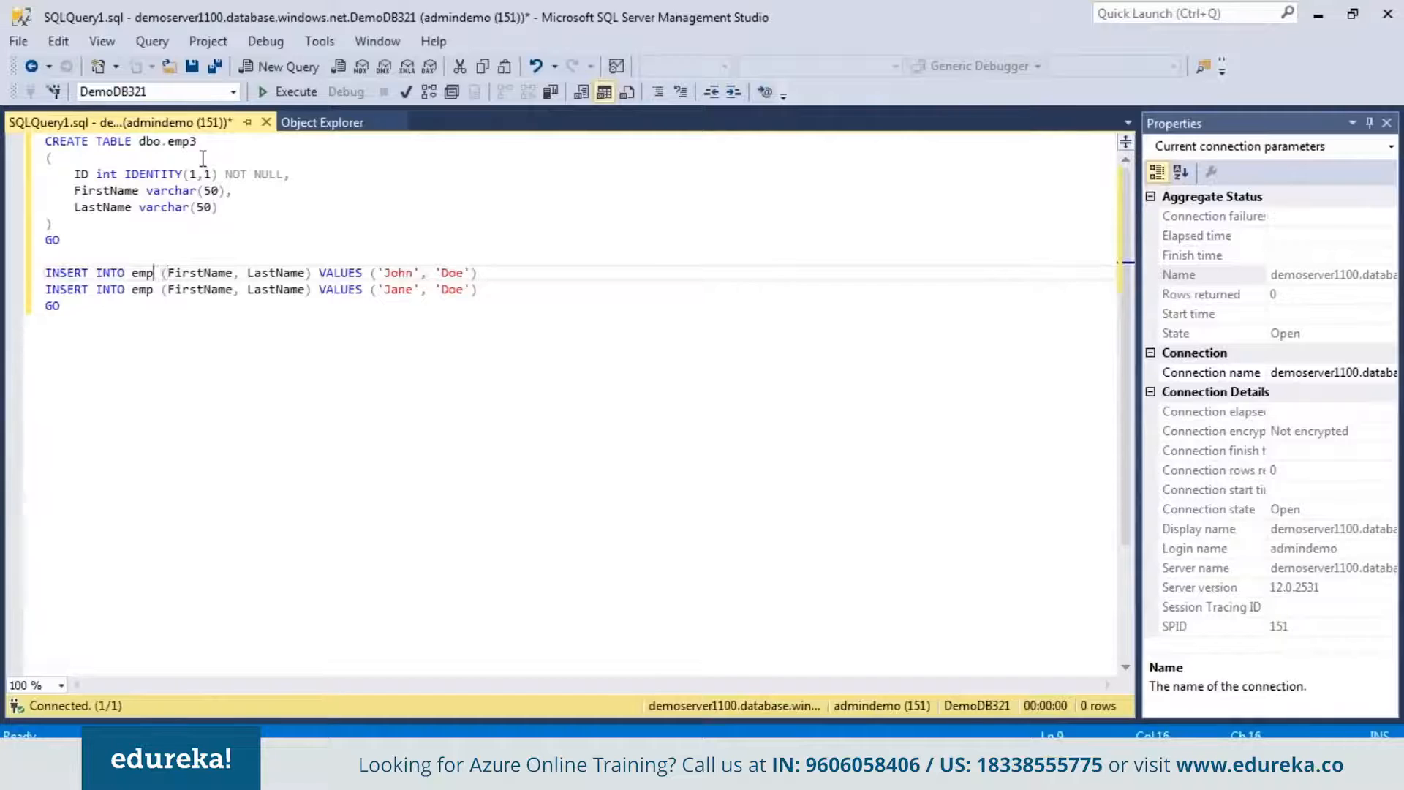
type("3")
key("Down")
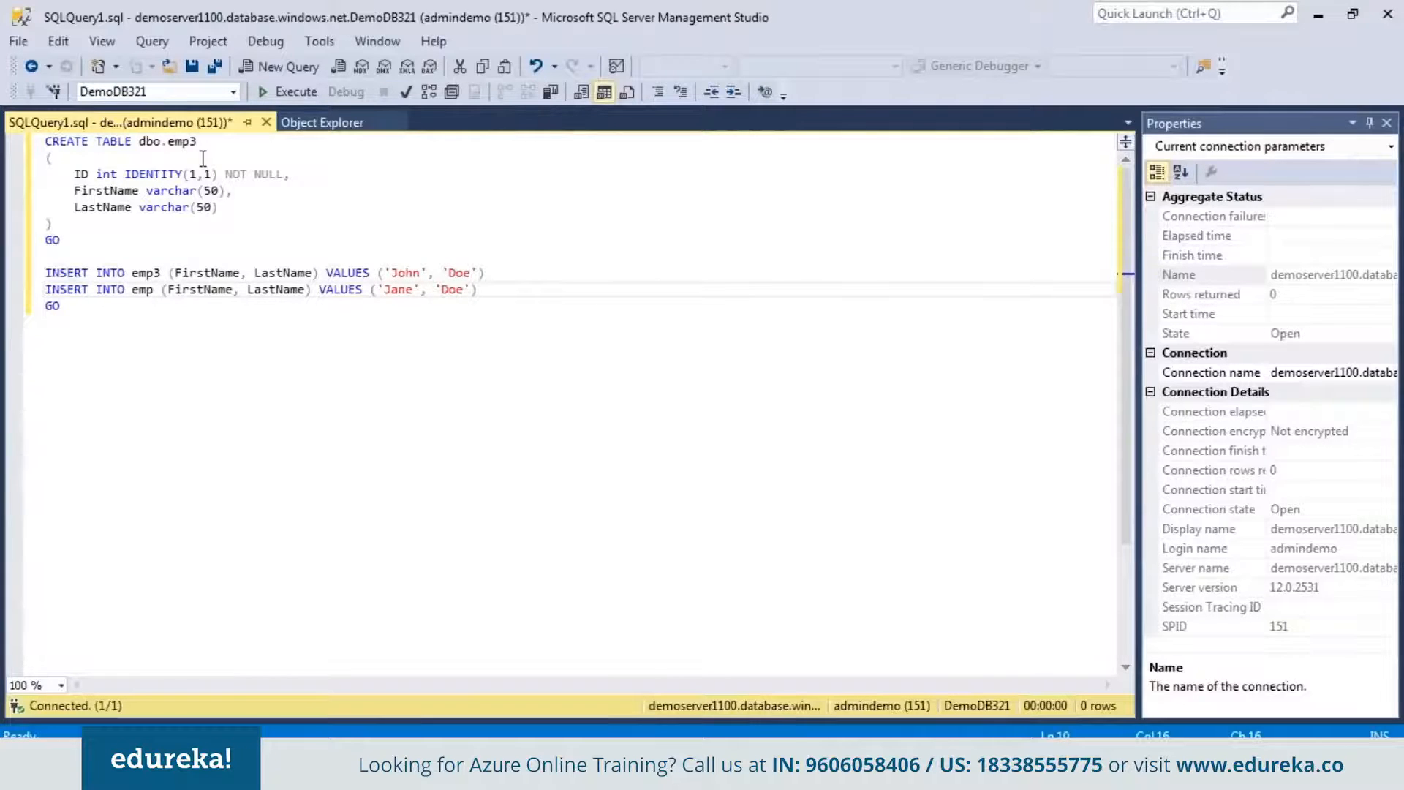
type("3")
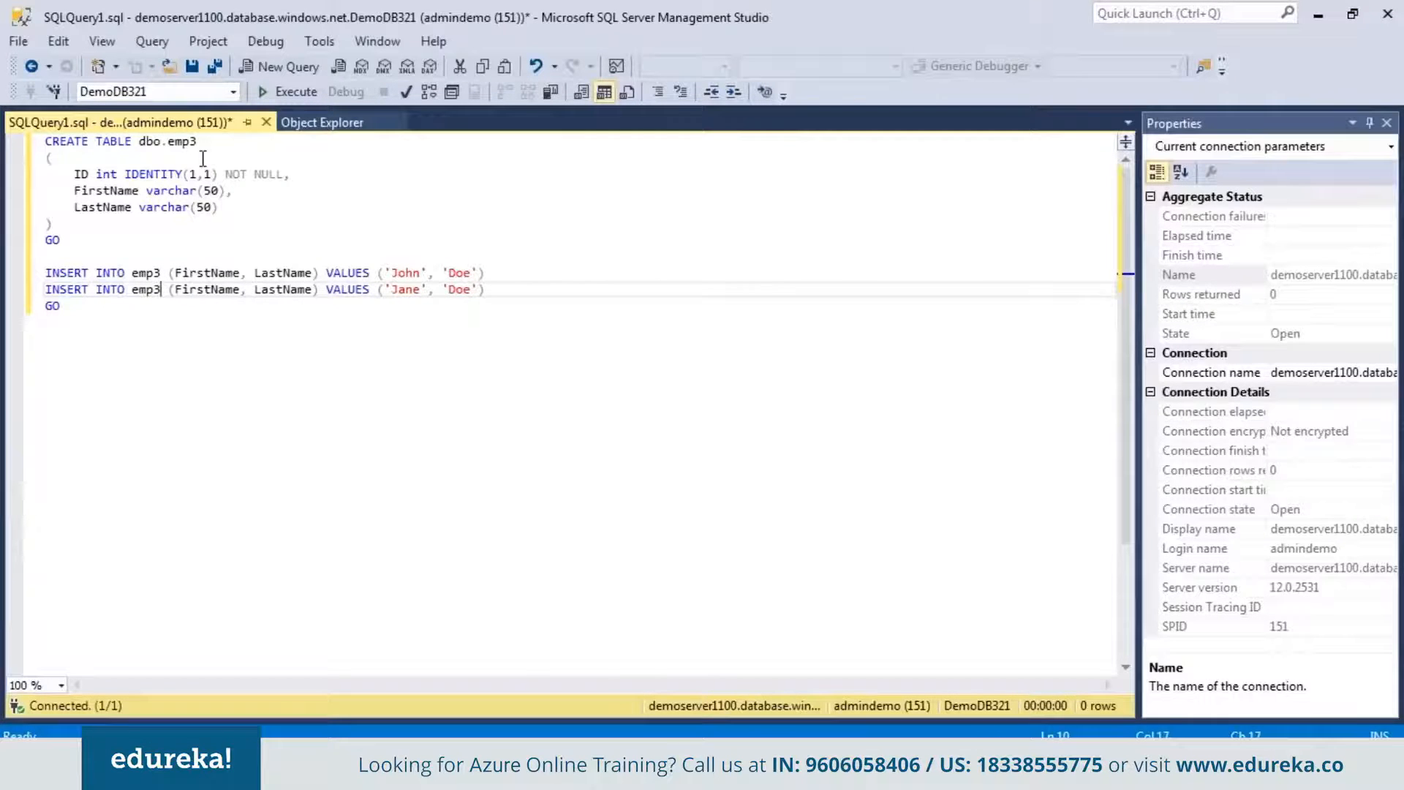
left_click(264, 92)
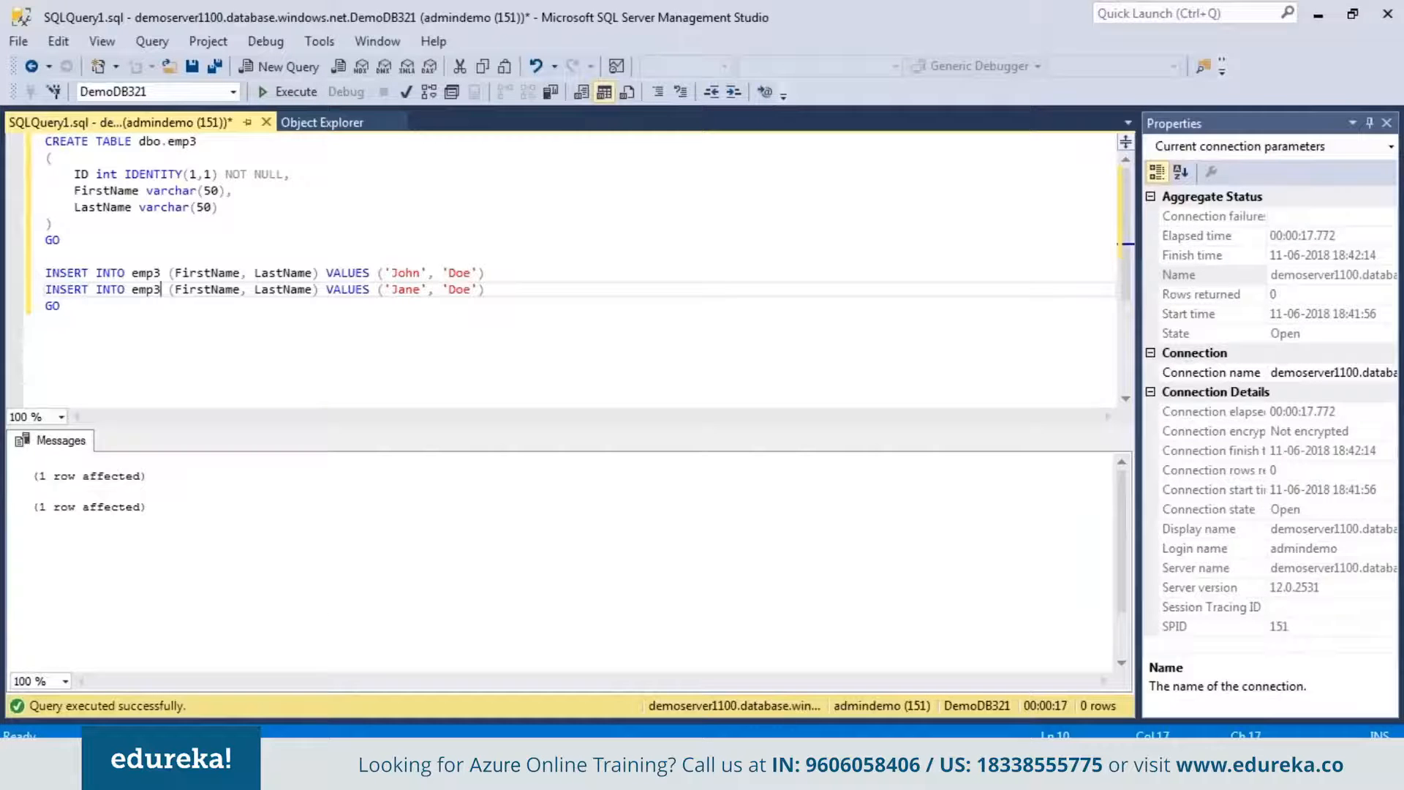
Switch to the Azure portal and start adding a new storage account from the storage accounts list
key("alt+Tab")
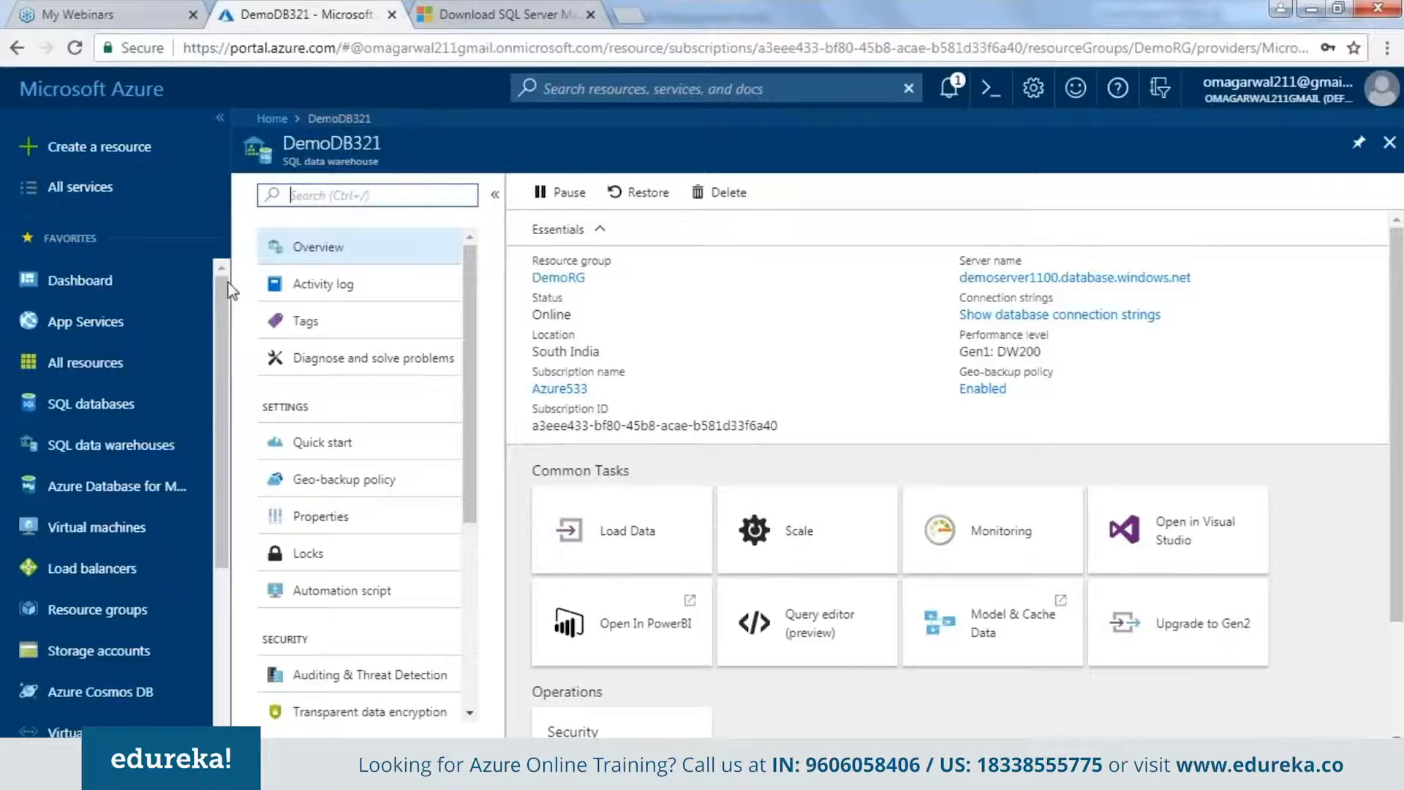
left_click_drag(219, 288, 209, 397)
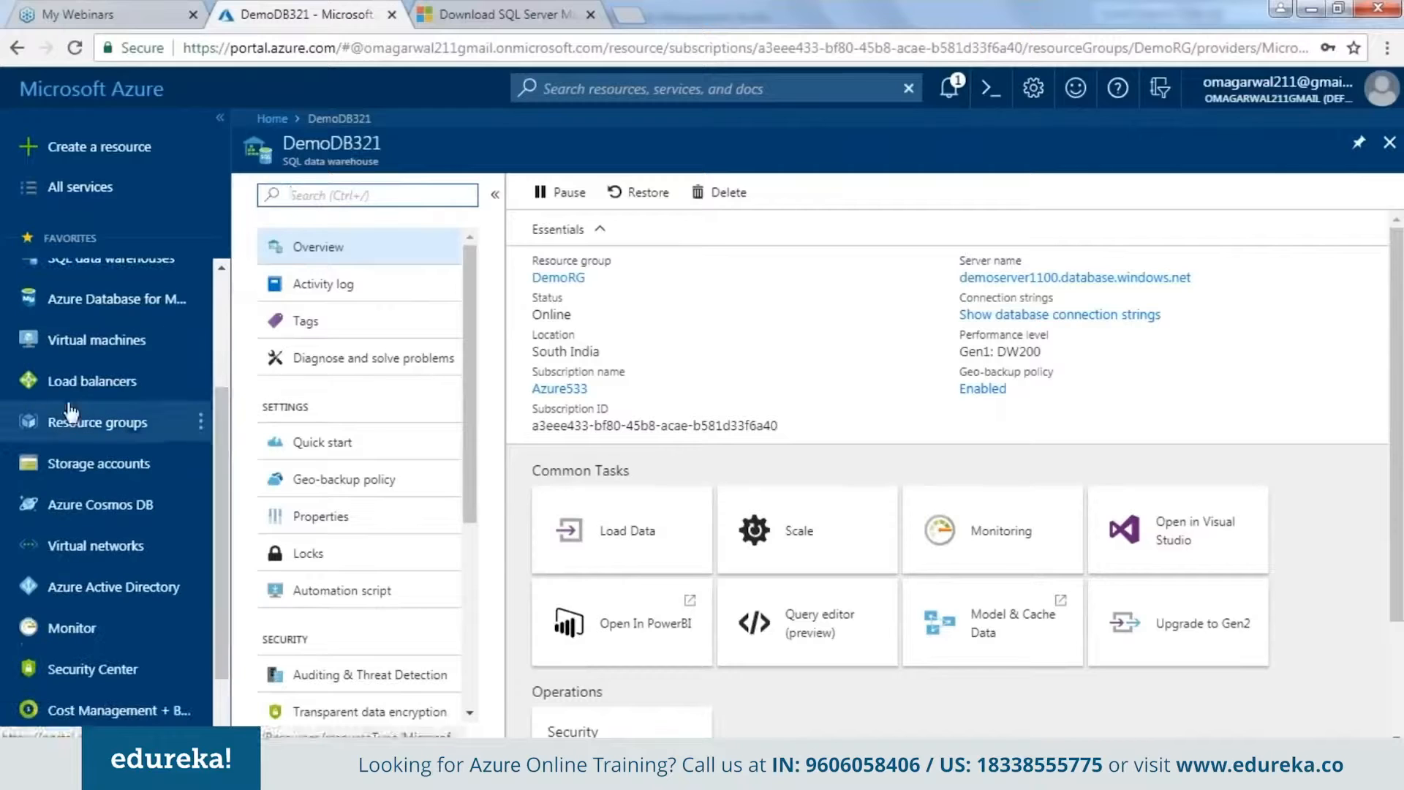
scroll(225, 468, "up", 1)
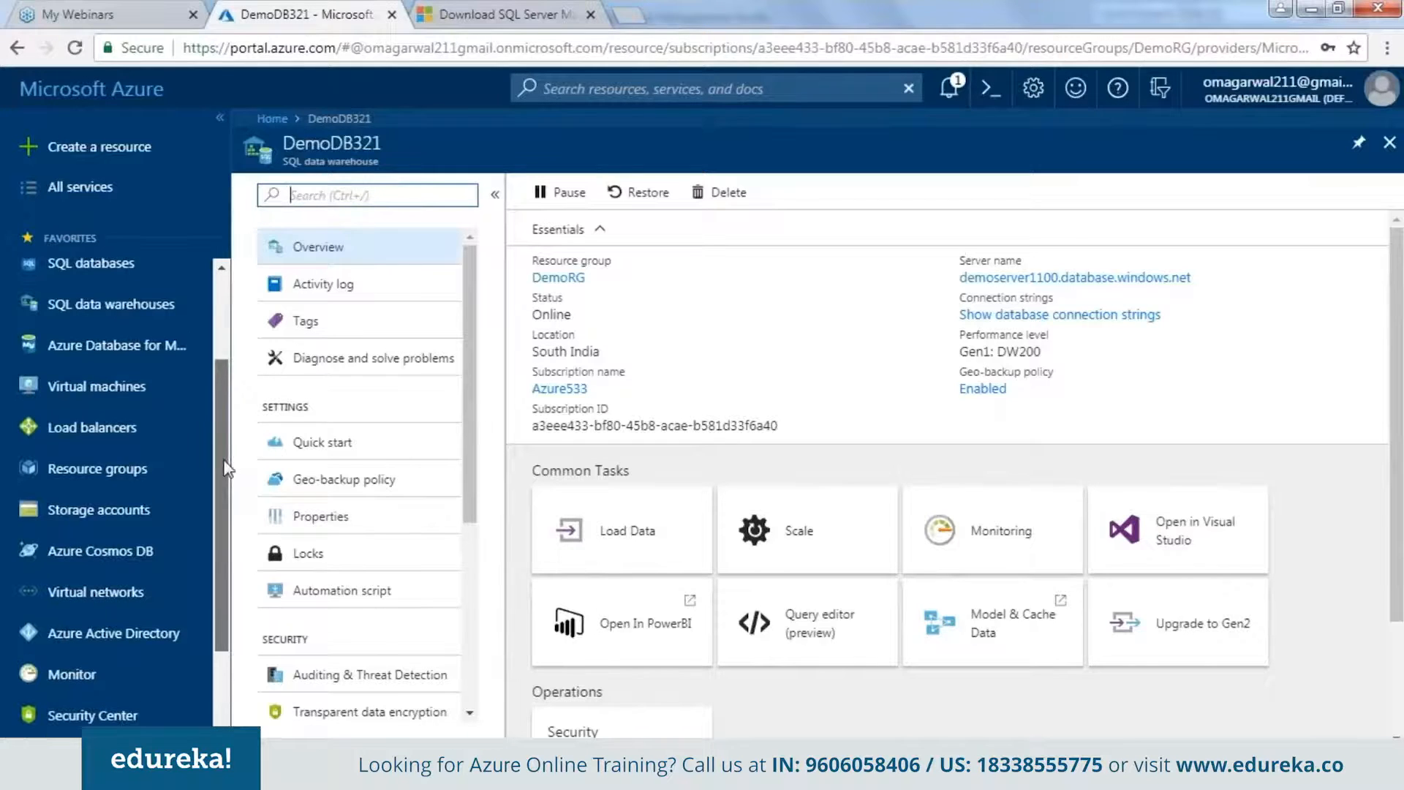
left_click(123, 512)
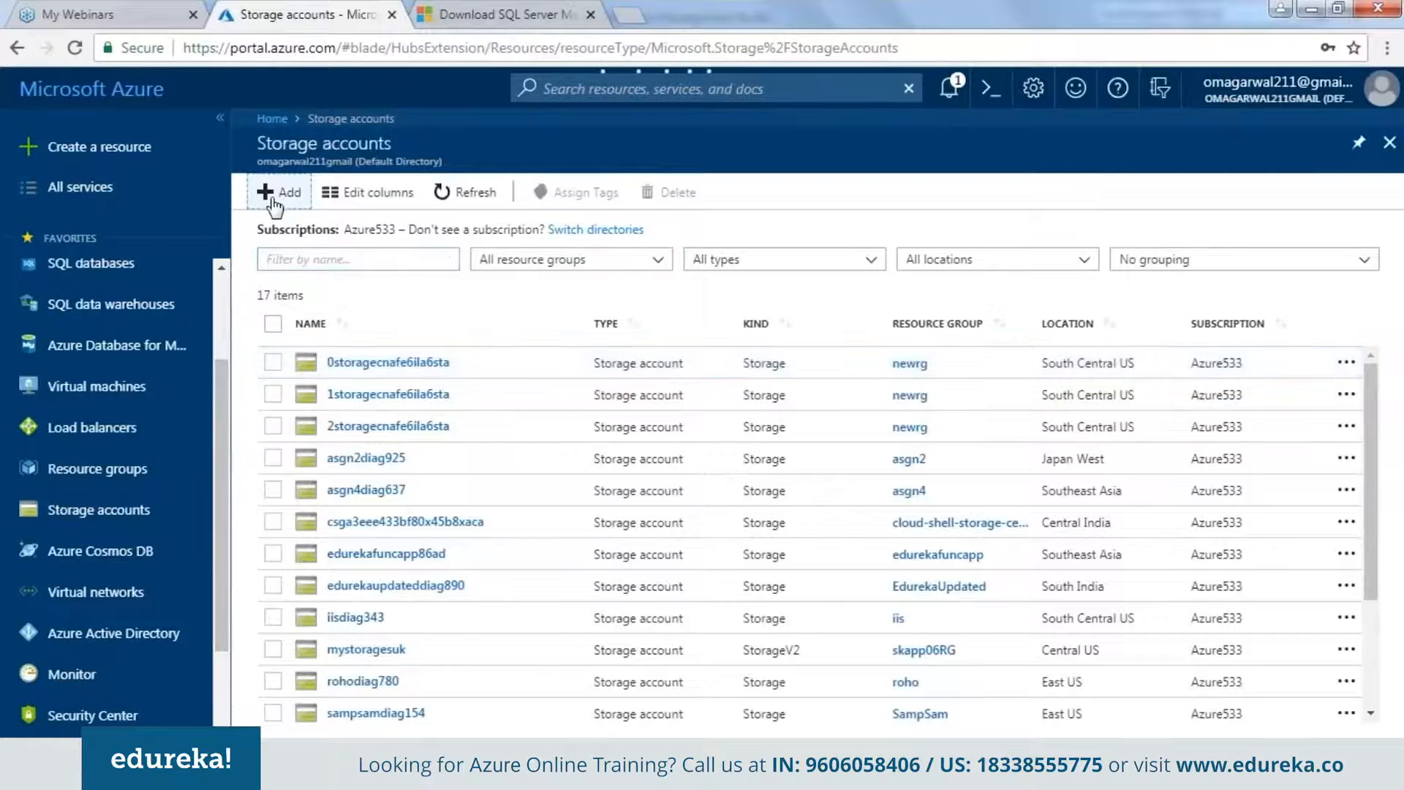
left_click(273, 199)
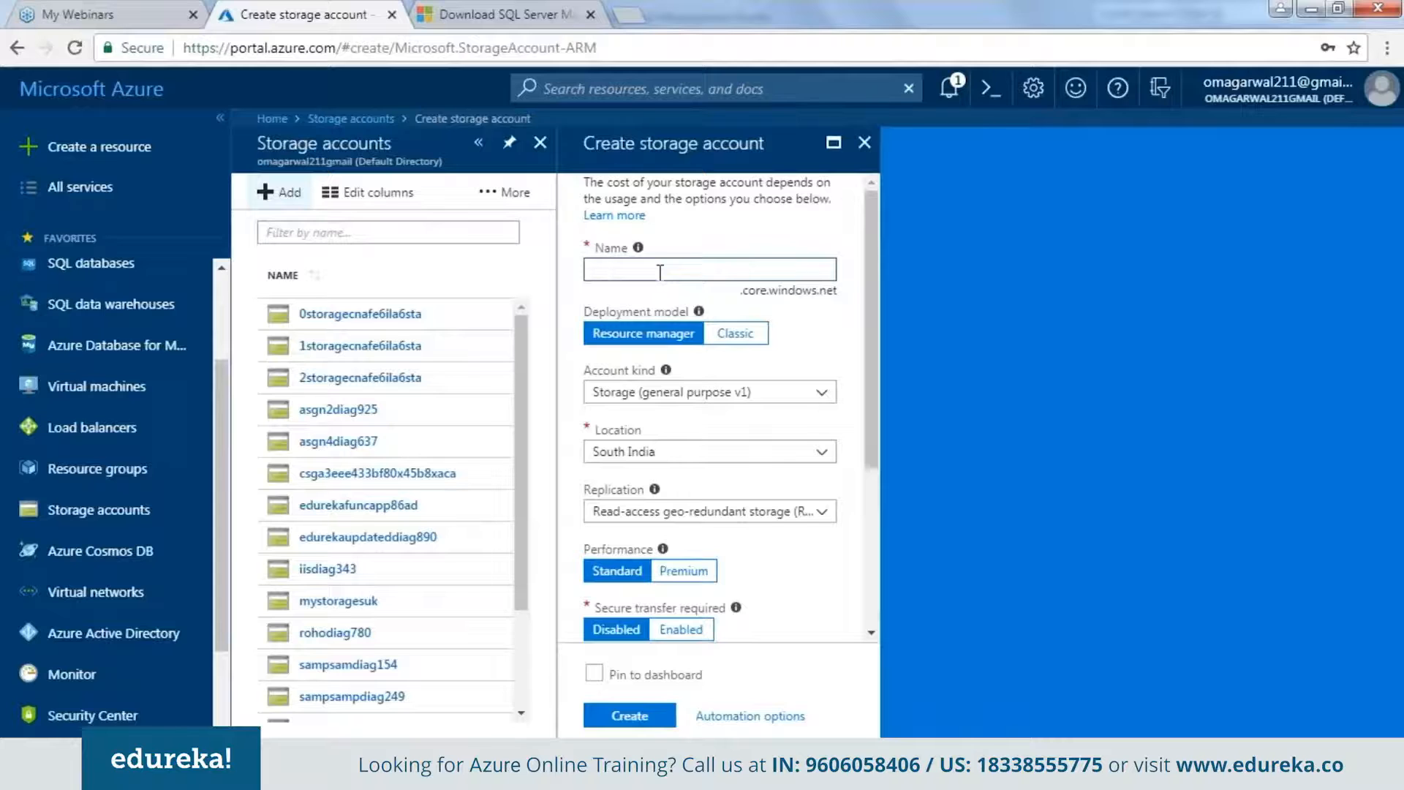
Name the new storage account safordemo, all in lowercase
type("SAForDemo")
mouse_move(832, 272)
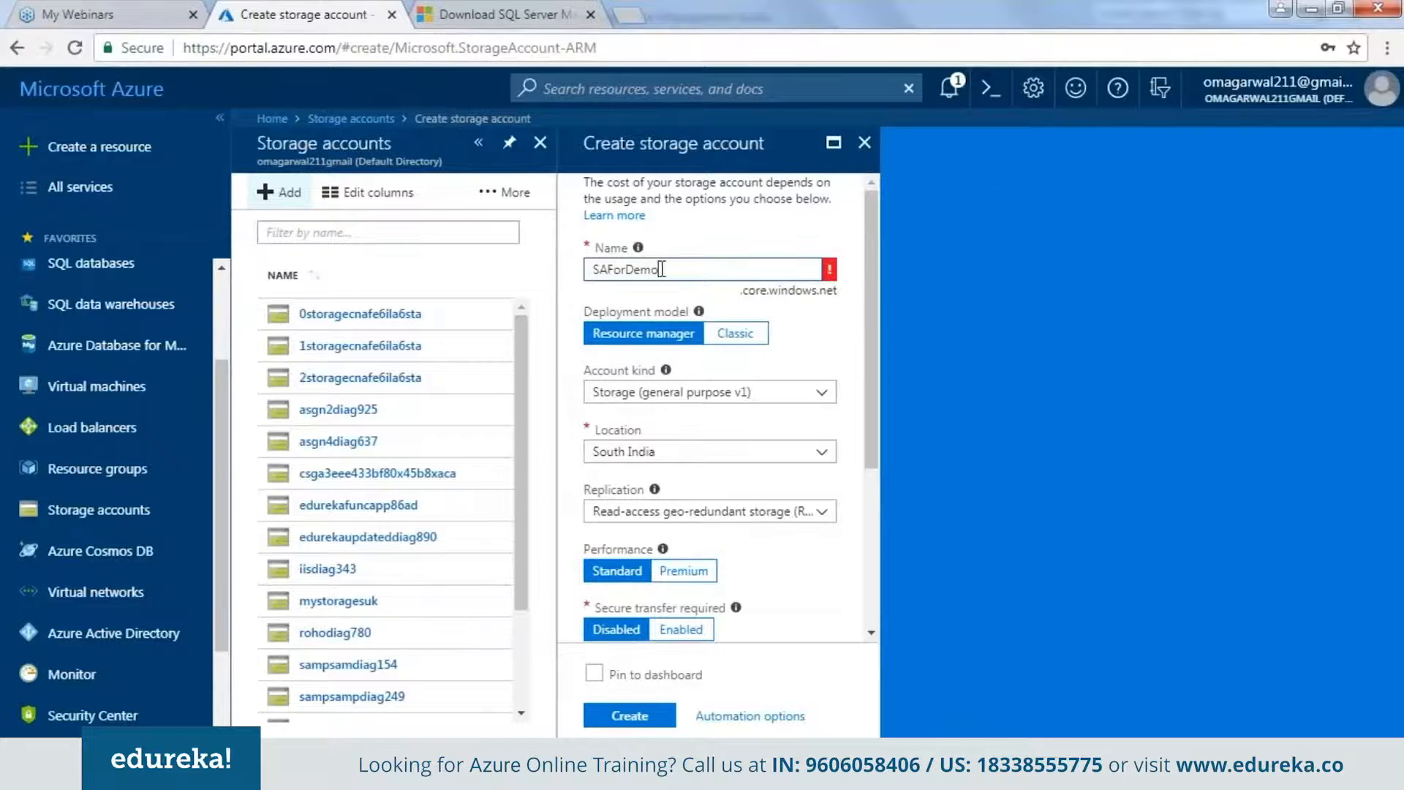
key("ctrl+a")
type("safordemo")
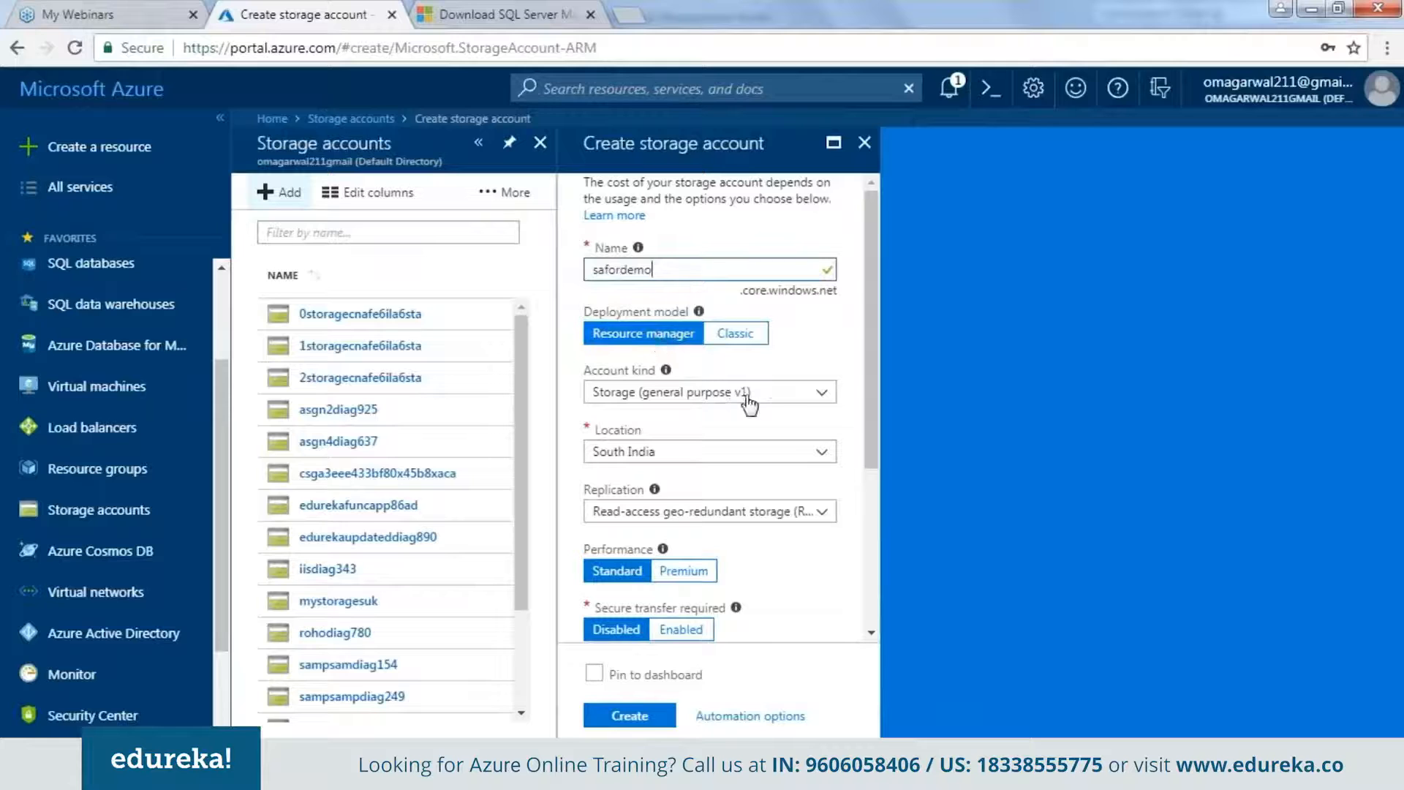
Set the account kind to StorageV2 (general purpose v2) and the replication to Locally-redundant storage (LRS)
left_click(781, 398)
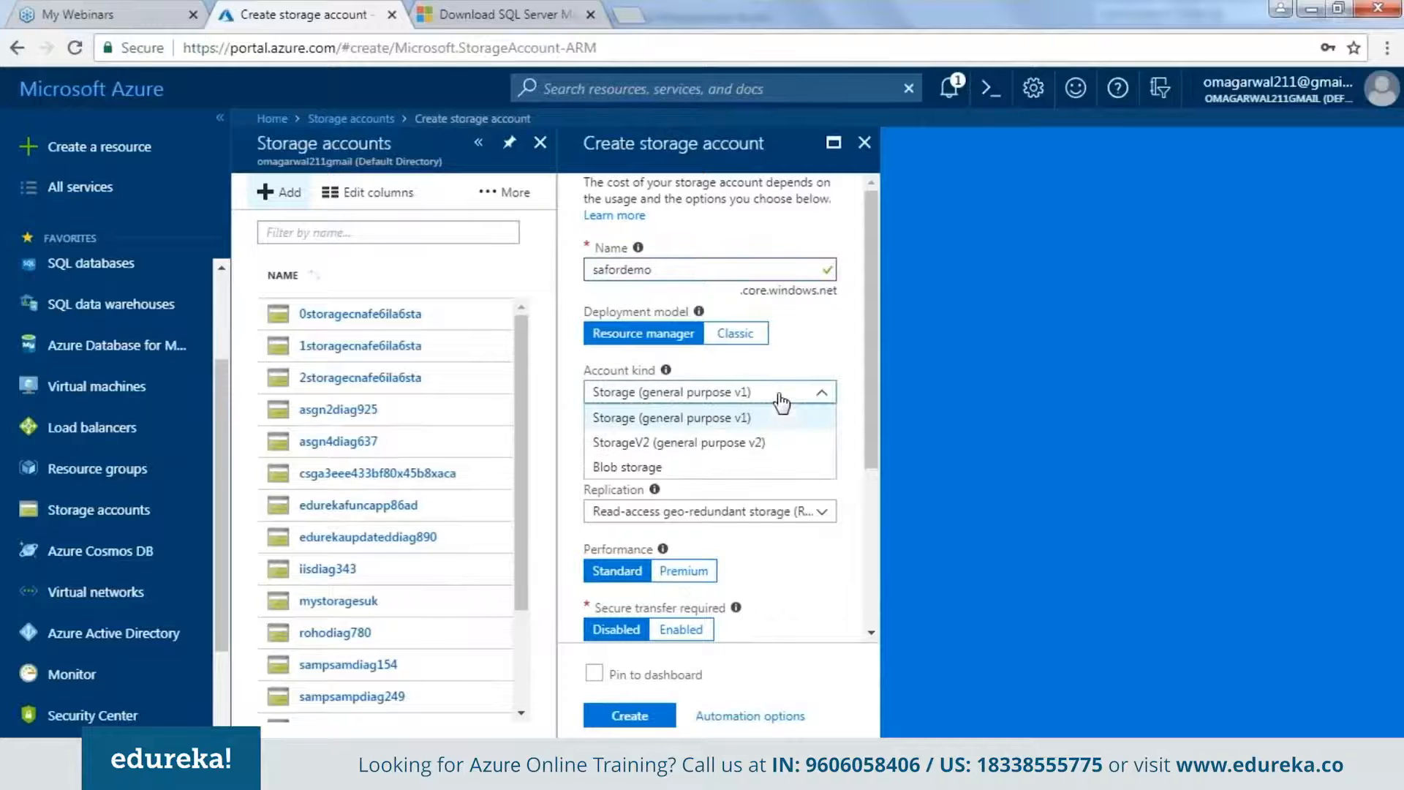
left_click(674, 443)
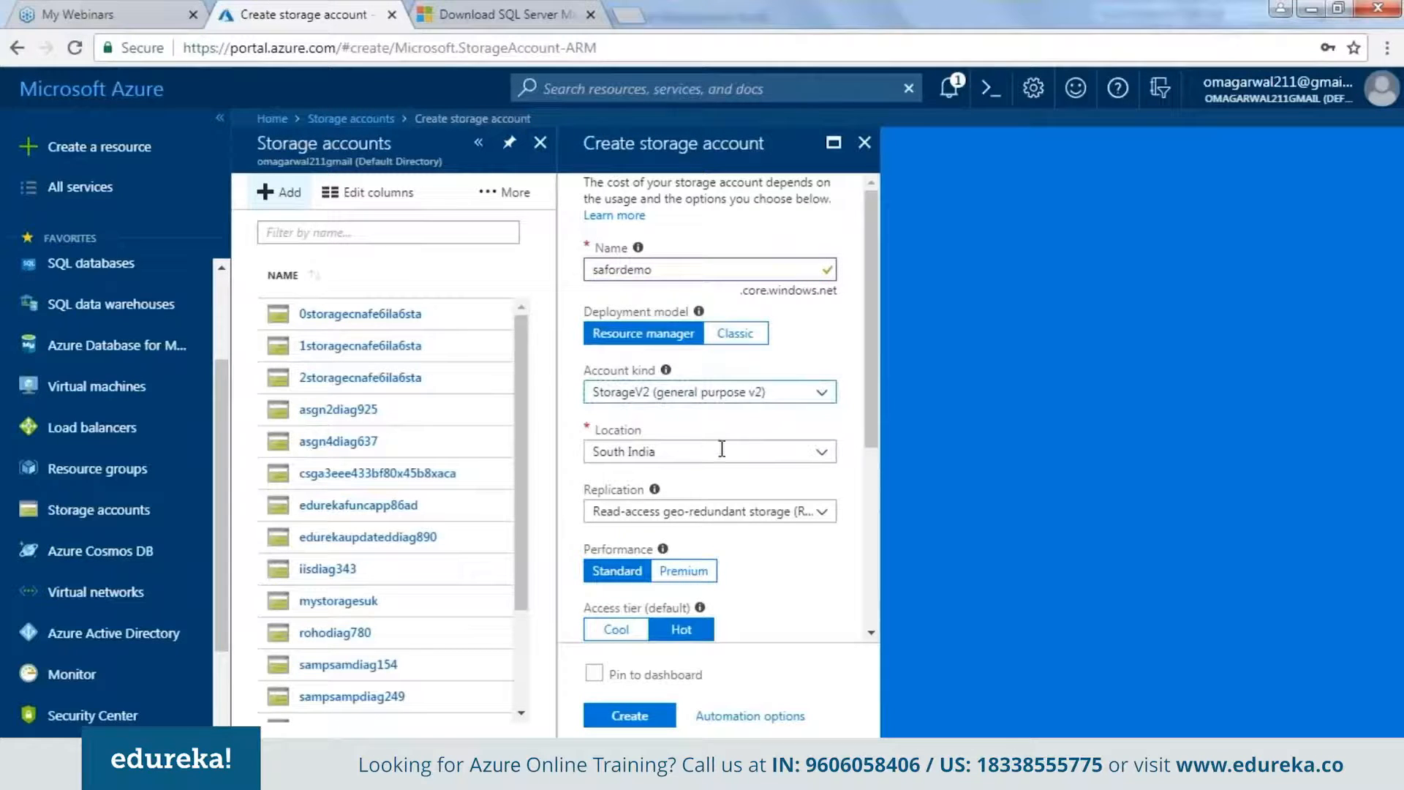
left_click(742, 512)
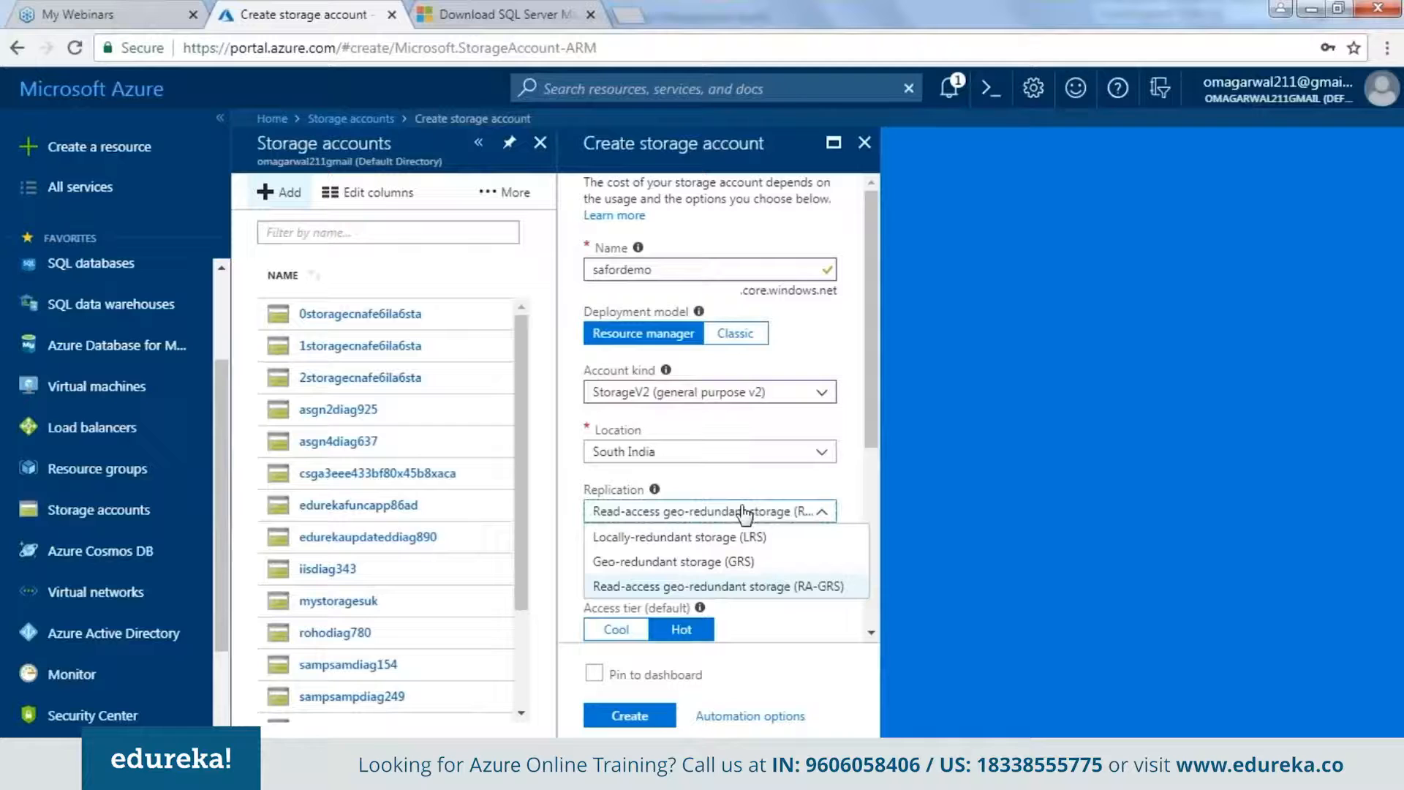
left_click(700, 539)
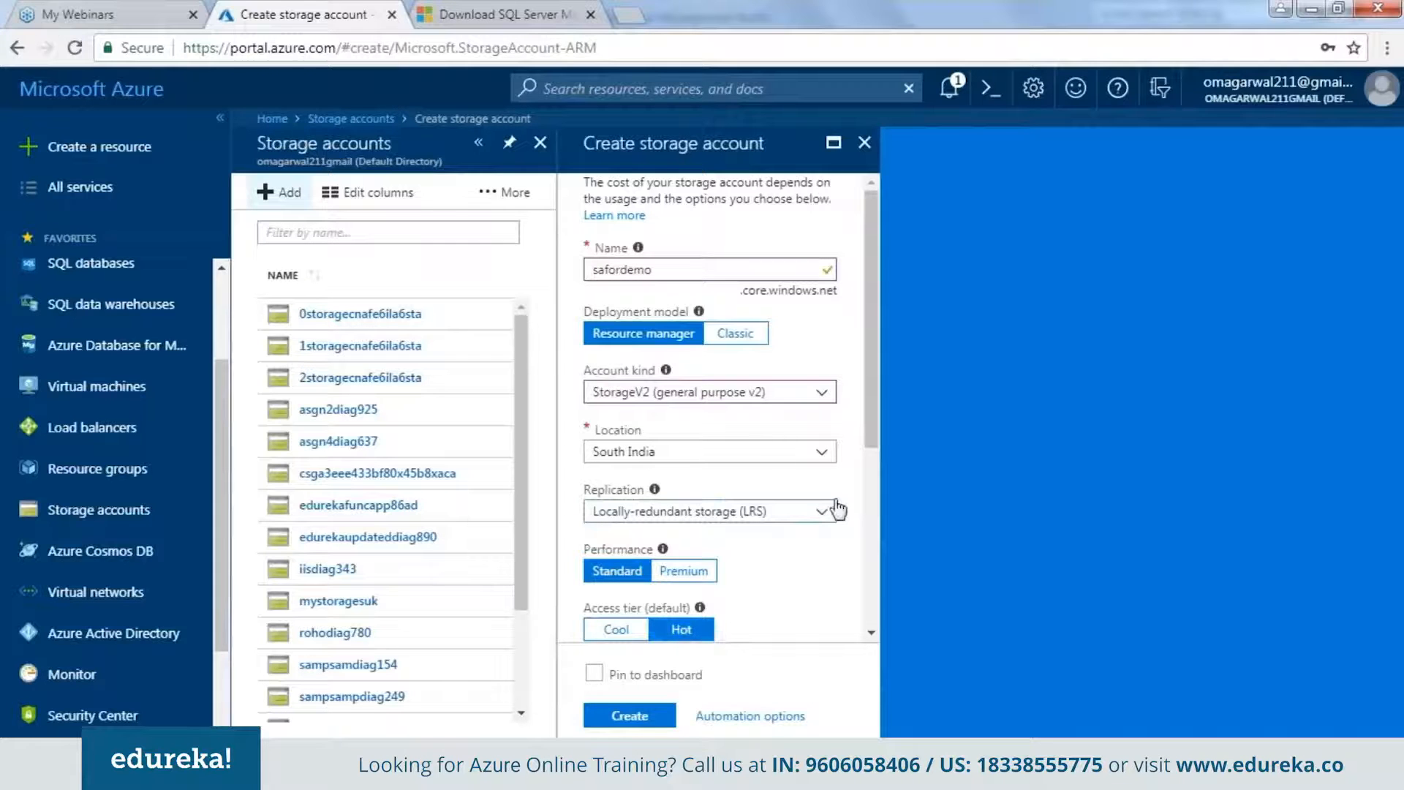
Assign the storage account to the existing resource group DemoRG, and create it pinned to the dashboard
scroll(833, 506, "down", 4)
left_click(691, 511)
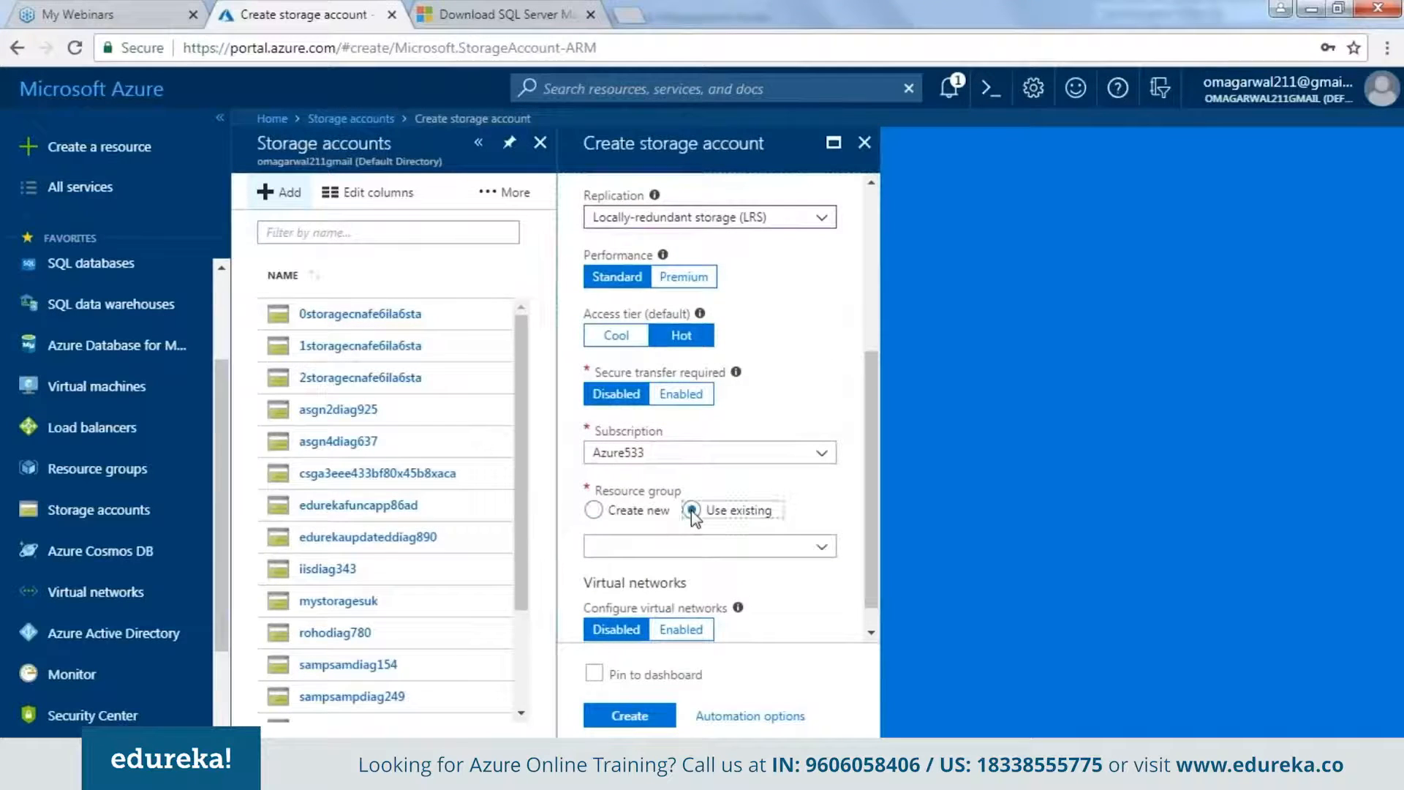
left_click(822, 548)
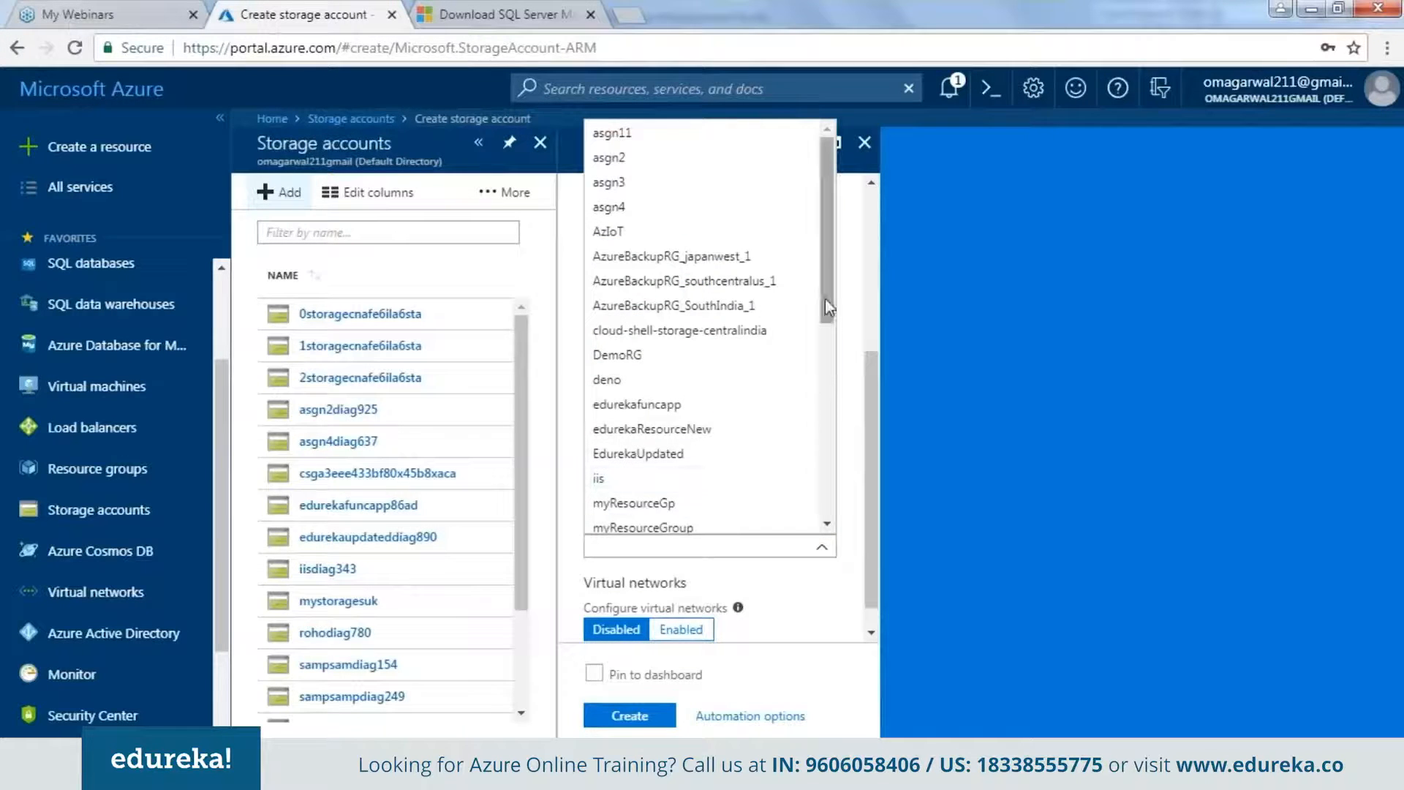
left_click(661, 355)
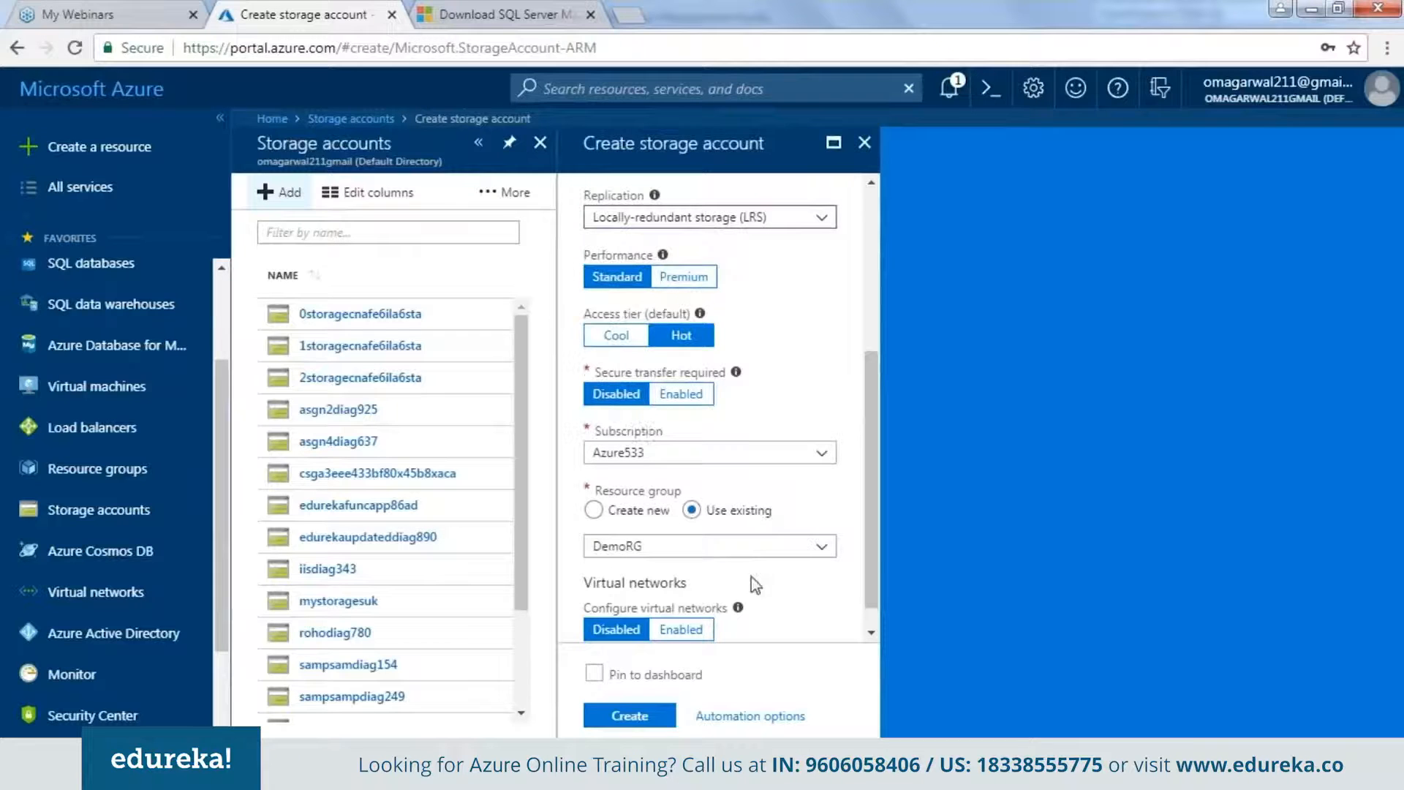
scroll(751, 577, "down", 1)
left_click(594, 673)
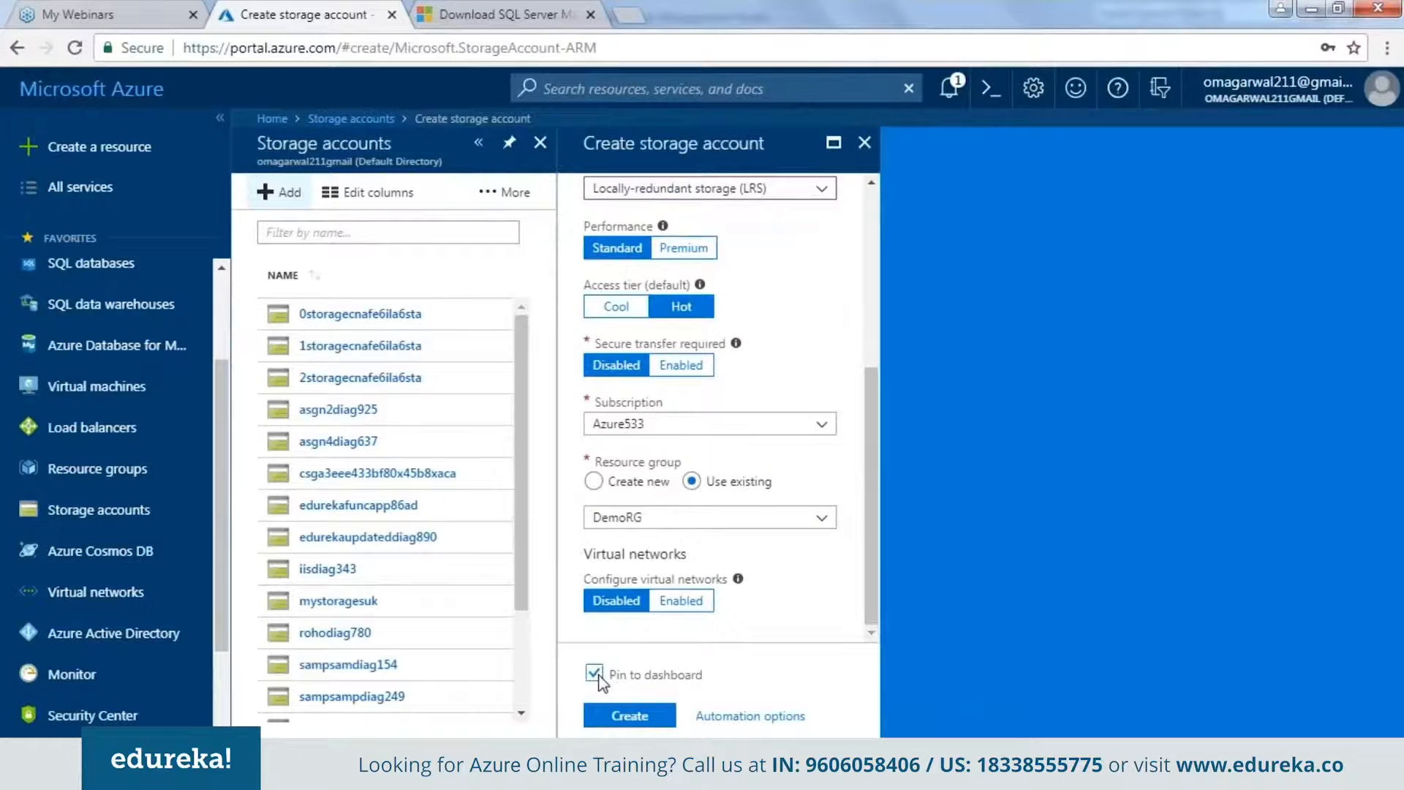
left_click(628, 720)
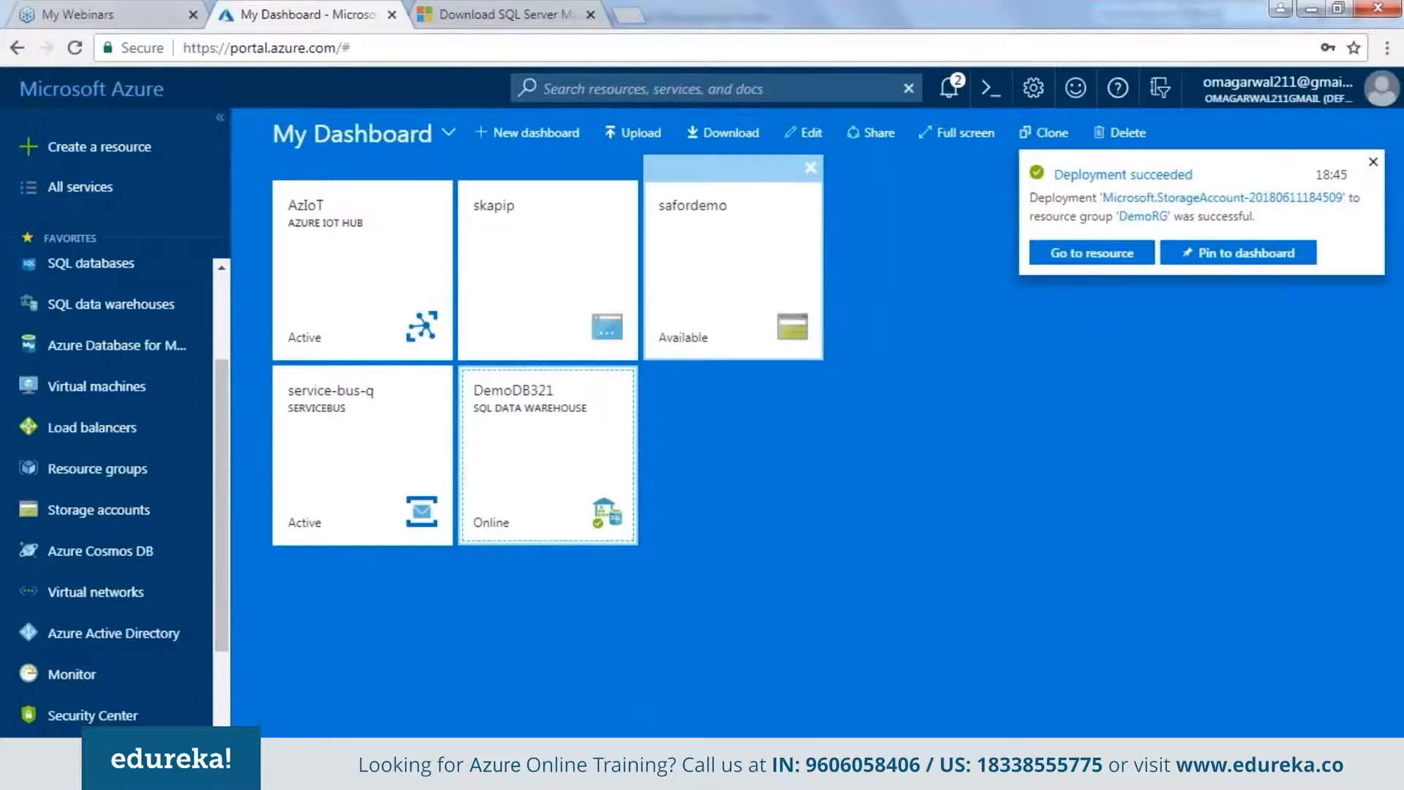
Open the access keys of the deployed safordemo account and copy the storage account name into the empty Notepad document
left_click(1077, 256)
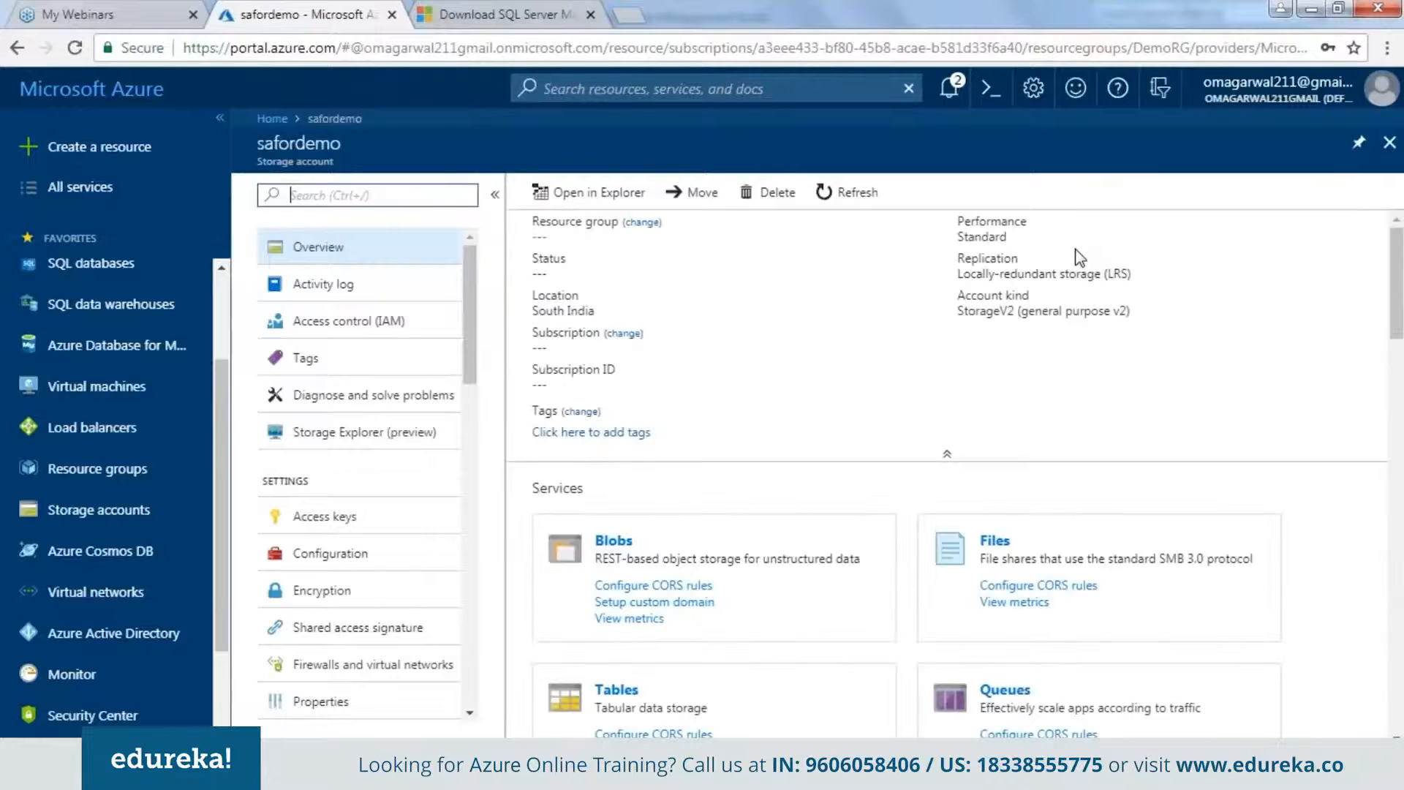
left_click(322, 515)
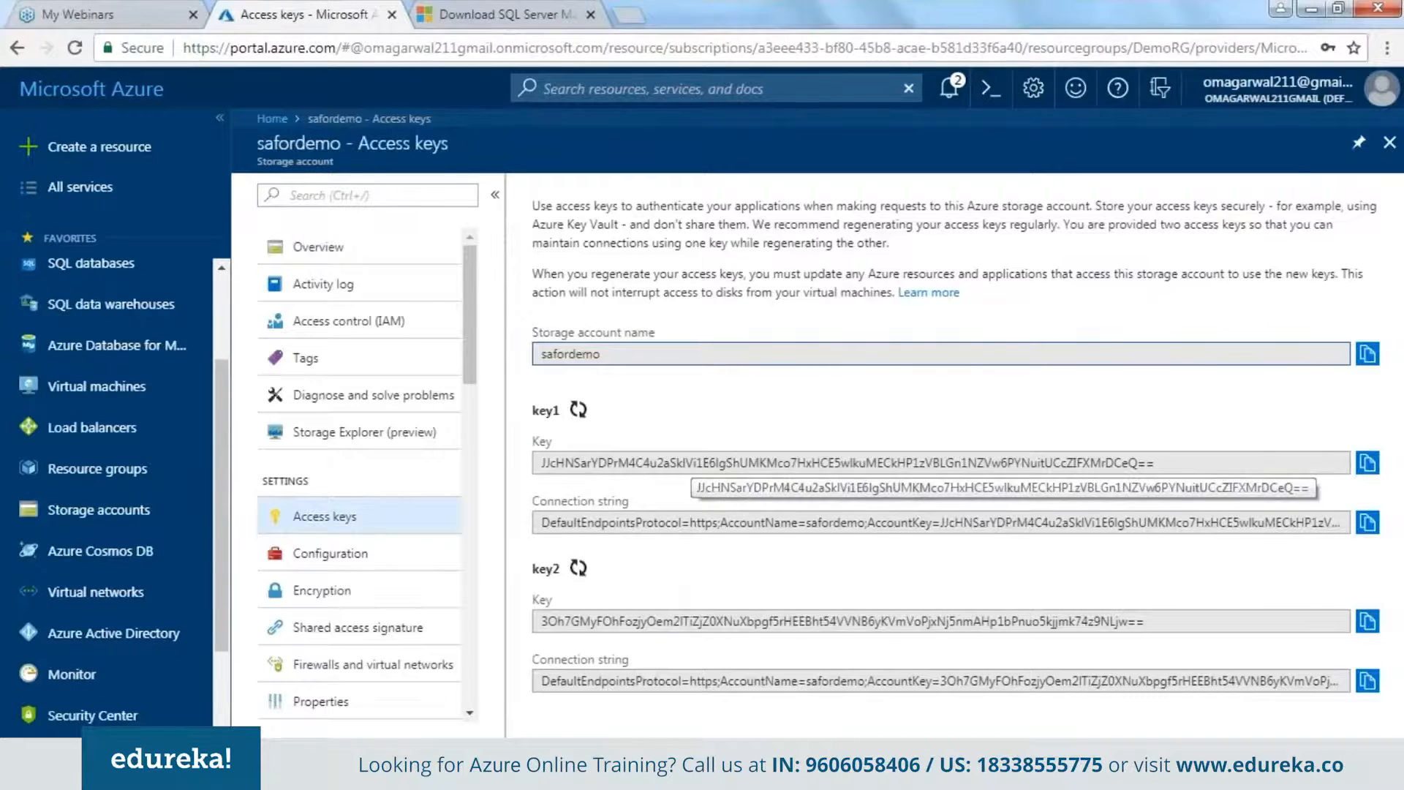
double_click(653, 357)
key("ctrl+c")
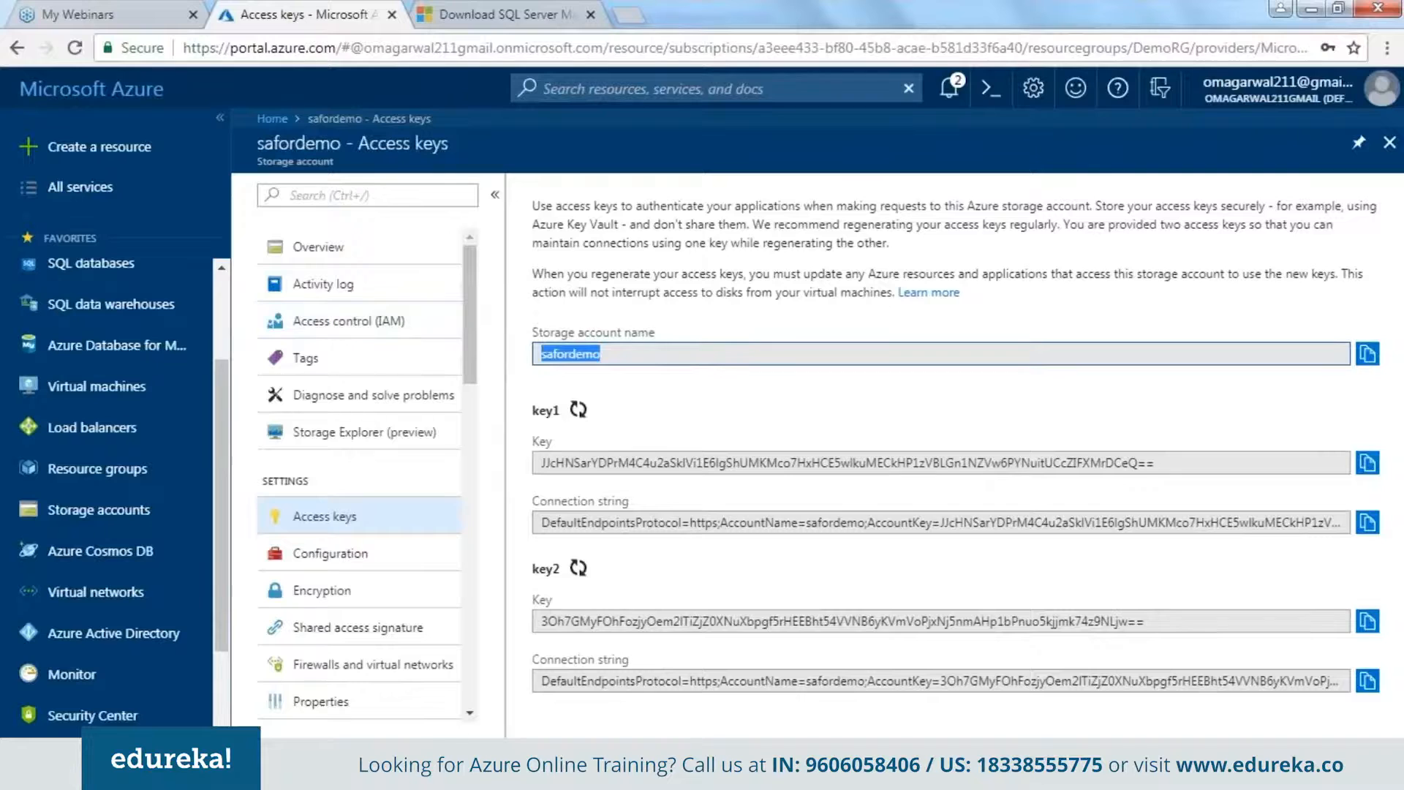
left_click(600, 767)
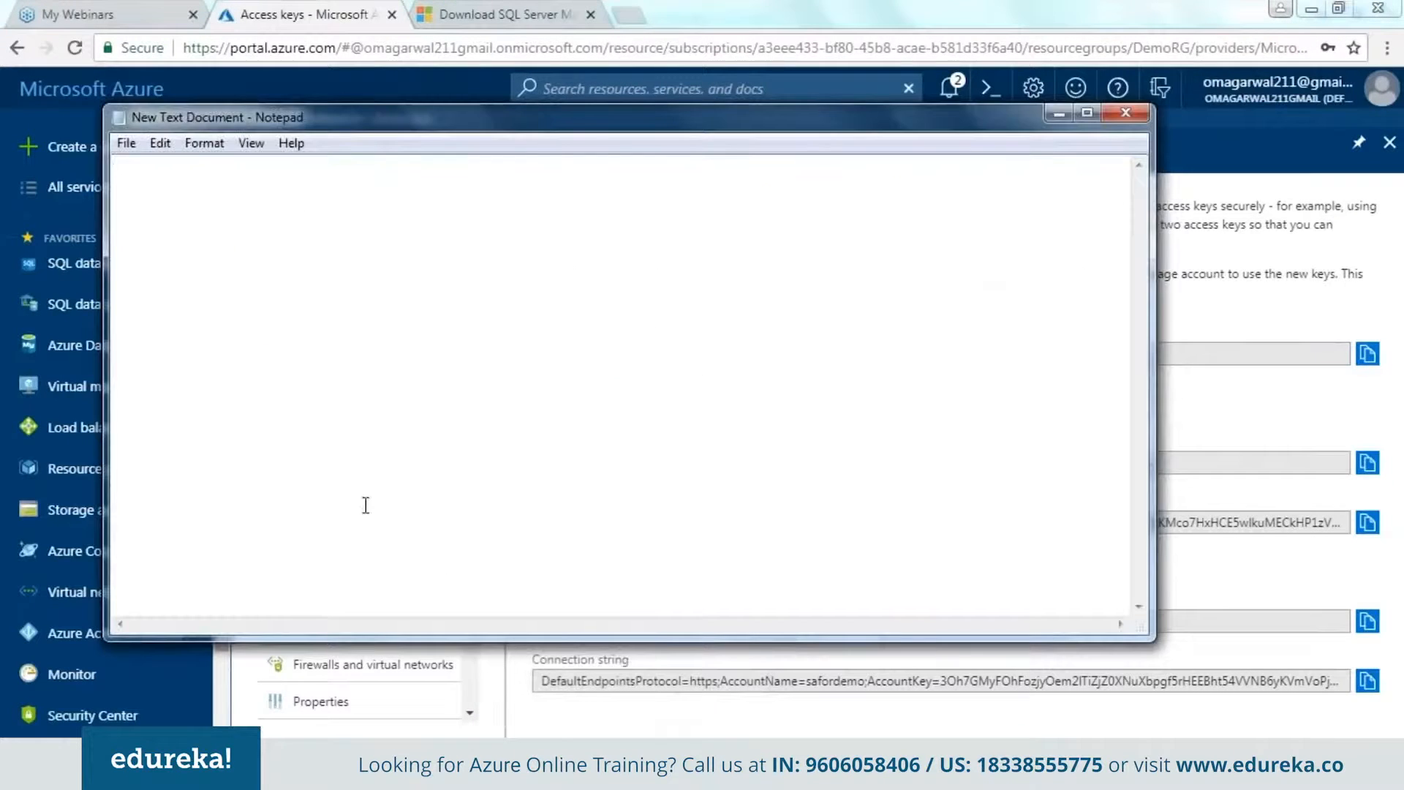
key("ctrl+v")
key("Return")
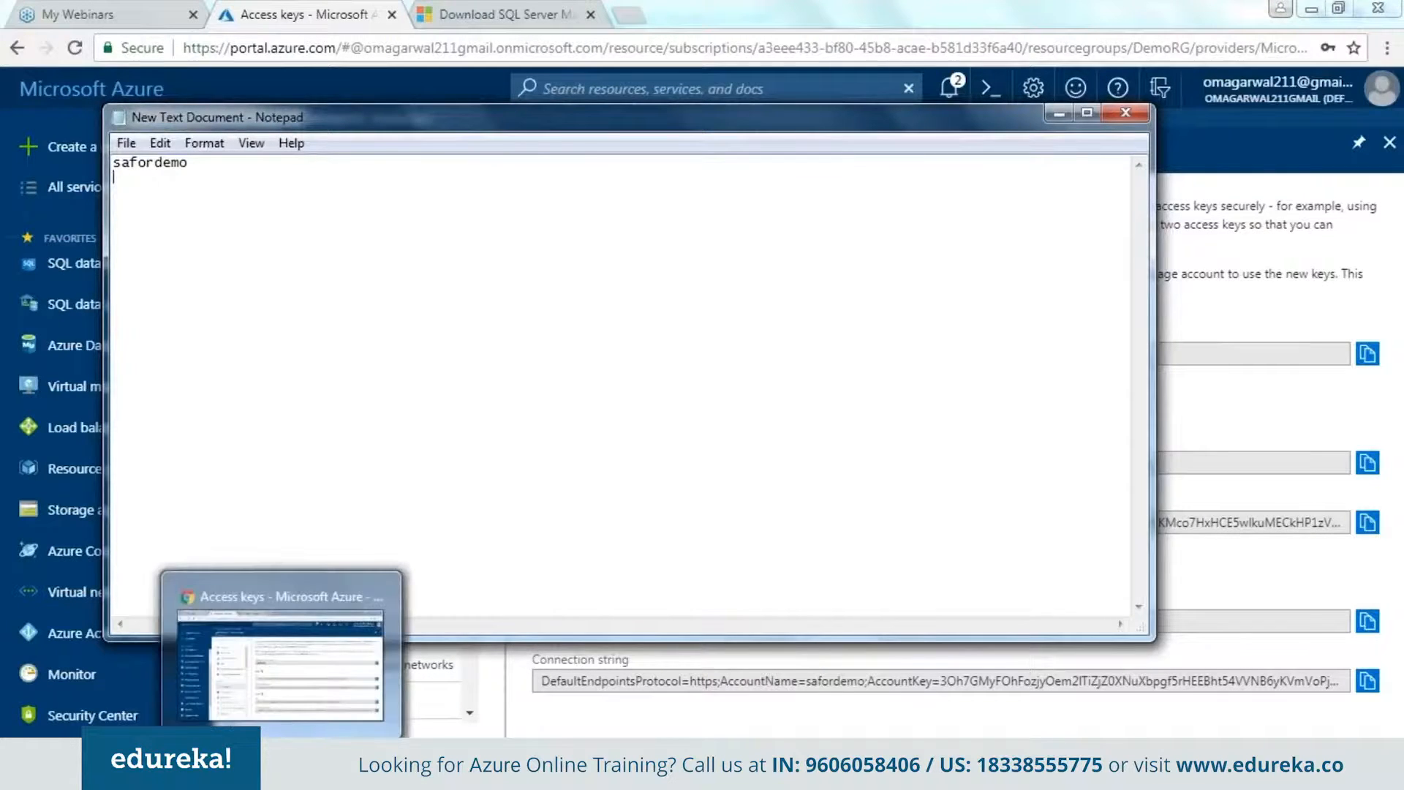
Copy the storage account's key1 access key from the portal and paste it below the account name in Notepad
left_click(281, 761)
left_click(622, 462)
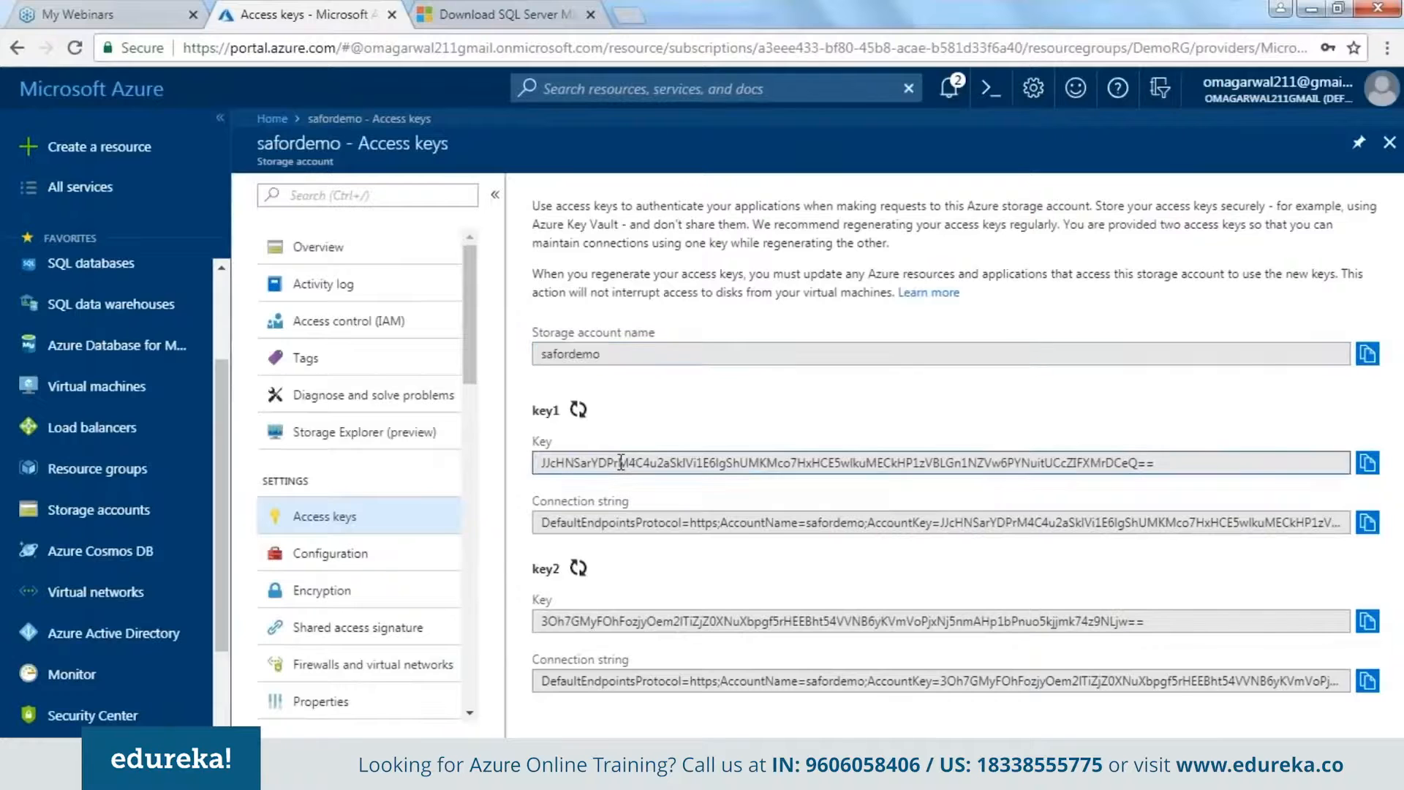
triple_click(621, 463)
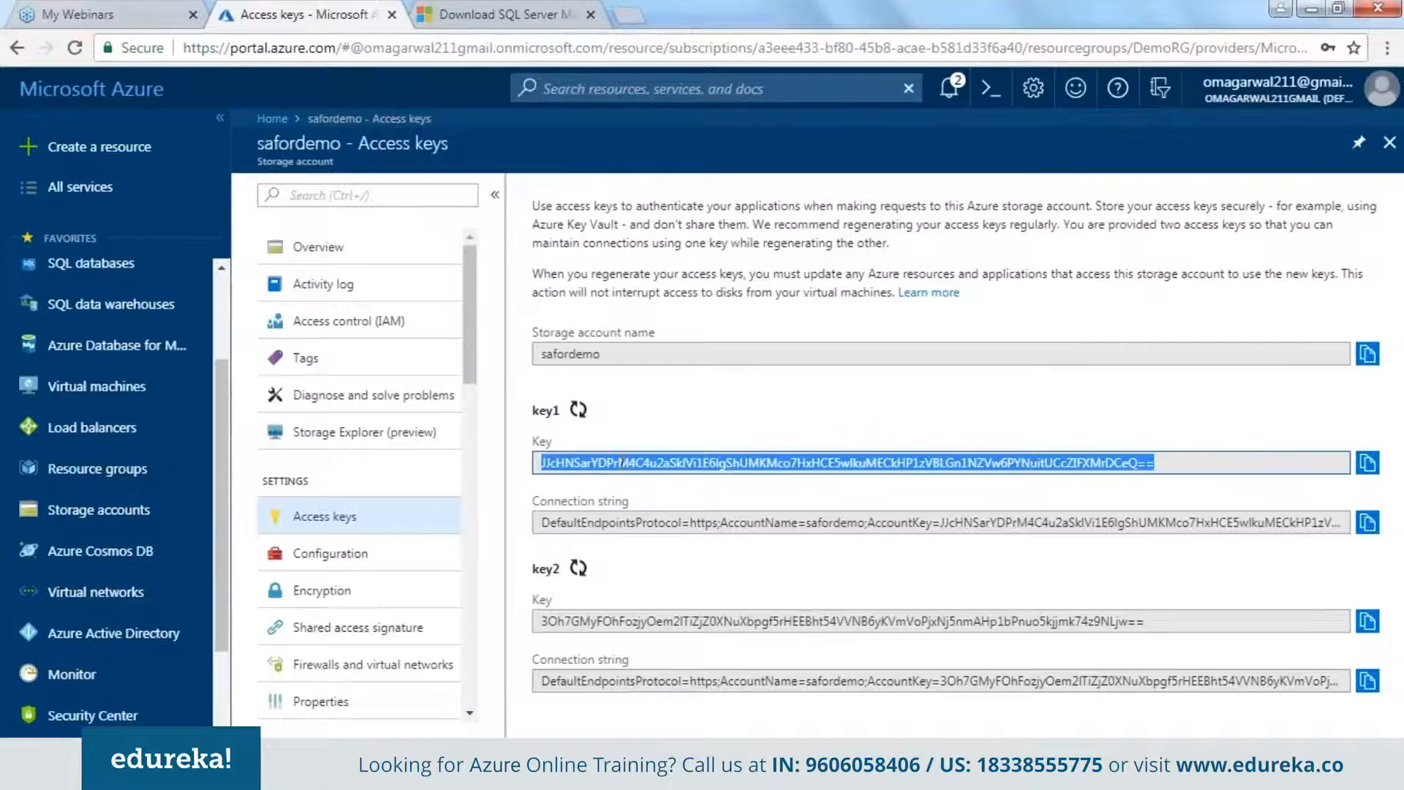
mouse_move(345, 764)
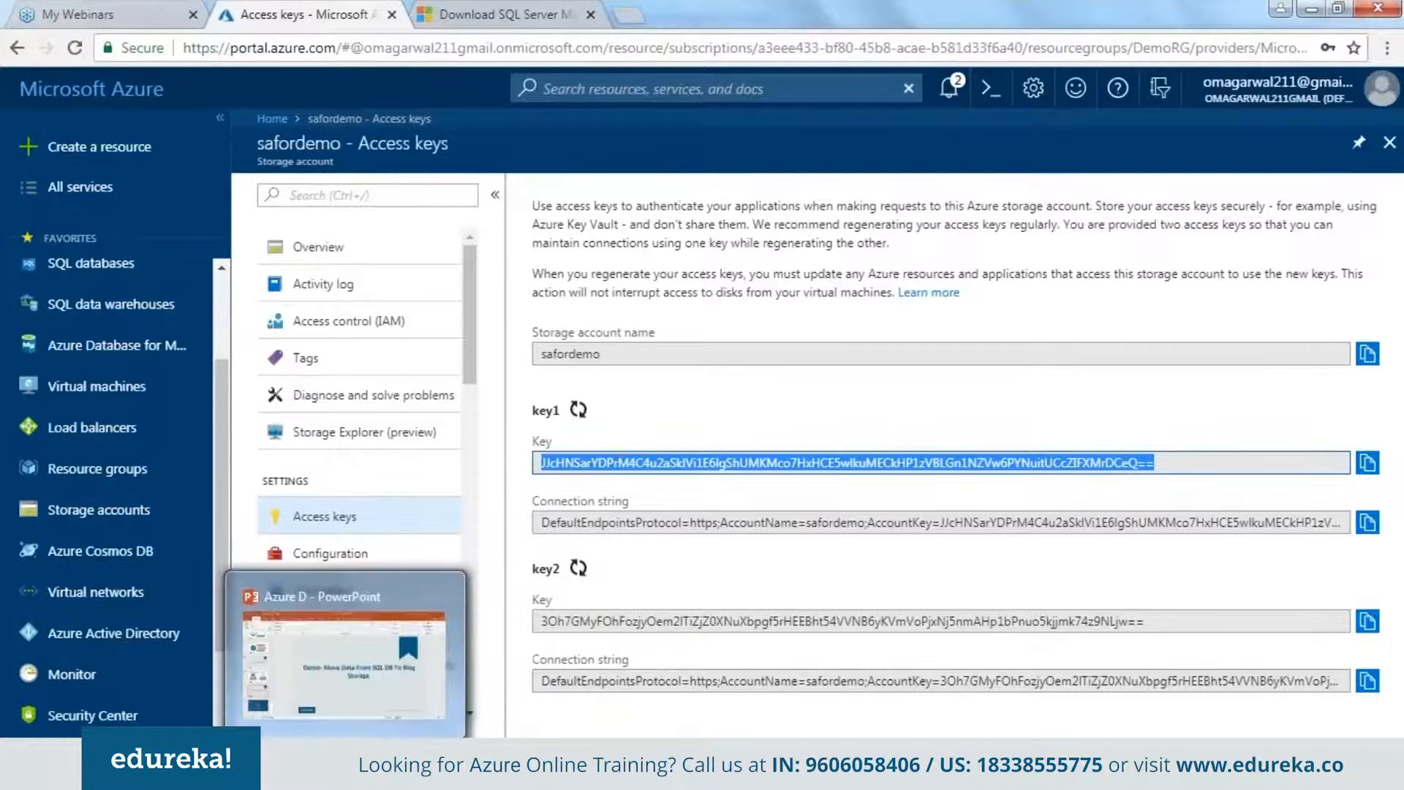
key("alt+Tab")
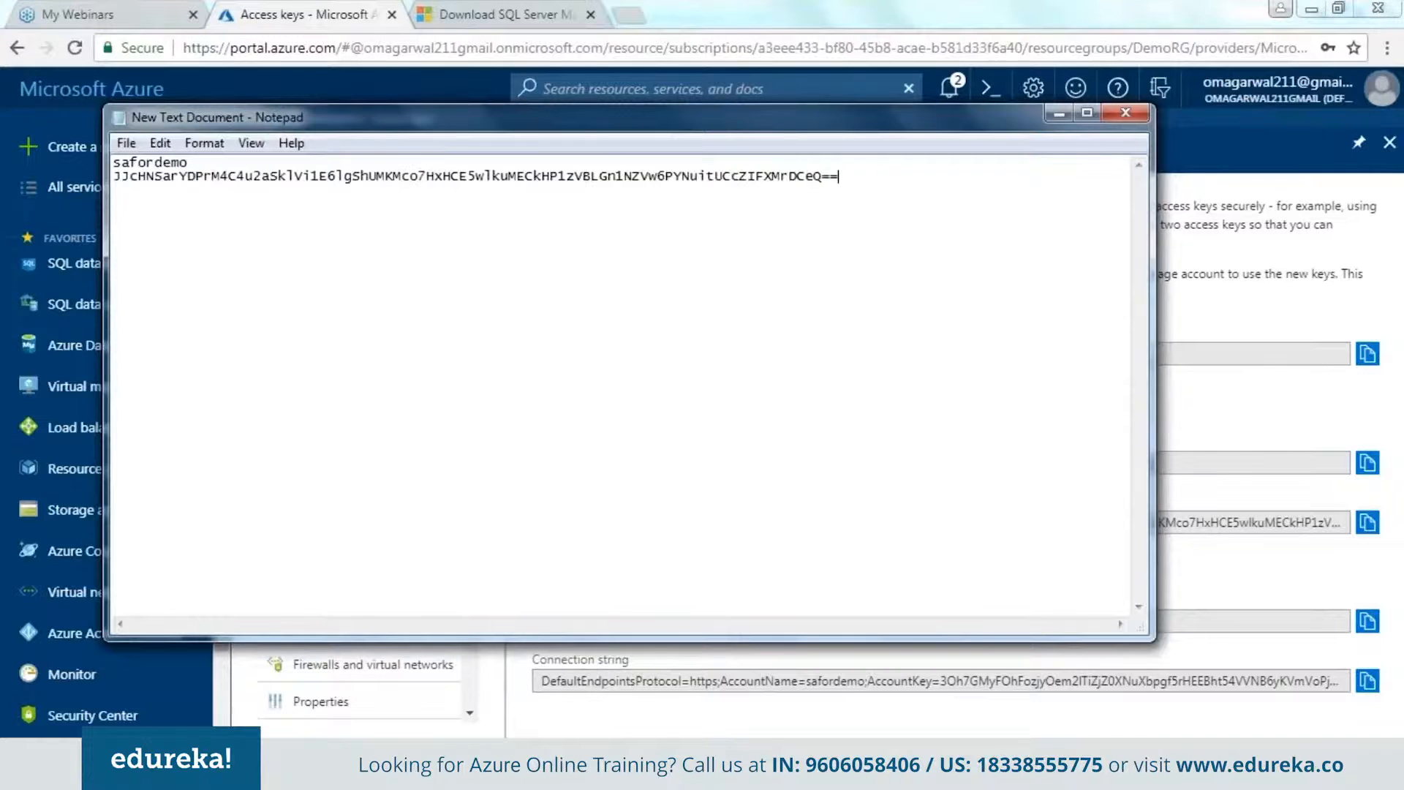
Return to the Azure portal and open the blob containers of the safordemo storage account
key("alt+Tab")
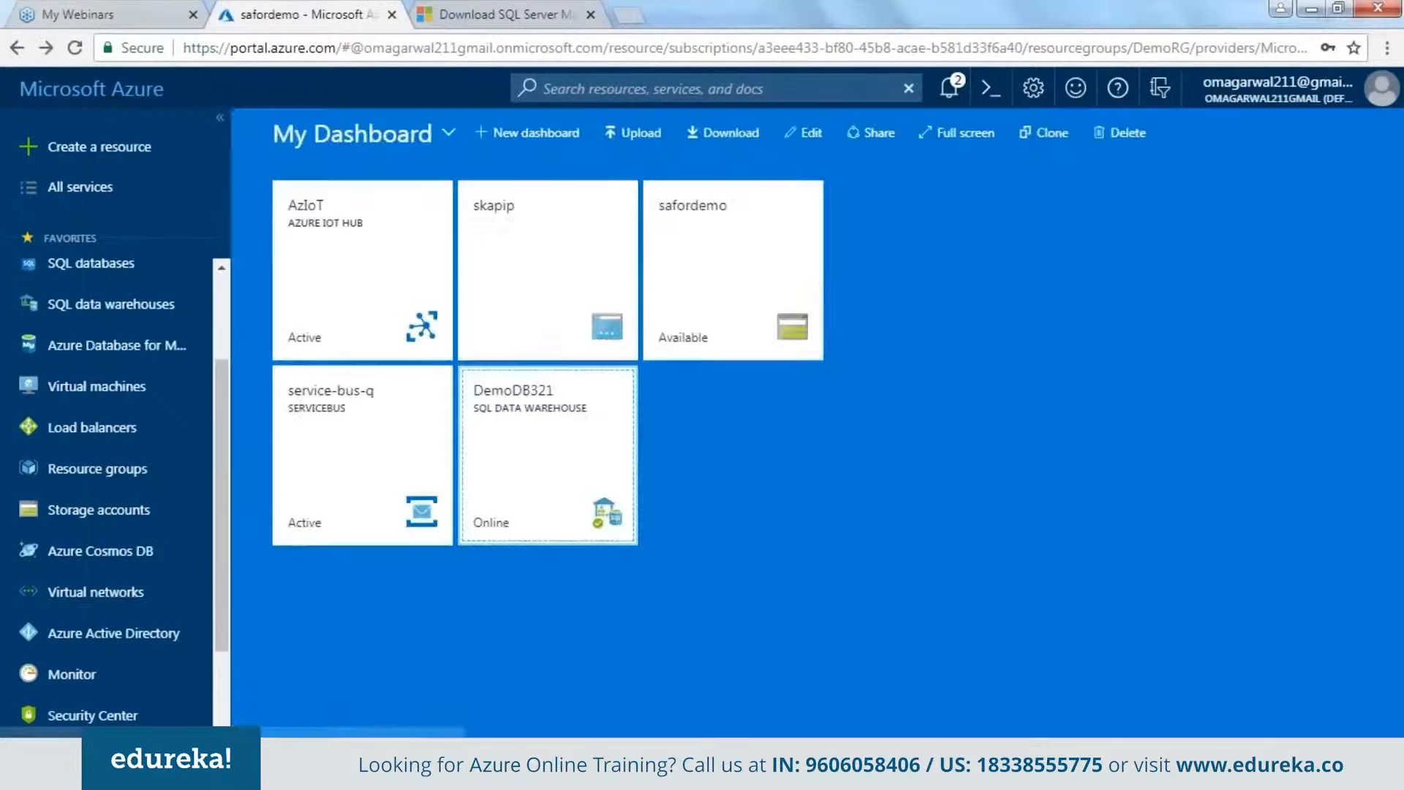
left_click(696, 275)
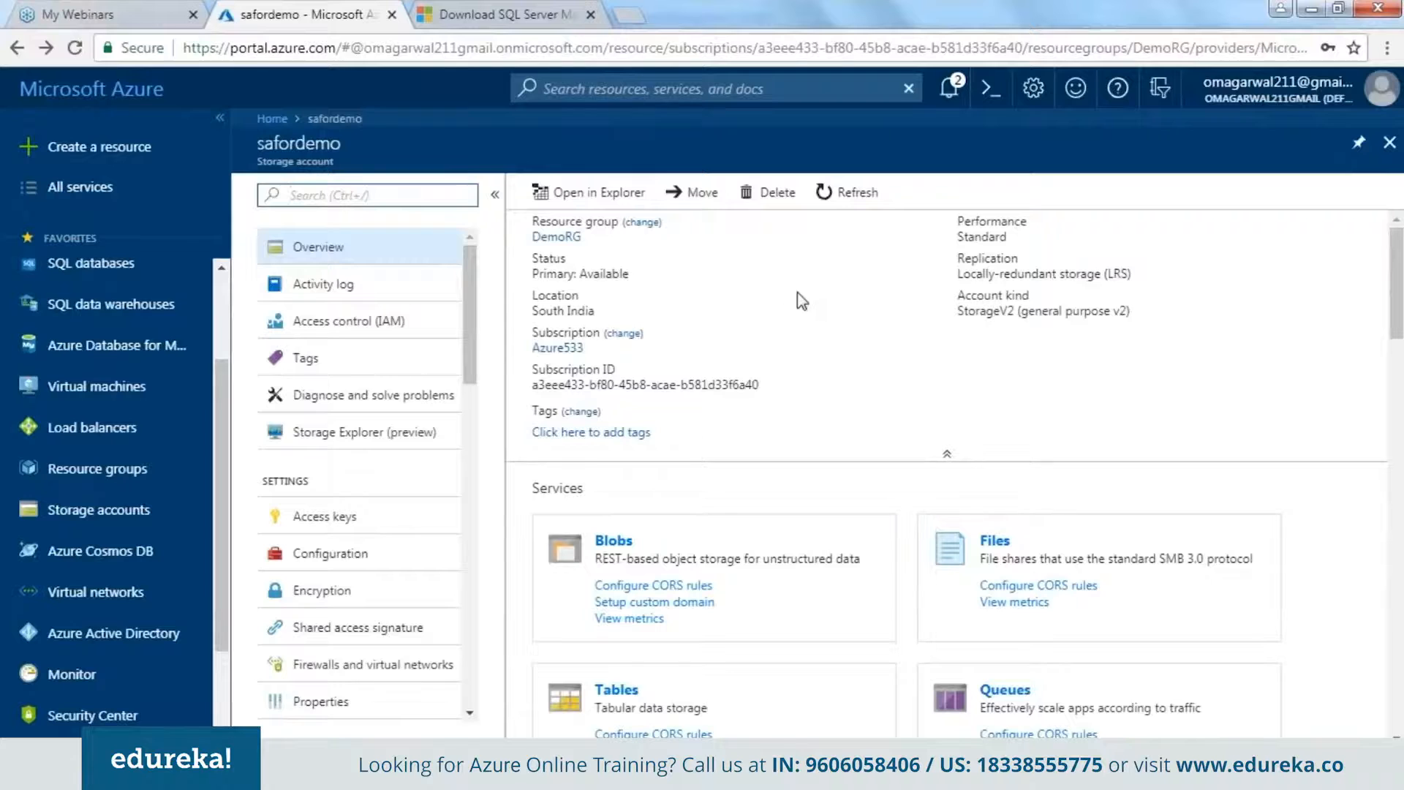
left_click(615, 543)
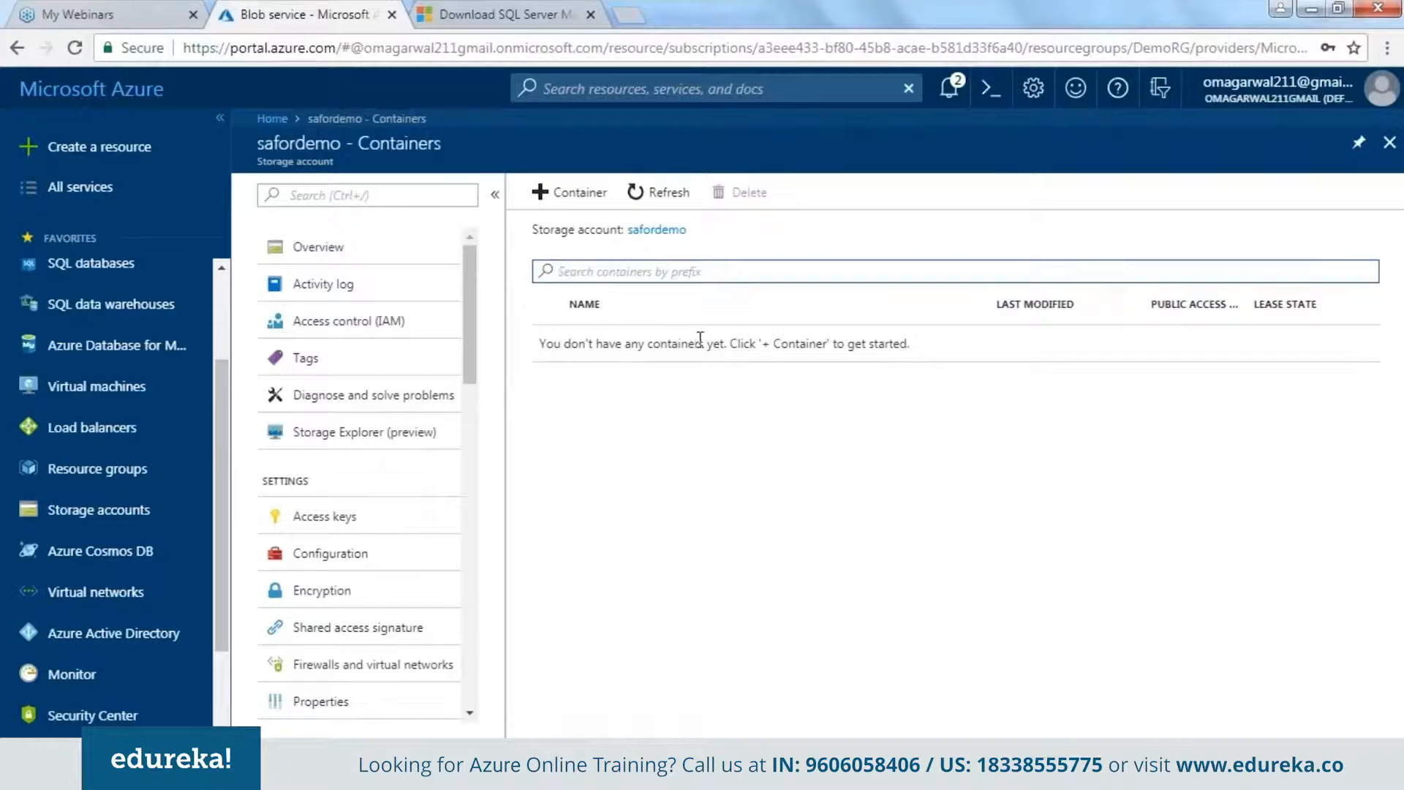
Create a blob container named demonewblob with private (no anonymous) access
left_click(553, 194)
left_click(581, 324)
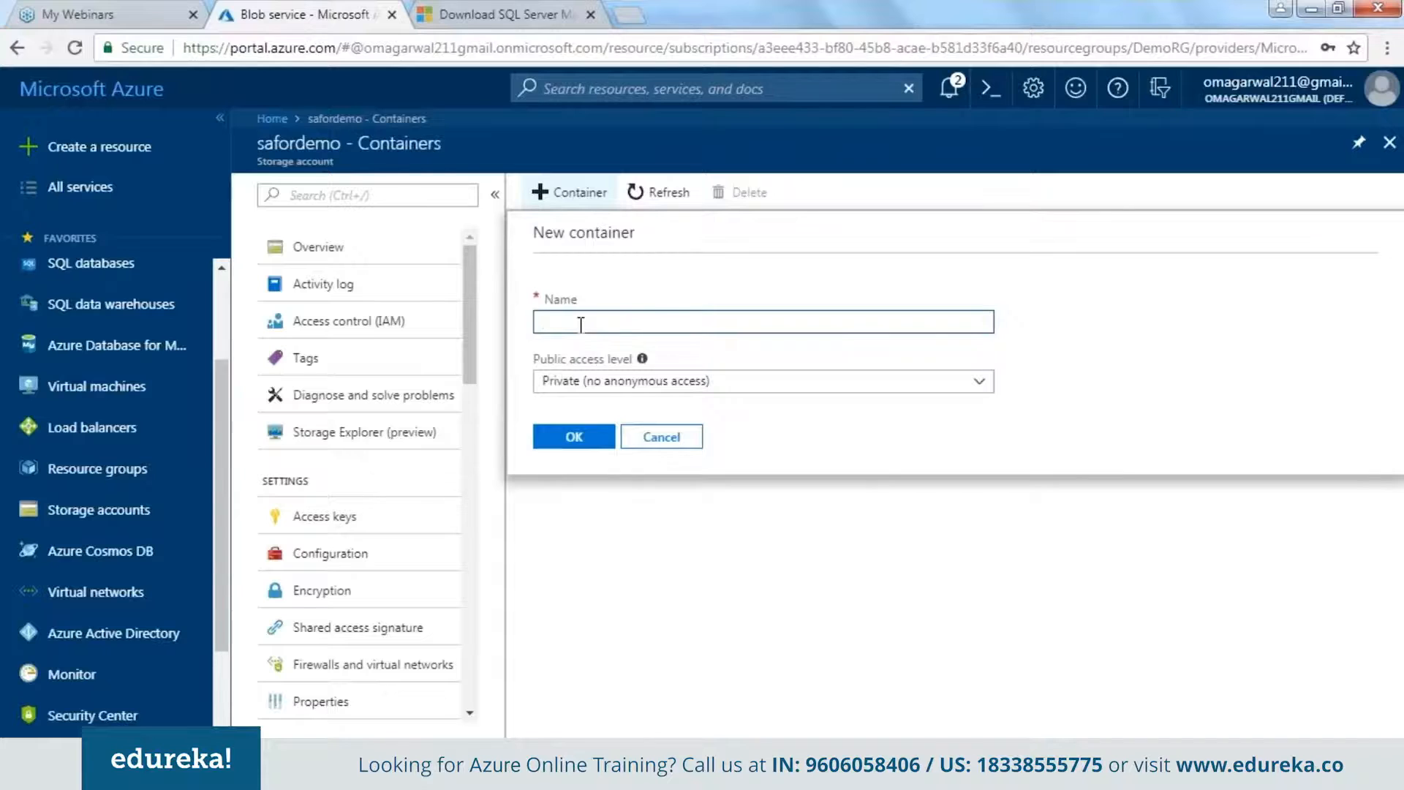
type("Blo")
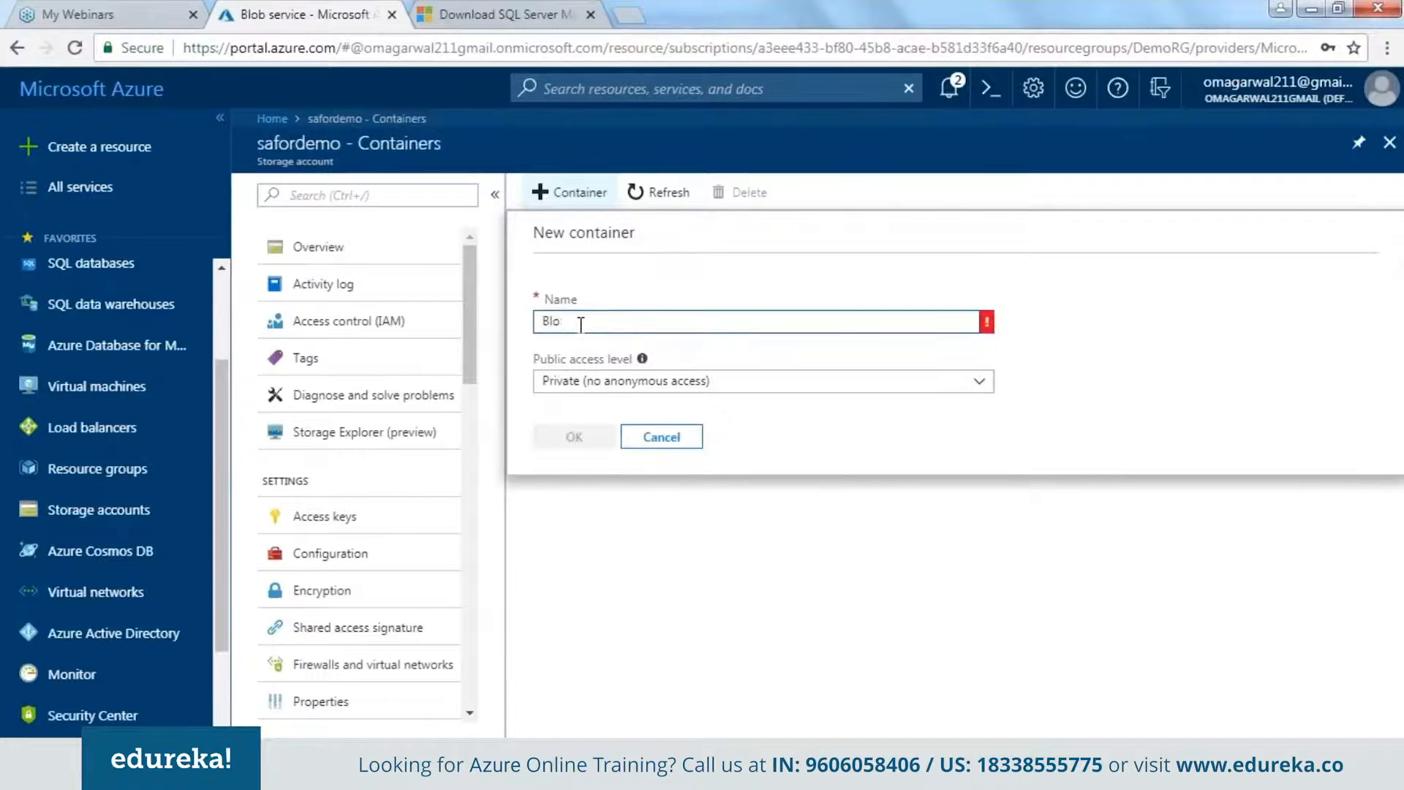
key("BackSpace")
key("BackSpace")
key("BackSpace")
type("demon")
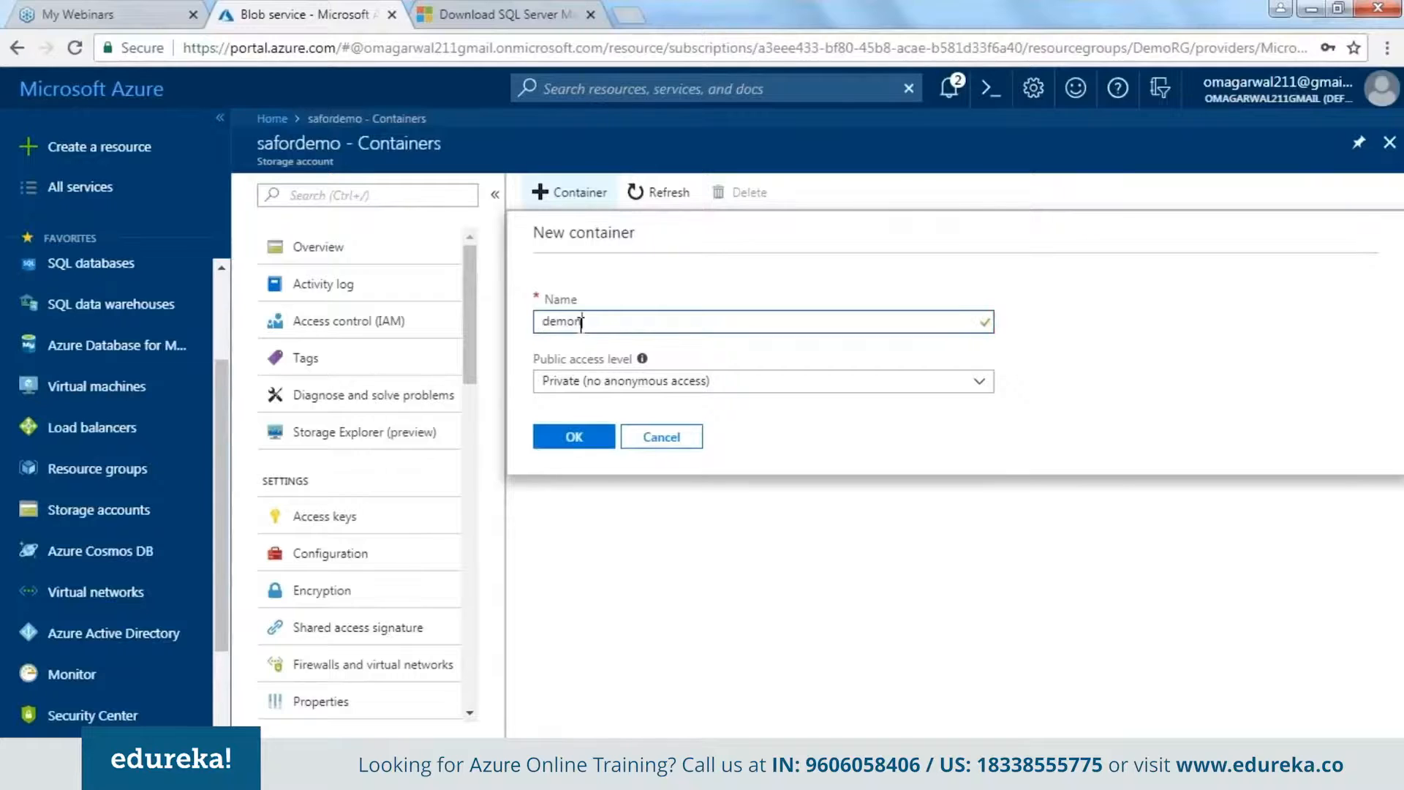
type("ewblog")
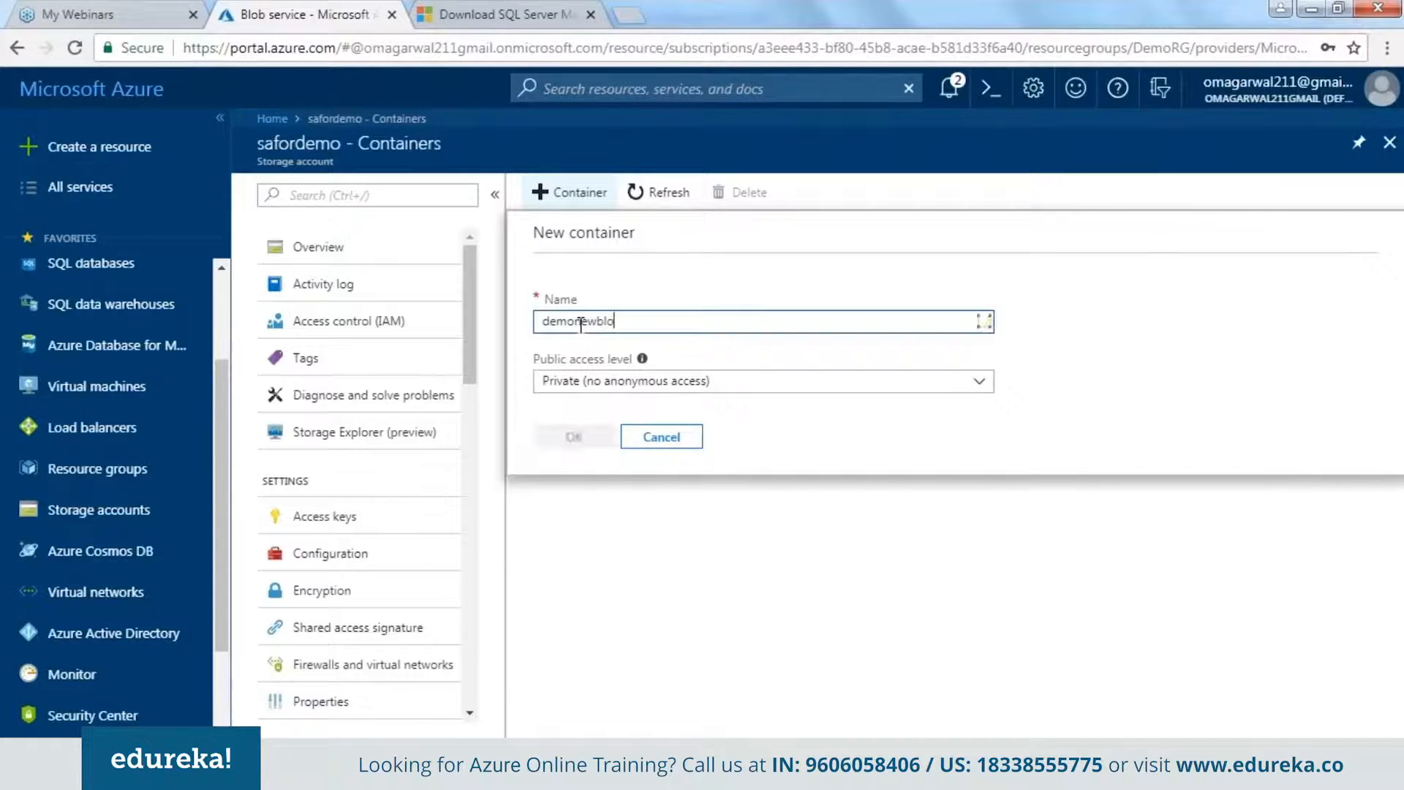
key("BackSpace")
type("b")
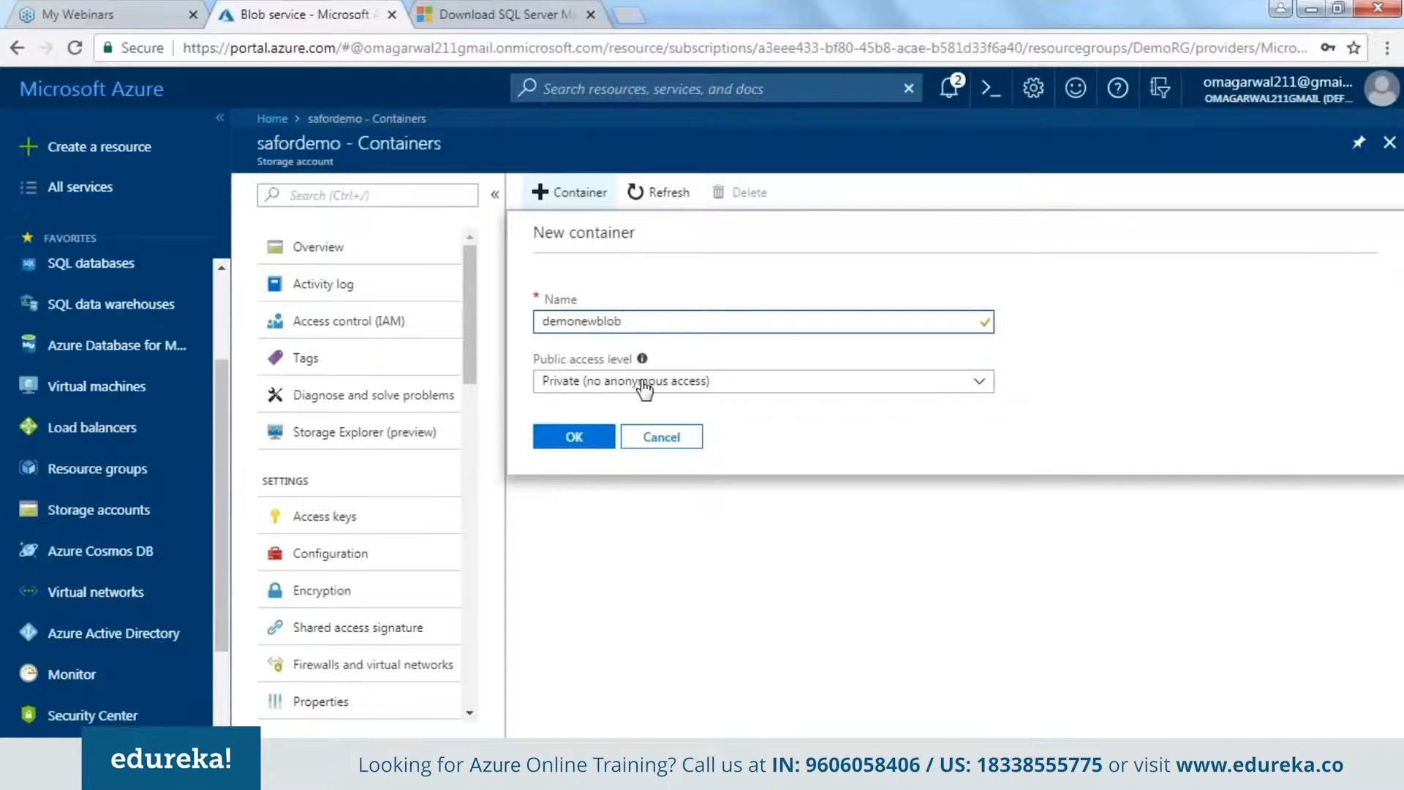
left_click(574, 439)
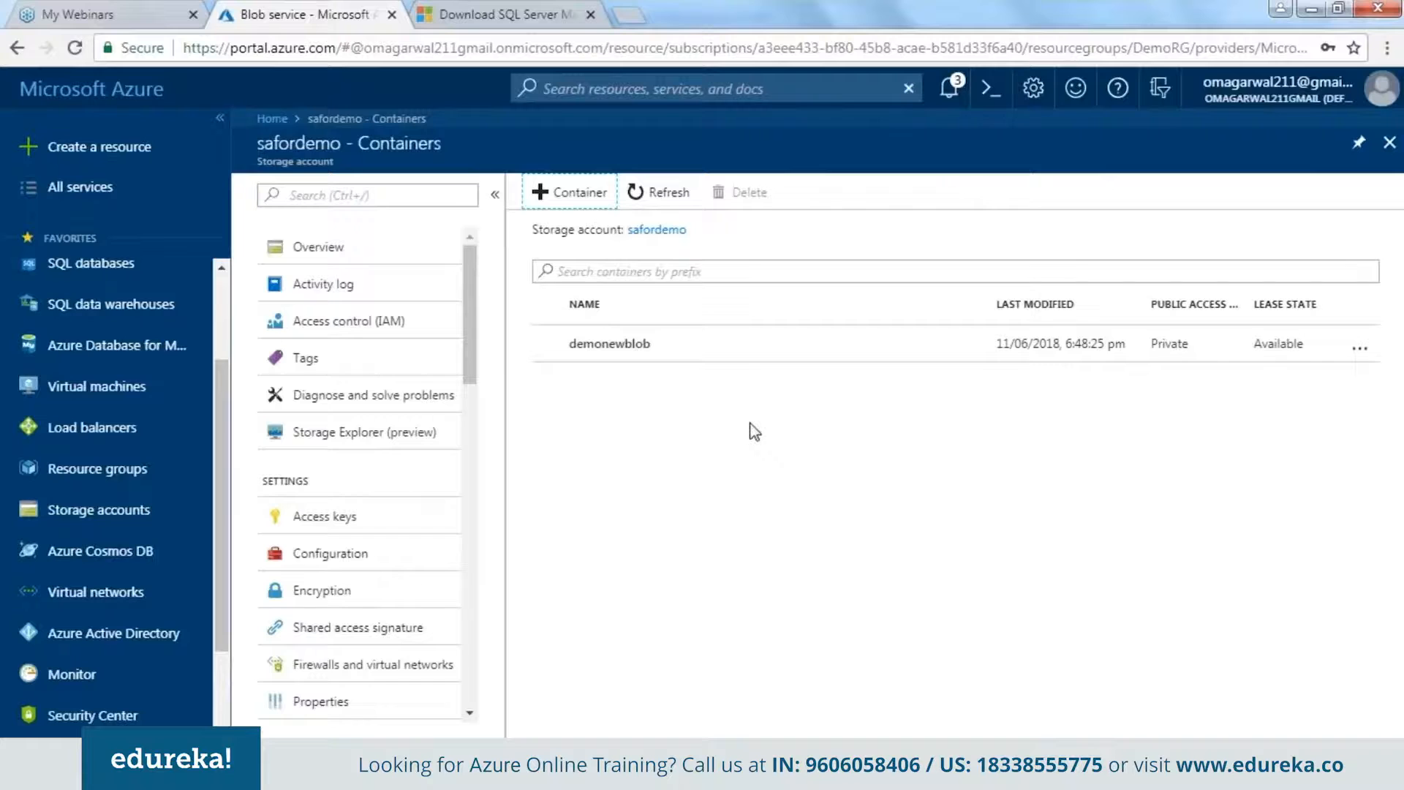
Start creating a new Data Factory resource from the marketplace's Analytics category
left_click(74, 147)
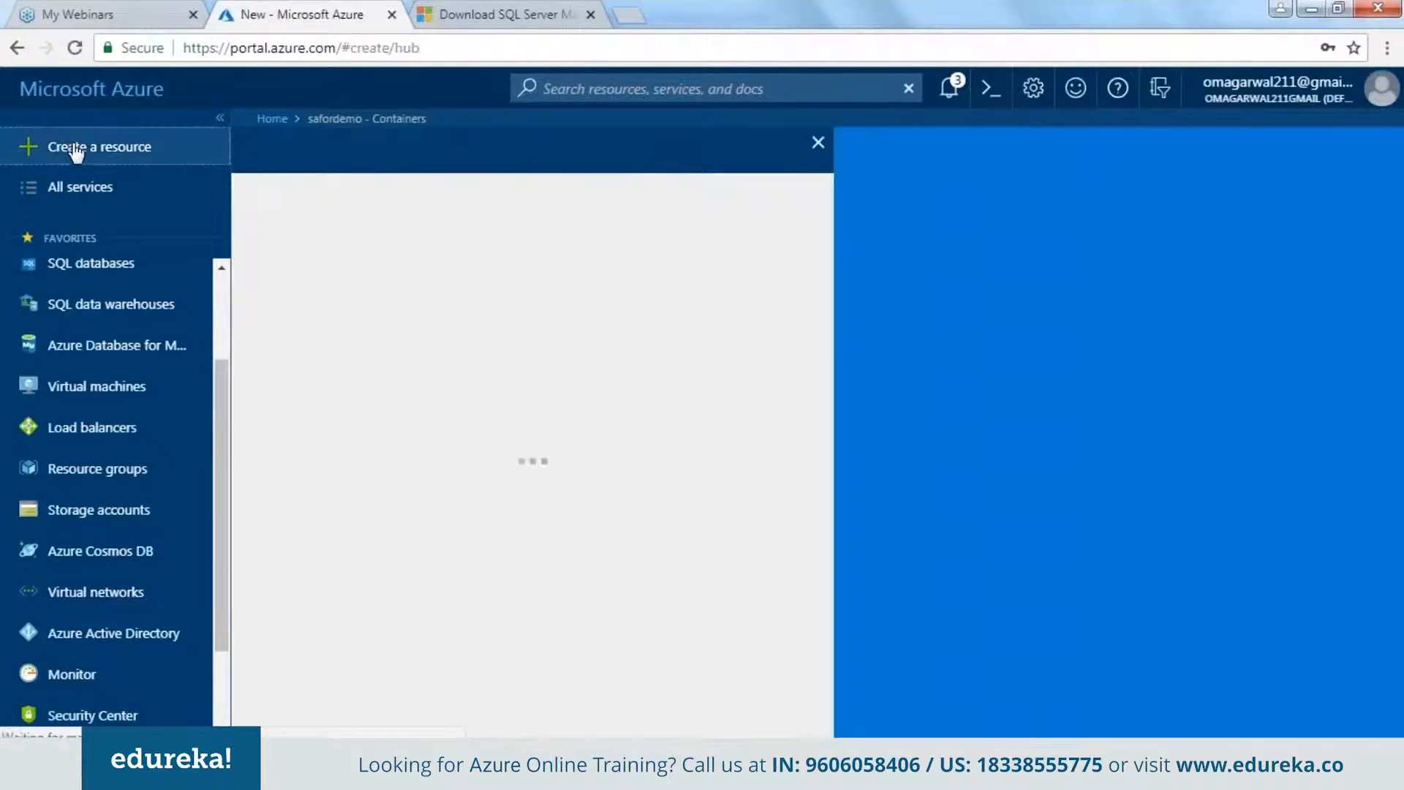
type("dat")
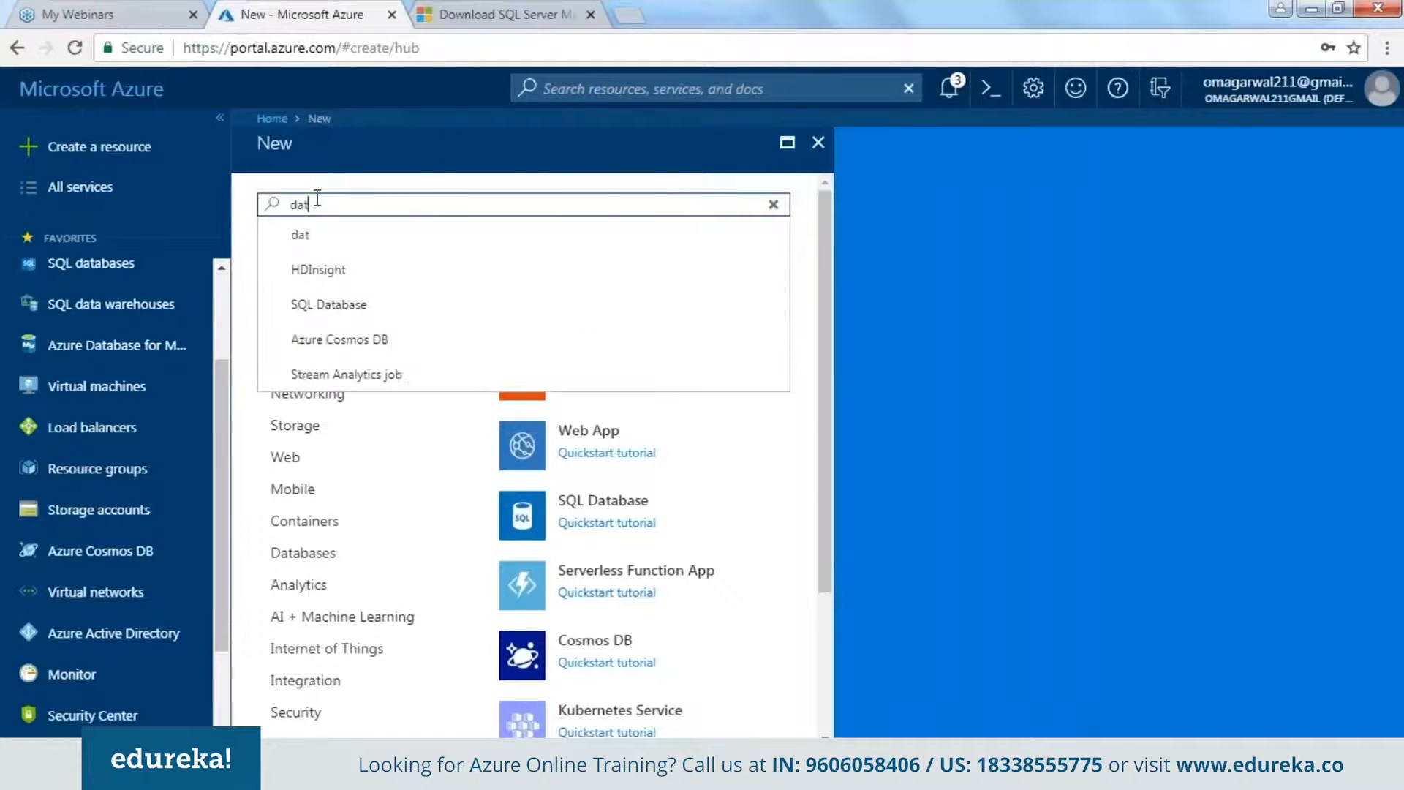
type("a facto")
left_click(322, 270)
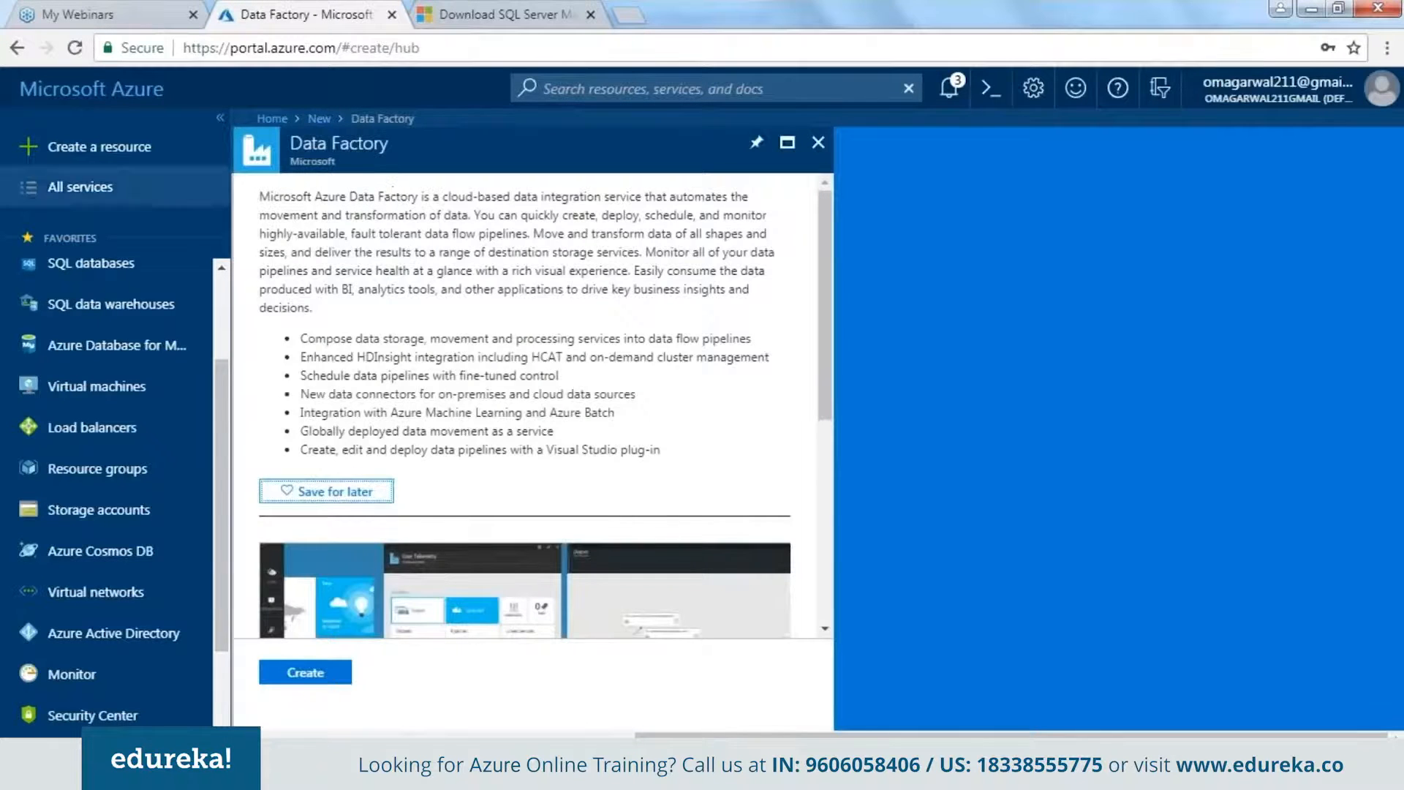
left_click(817, 142)
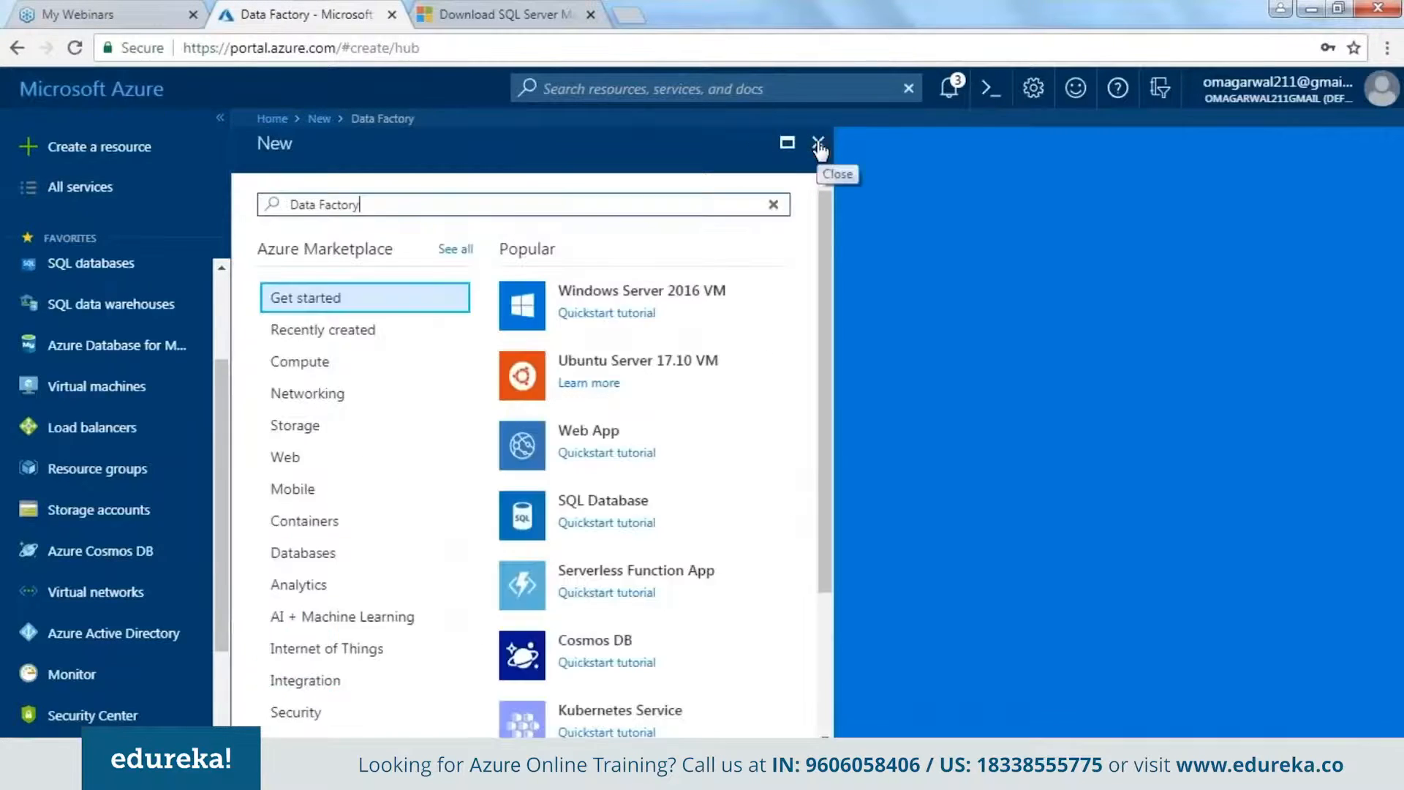
left_click(316, 594)
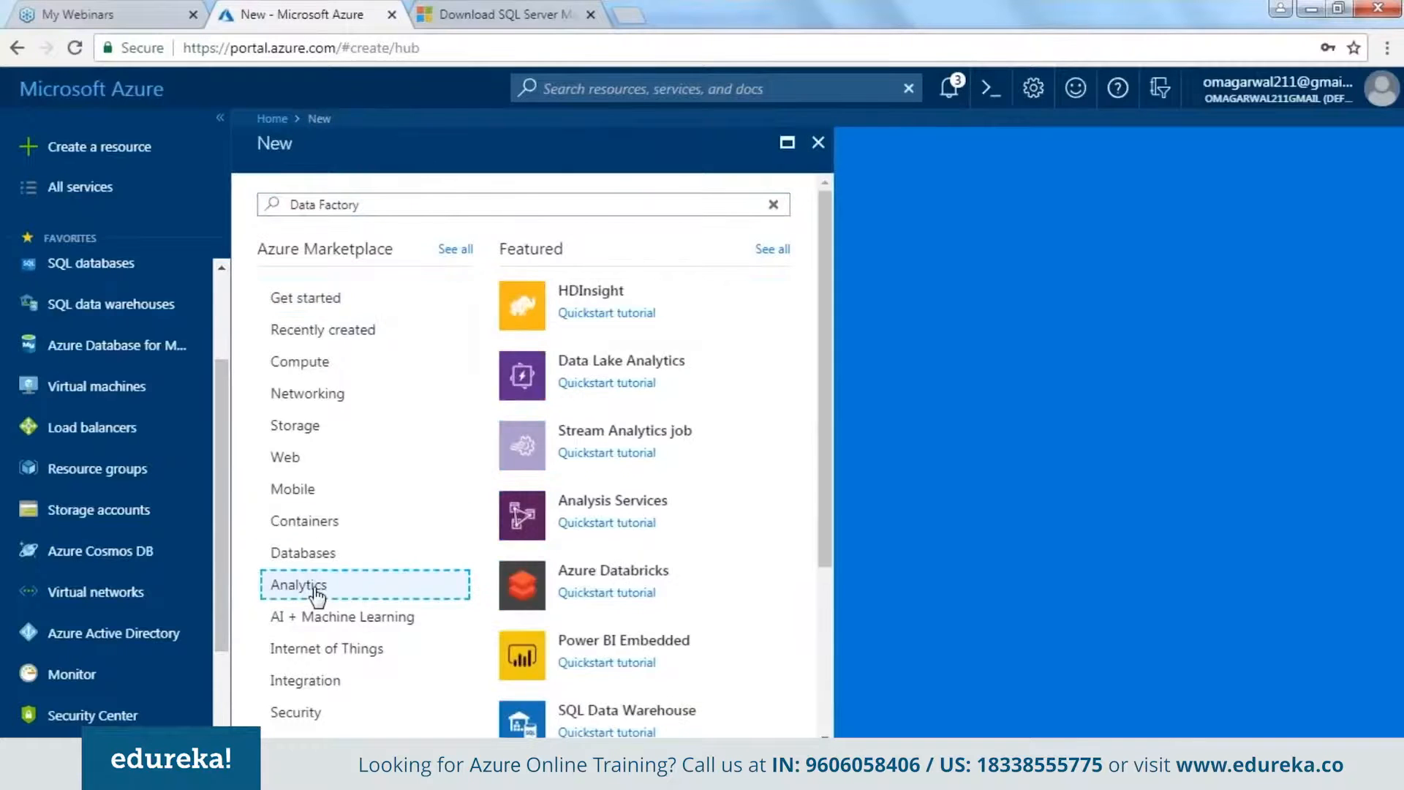
left_click_drag(831, 392, 841, 548)
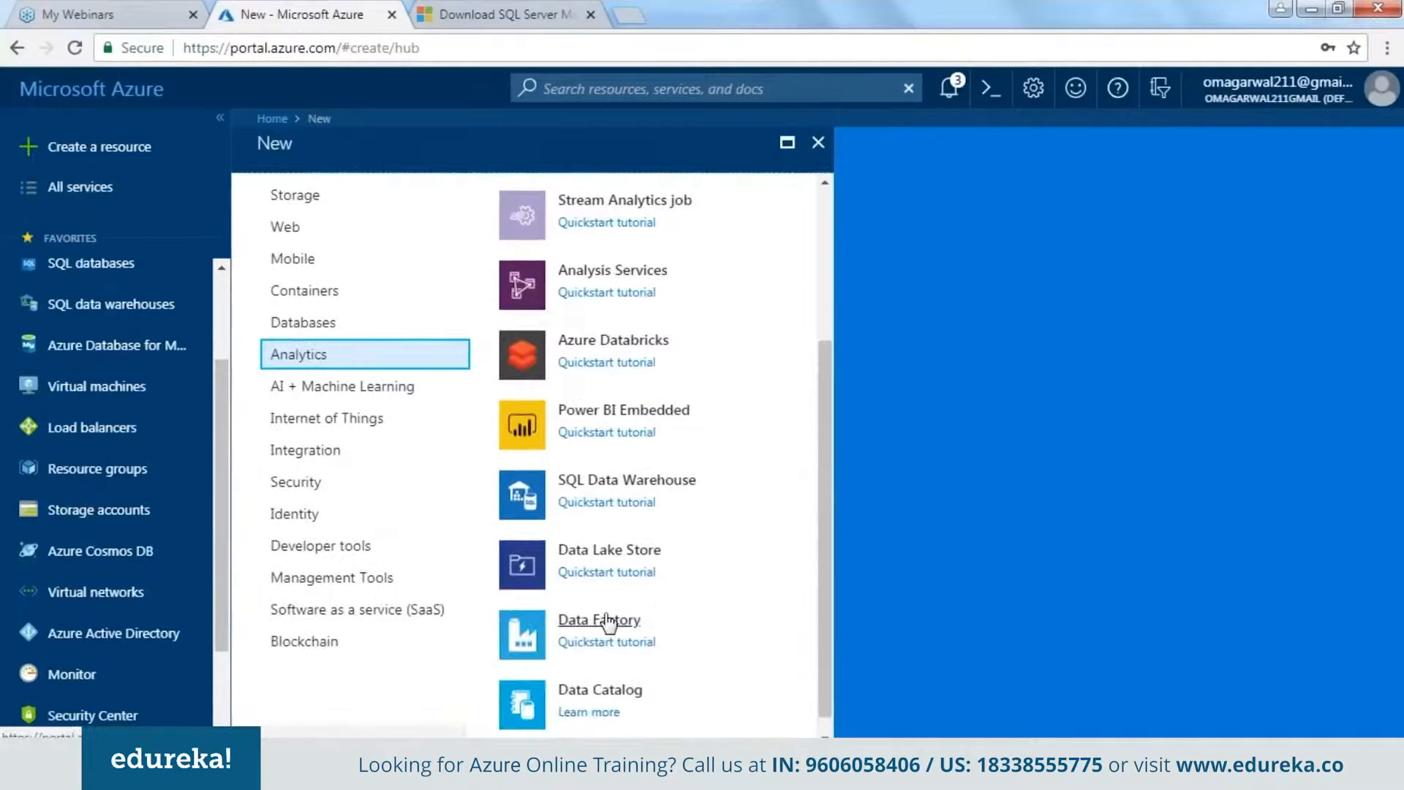
left_click(600, 620)
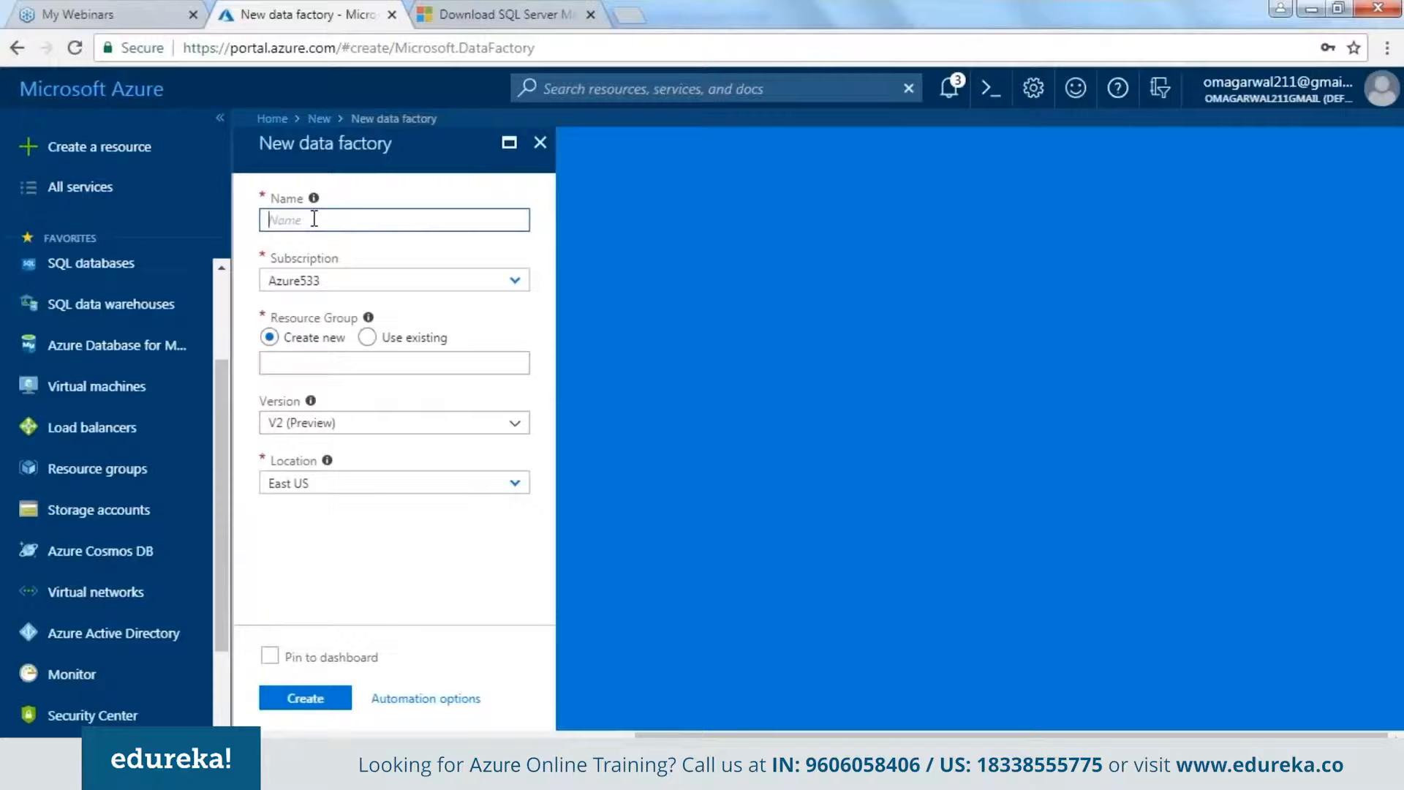
Name the new data factory demodf007
type("emo")
type("DF")
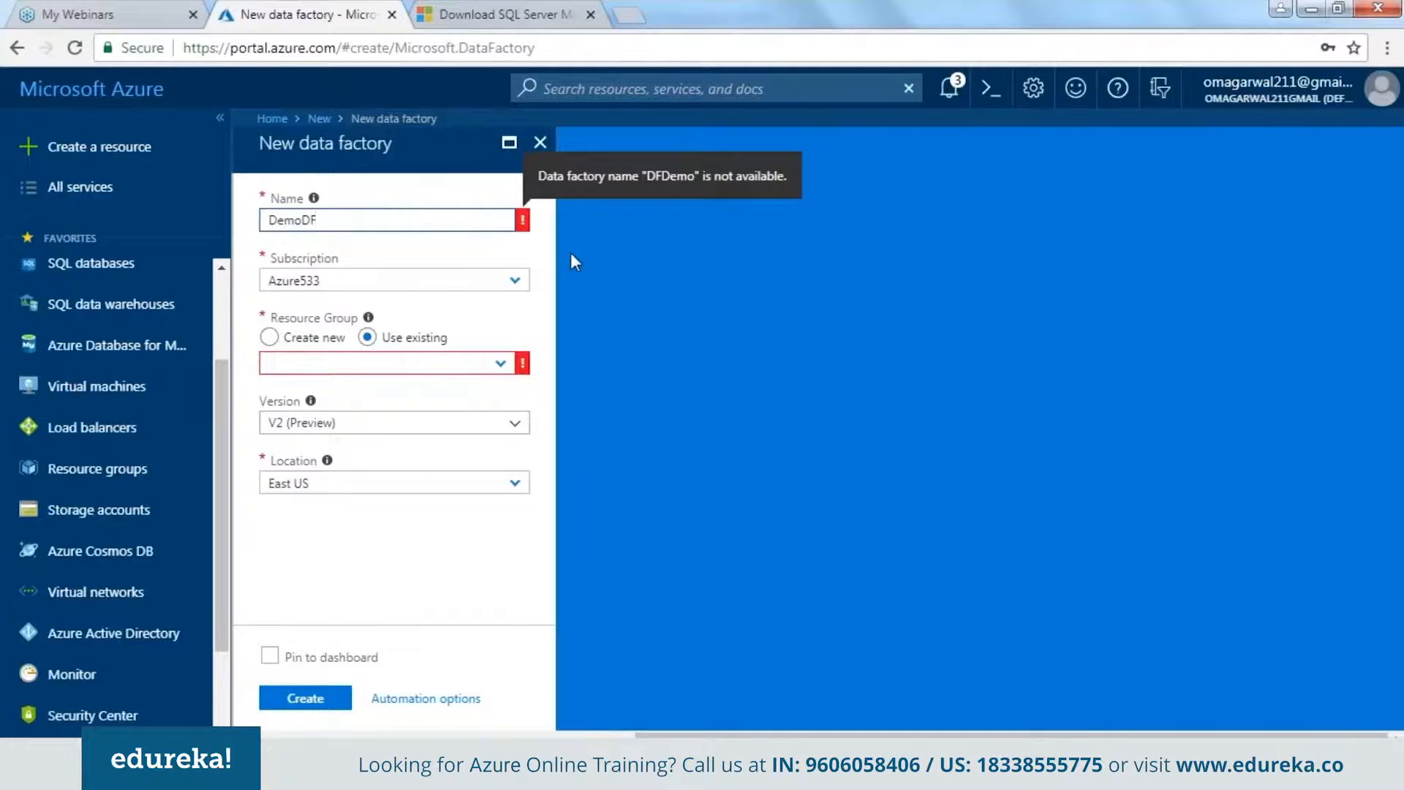
left_click(412, 220)
type("0")
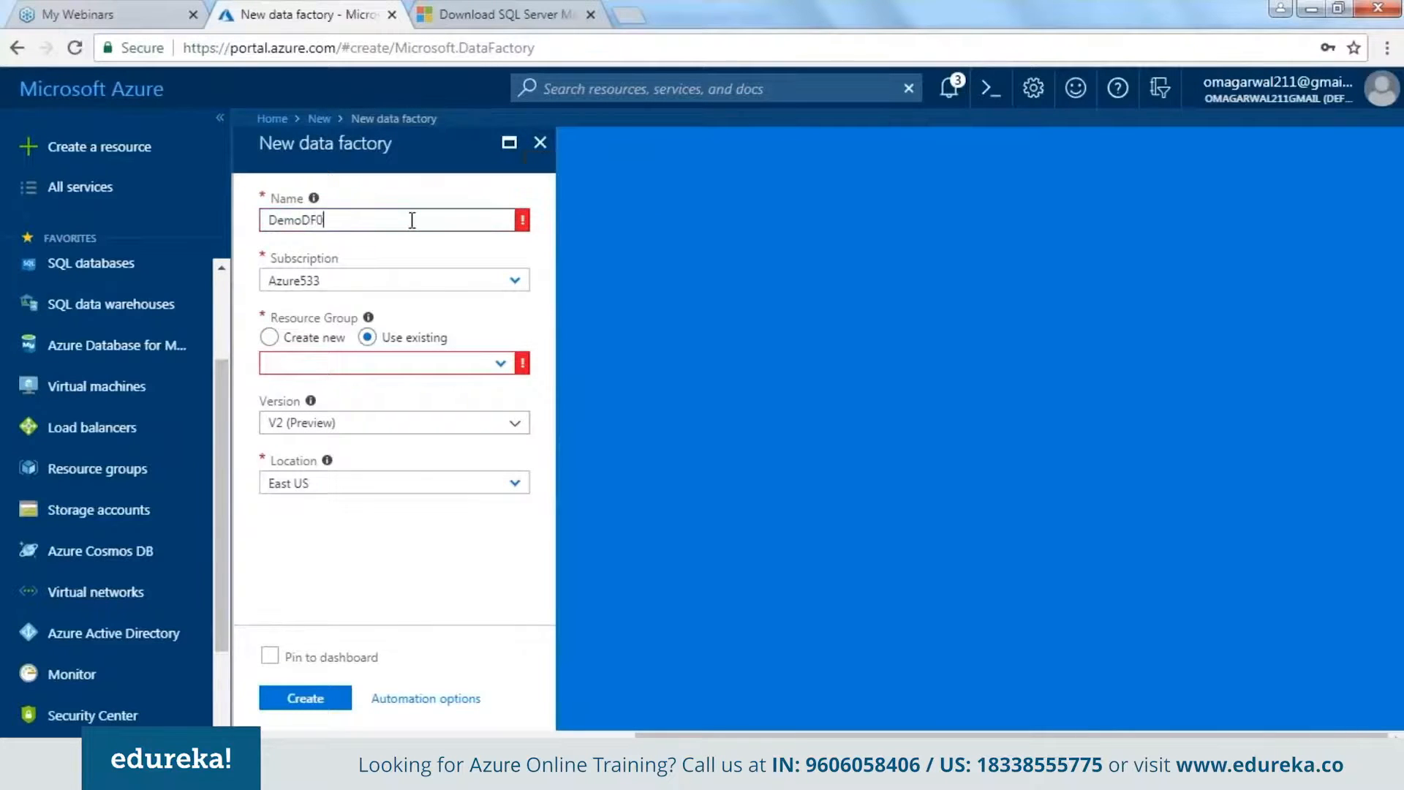
type("07")
key("BackSpace")
key("BackSpace")
key("BackSpace")
key("BackSpace")
key("BackSpace")
key("BackSpace")
key("BackSpace")
key("BackSpace")
key("BackSpace")
type("demodf00")
Use the existing DemoRG resource group and East US location, and create the data factory with it pinned to the dashboard
left_click(503, 364)
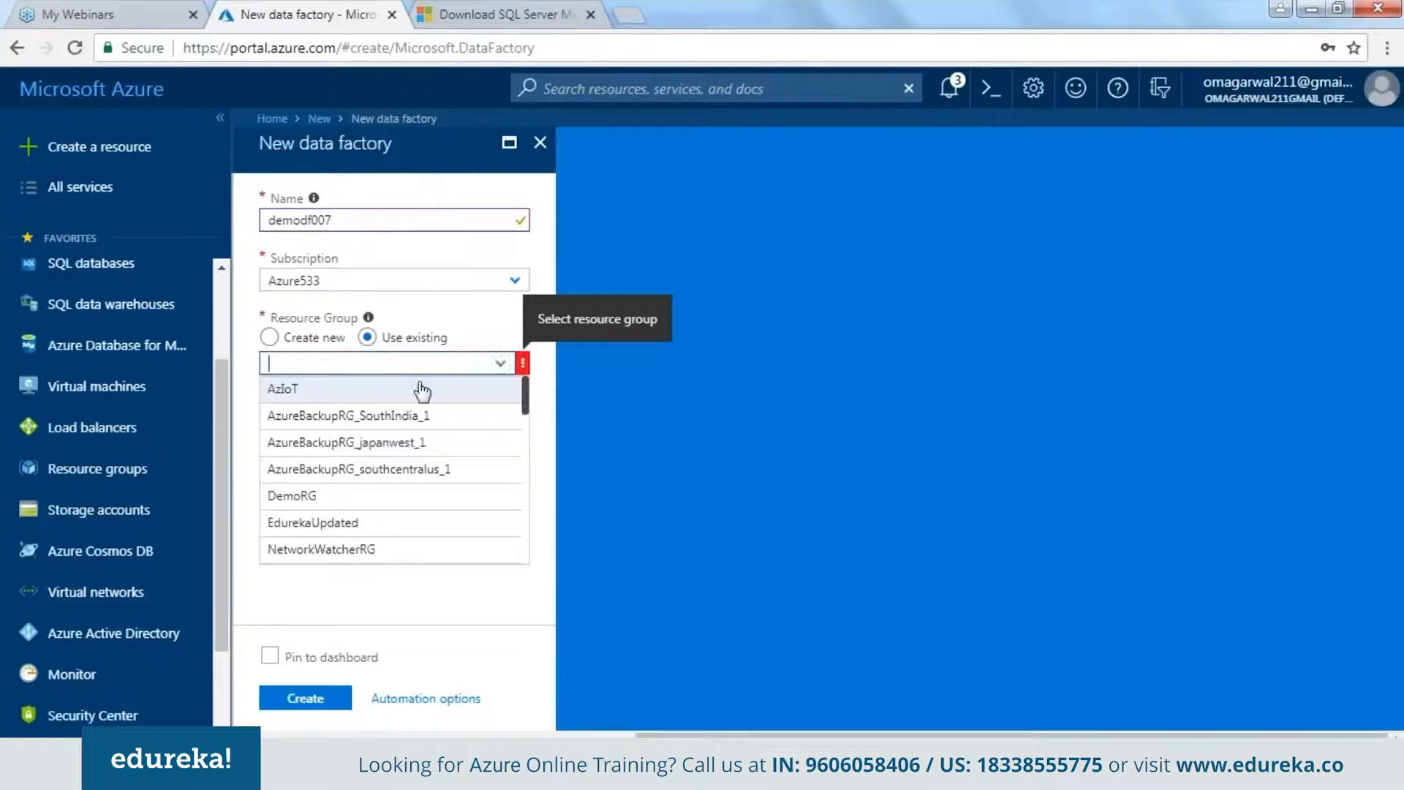
left_click(300, 495)
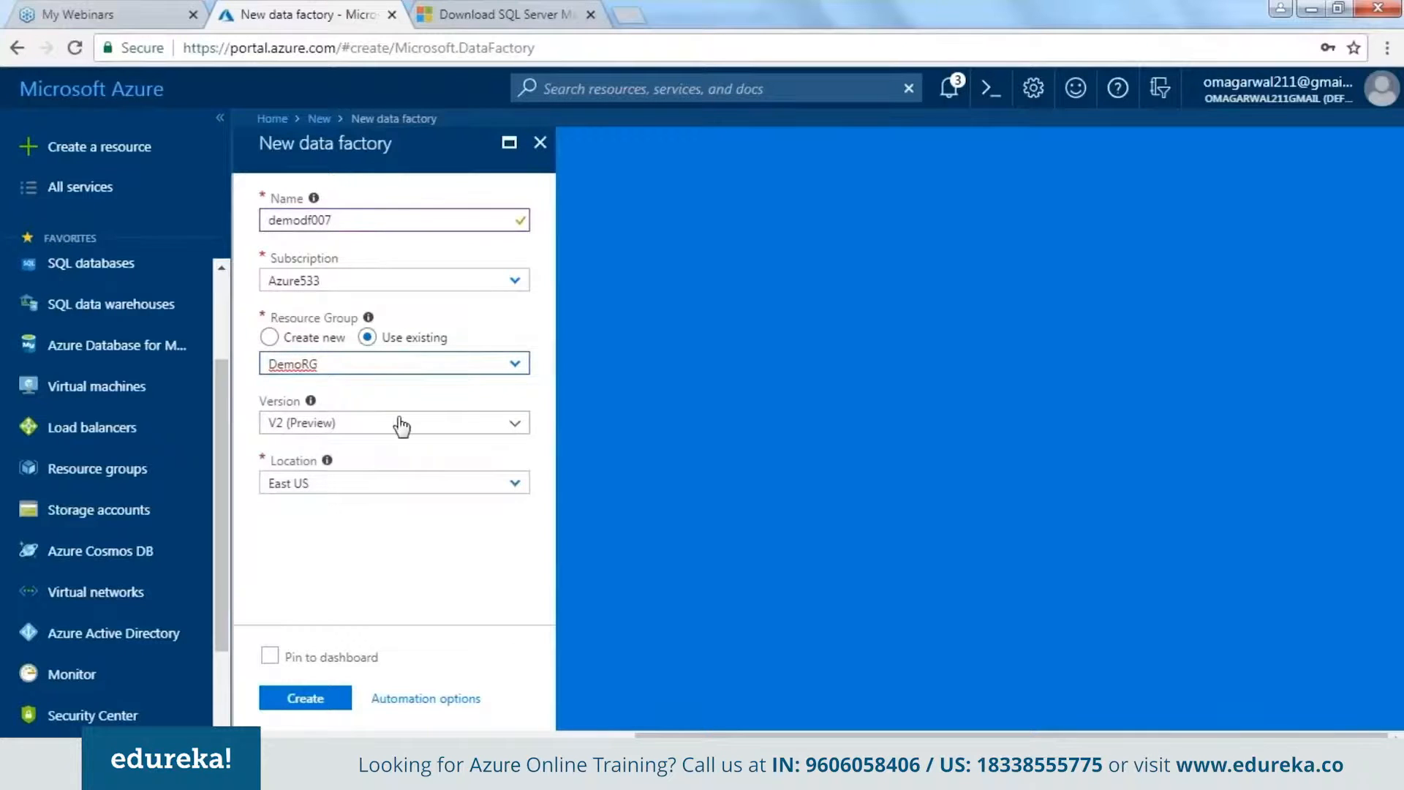
left_click(415, 484)
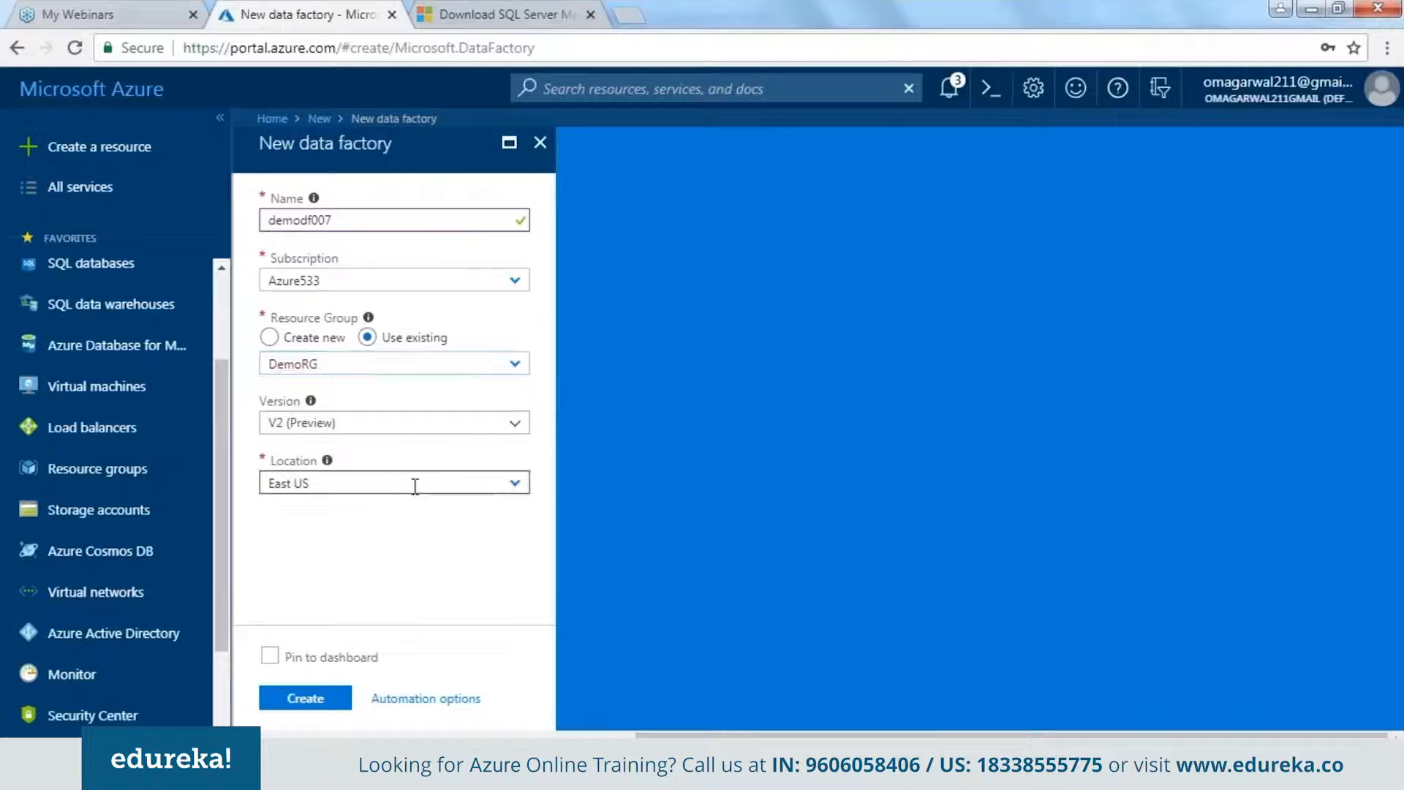
left_click(516, 488)
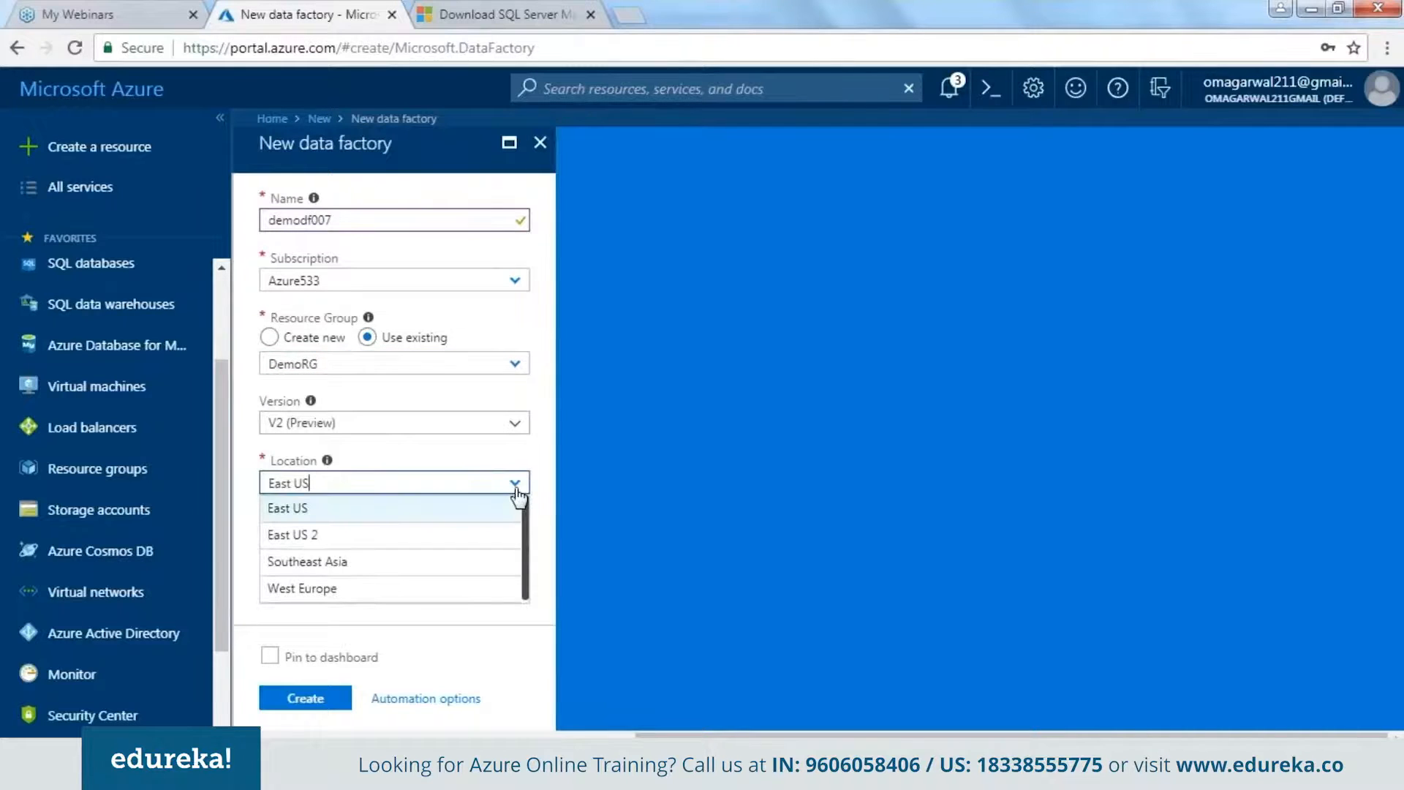
left_click(329, 511)
left_click(269, 656)
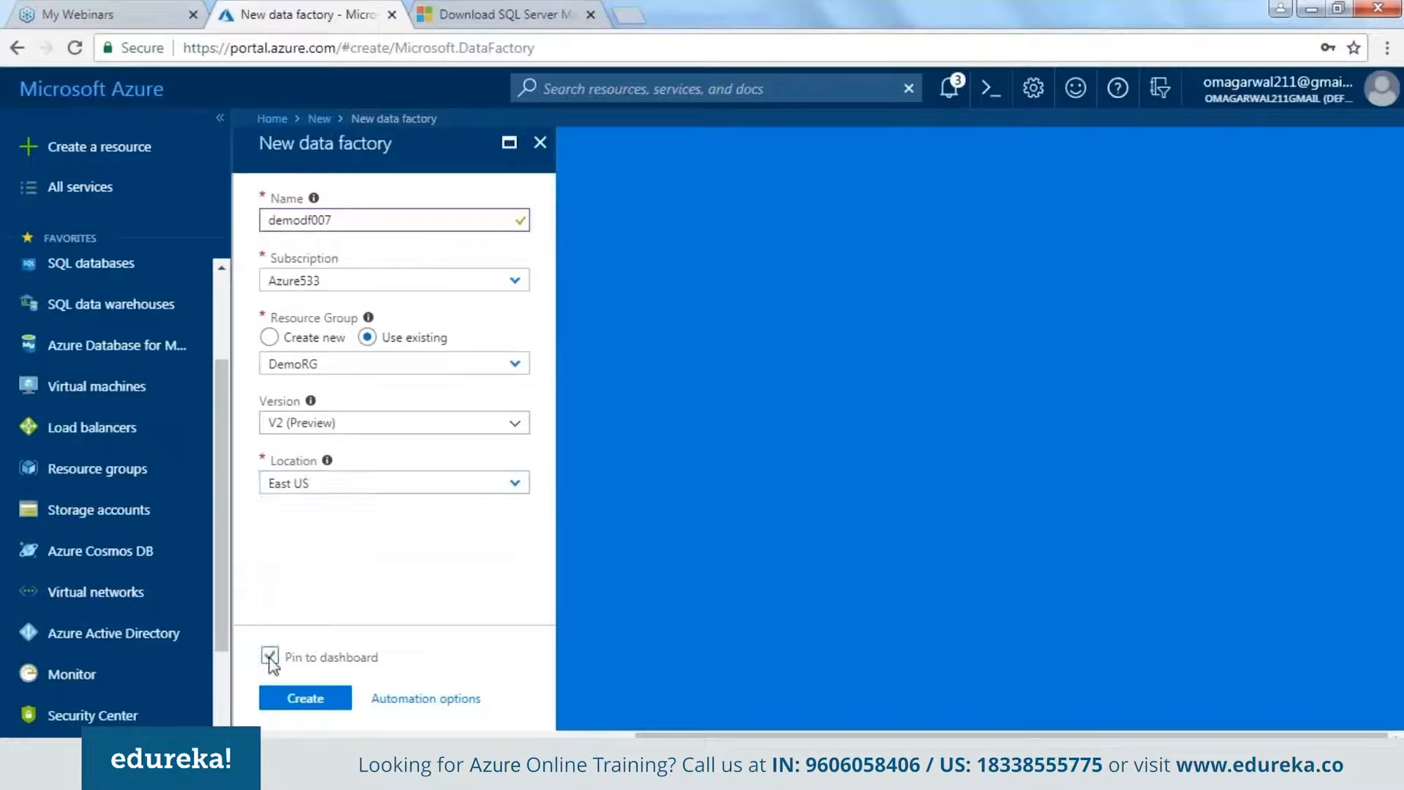
left_click(286, 697)
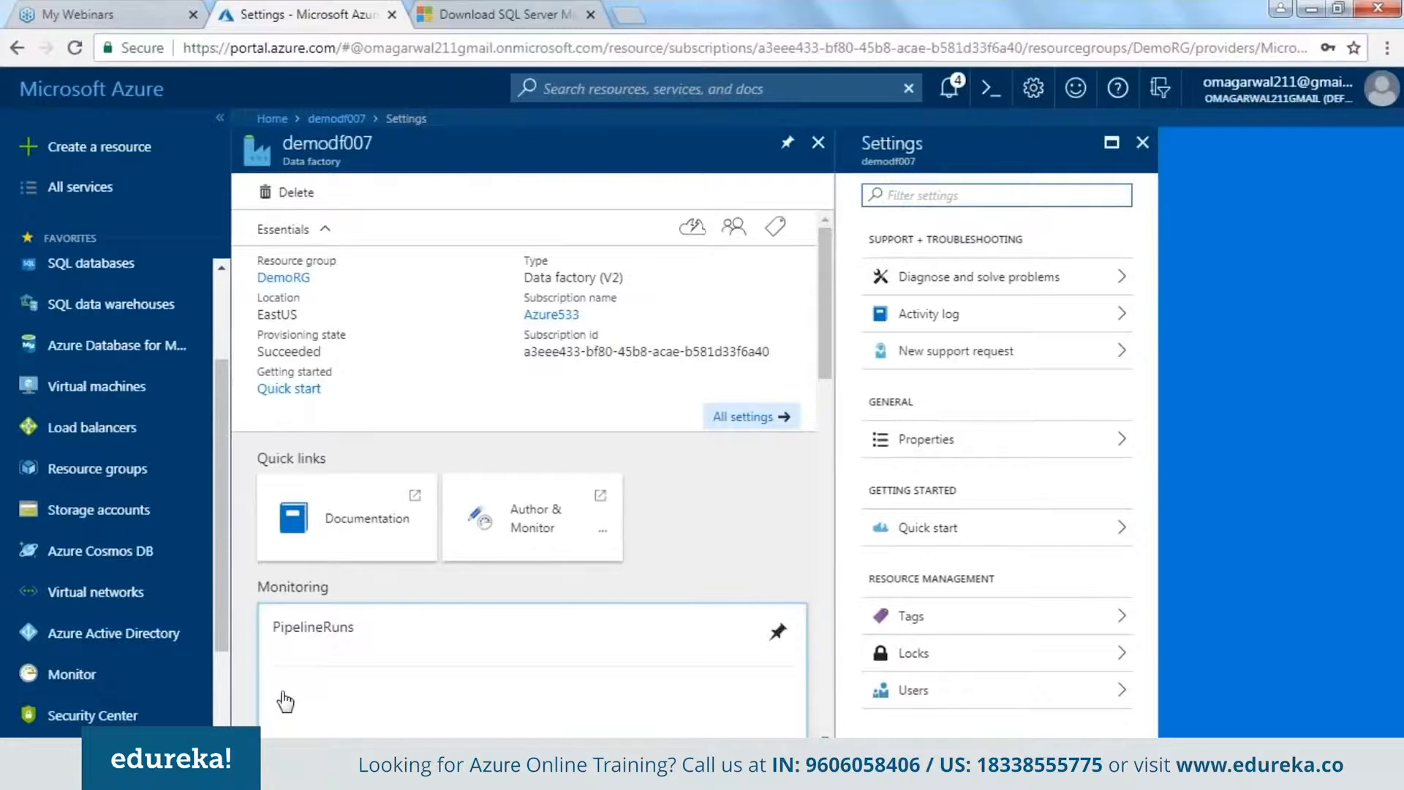
Open the authoring site of the demodf007 factory and start a Copy Data task named copyfromDBToBlob
left_click(522, 529)
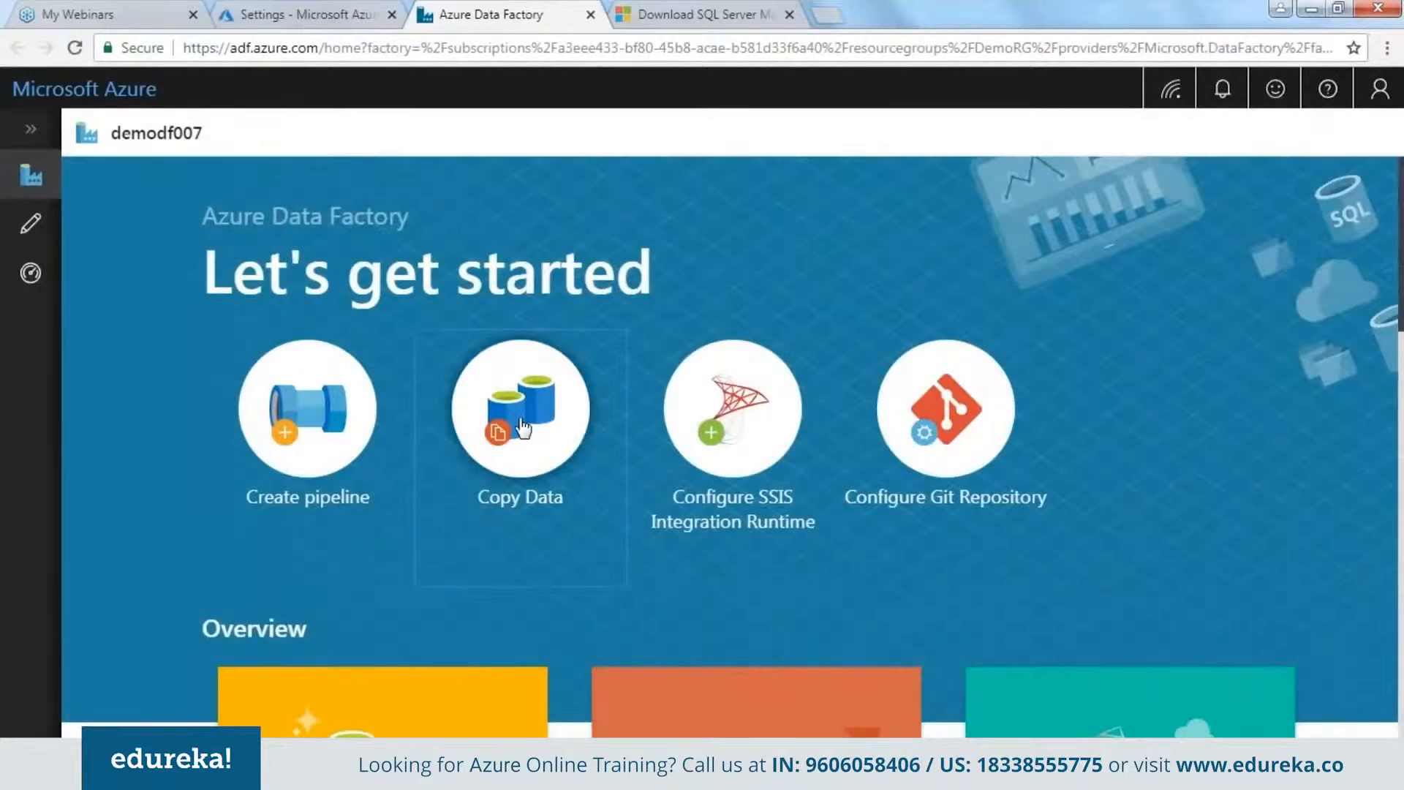
left_click(522, 428)
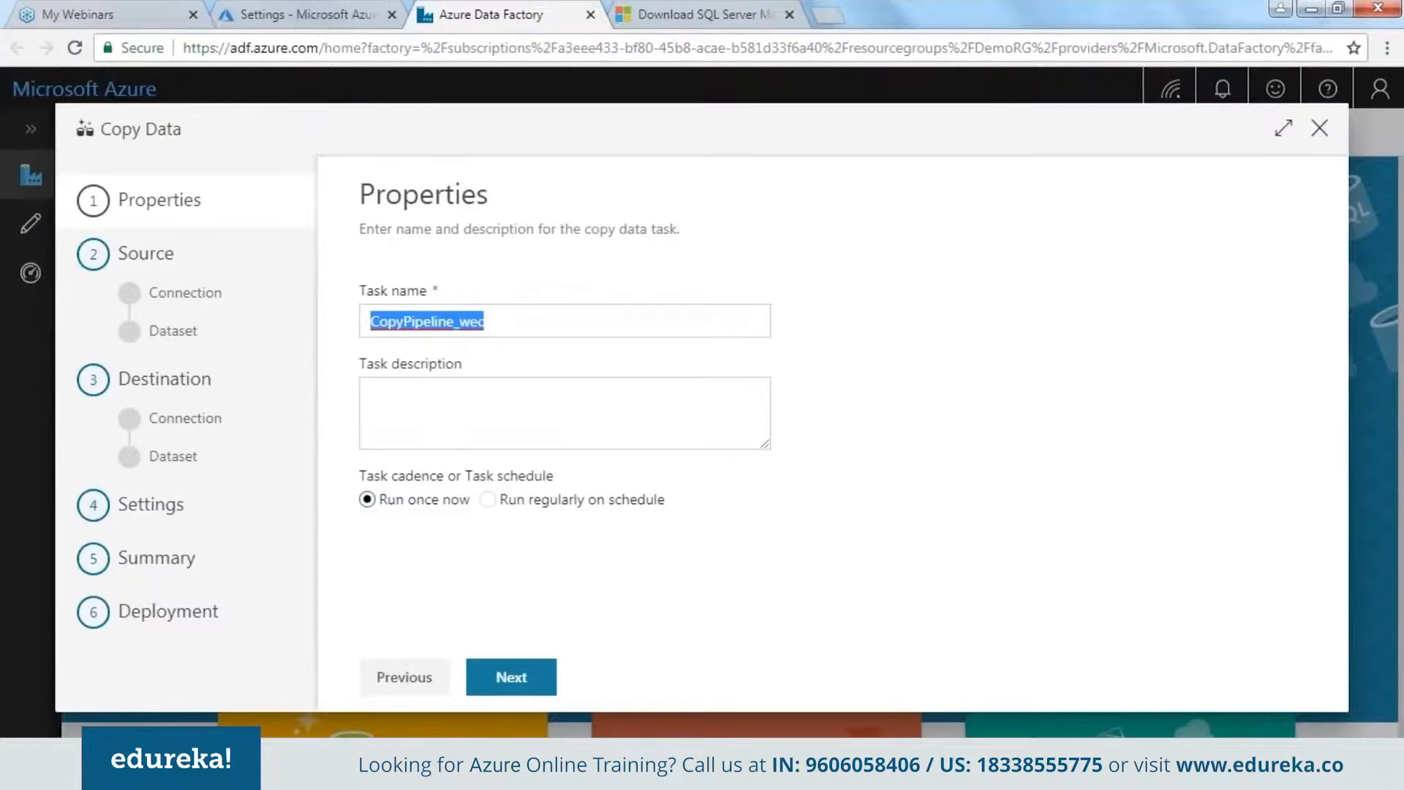
type("copyfrom")
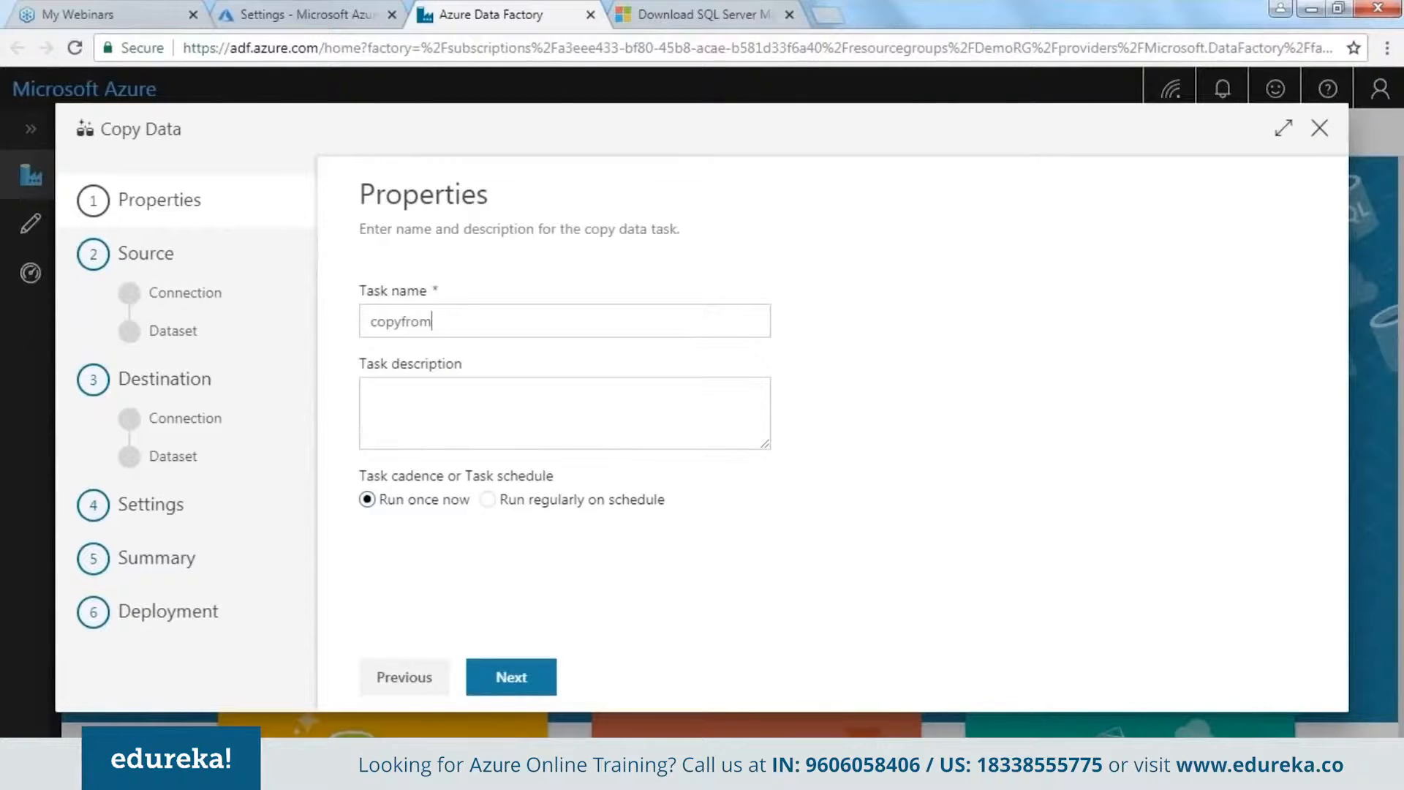
type("DBToBlob")
Correct the capitalization of the task name to CopyFromDBToBlob and continue to the source data store with the task running once
left_click(380, 326)
key("BackSpace")
type("C")
key("Right")
key("Right")
key("Right")
key("Right")
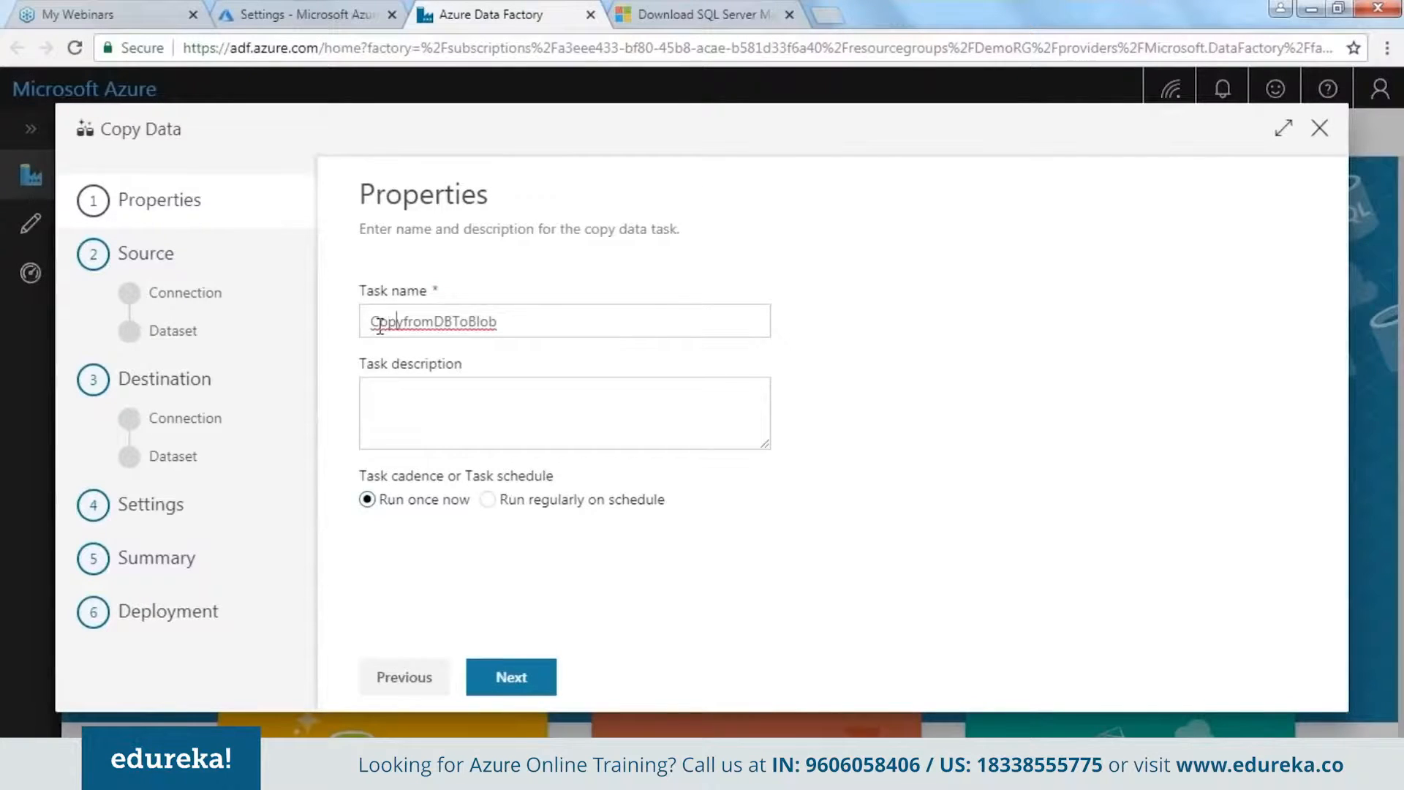
key("BackSpace")
type("F")
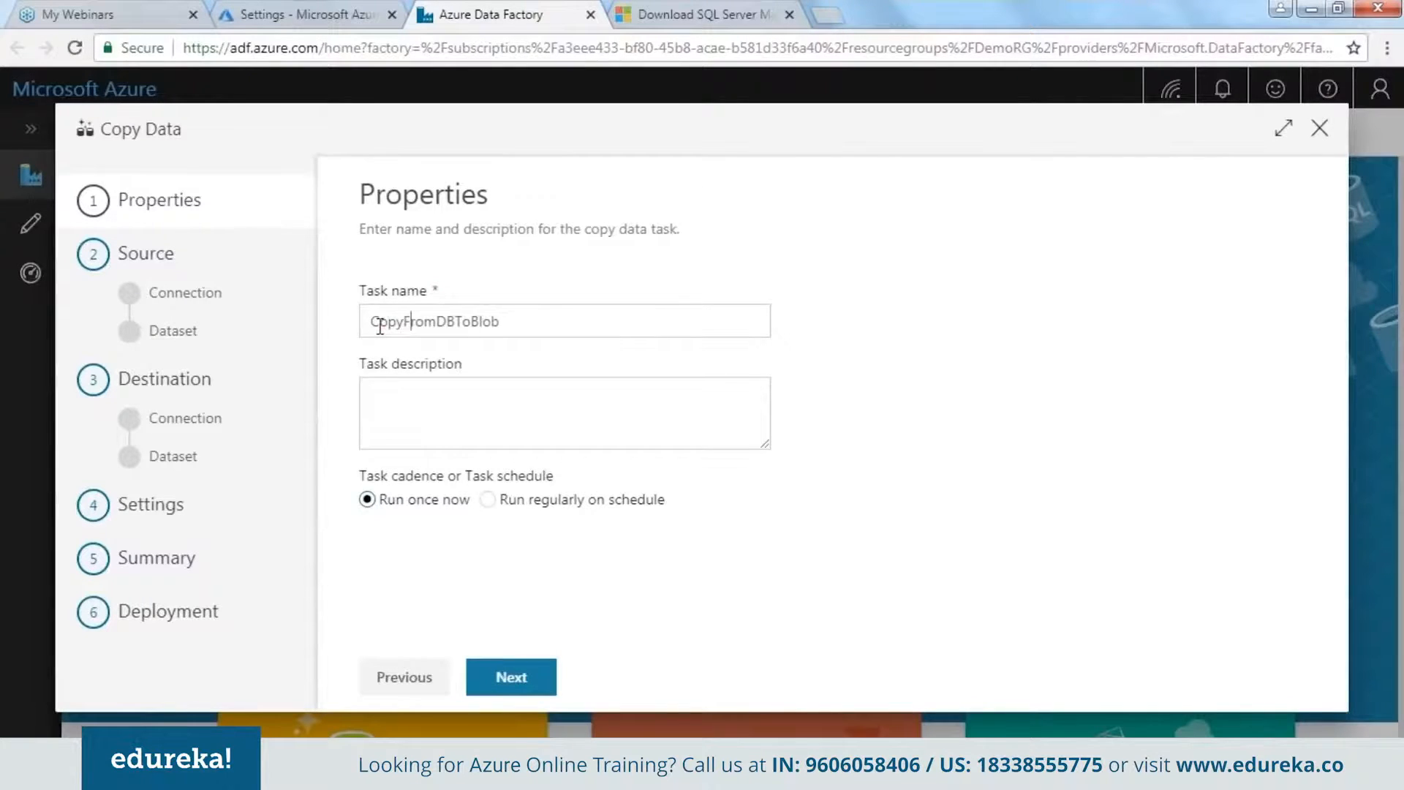
left_click(504, 680)
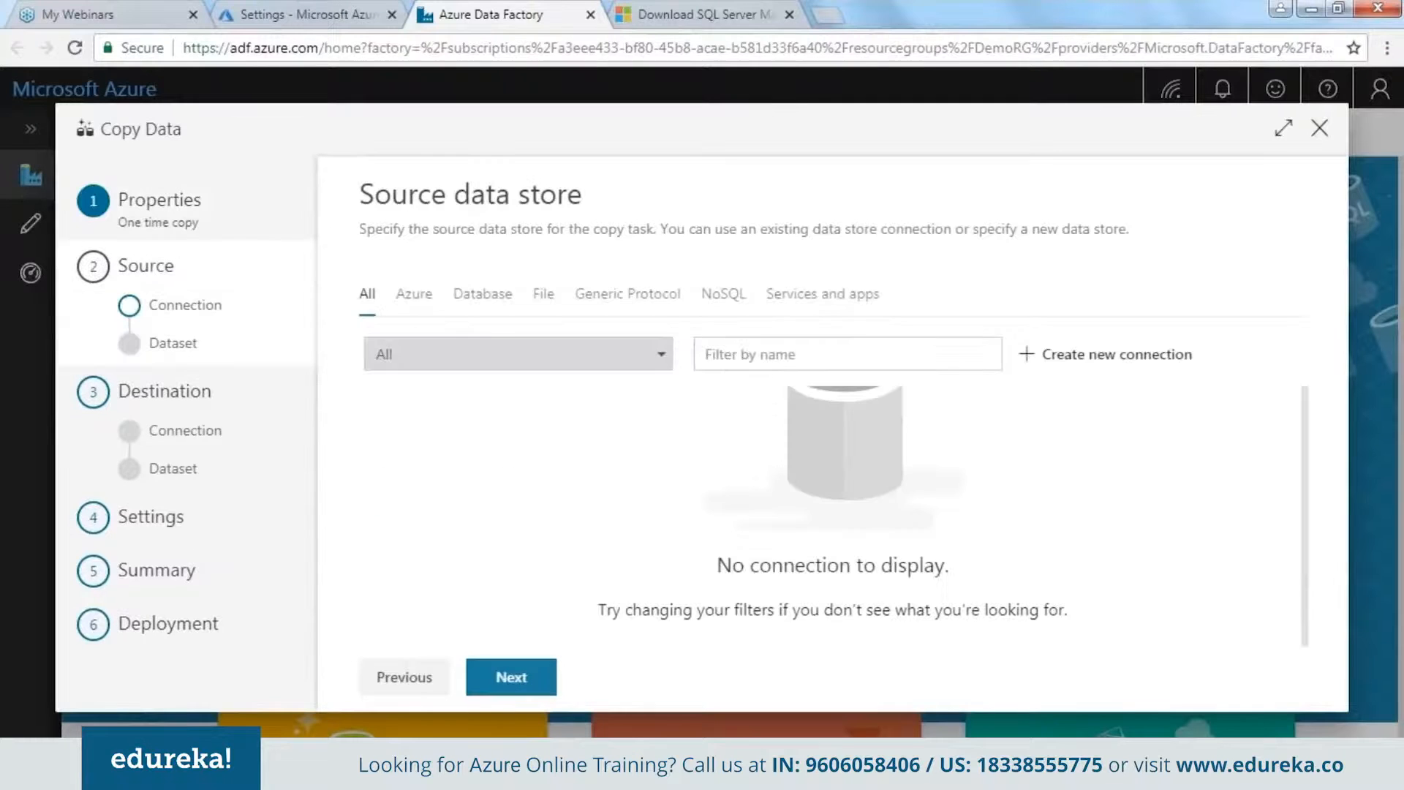
Filter the source data store connections by the SQL Server type
left_click(664, 358)
left_click_drag(667, 444, 671, 536)
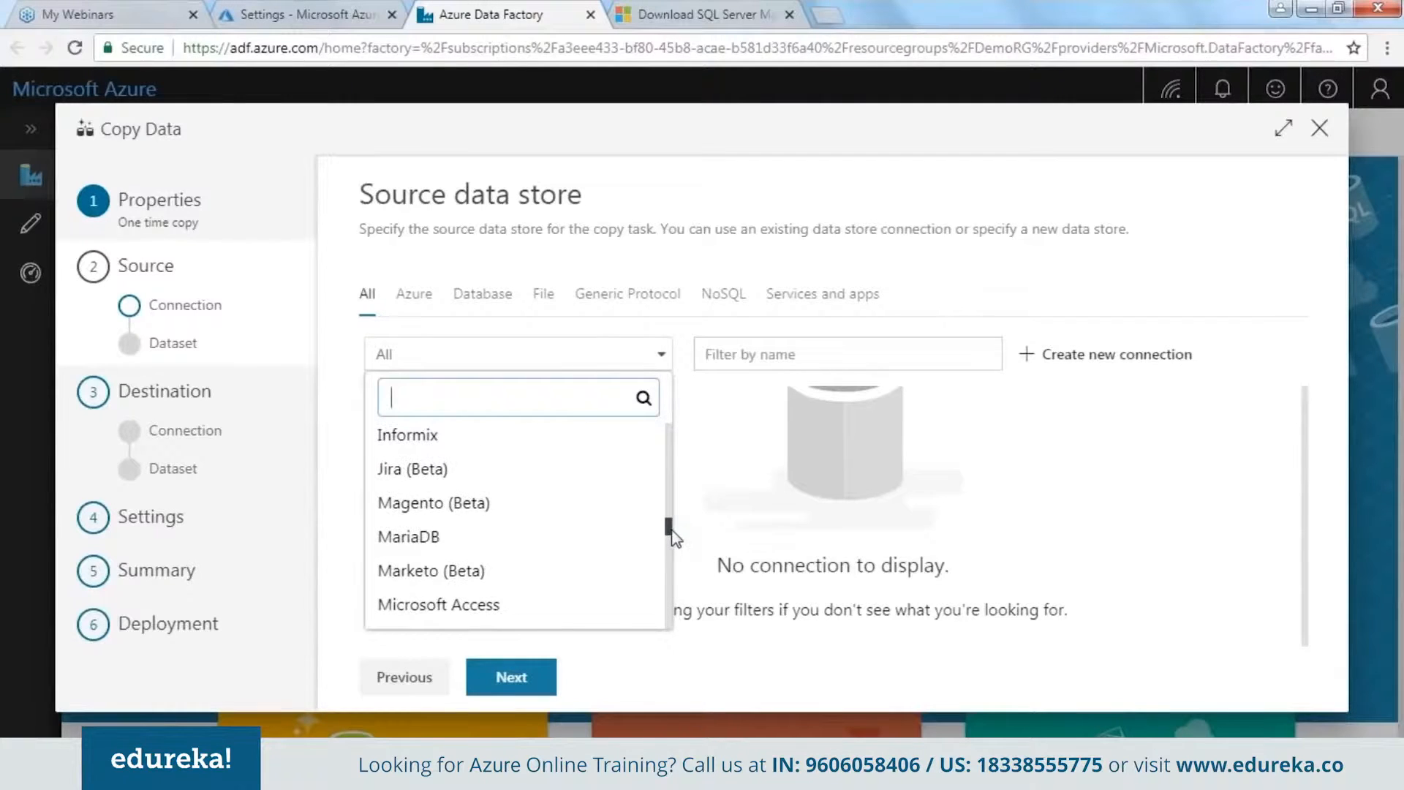
left_click_drag(672, 532, 672, 608)
left_click(453, 445)
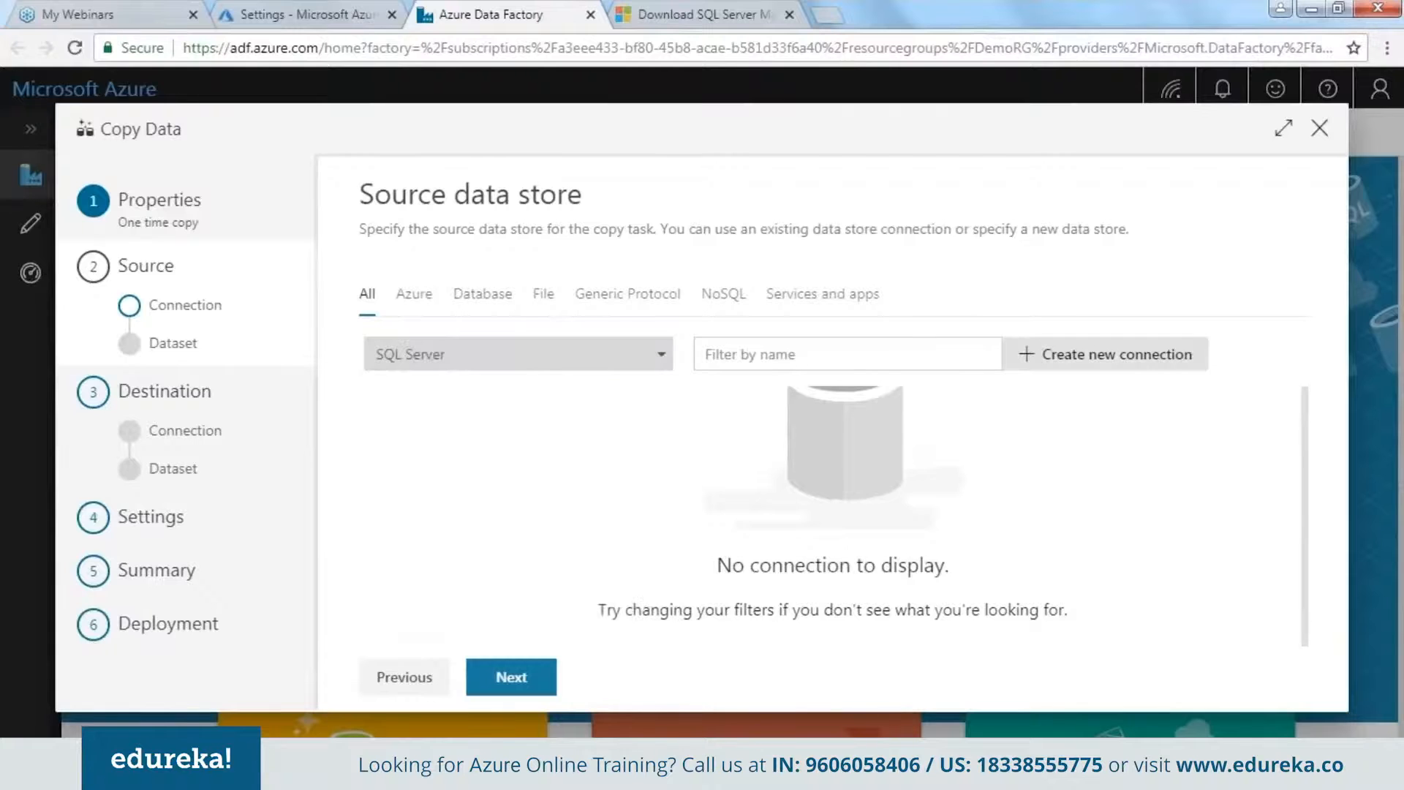
Start a new SQL Server linked service for the source connection and name it SqlServerDemoLink
left_click(1030, 359)
left_click_drag(1331, 307, 1317, 568)
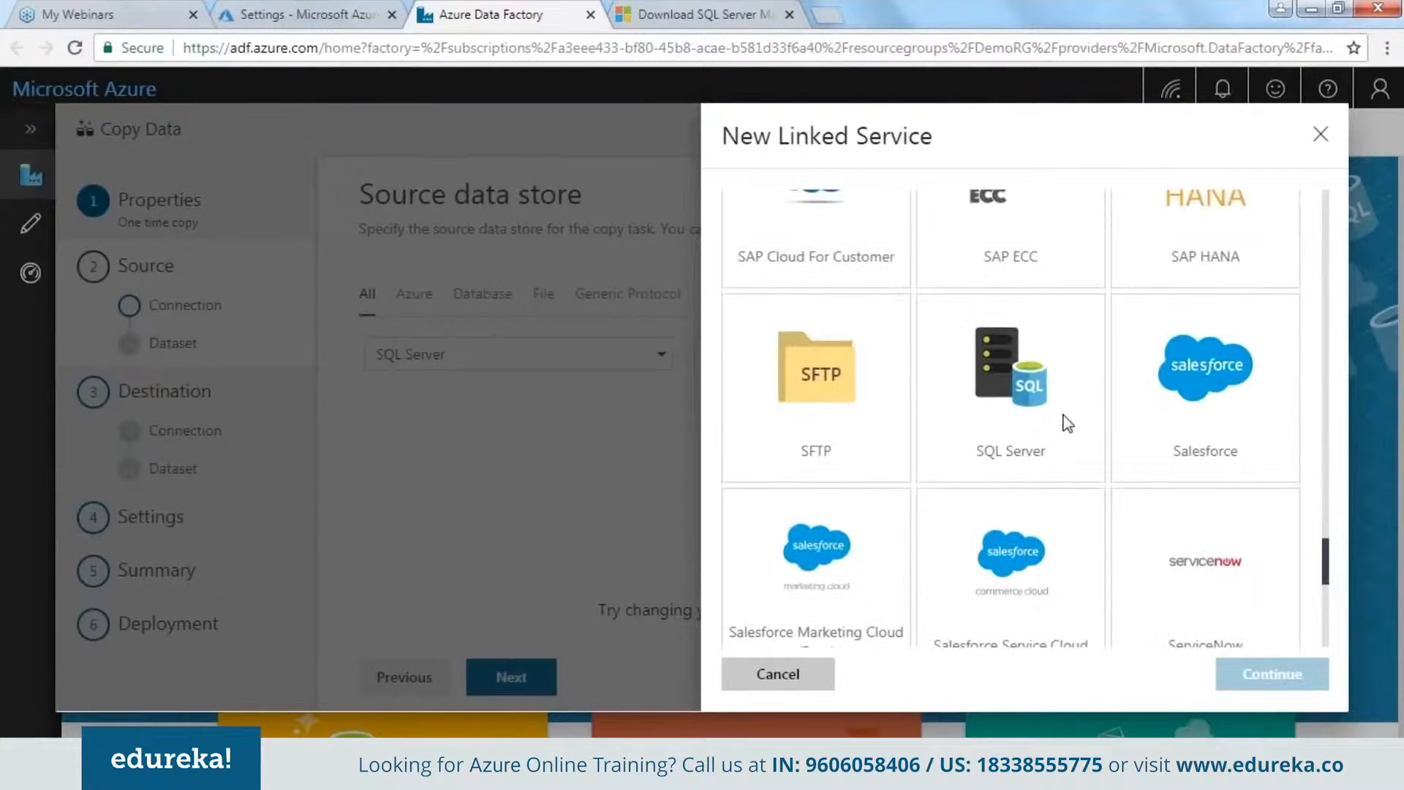
left_click(990, 350)
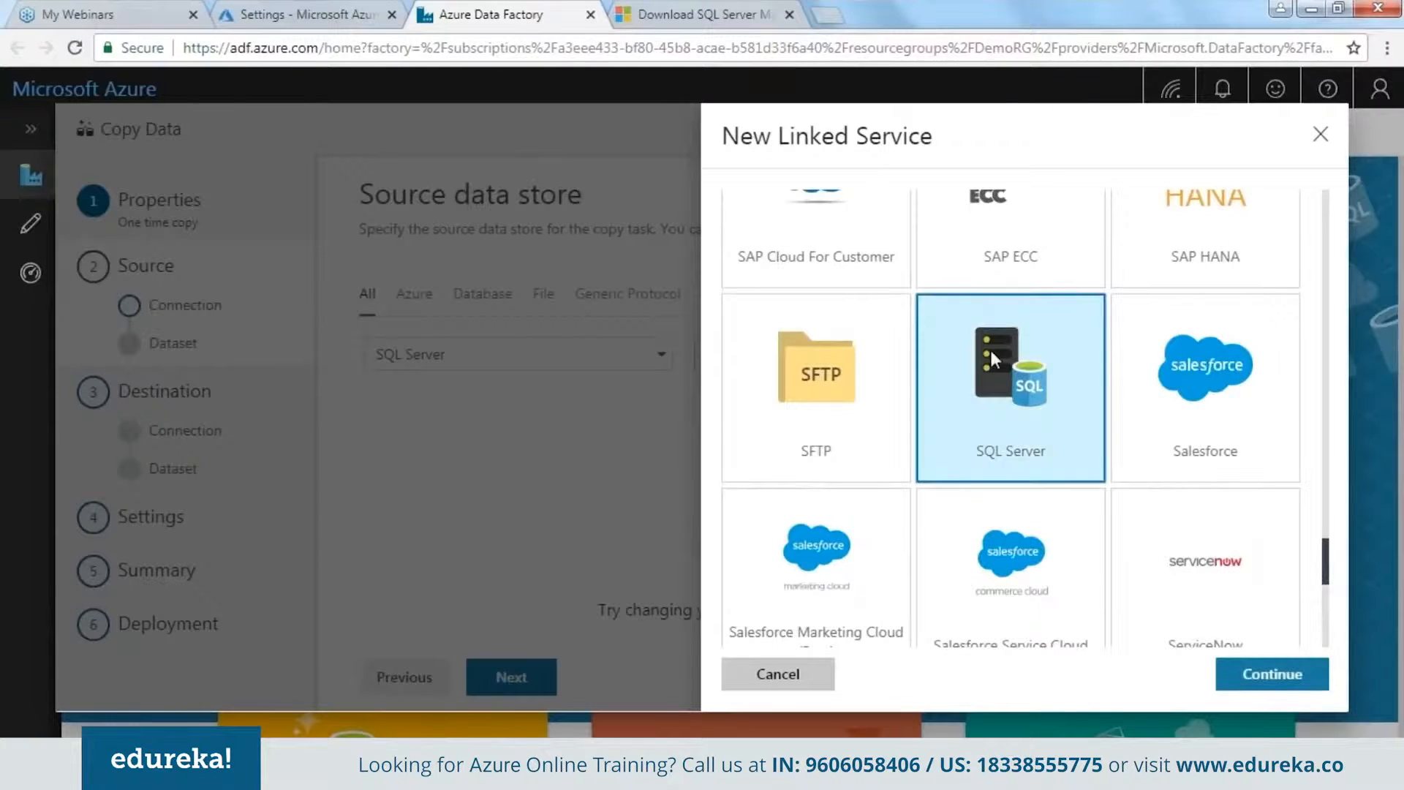
left_click(1264, 675)
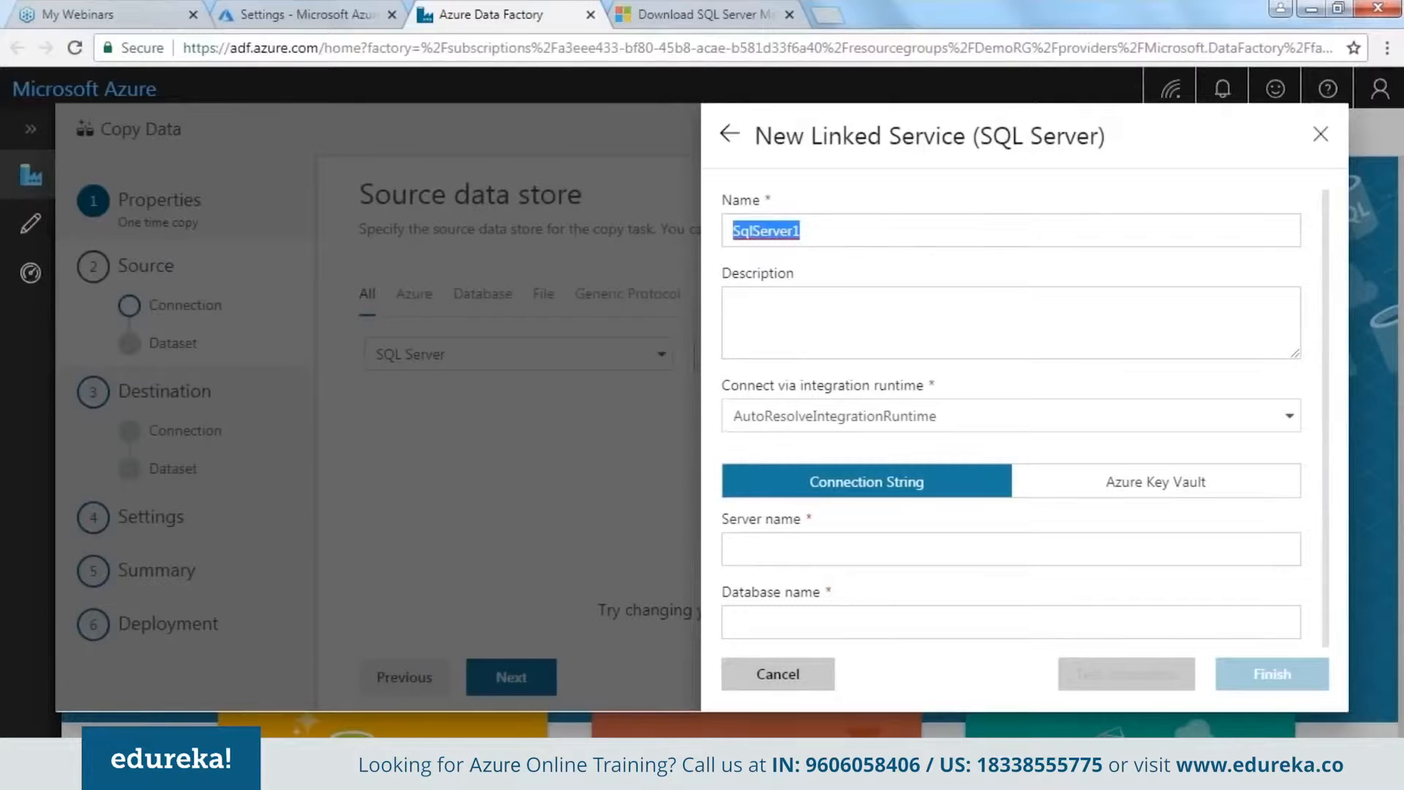
type("S")
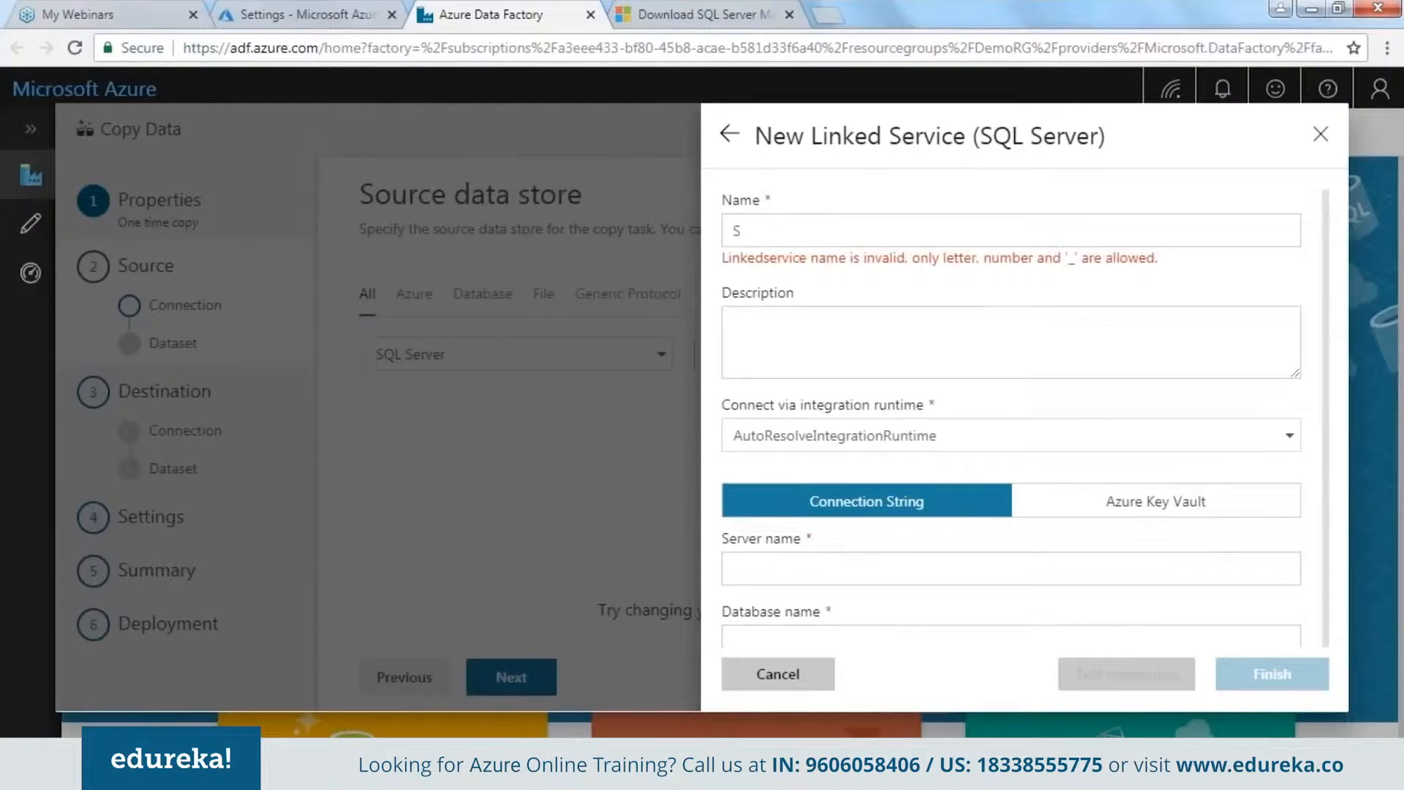
type("ql")
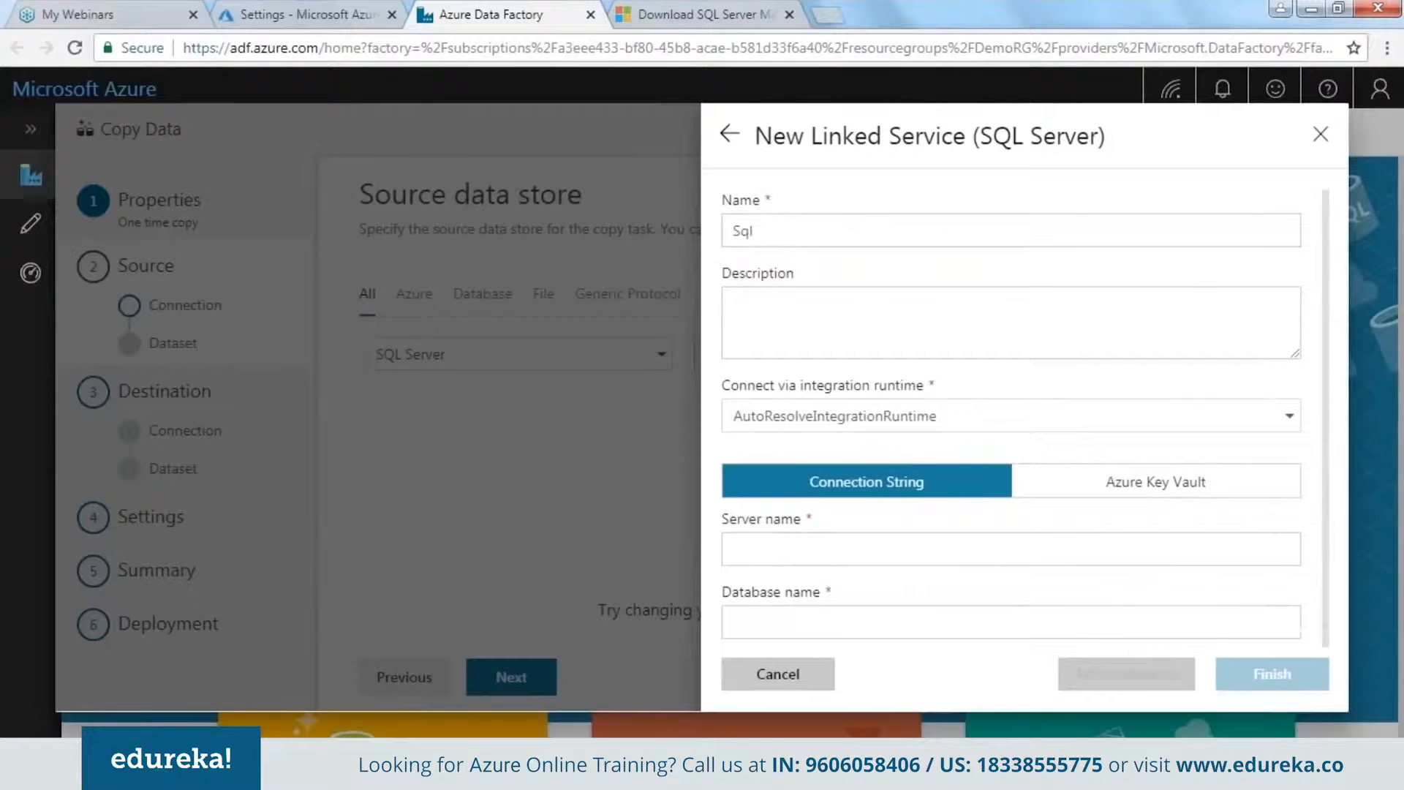
type("ServerDemoLink")
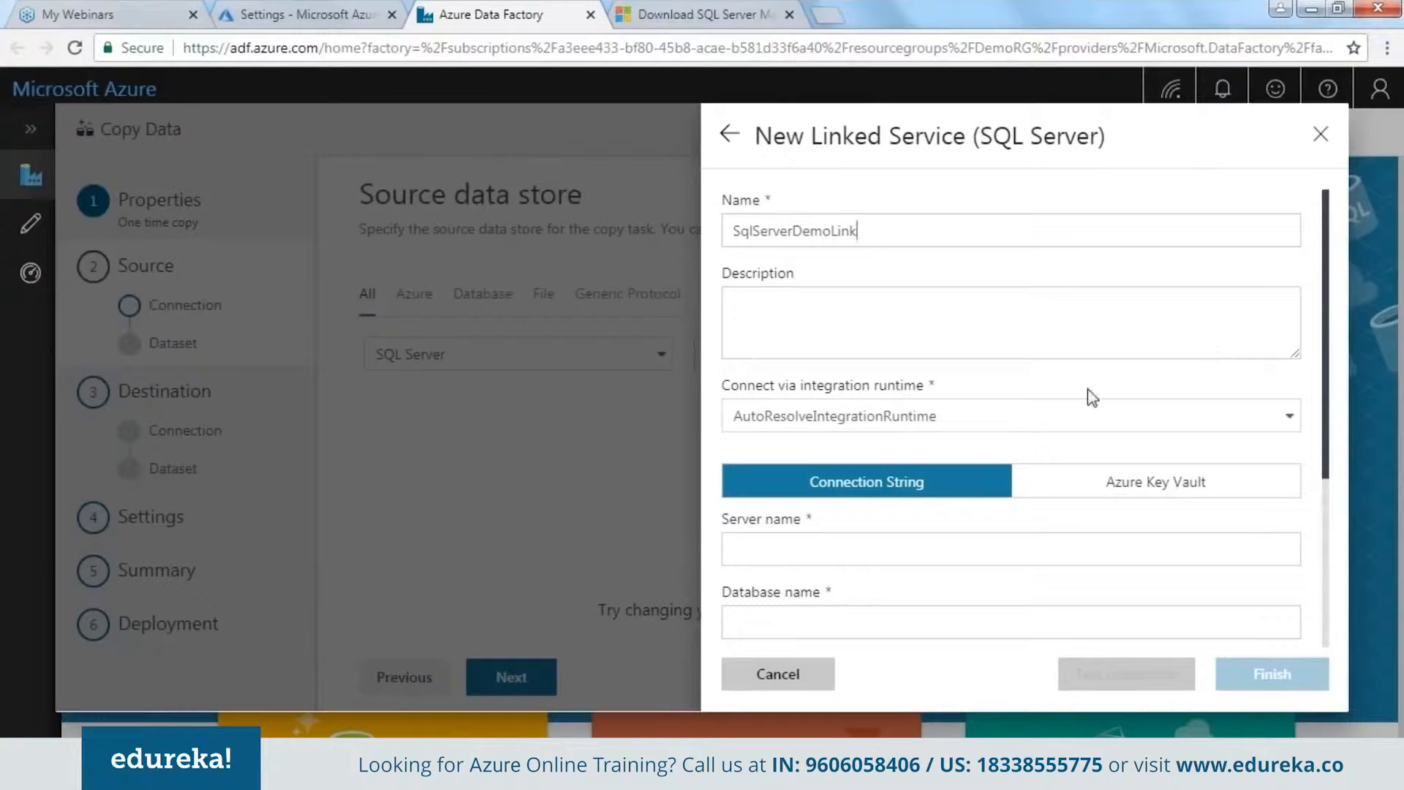
Start setting up a new integration runtime for the linked service, using the Public Network environment
left_click(1032, 416)
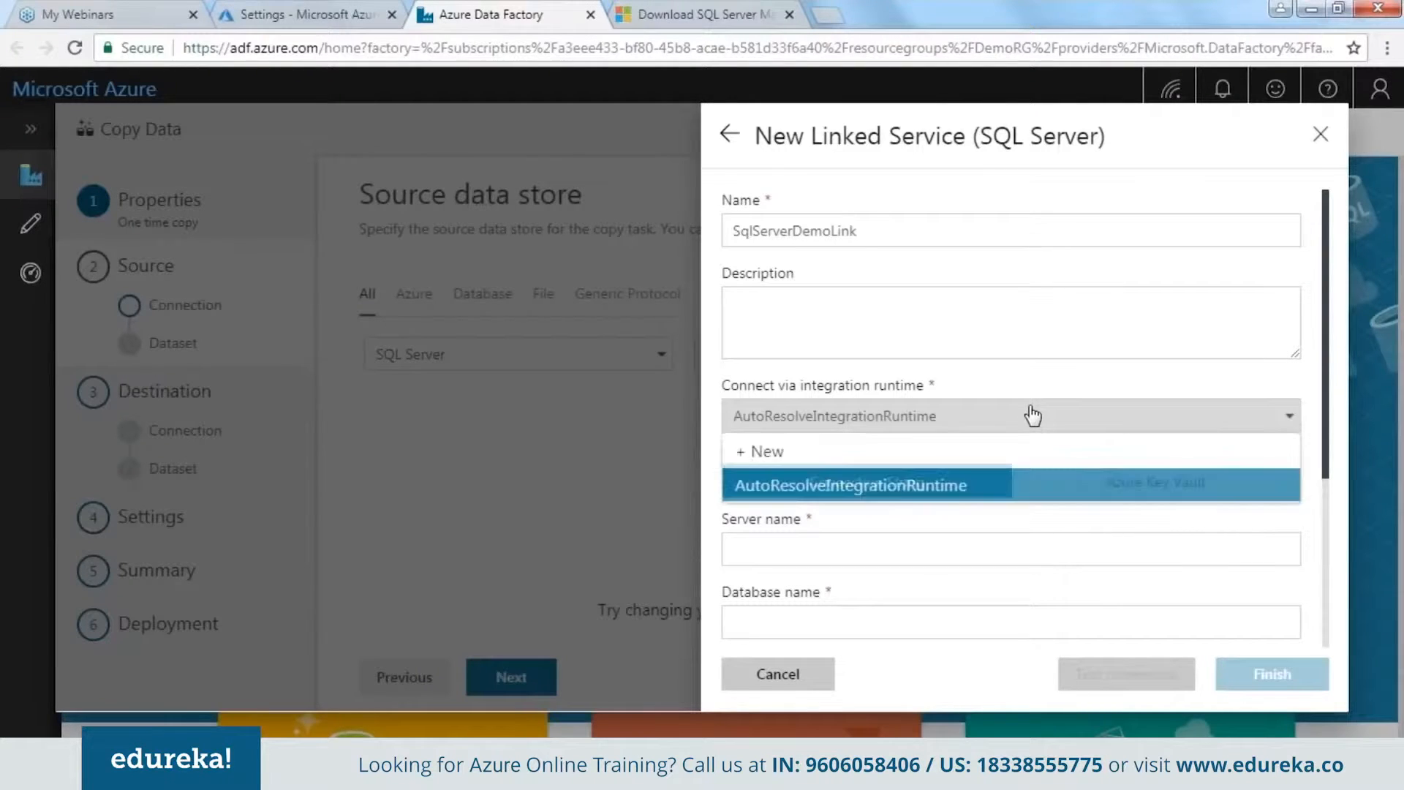
left_click(748, 460)
left_click(805, 357)
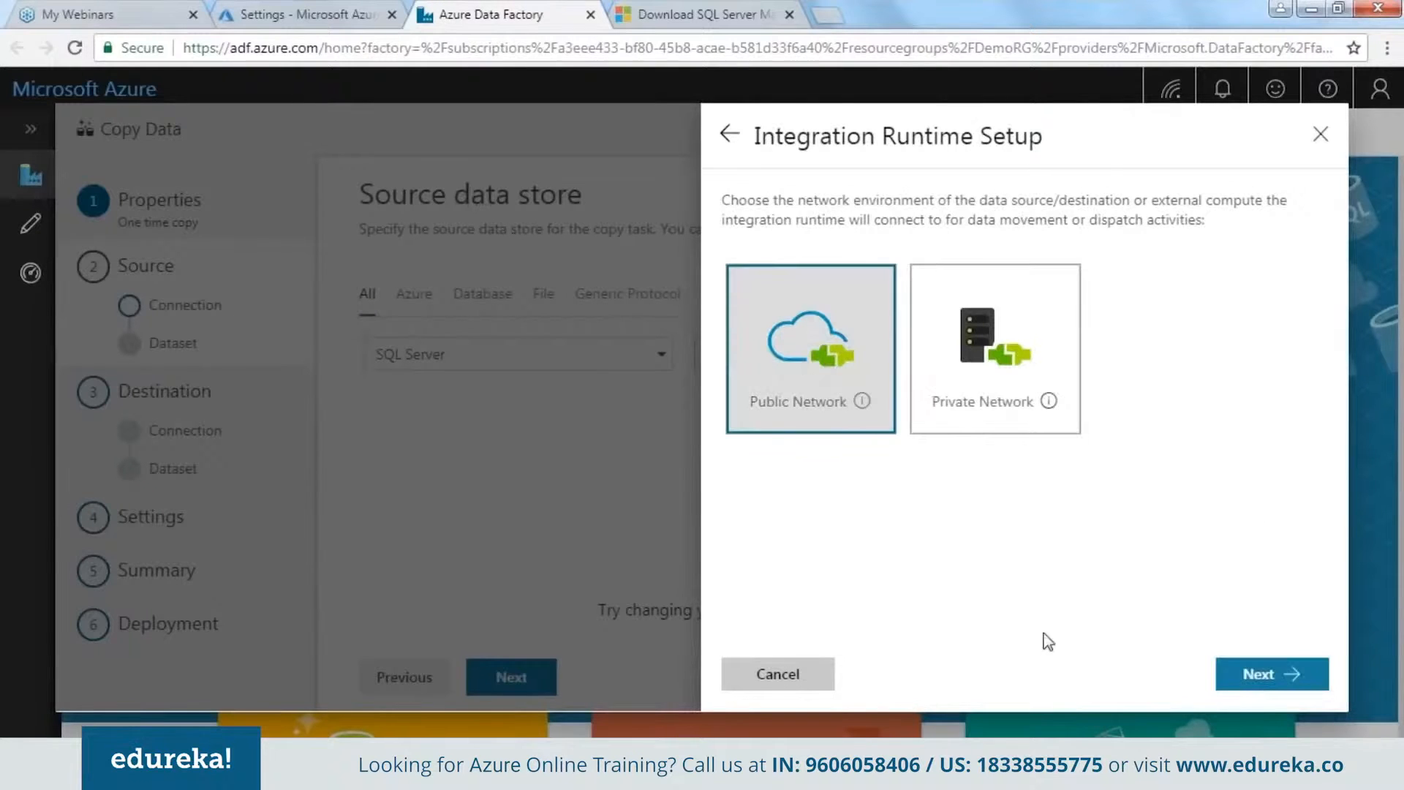
left_click(1272, 673)
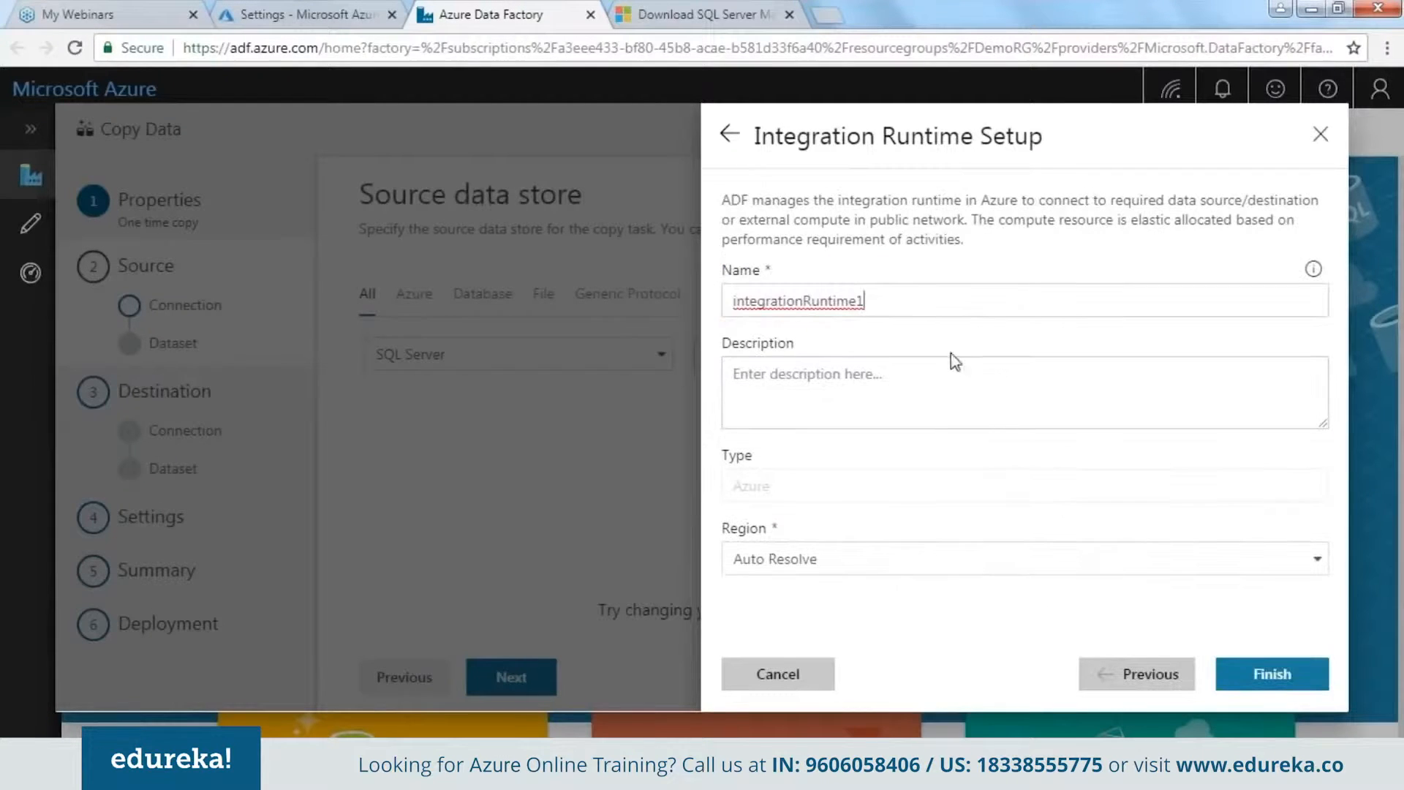
Name the integration runtime DemoIntegration and create it with the Auto Resolve region
double_click(864, 300)
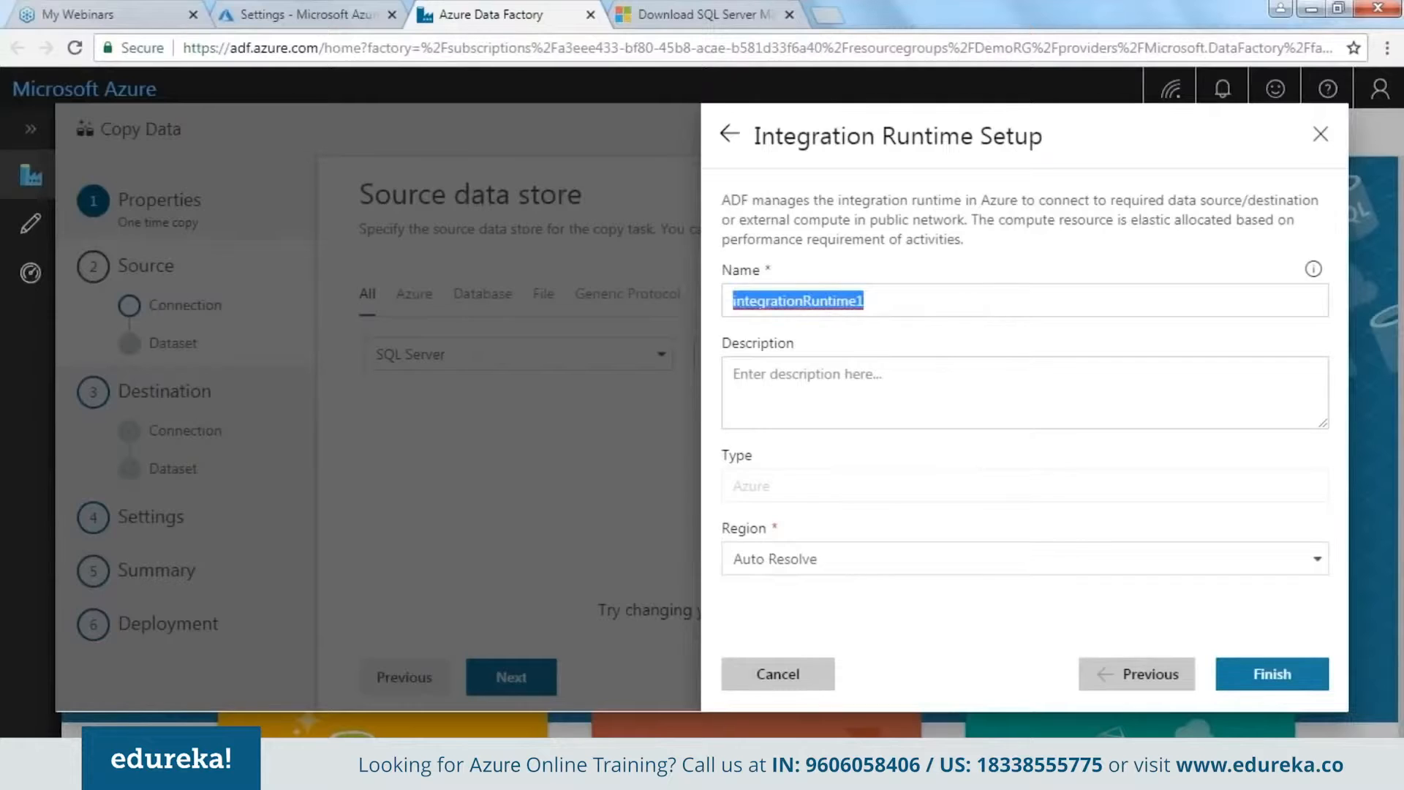
type("Demo")
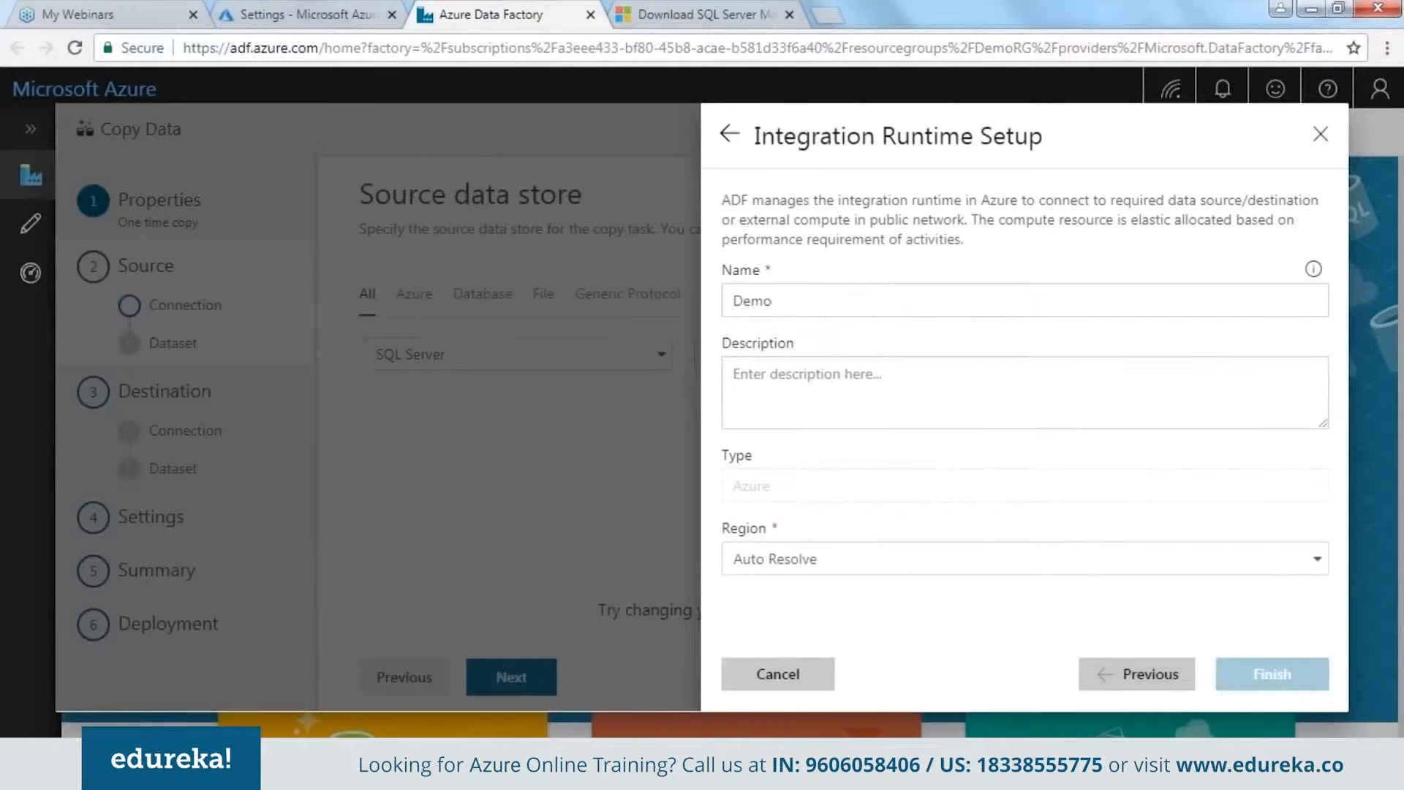
type("Inter")
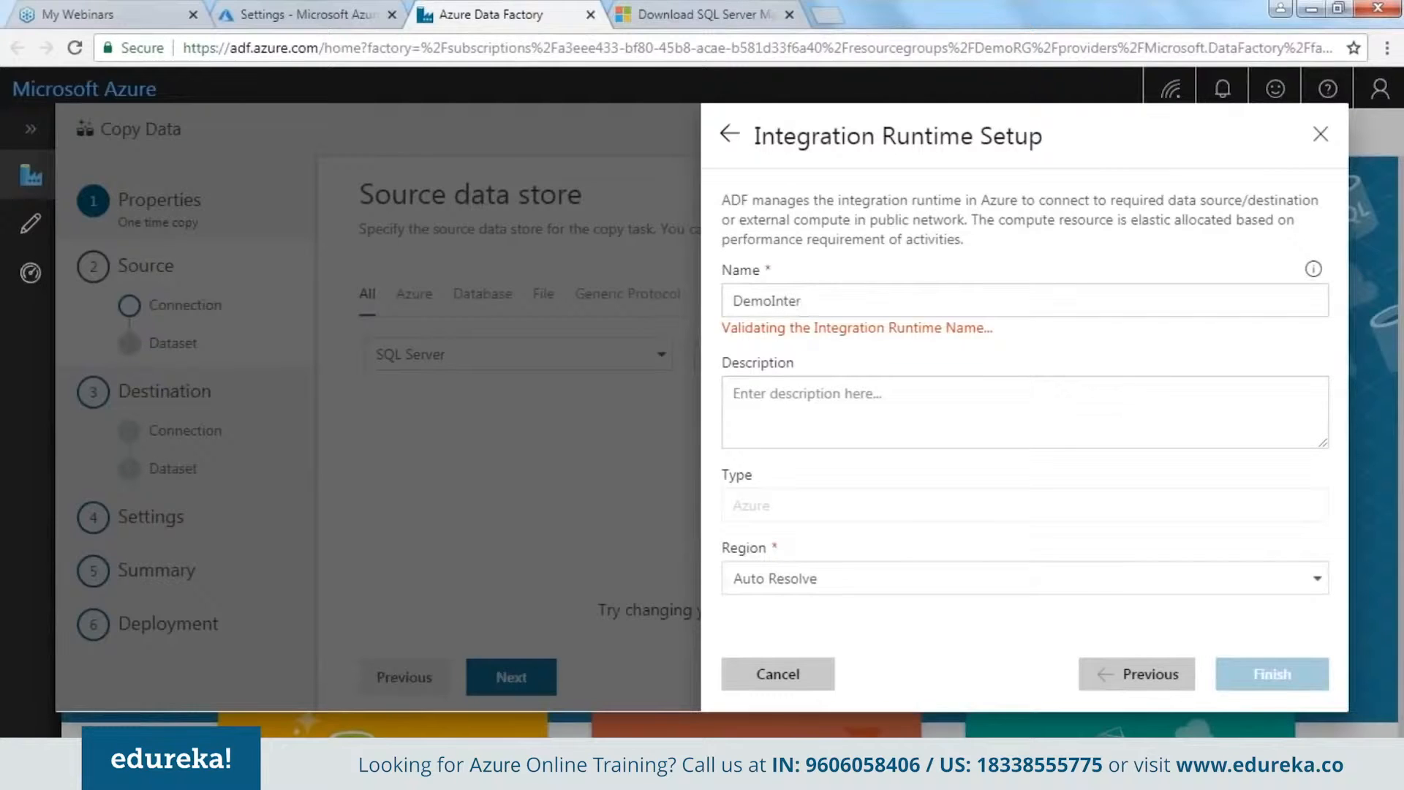
key("BackSpace")
type("gration")
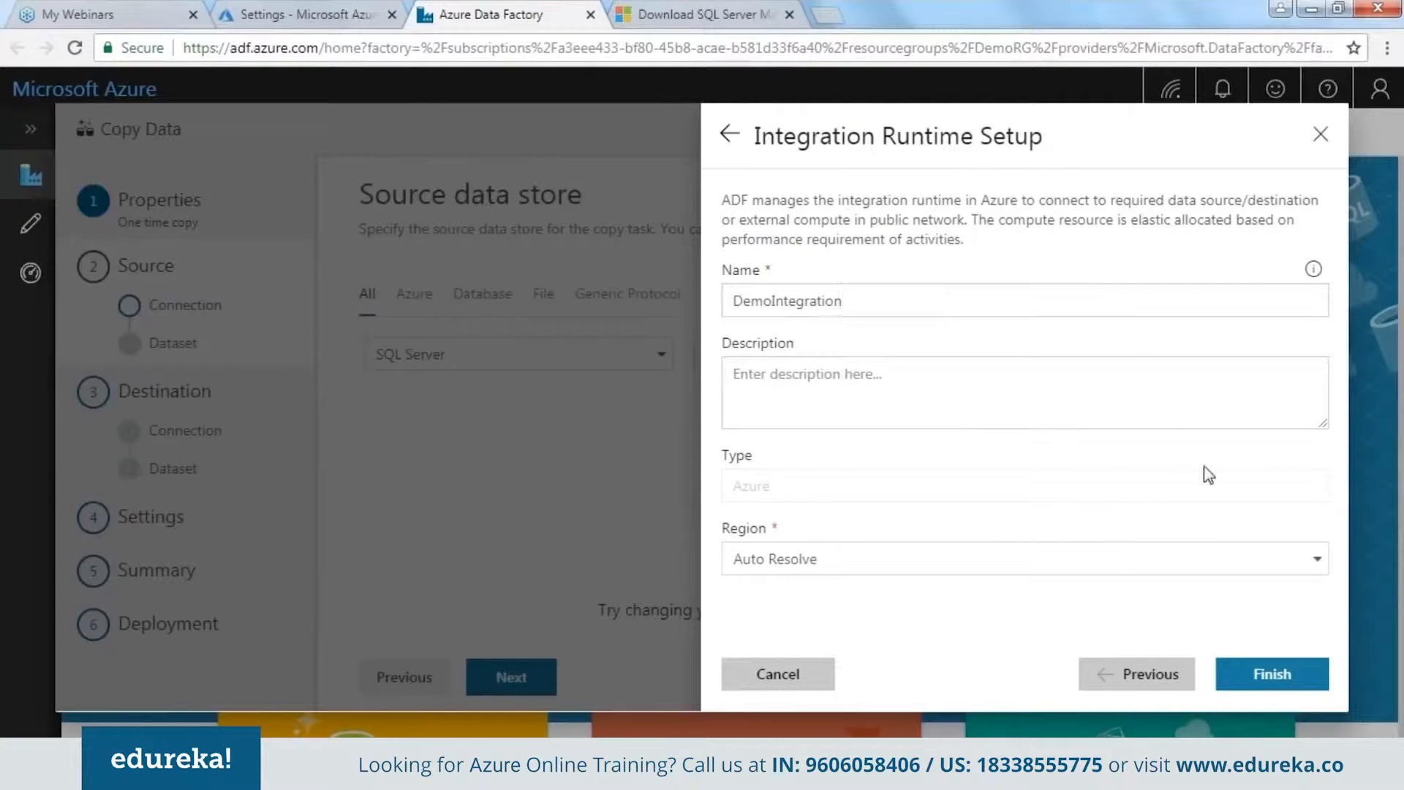
left_click(1314, 568)
left_click(1314, 567)
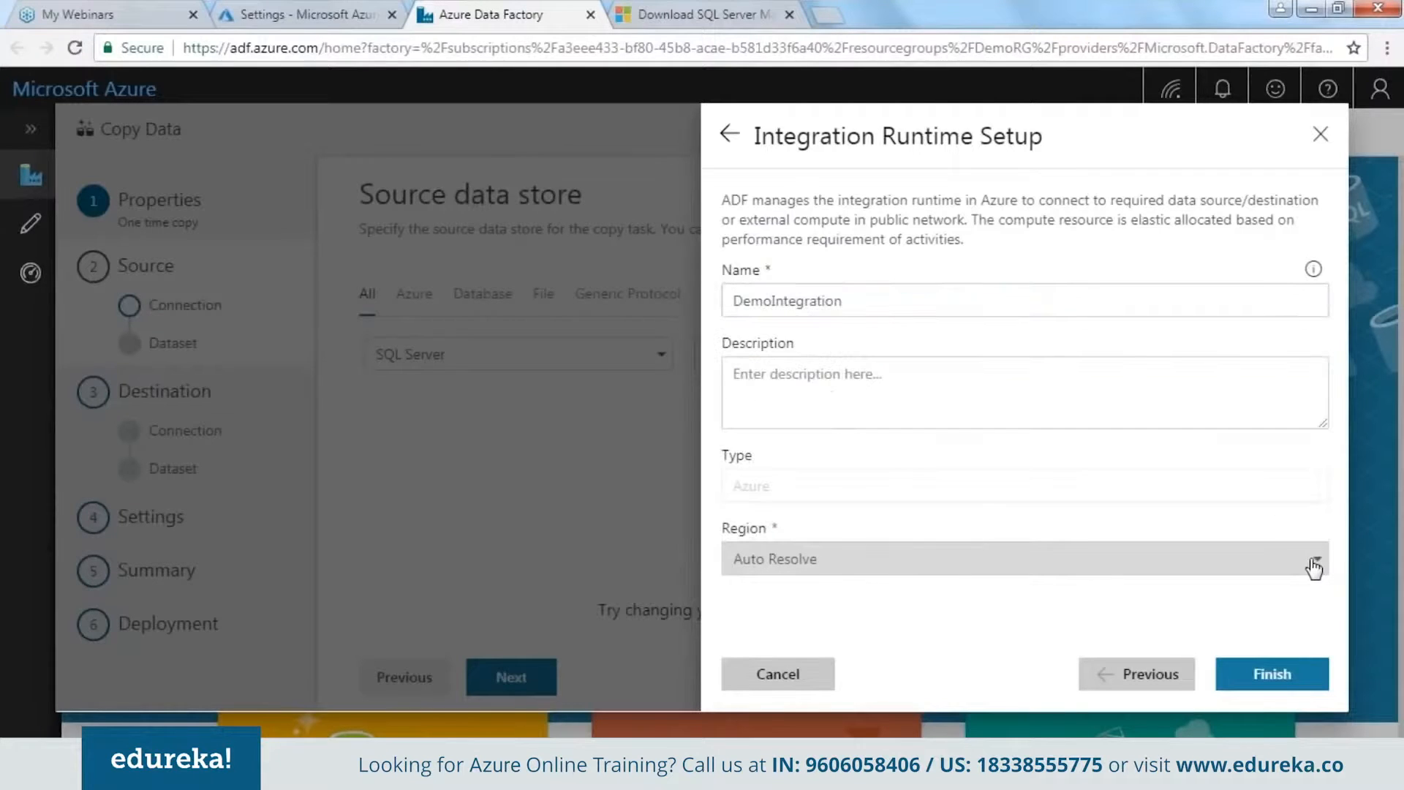
left_click(1253, 676)
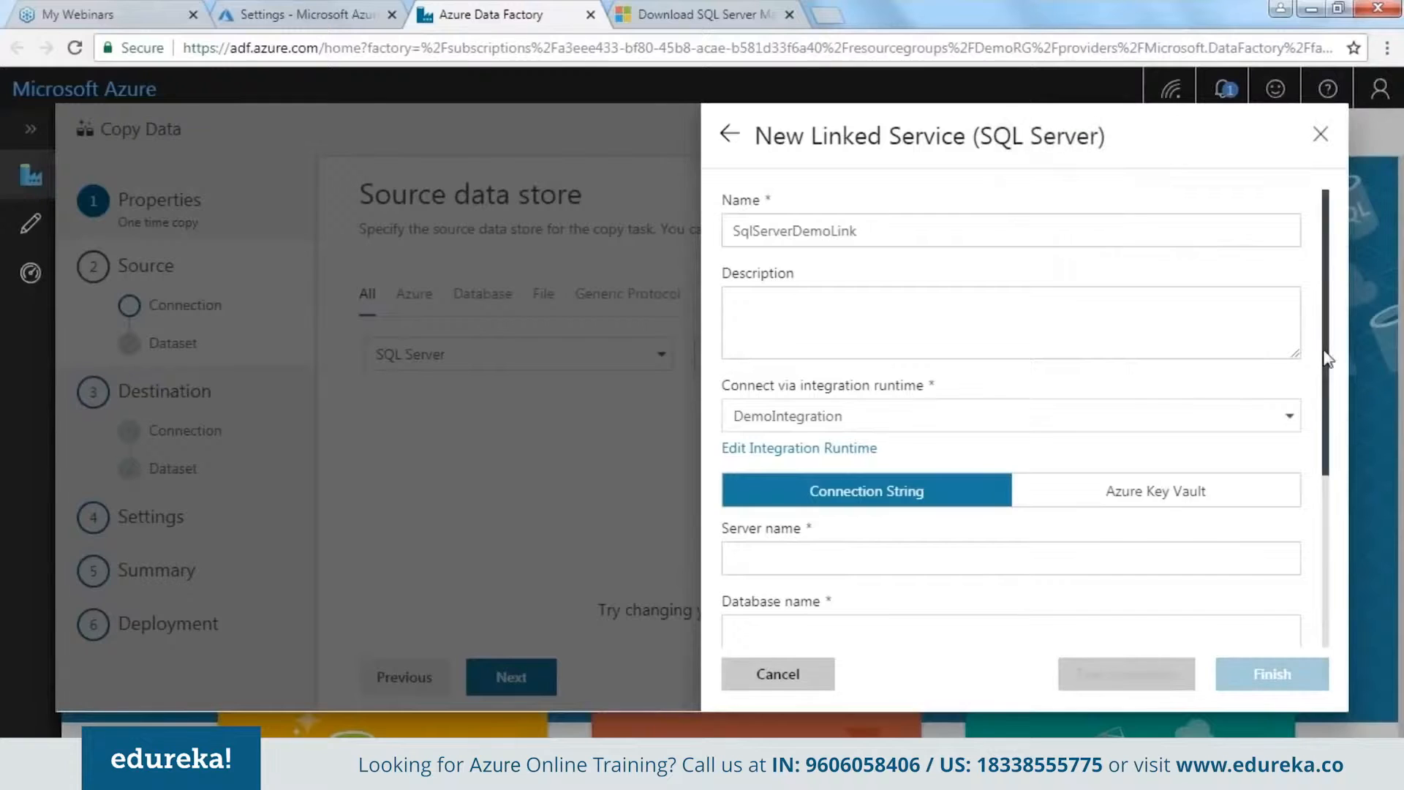
Set the SQL Server linked service's server name to demoserver1100.database.windows.net
scroll(849, 353, "down", 2)
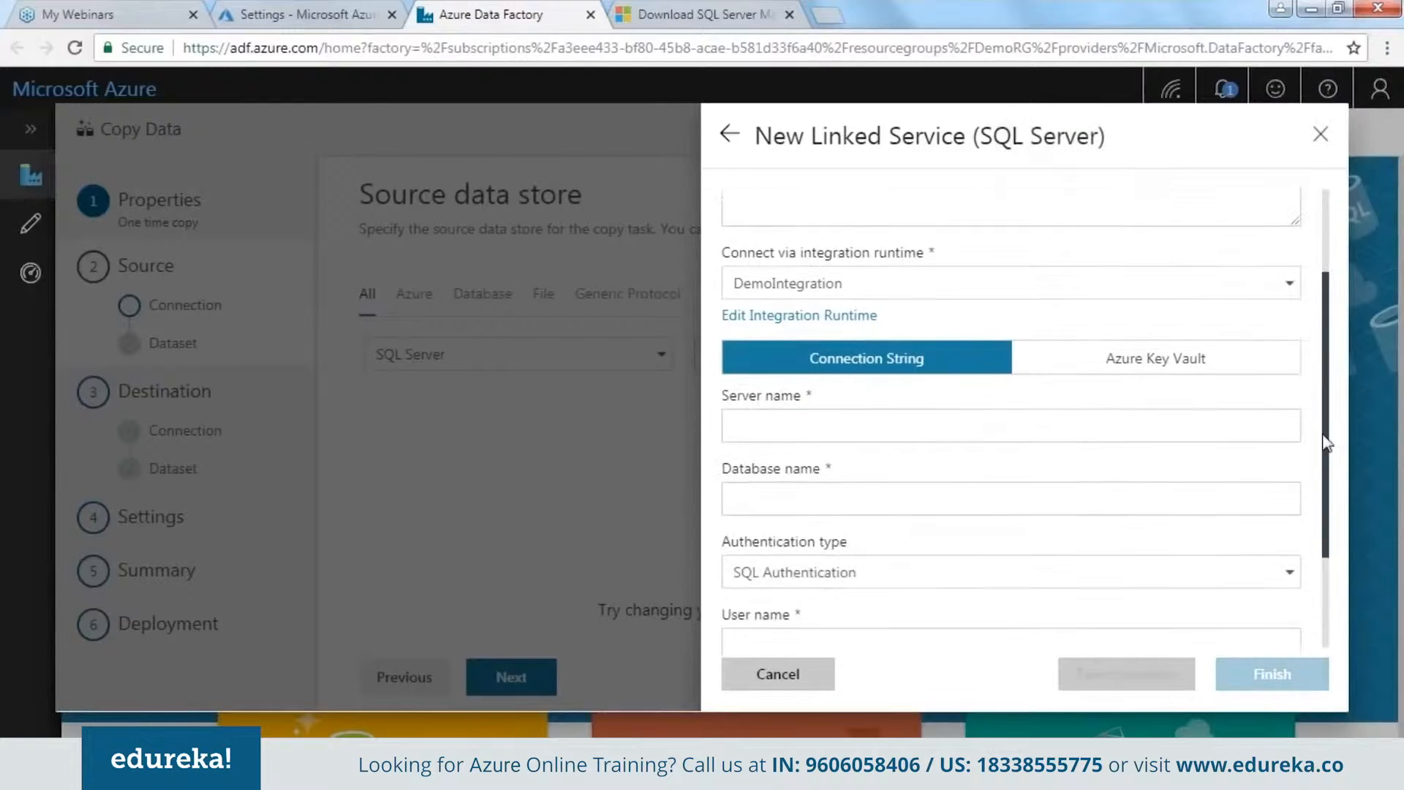
left_click(815, 405)
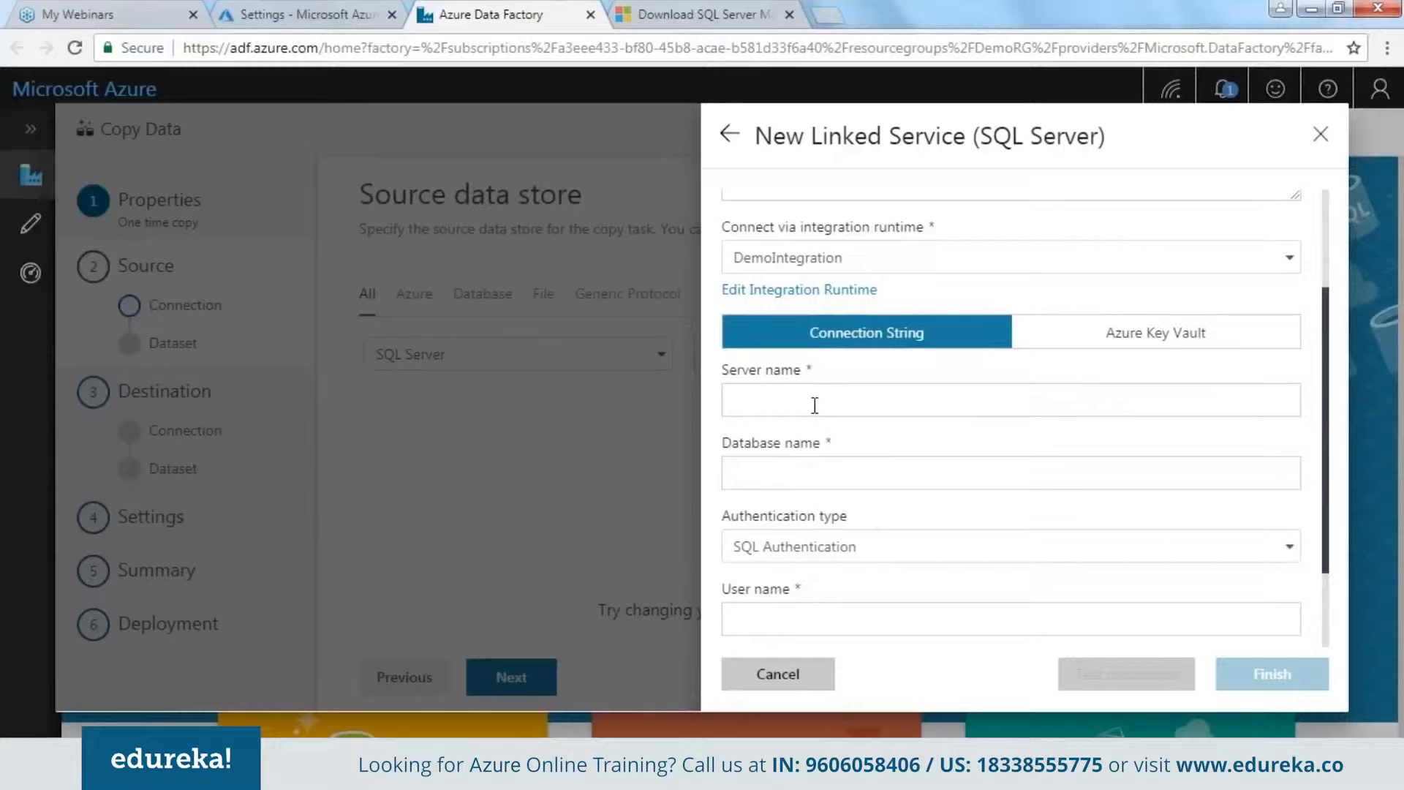
type("demoserver")
type("1100.databas")
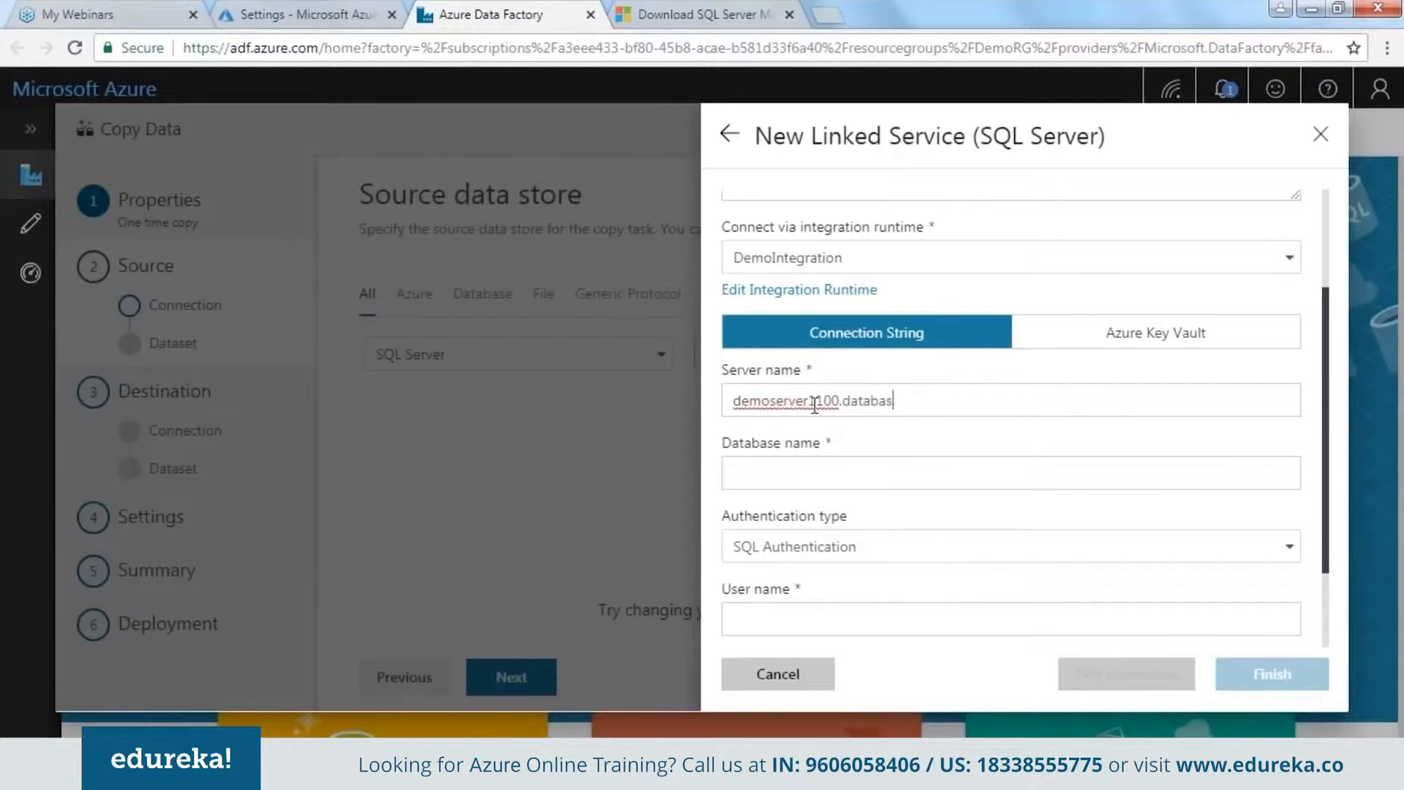
type("e.windows.net")
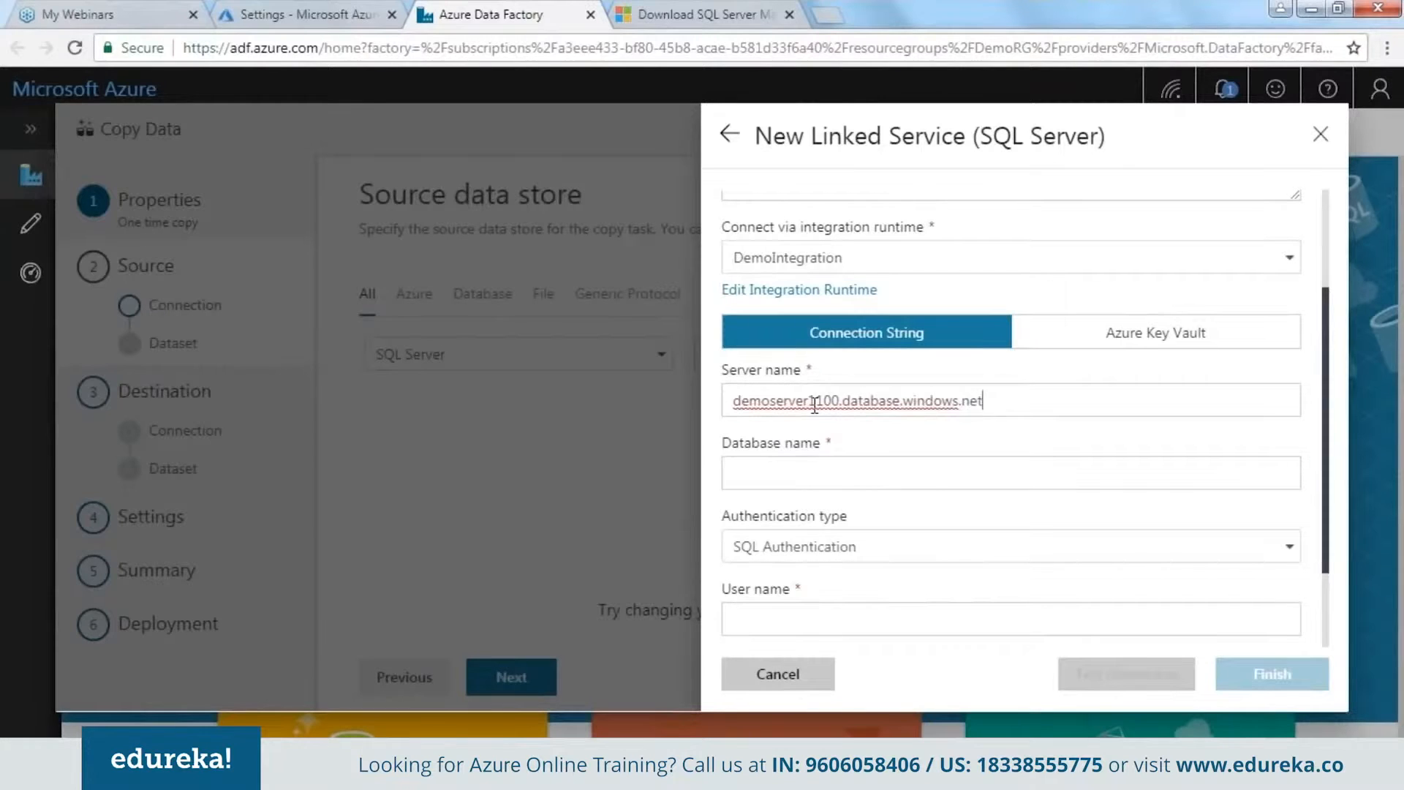
Set the linked service's database name to DemoDB321 and its user name to admindemo
left_click(810, 474)
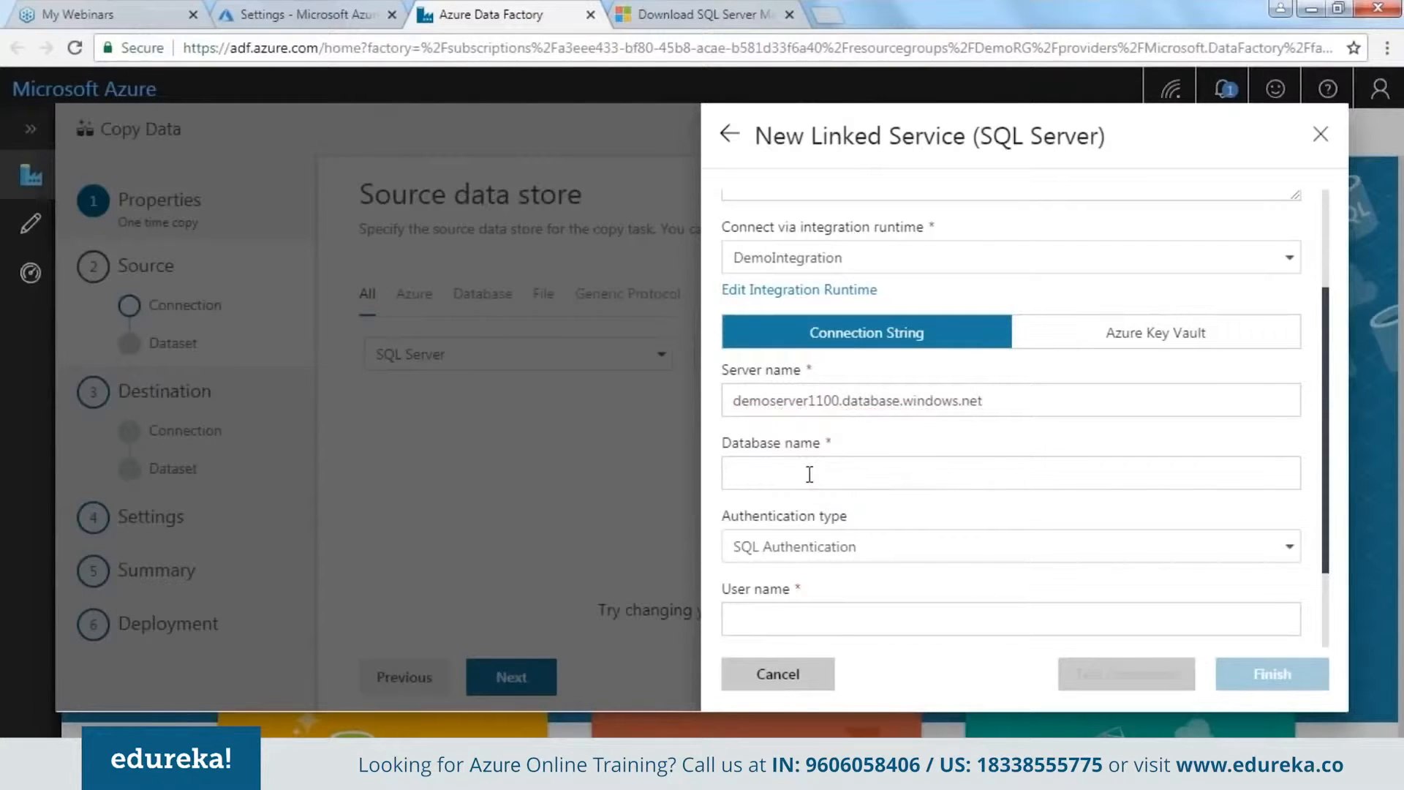
type("DemoDB321")
left_click(805, 623)
type("admindemo")
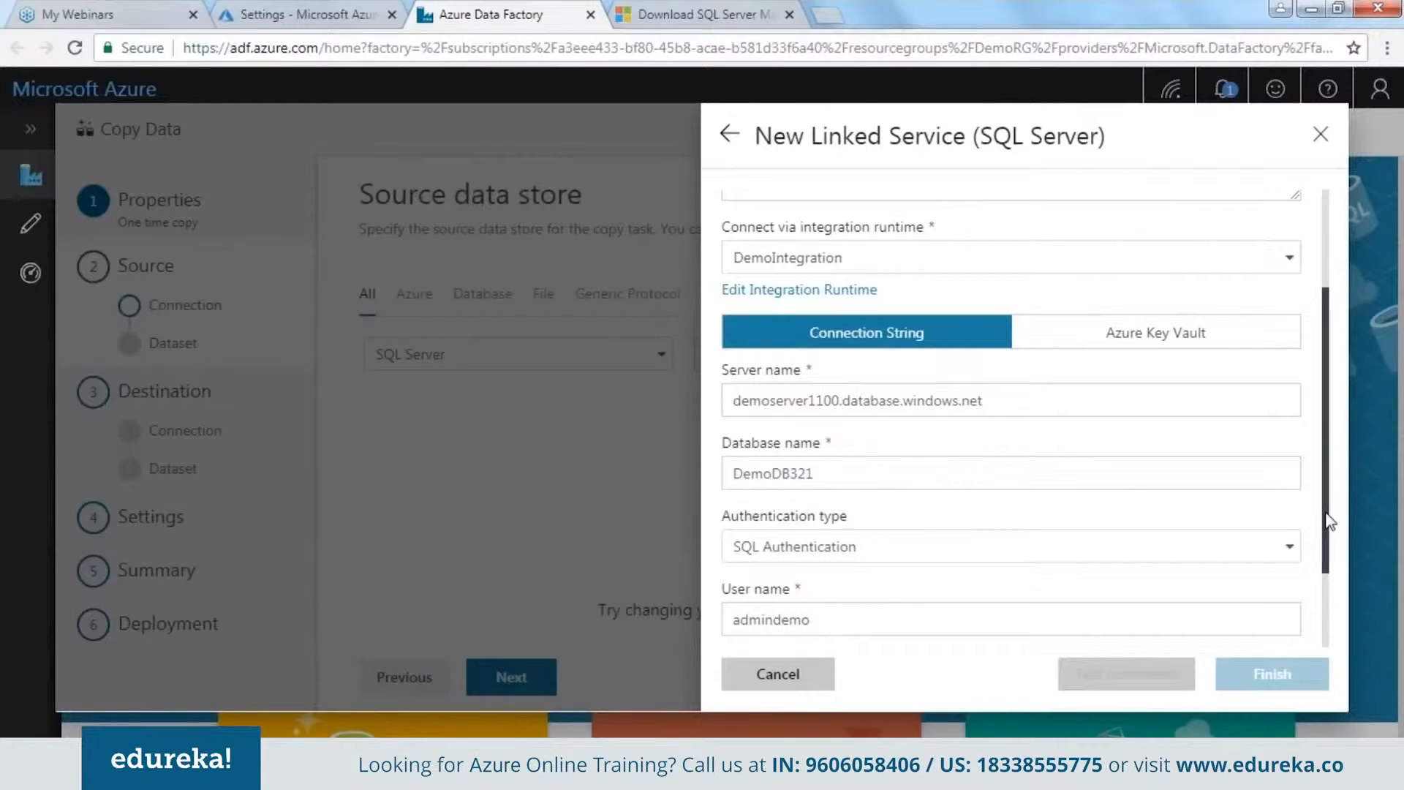
Enter the account password for SQL Authentication and finish creating the SQL Server linked service
scroll(1321, 579, "down", 1)
left_click(782, 603)
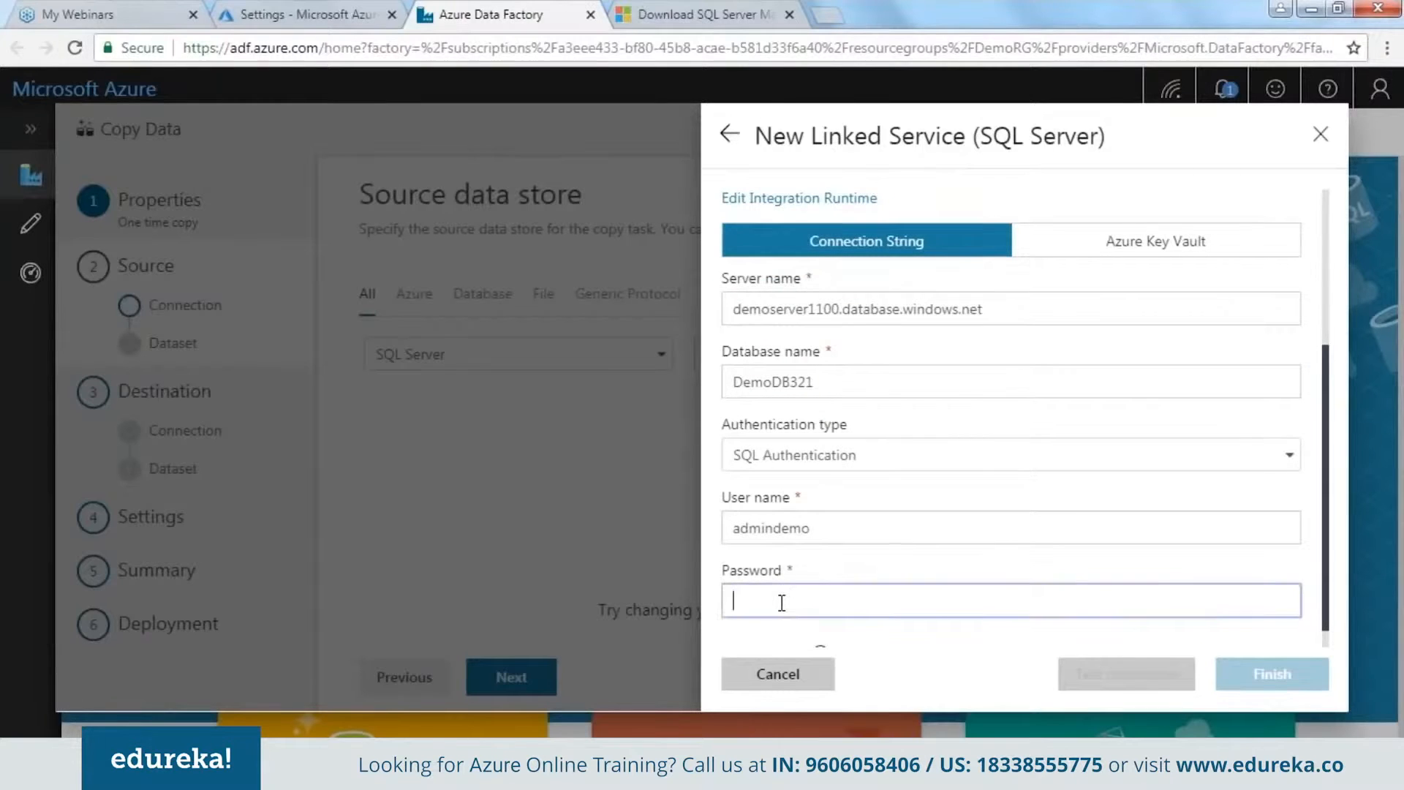
type("••••••••••••••")
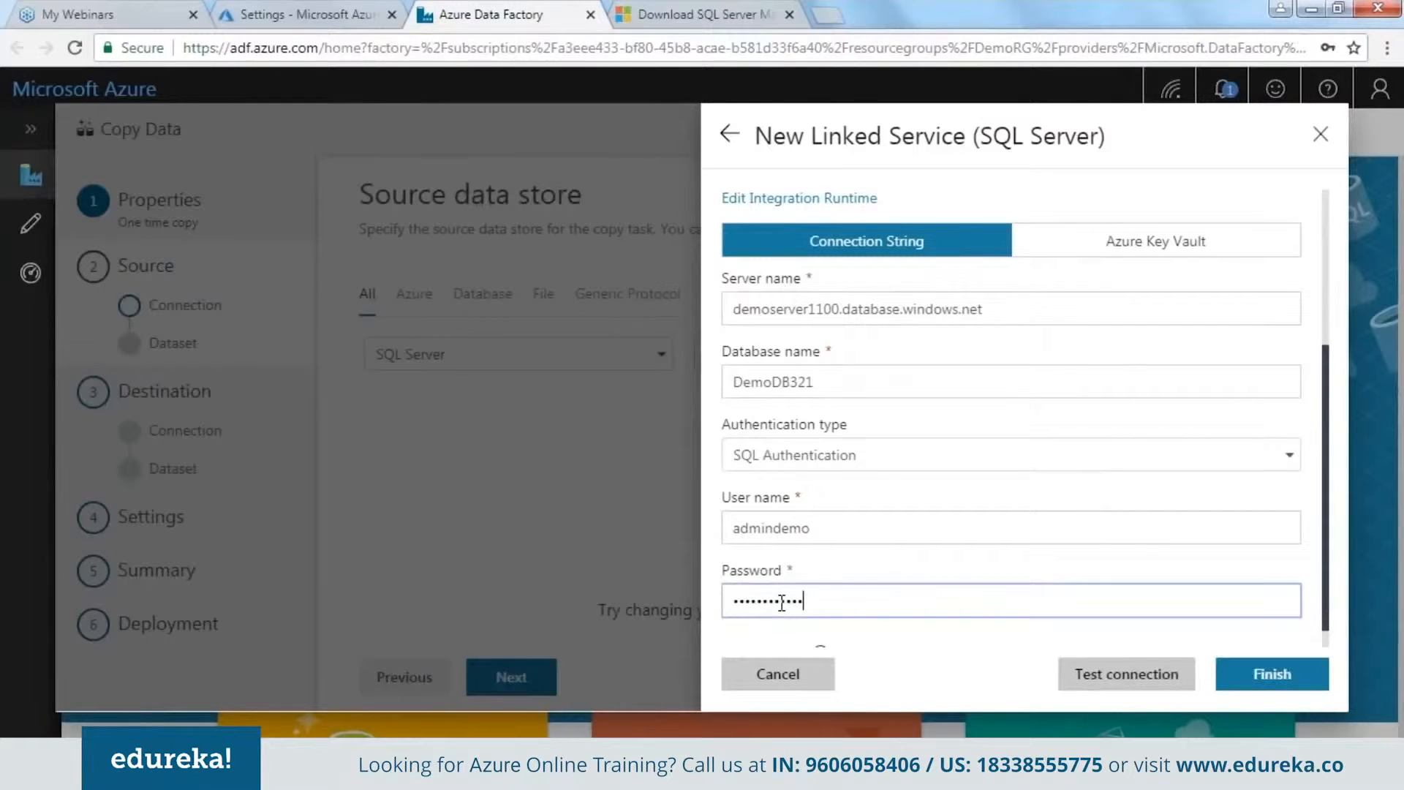
left_click(1245, 684)
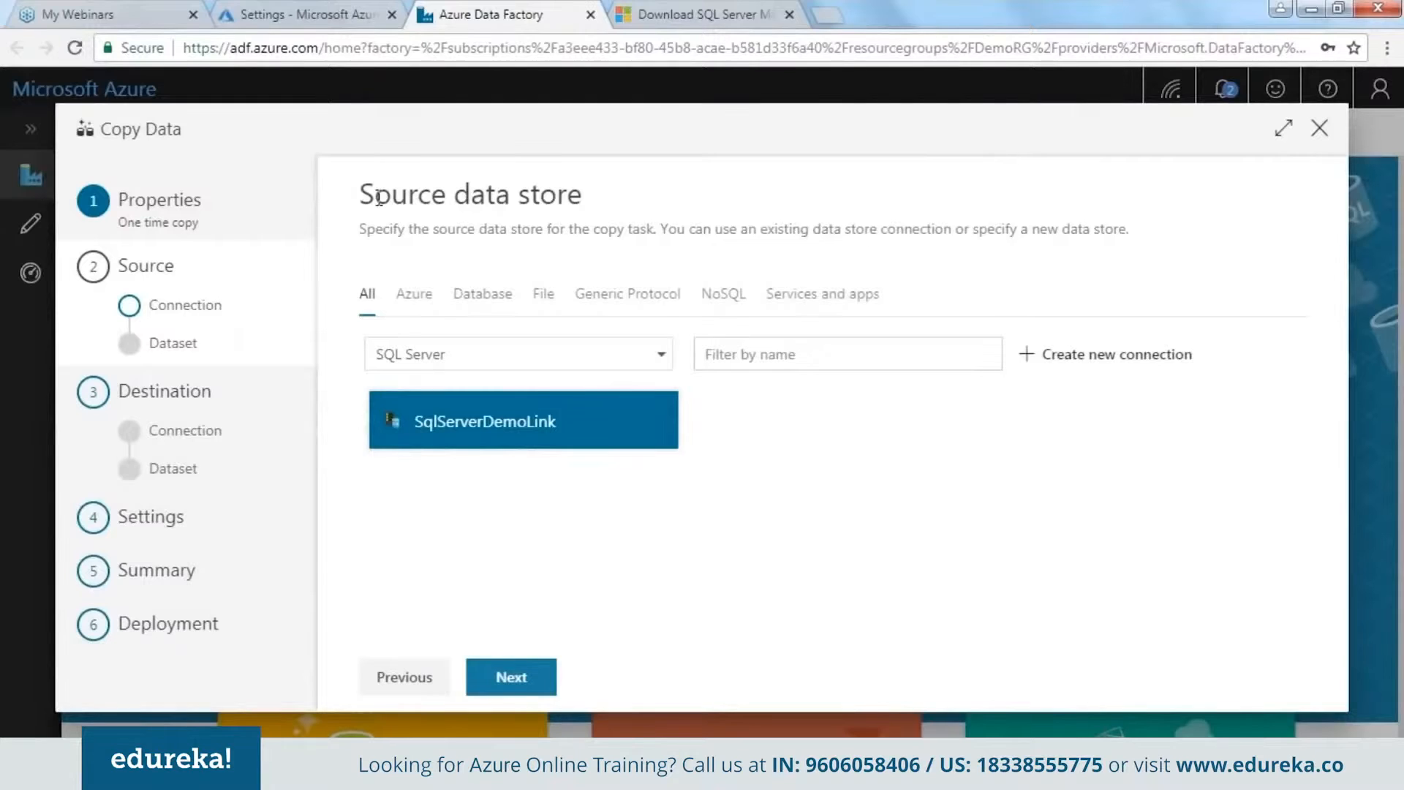
Continue with SqlServerDemoLink as the source connection and select the [dbo].[emp3] table, filtering by emp3
mouse_move(452, 415)
left_click(513, 678)
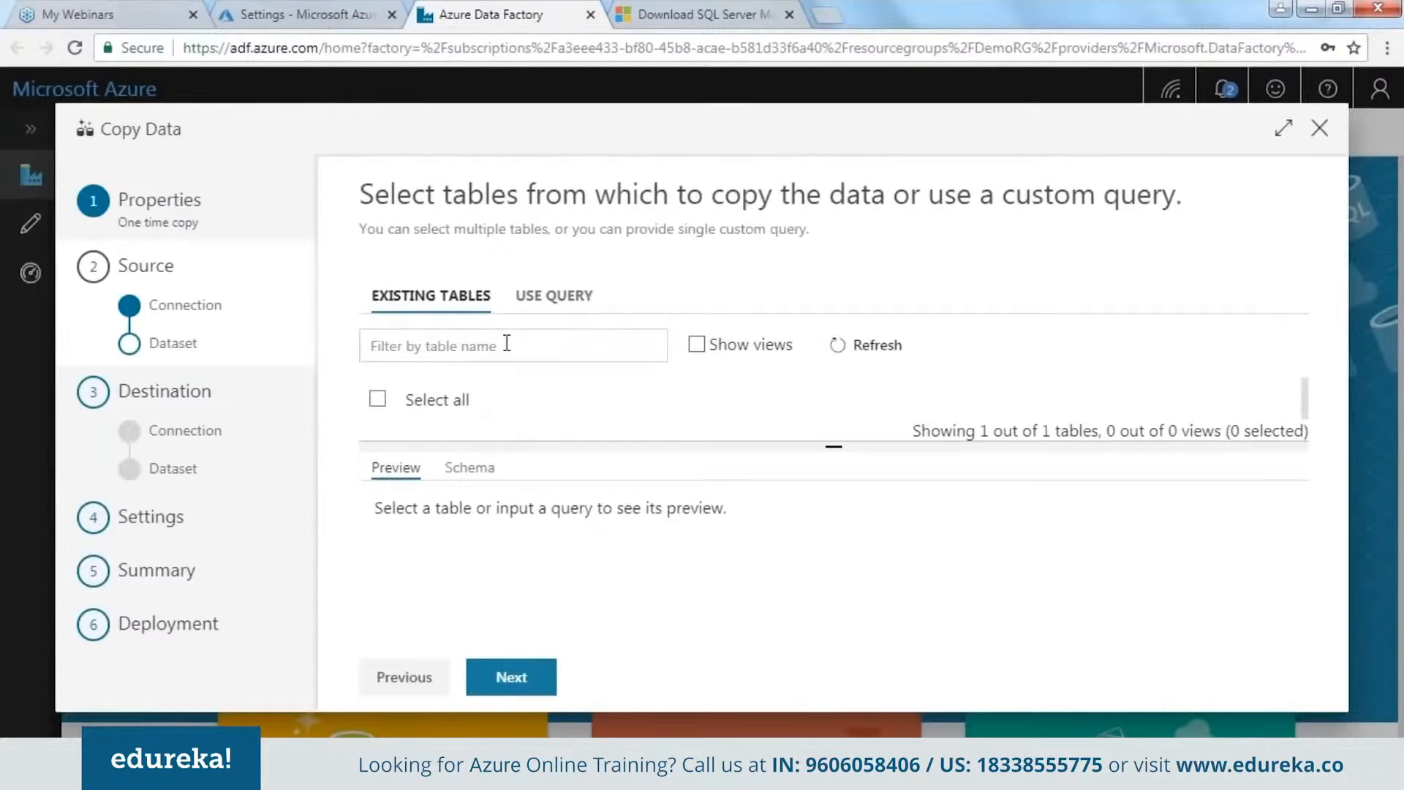
left_click(509, 348)
type("emp3")
left_click(838, 346)
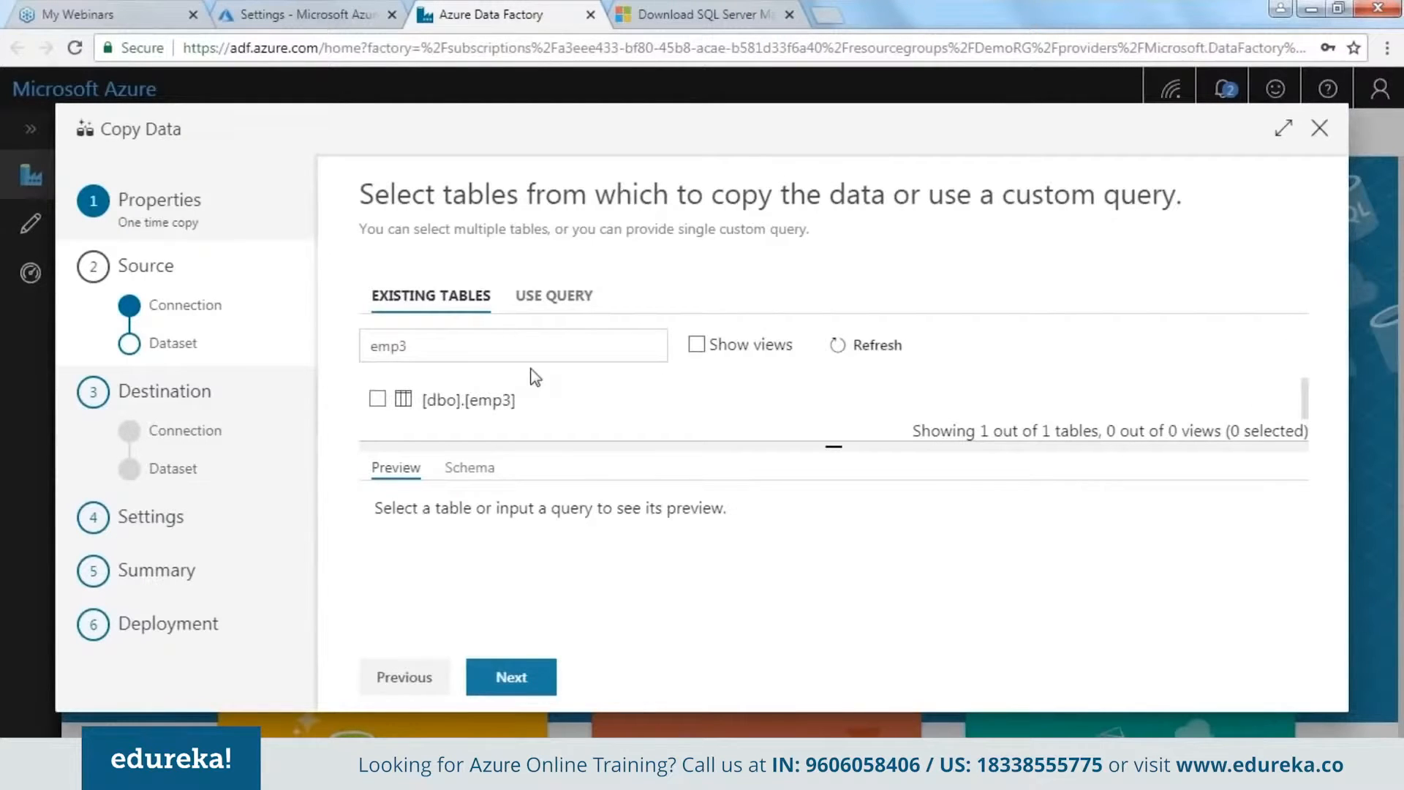
left_click(380, 403)
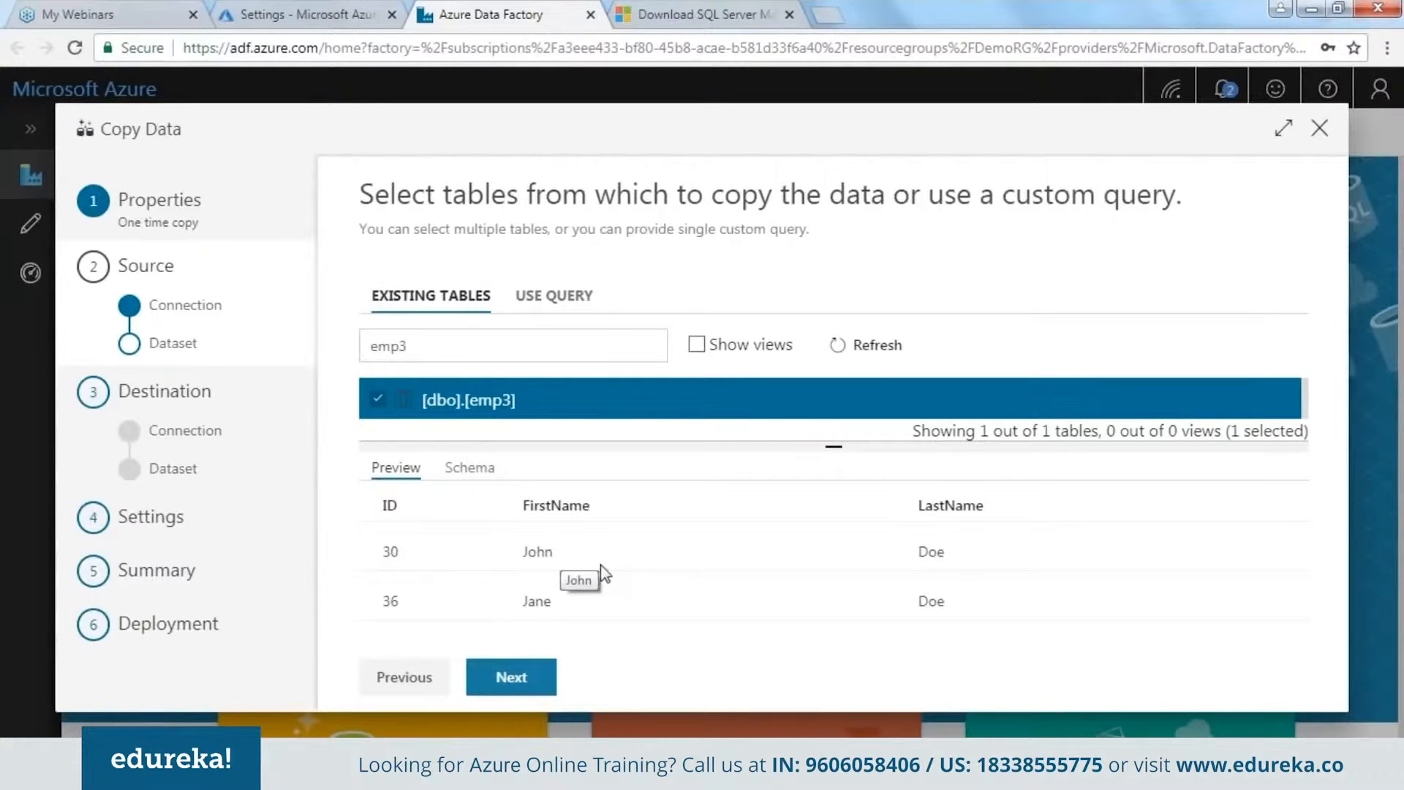
Continue to the destination data store and filter its connections by the Azure Blob Storage type
left_click(505, 677)
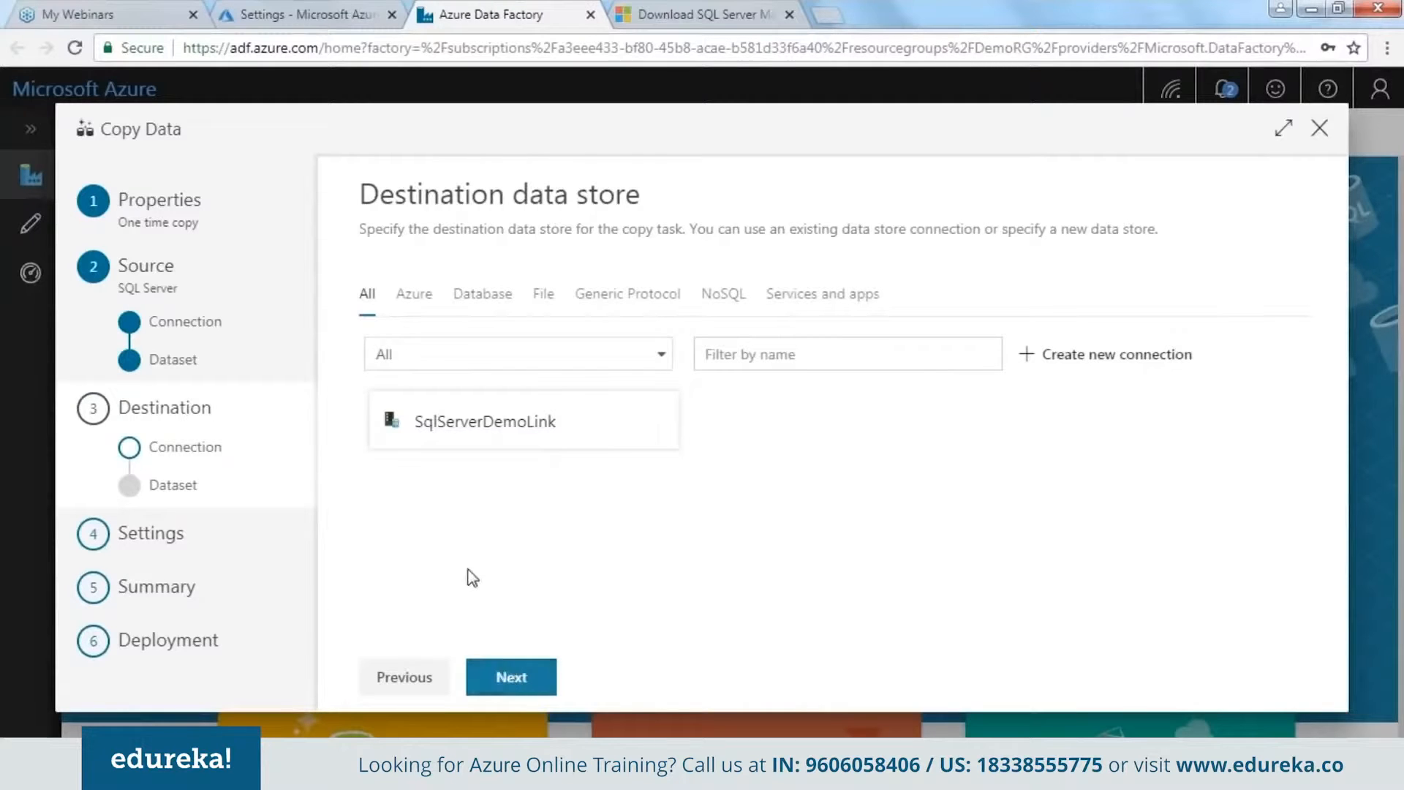
left_click(662, 362)
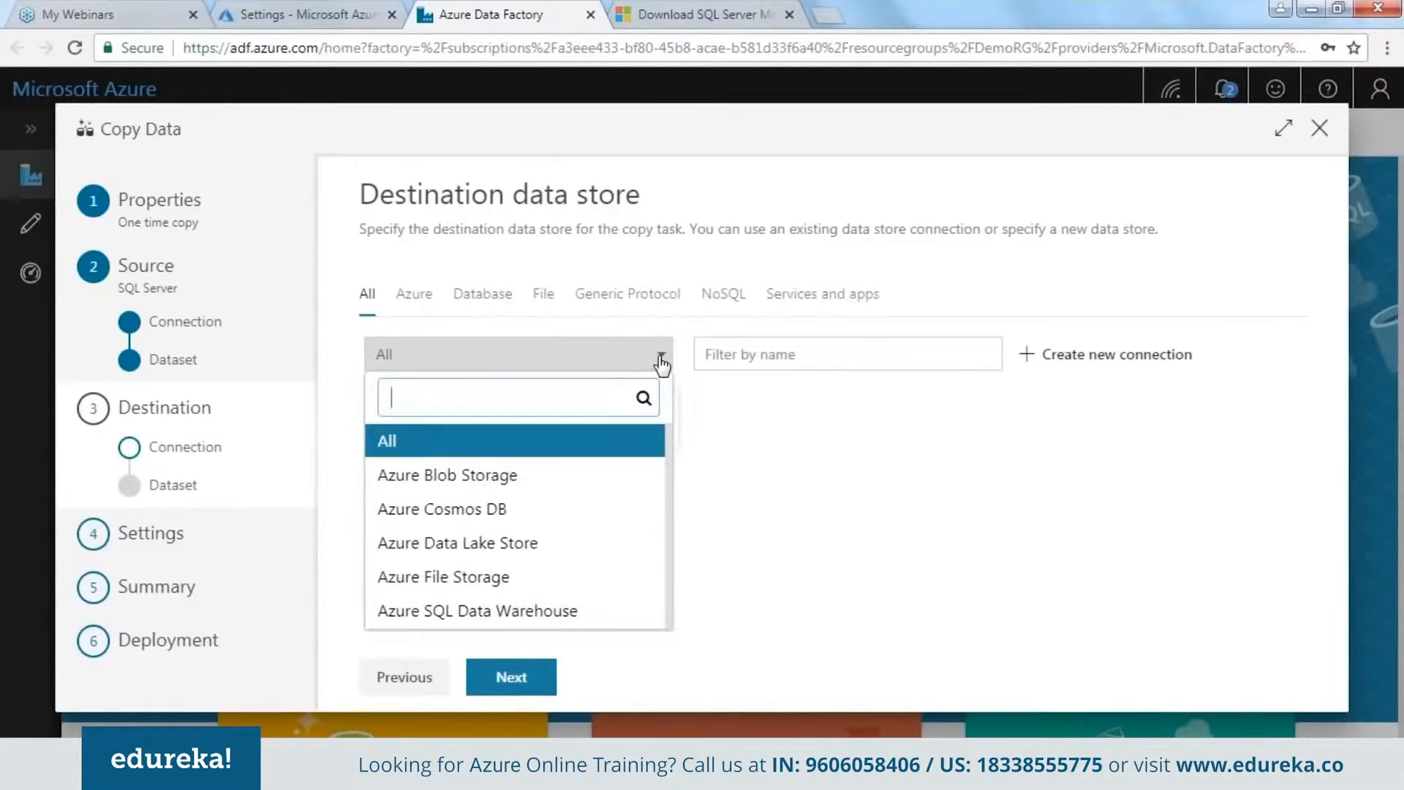
left_click(480, 477)
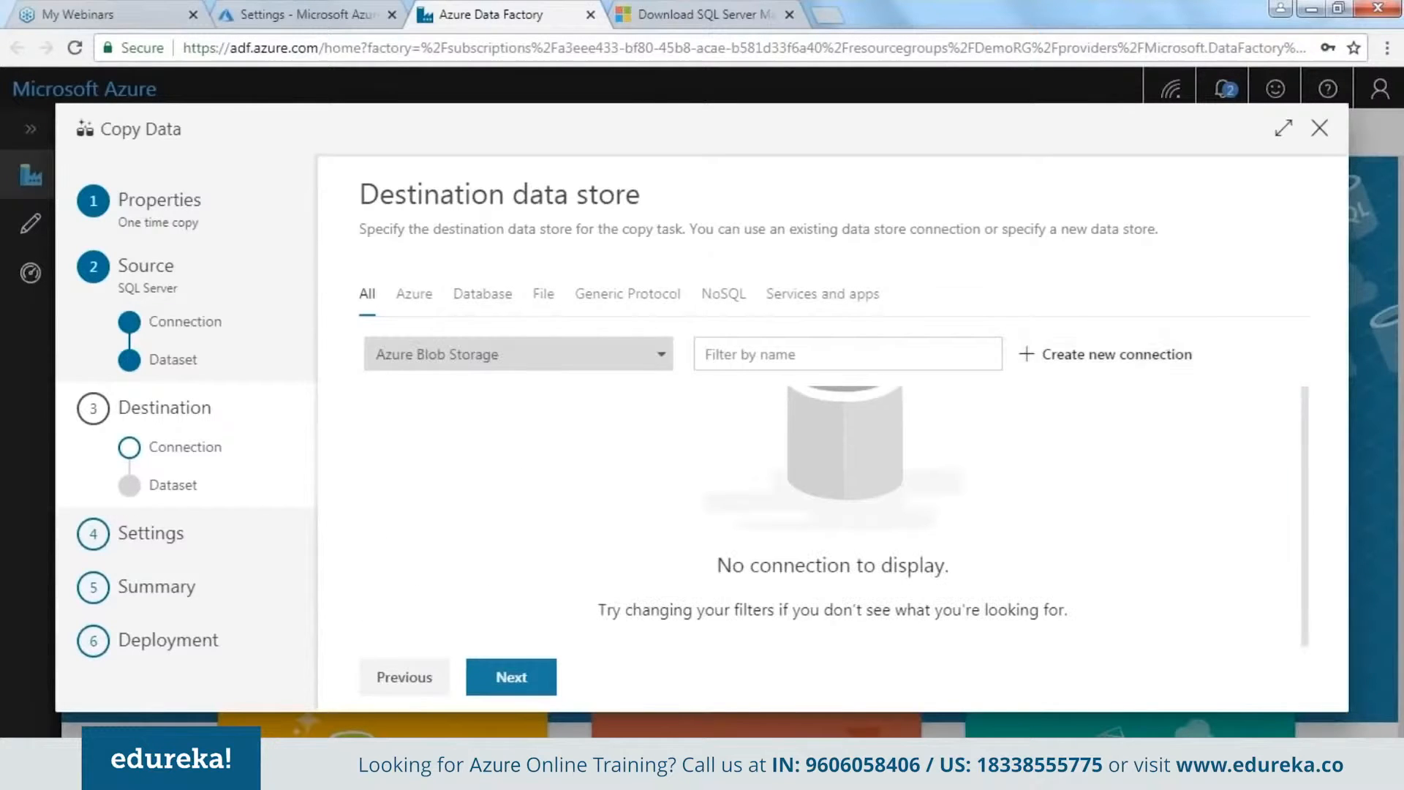
left_click(1029, 360)
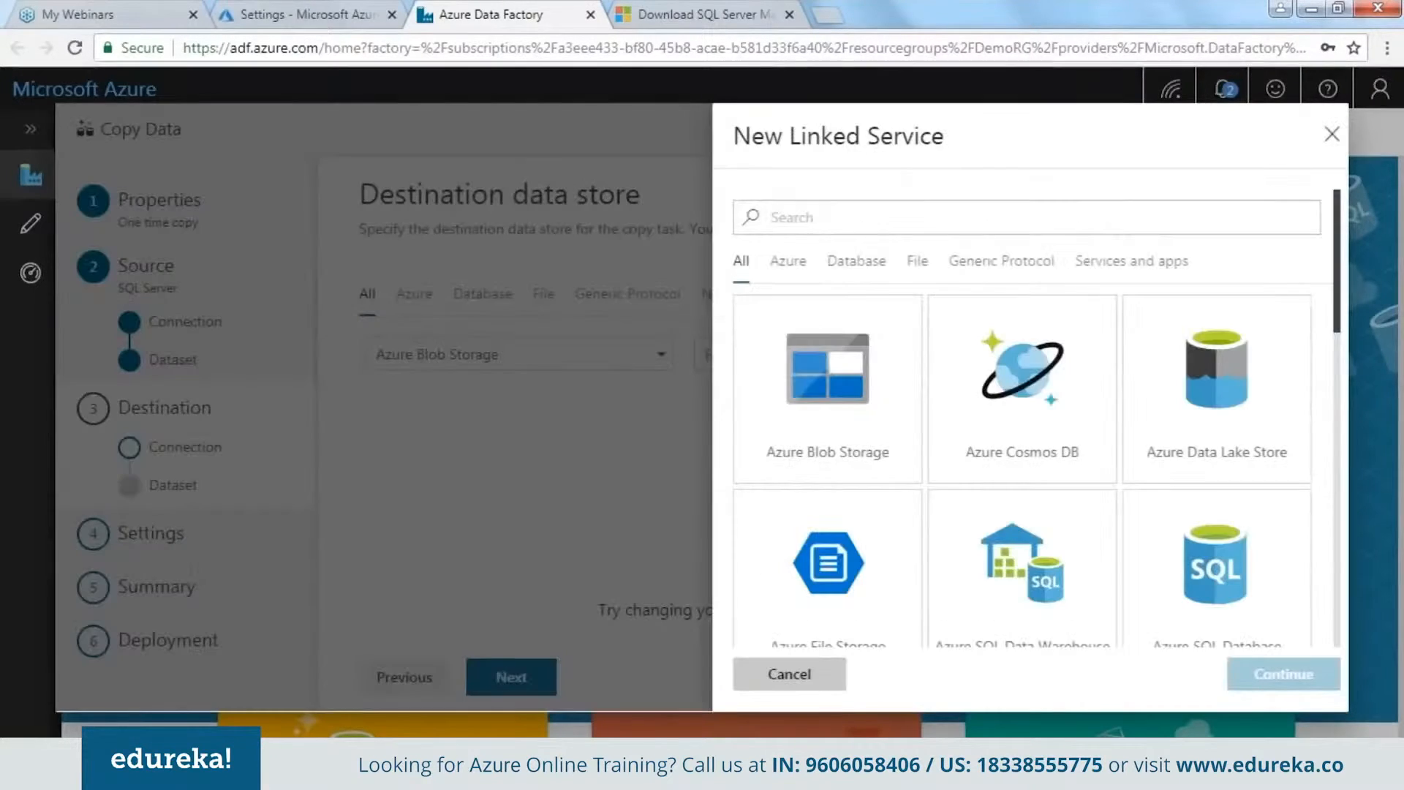
left_click(1272, 673)
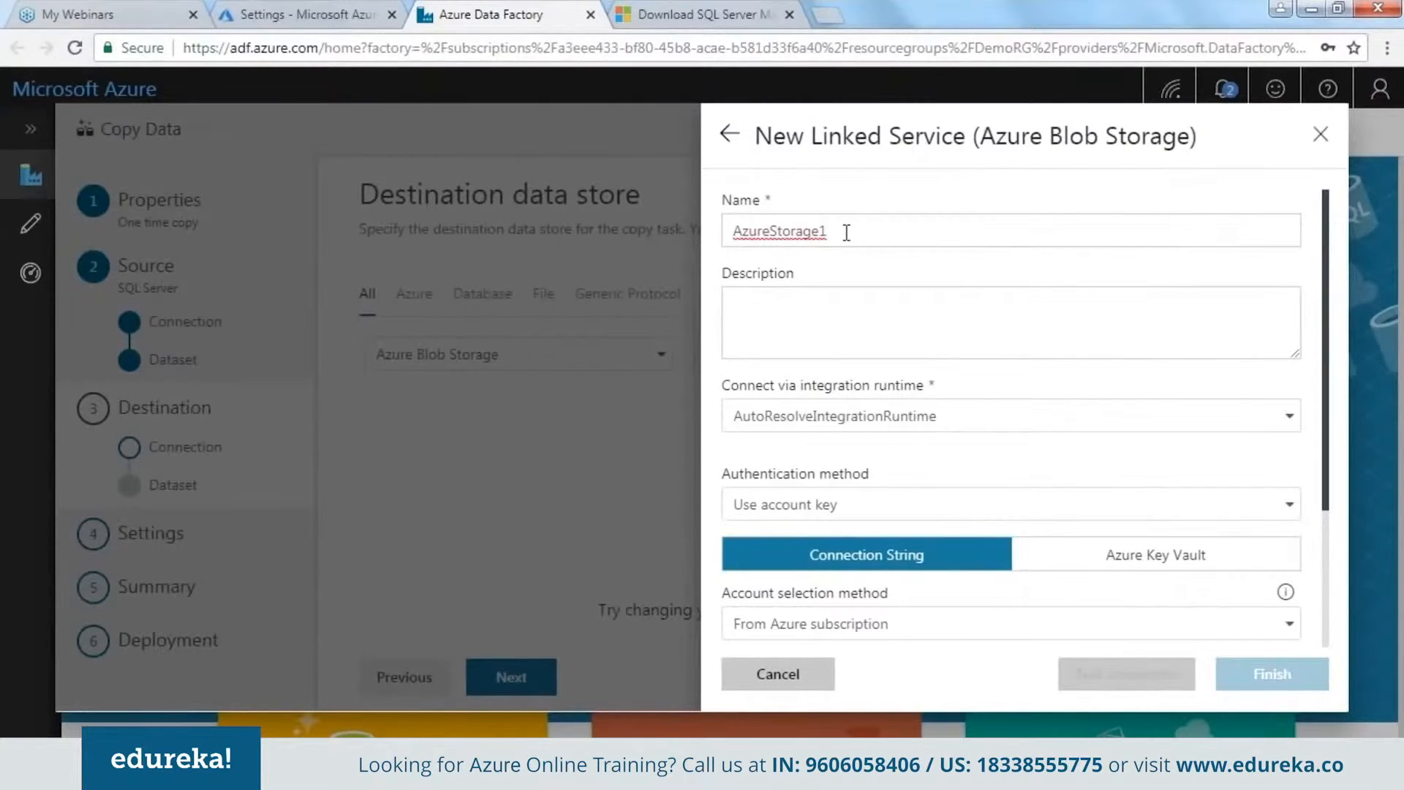
key("BackSpace")
type("DemoLink")
left_click(1019, 423)
left_click(753, 451)
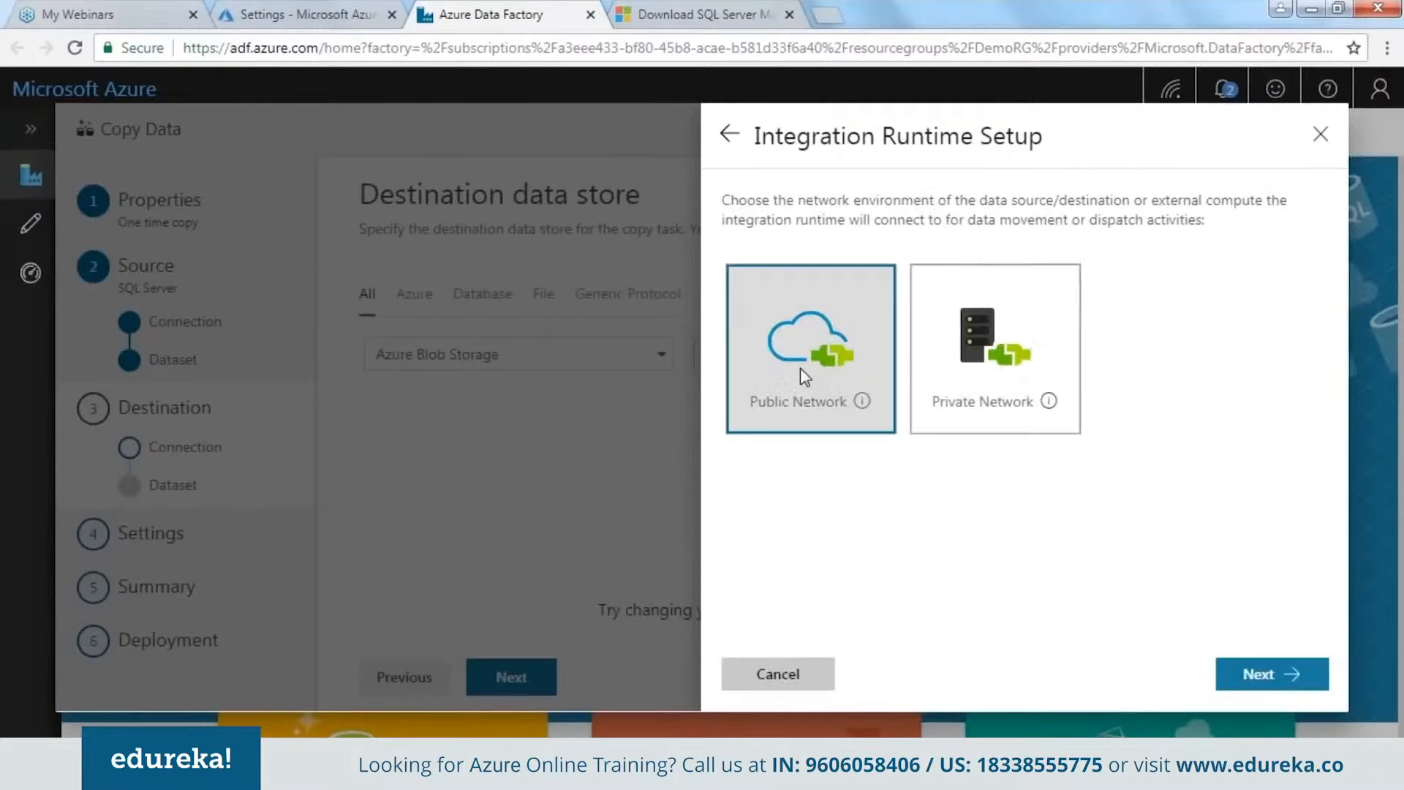
double_click(800, 367)
double_click(889, 306)
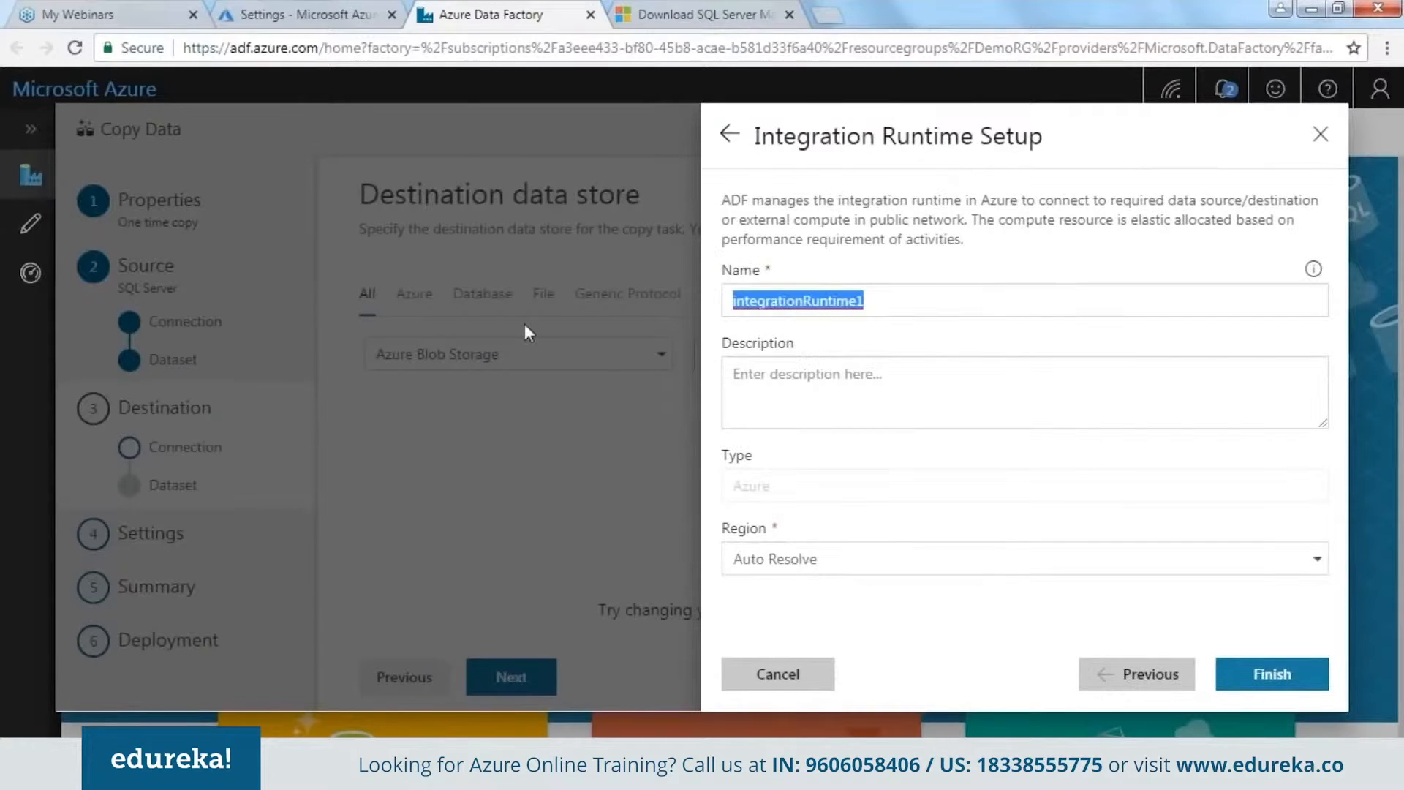
left_click(1320, 139)
Start a new Azure Blob Storage linked service named AzureStorageDemoLink that connects via the DemoIntegration runtime
left_click(1033, 363)
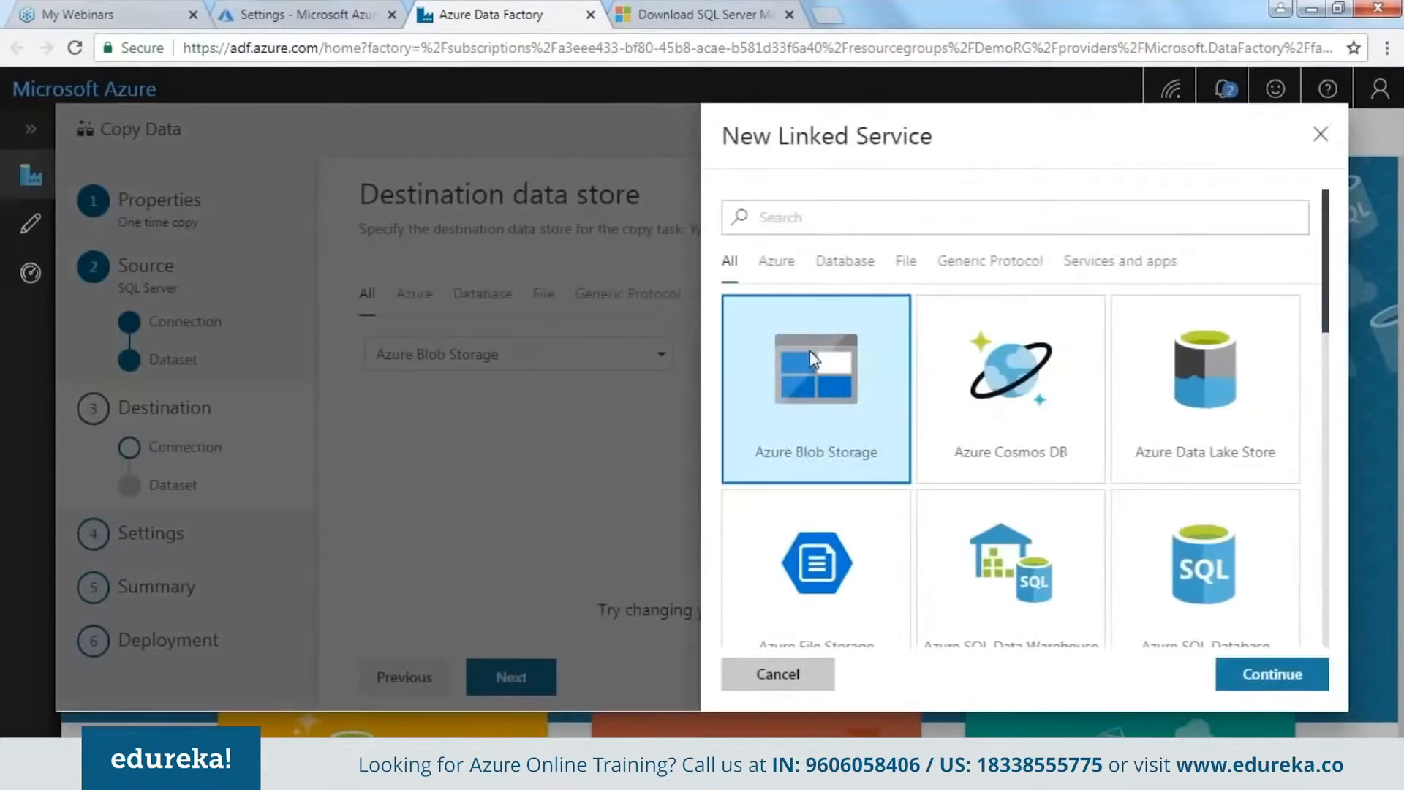
left_click(1282, 669)
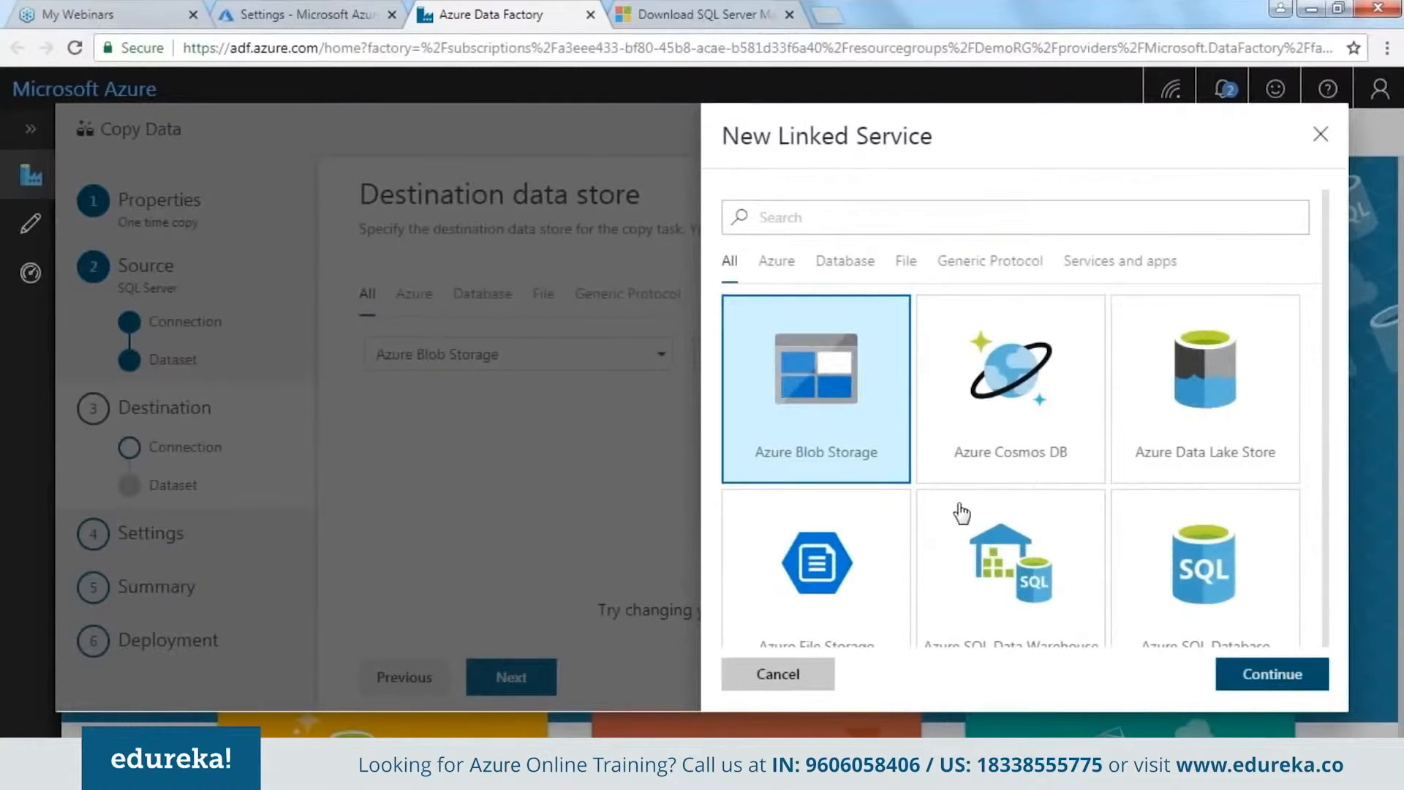
left_click_drag(853, 238, 589, 231)
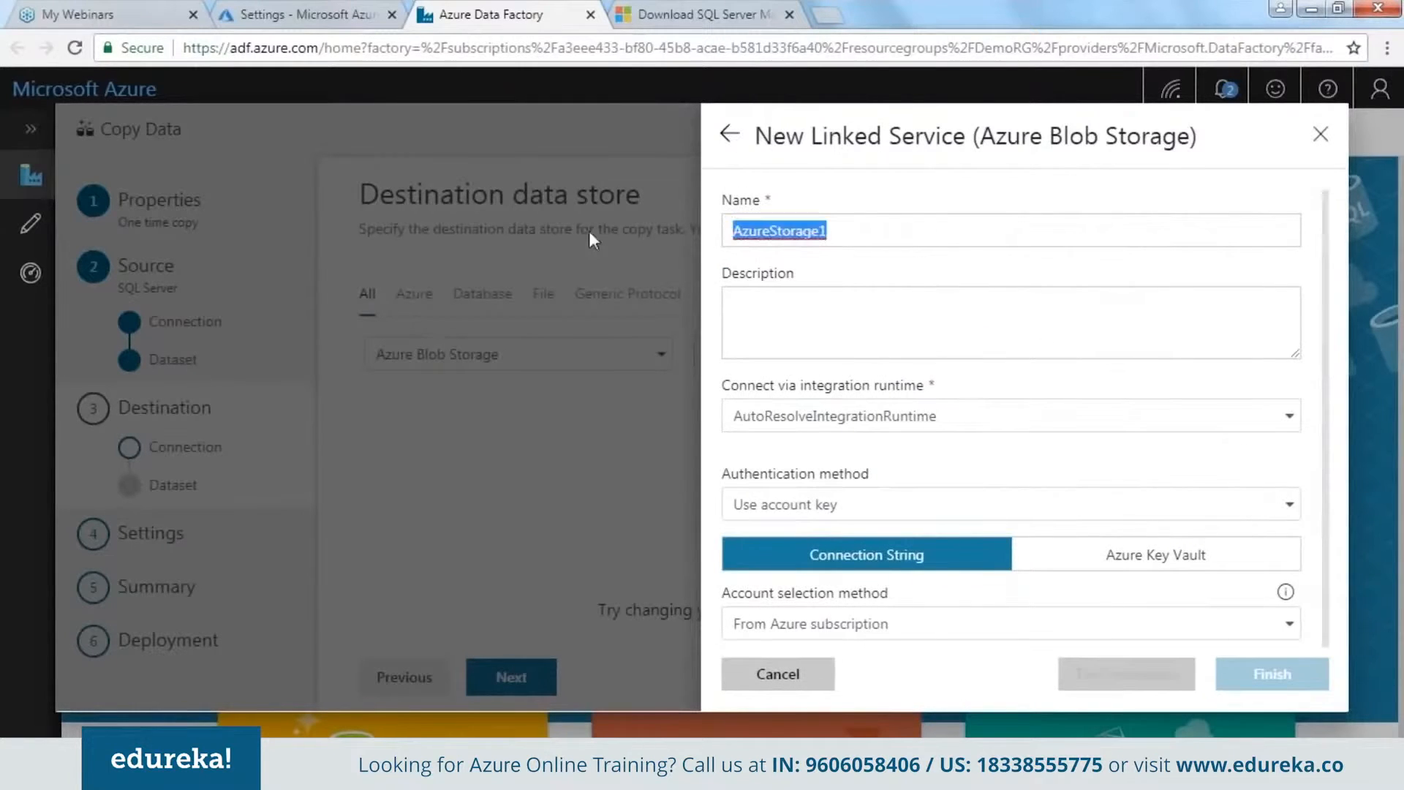
type("AzureStorage")
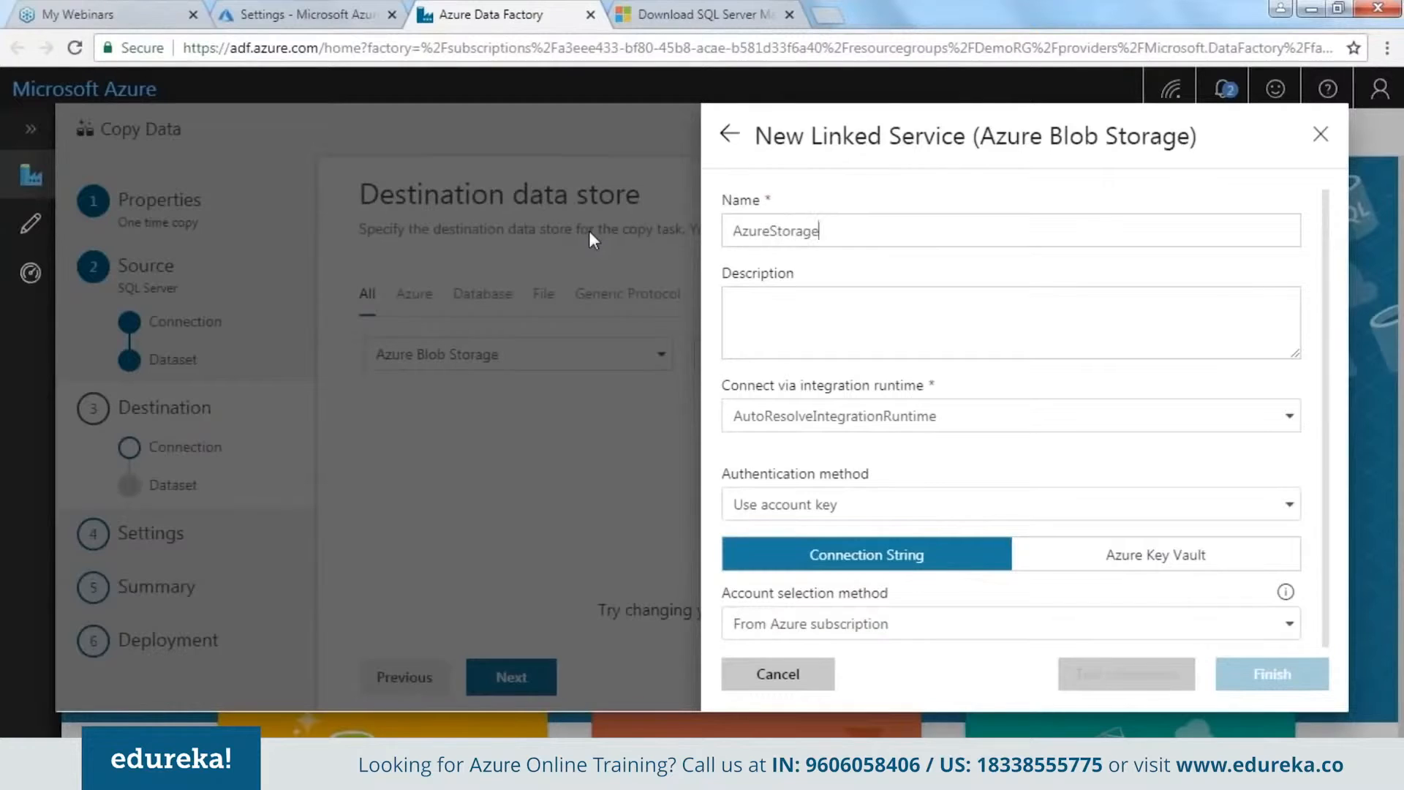
type("DemoLink")
left_click(950, 422)
left_click(943, 517)
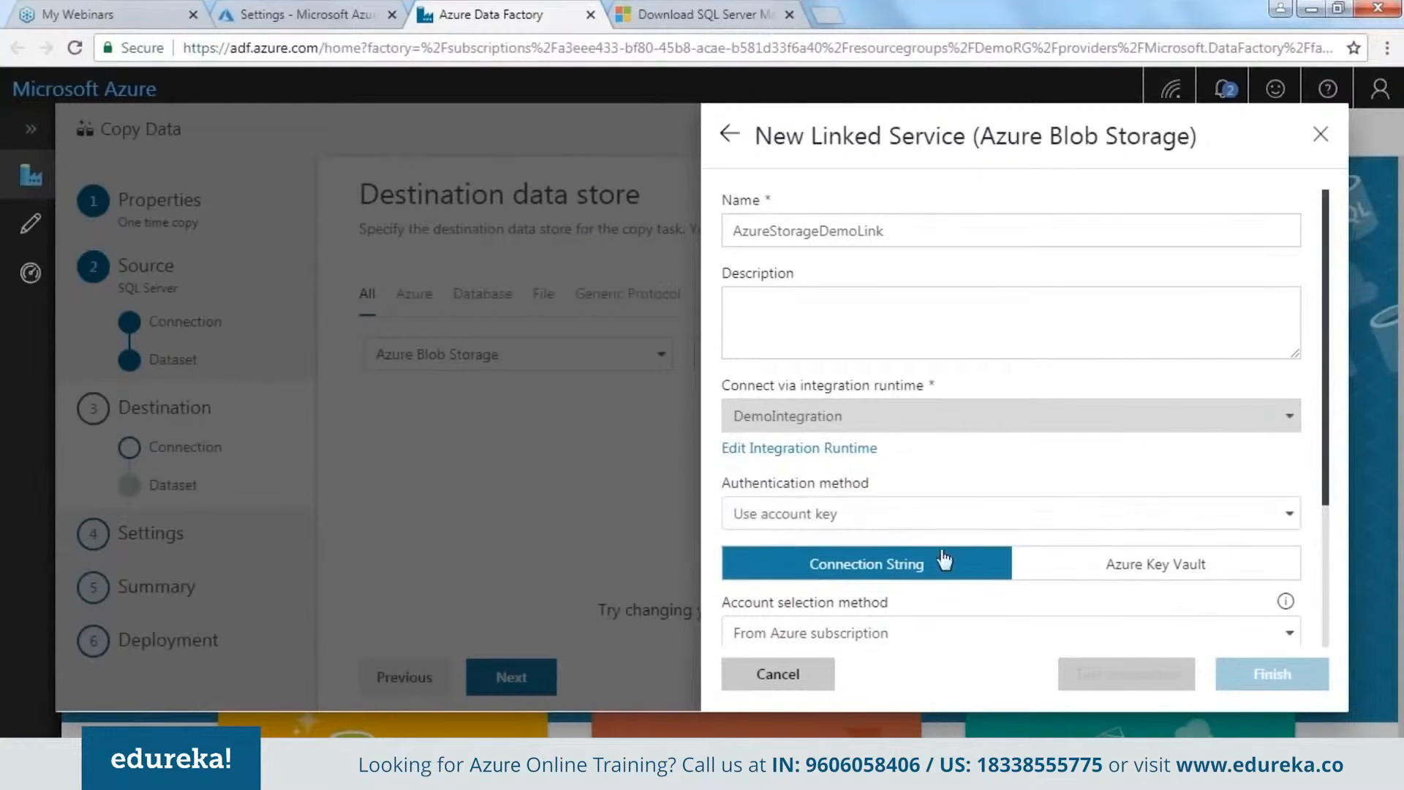
Select safordemo as the storage account from the Azure subscription and finish creating the Azure Blob Storage linked service
scroll(944, 559, "down", 3)
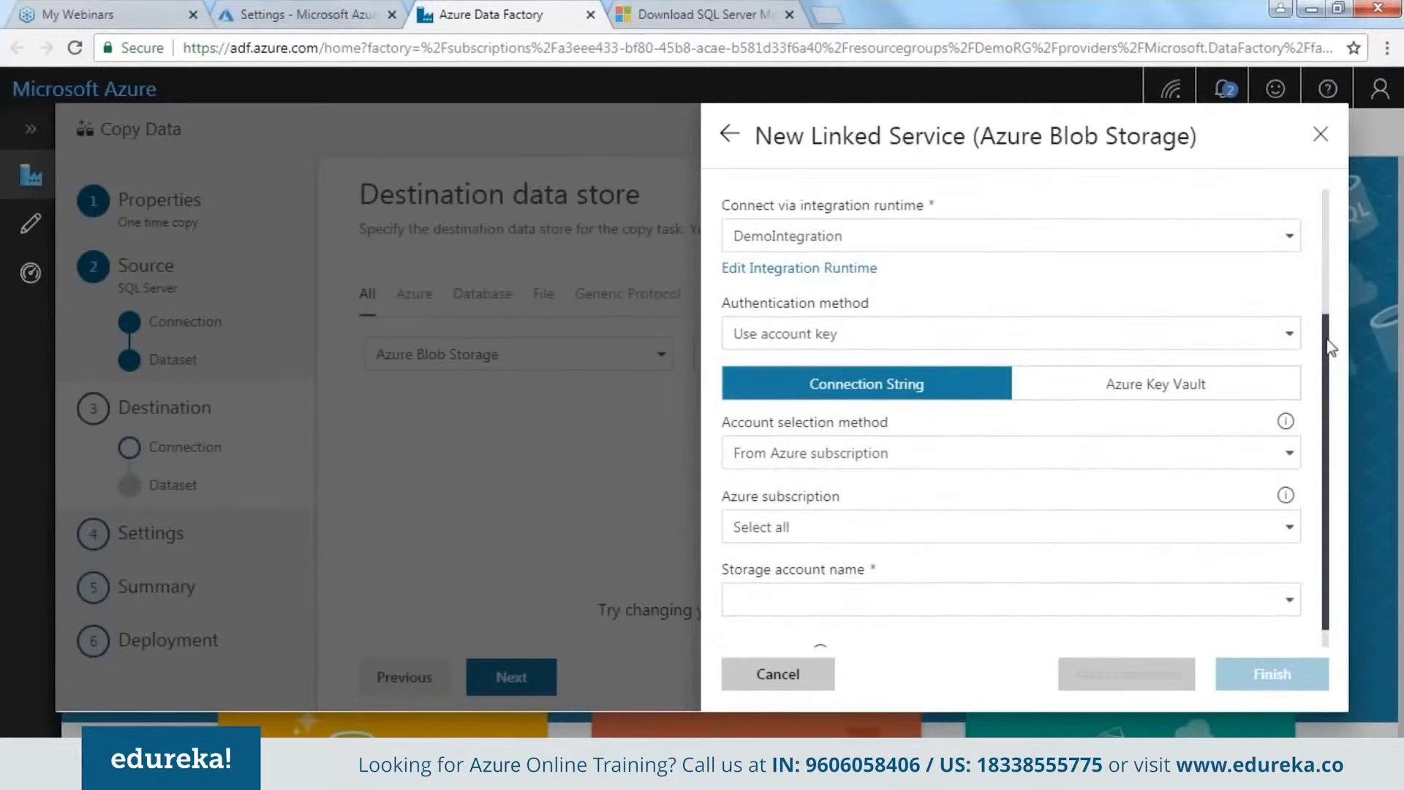
scroll(1330, 347, "up", 1)
left_click(1203, 398)
left_click(1203, 400)
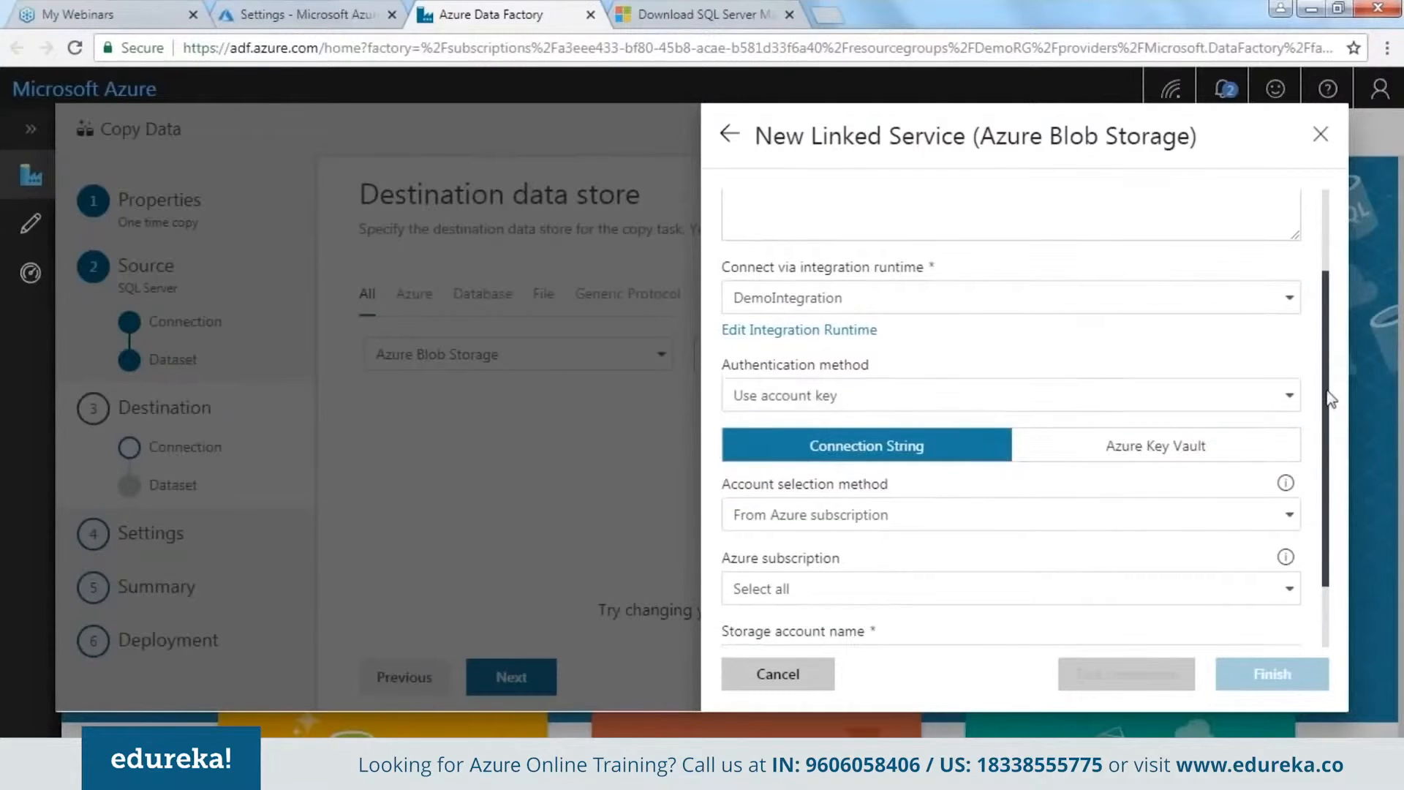
scroll(1331, 399, "up", 2)
scroll(1327, 439, "down", 3)
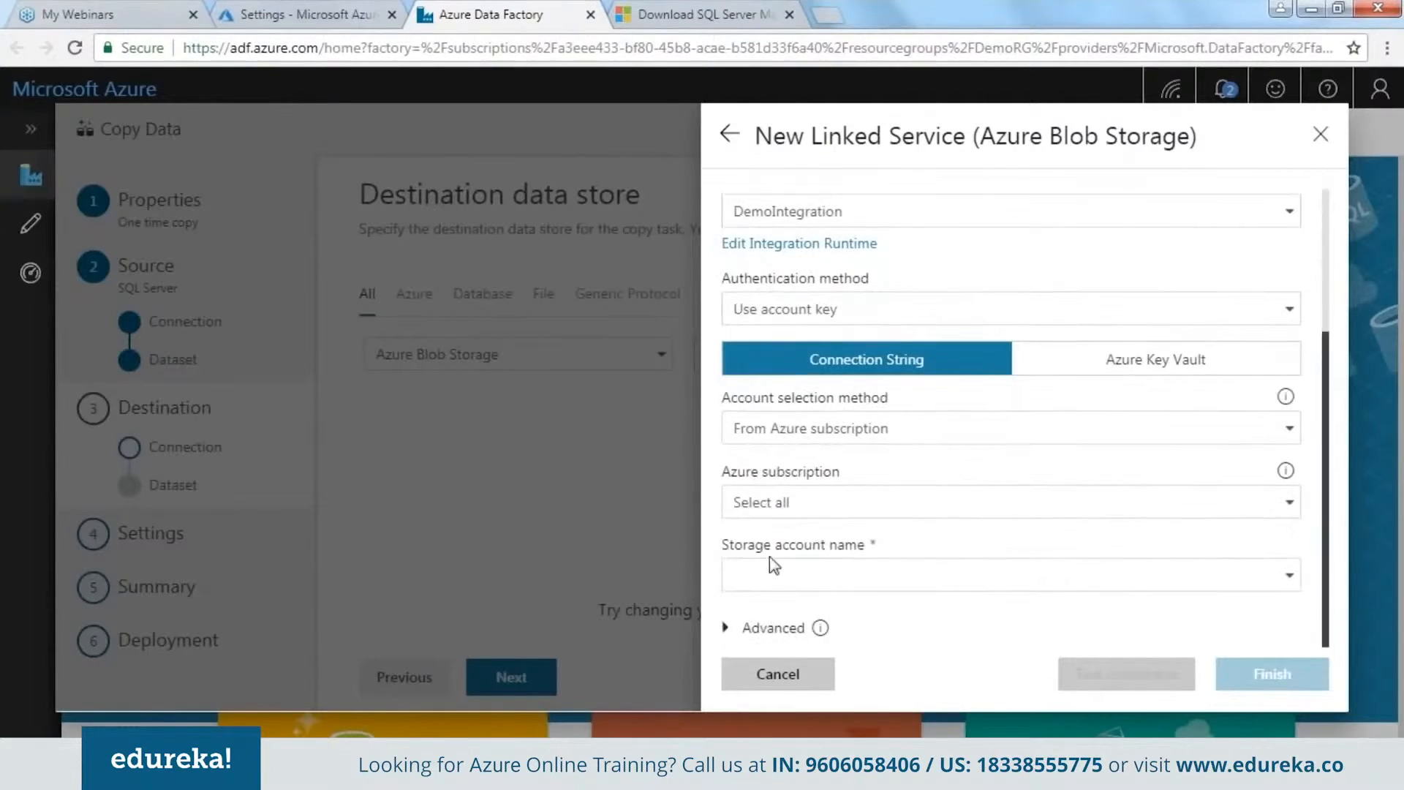
left_click(770, 562)
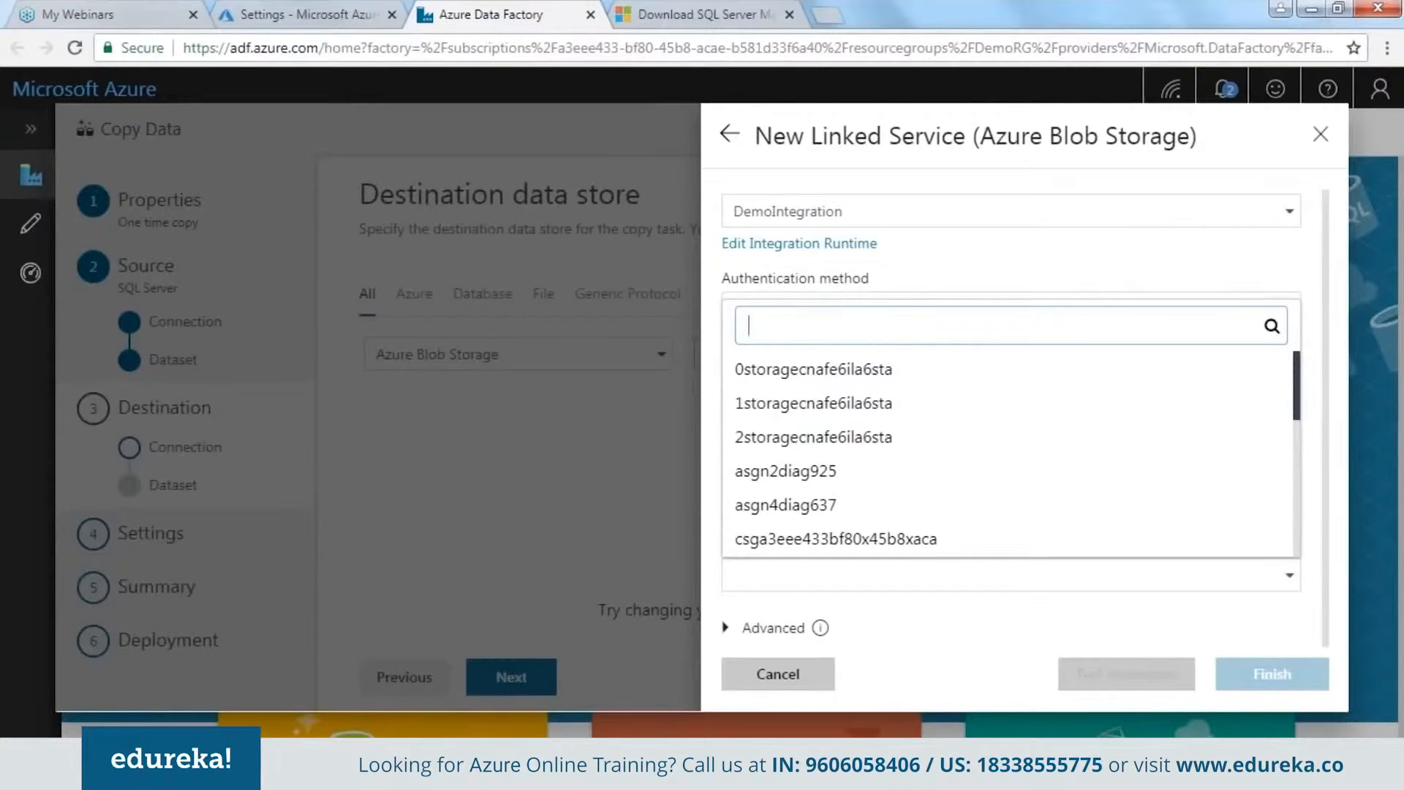
scroll(1288, 429, "down", 4)
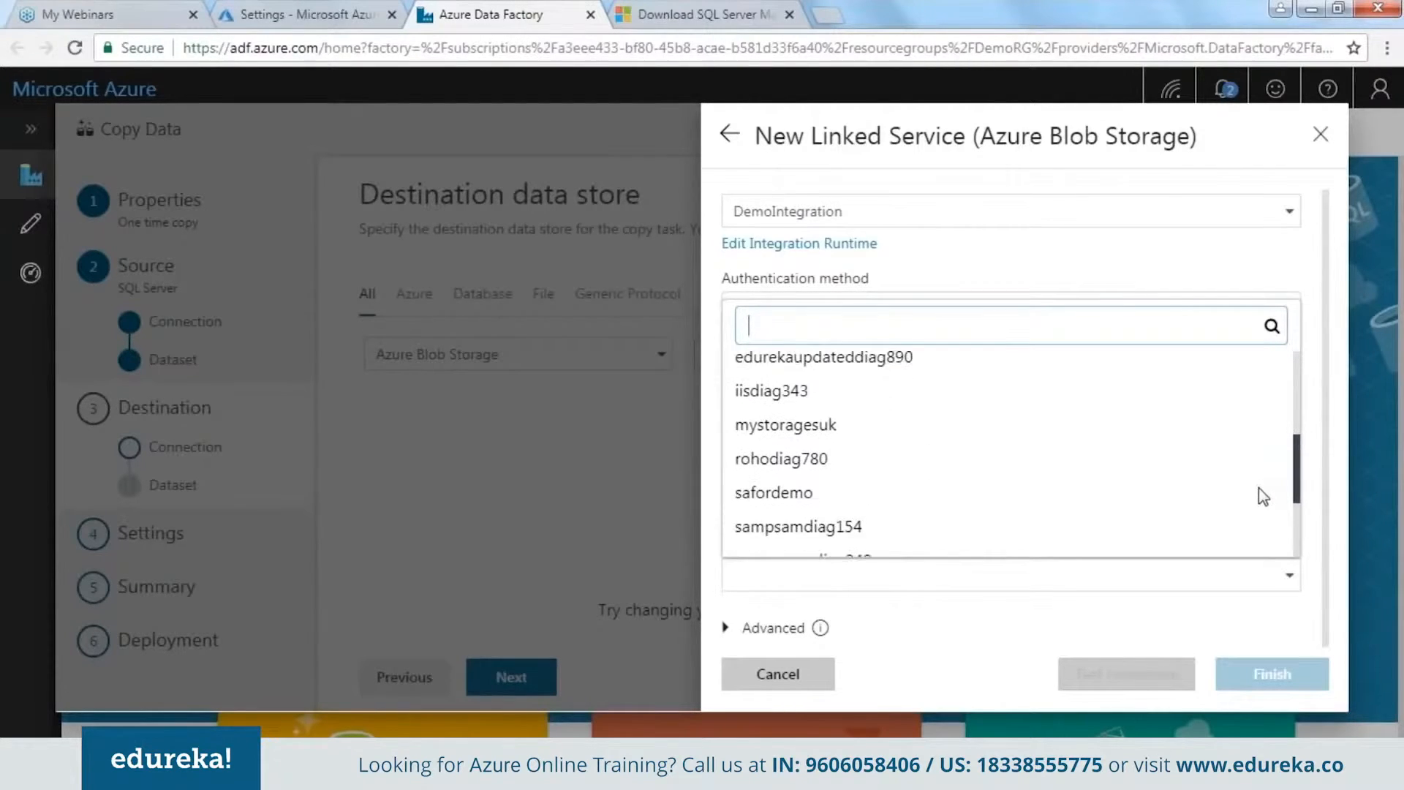
scroll(1263, 498, "down", 1)
scroll(1263, 502, "down", 1)
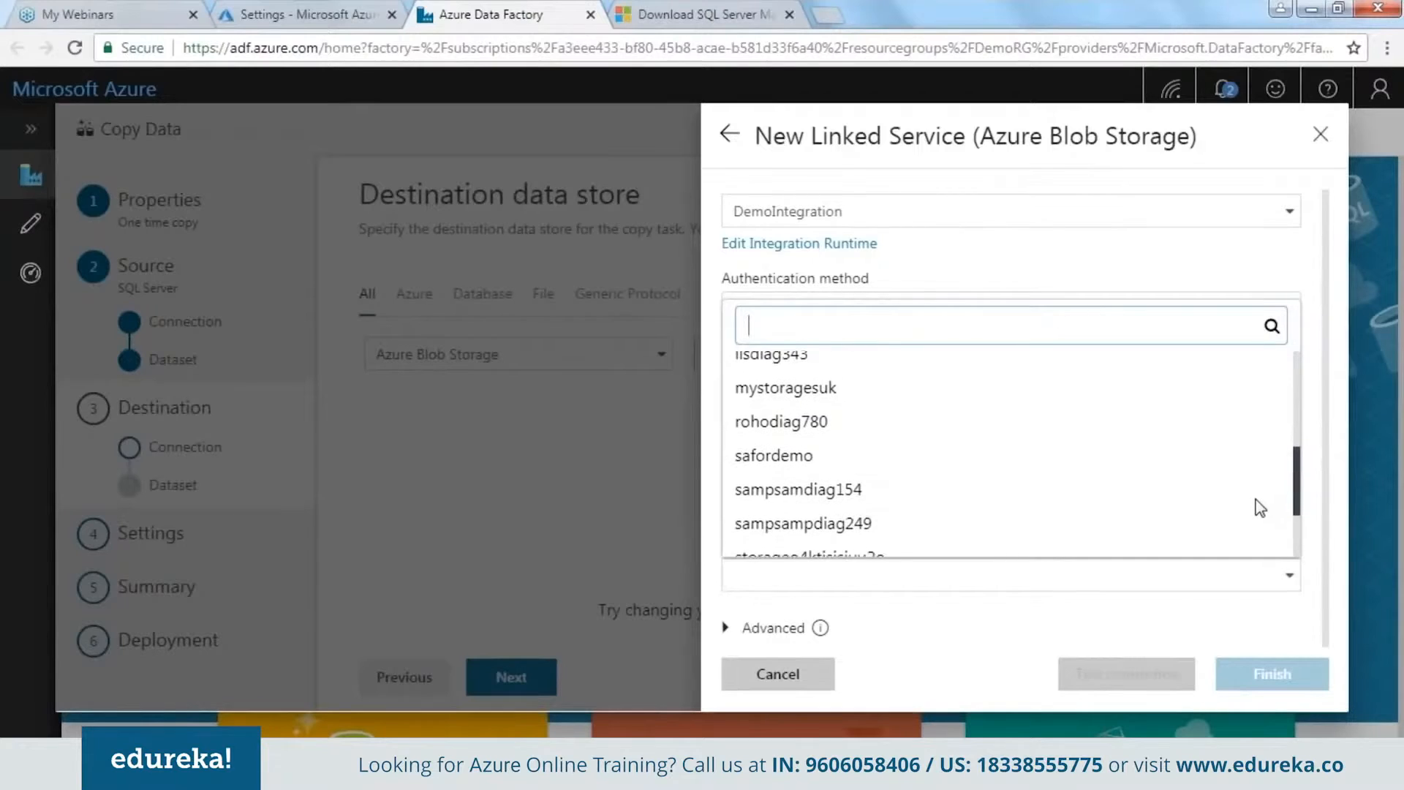
left_click(814, 461)
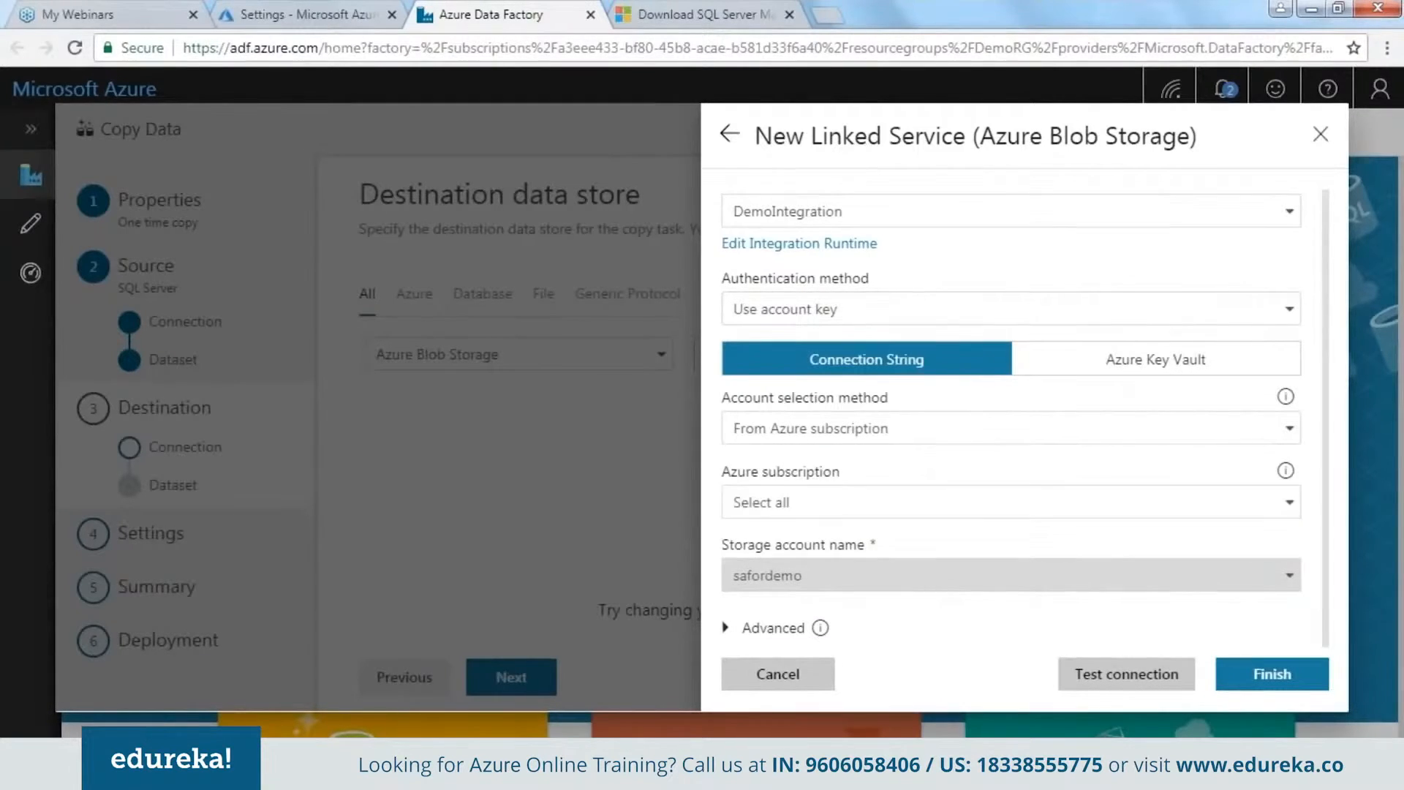
left_click(1271, 674)
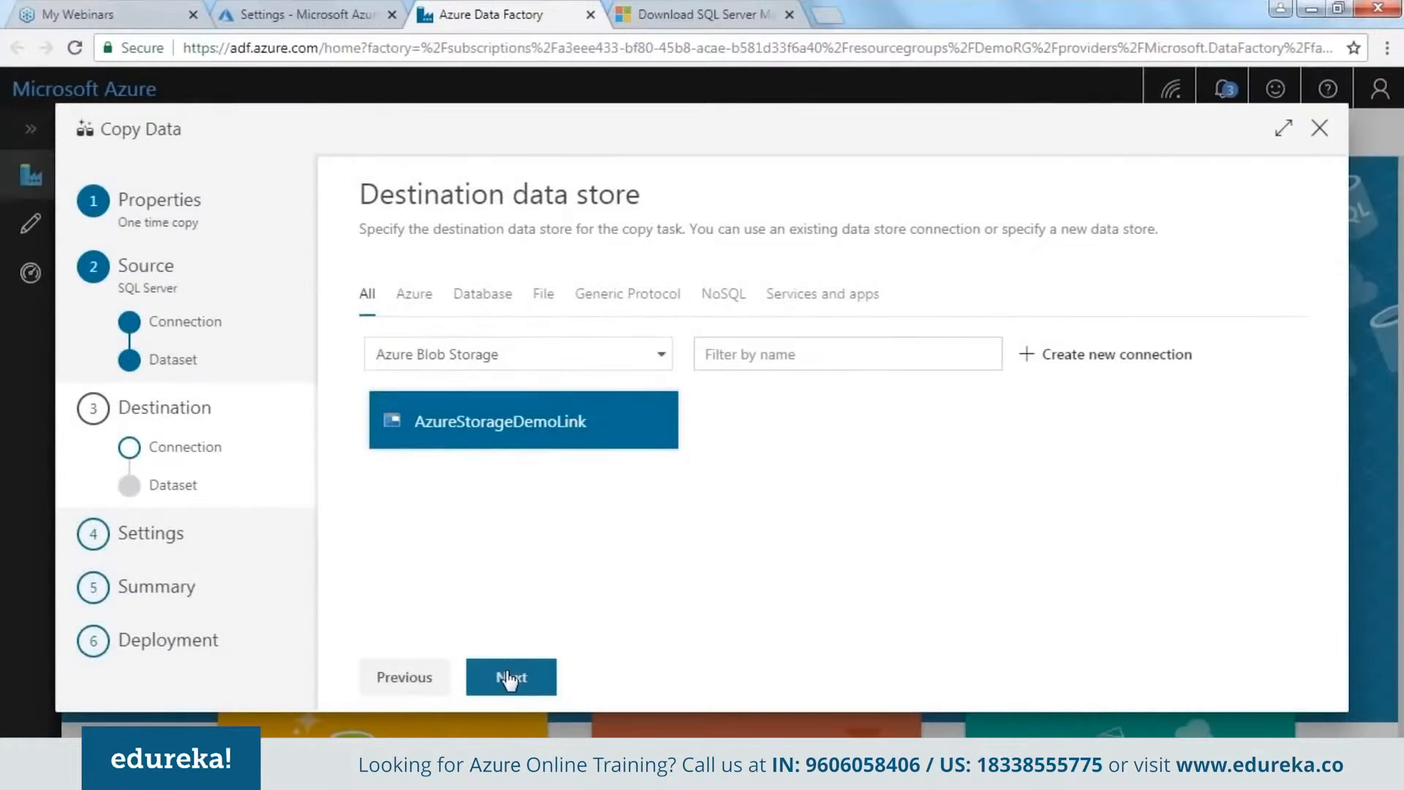
Continue with AzureStorageDemoLink as an Azure Blob Storage destination and set the output folder path to demonewblob and file name to emp3
left_click(511, 680)
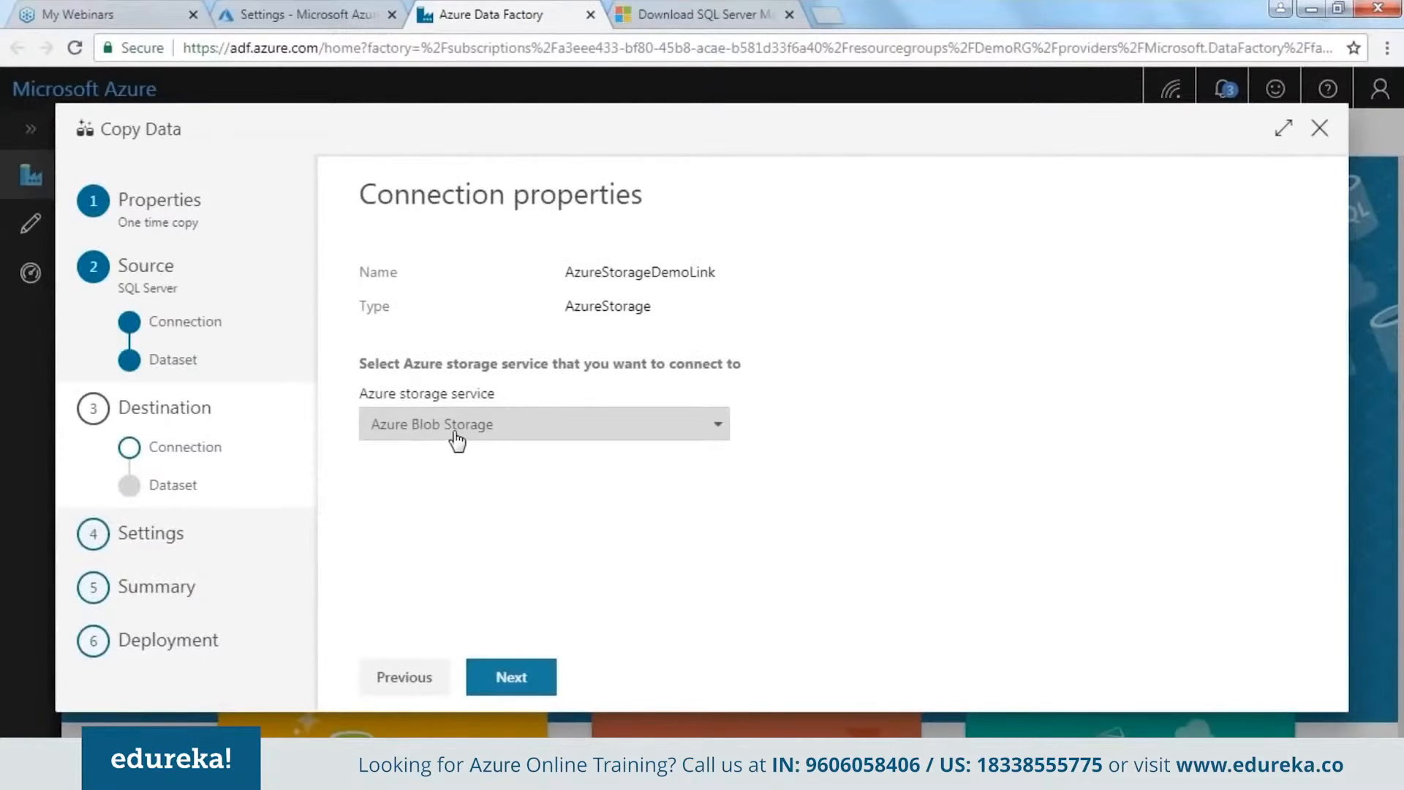
left_click(510, 675)
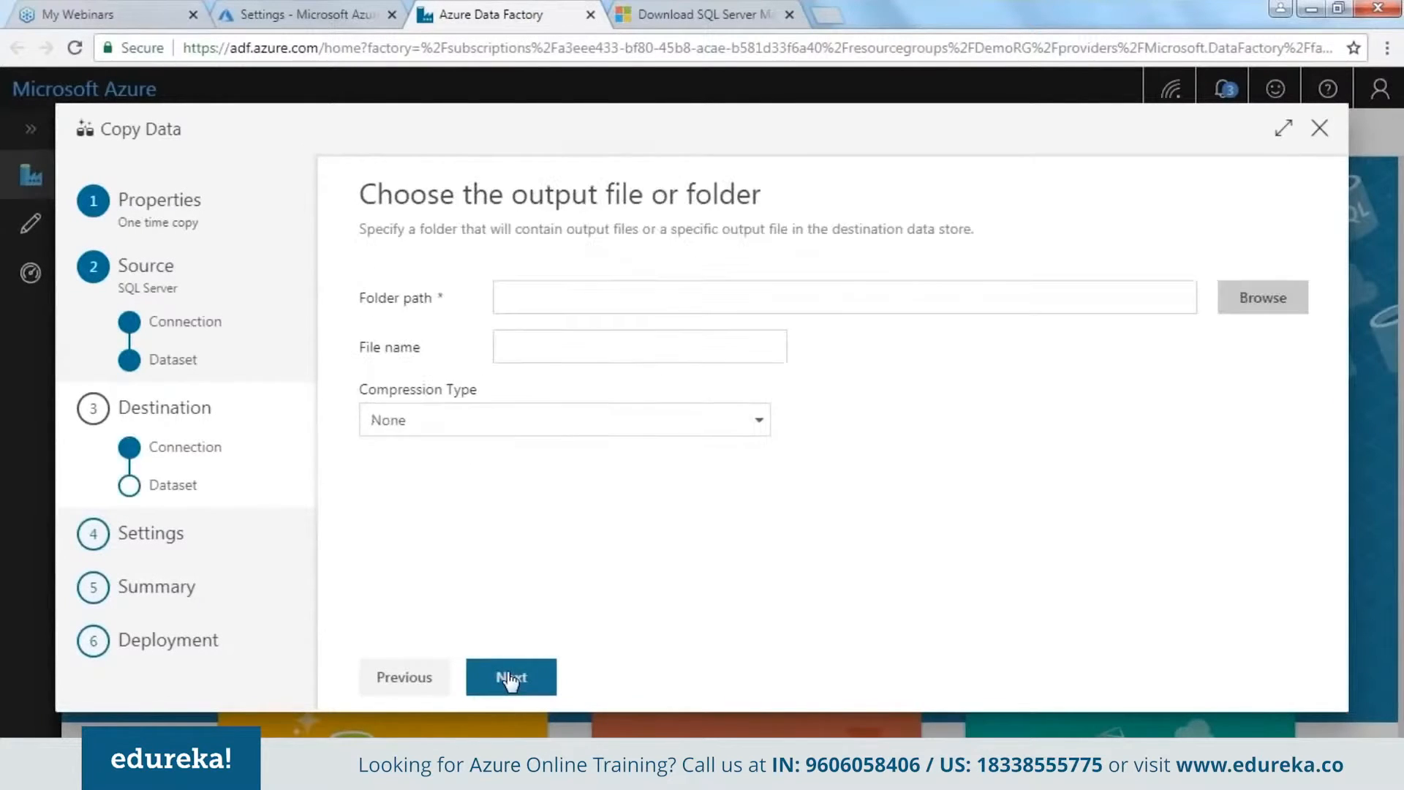
left_click(548, 303)
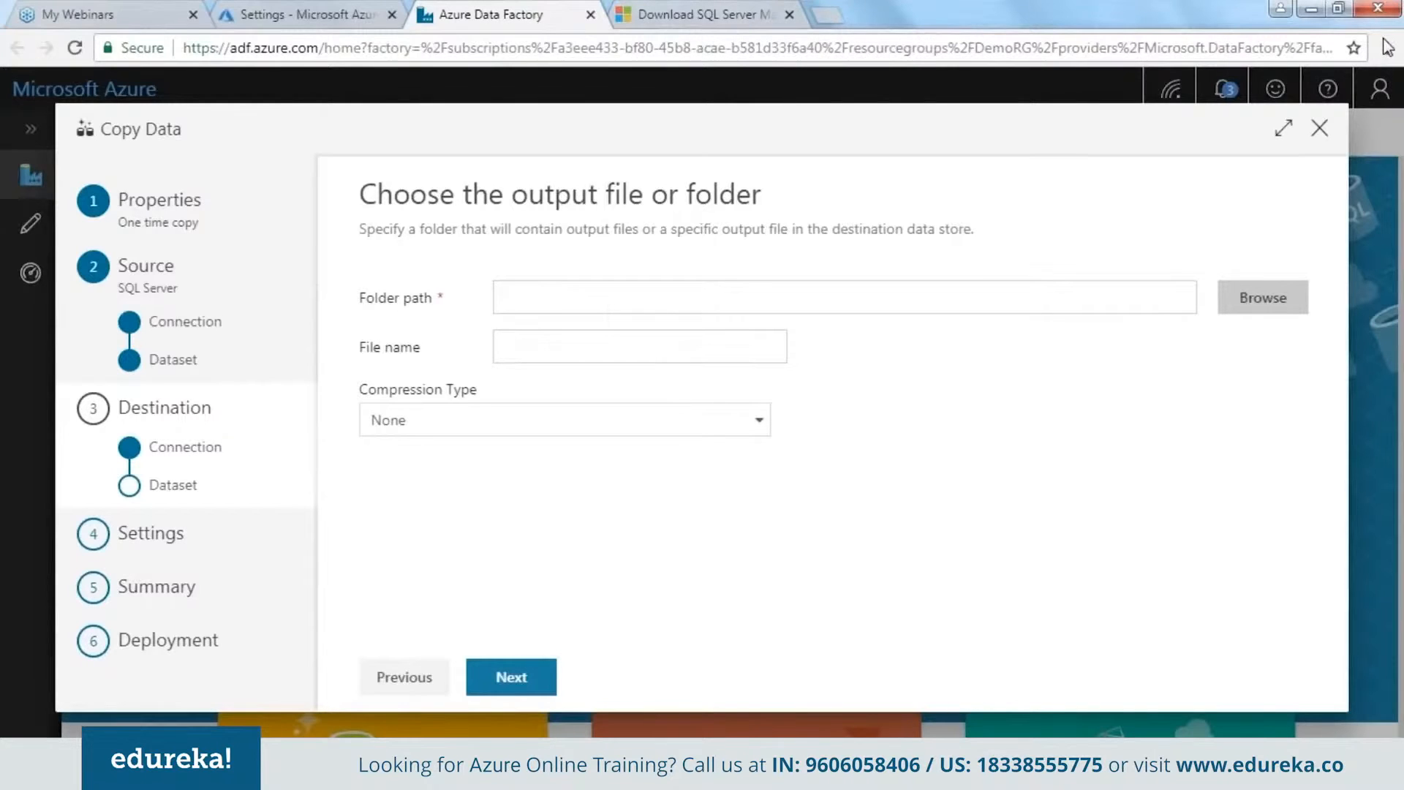
type("dem")
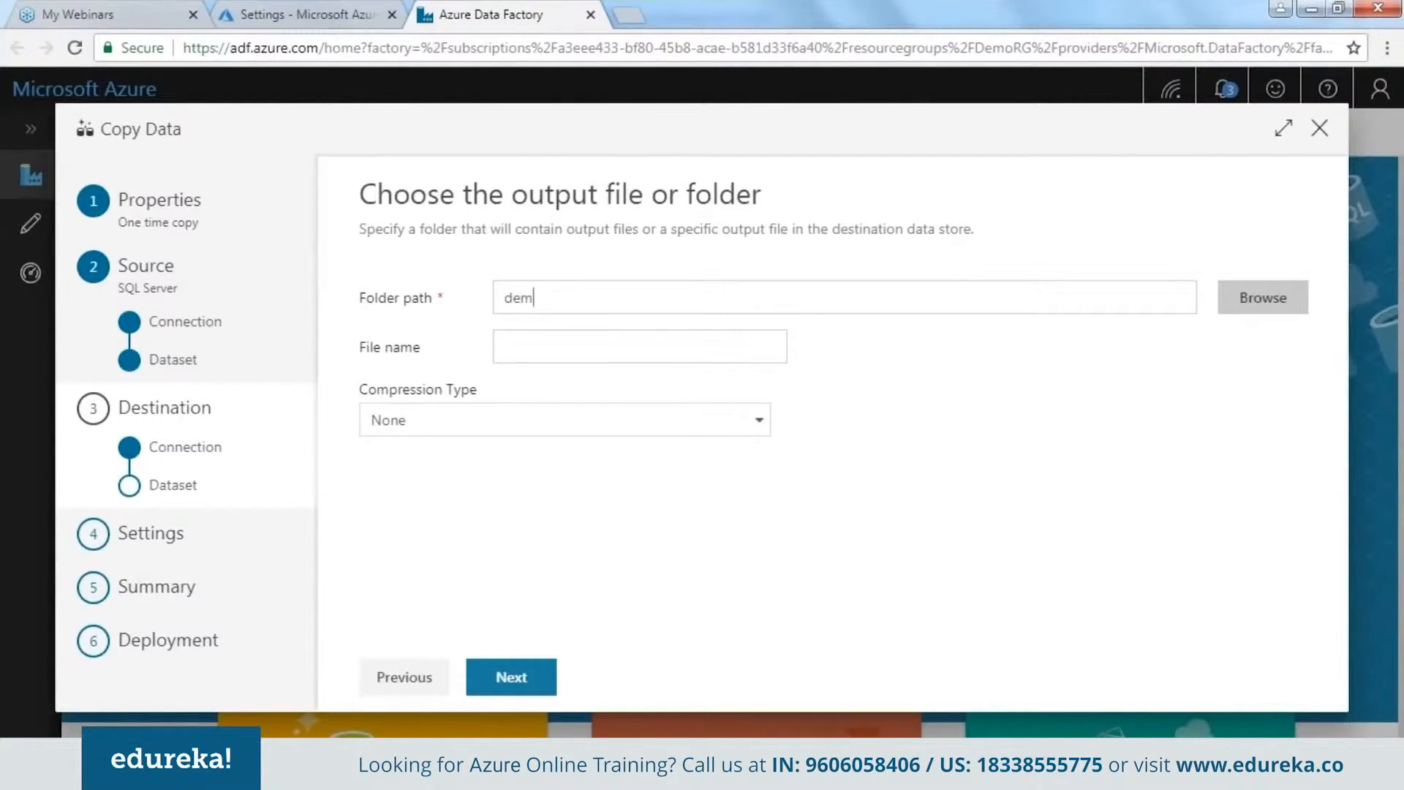
type("onewblob")
left_click(561, 350)
type("emp3")
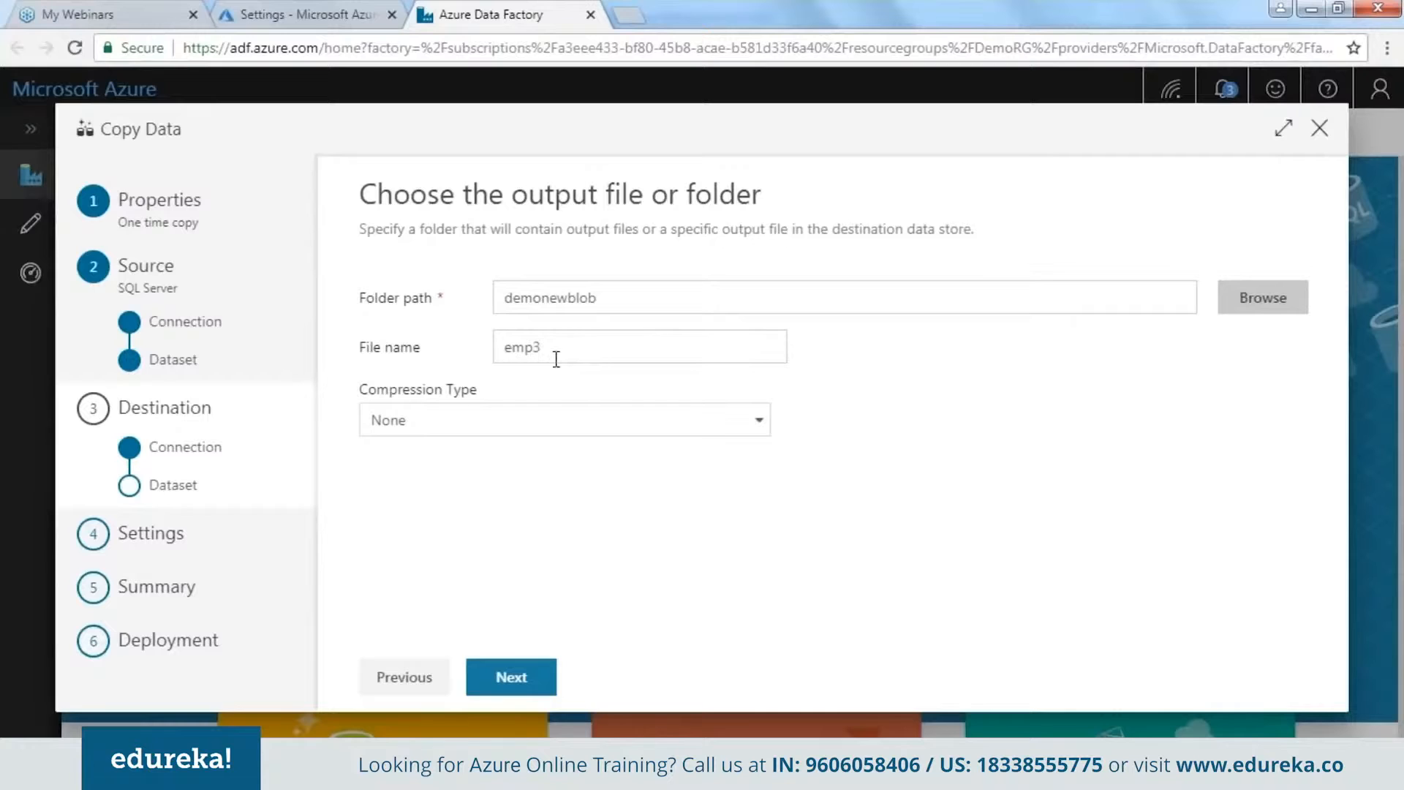
Accept the comma-delimited text format and the default copy settings, and deploy the CopyFromDBToBlob pipeline from the summary
left_click(549, 679)
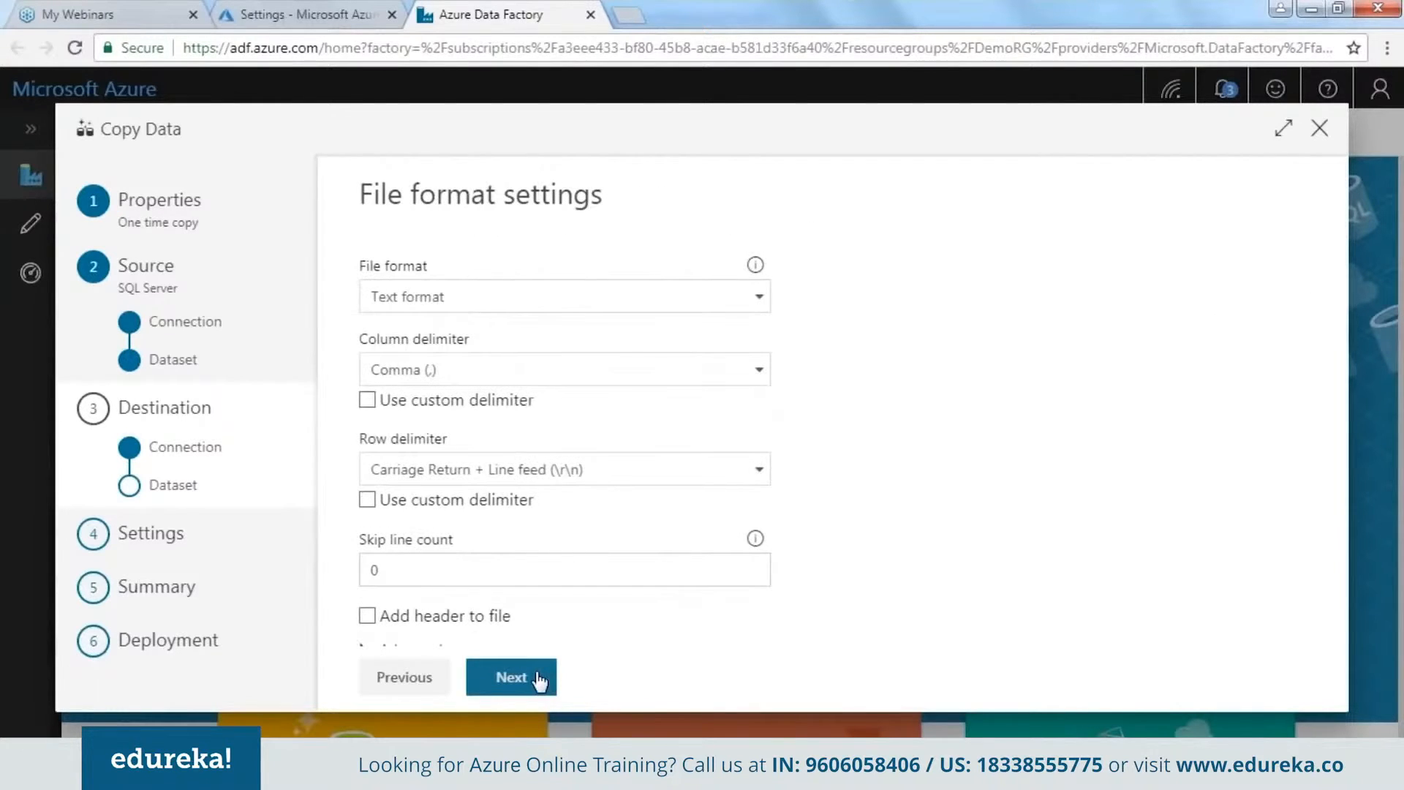
left_click(540, 681)
left_click(522, 681)
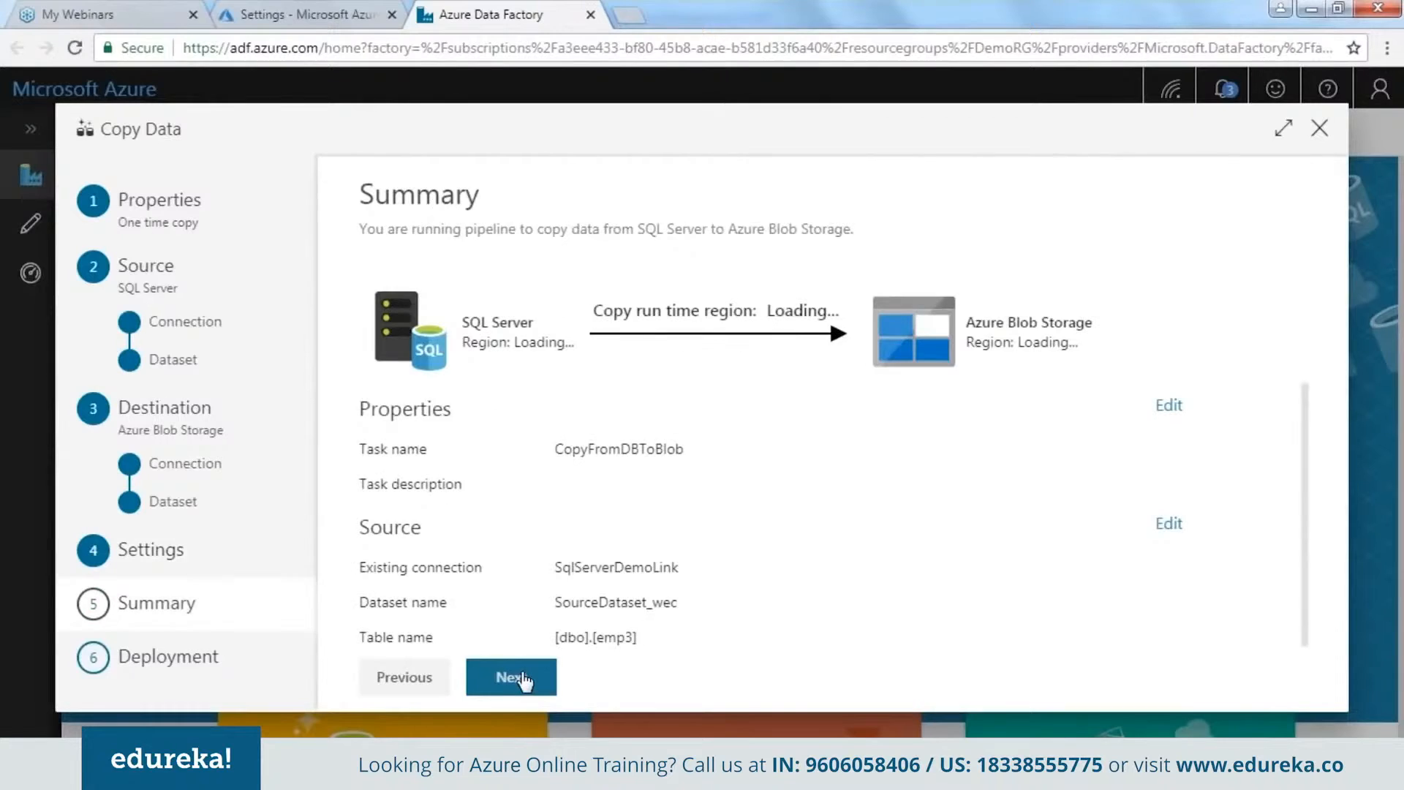
left_click(512, 678)
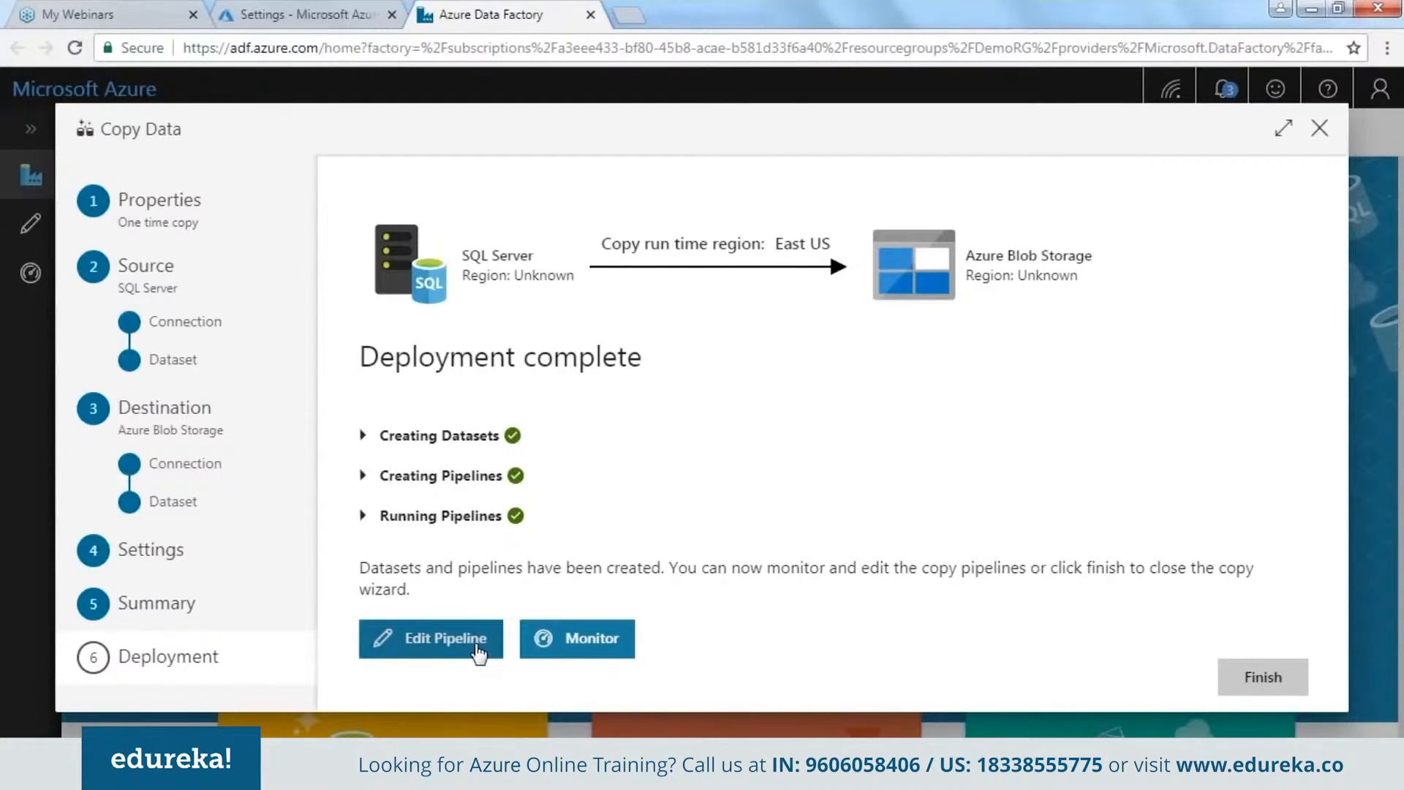
Check the pipeline runs of demodf007 in the monitoring view and return to the data factory home page
left_click(596, 646)
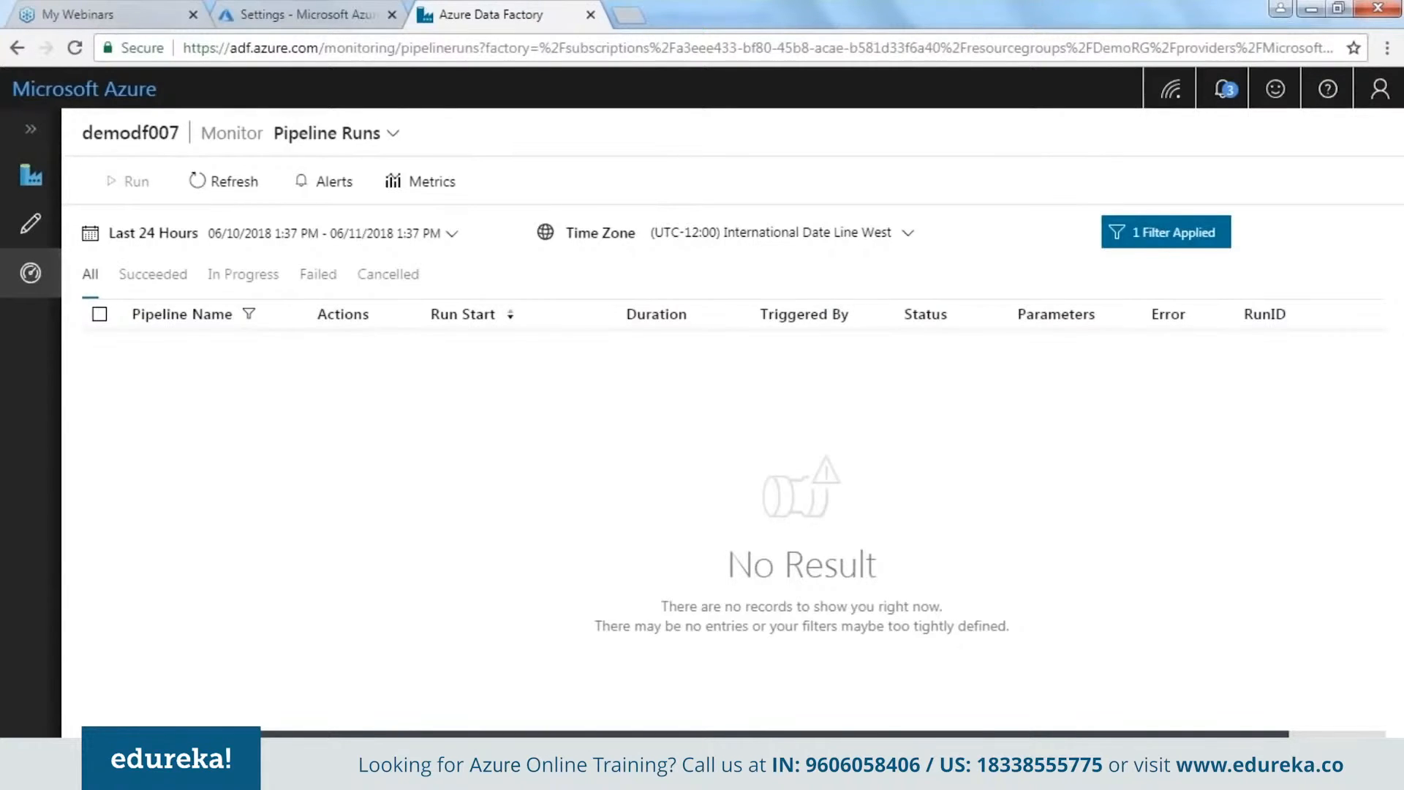
key("alt+Left")
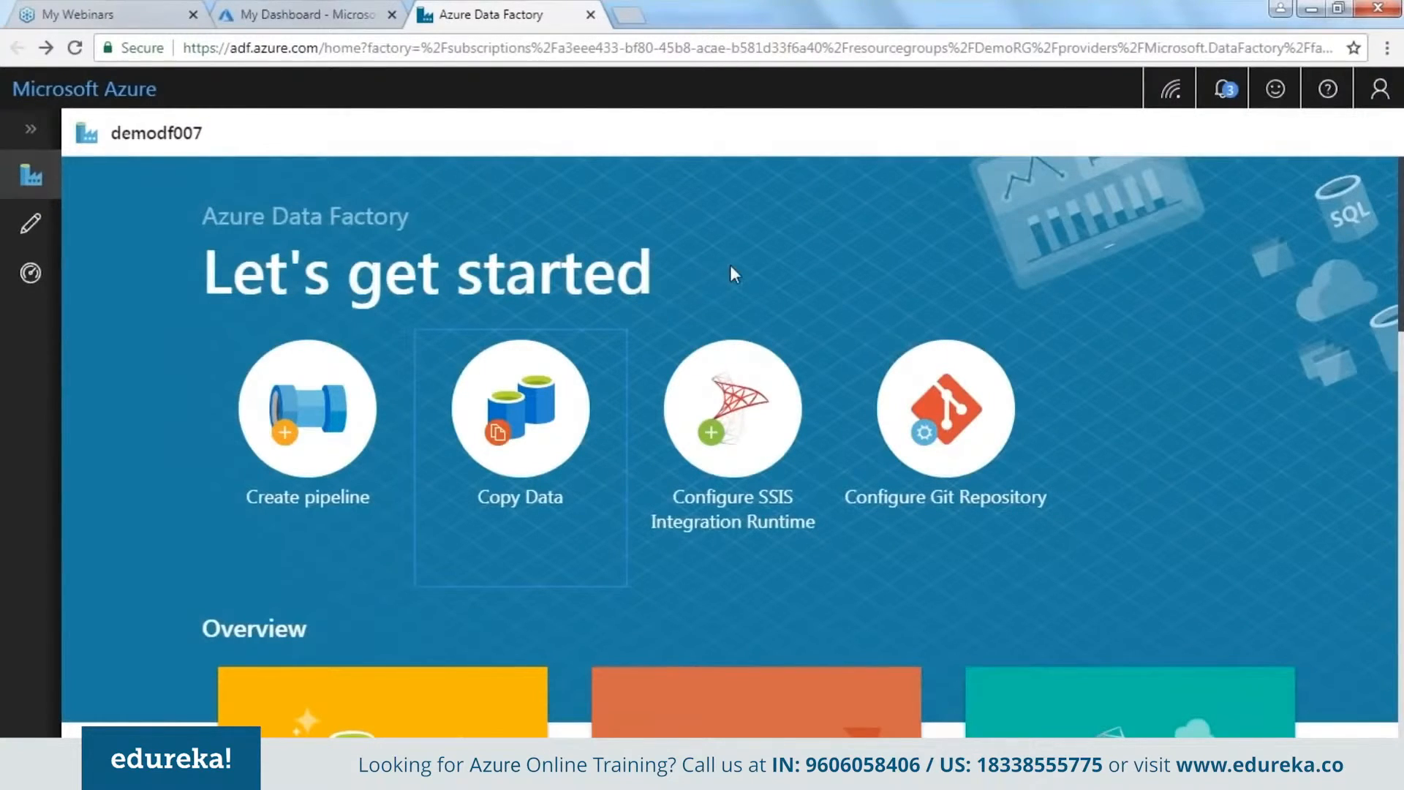
Switch to the Azure portal and open the demonewblob container in the safordemo storage account to check for the copied file
left_click(281, 9)
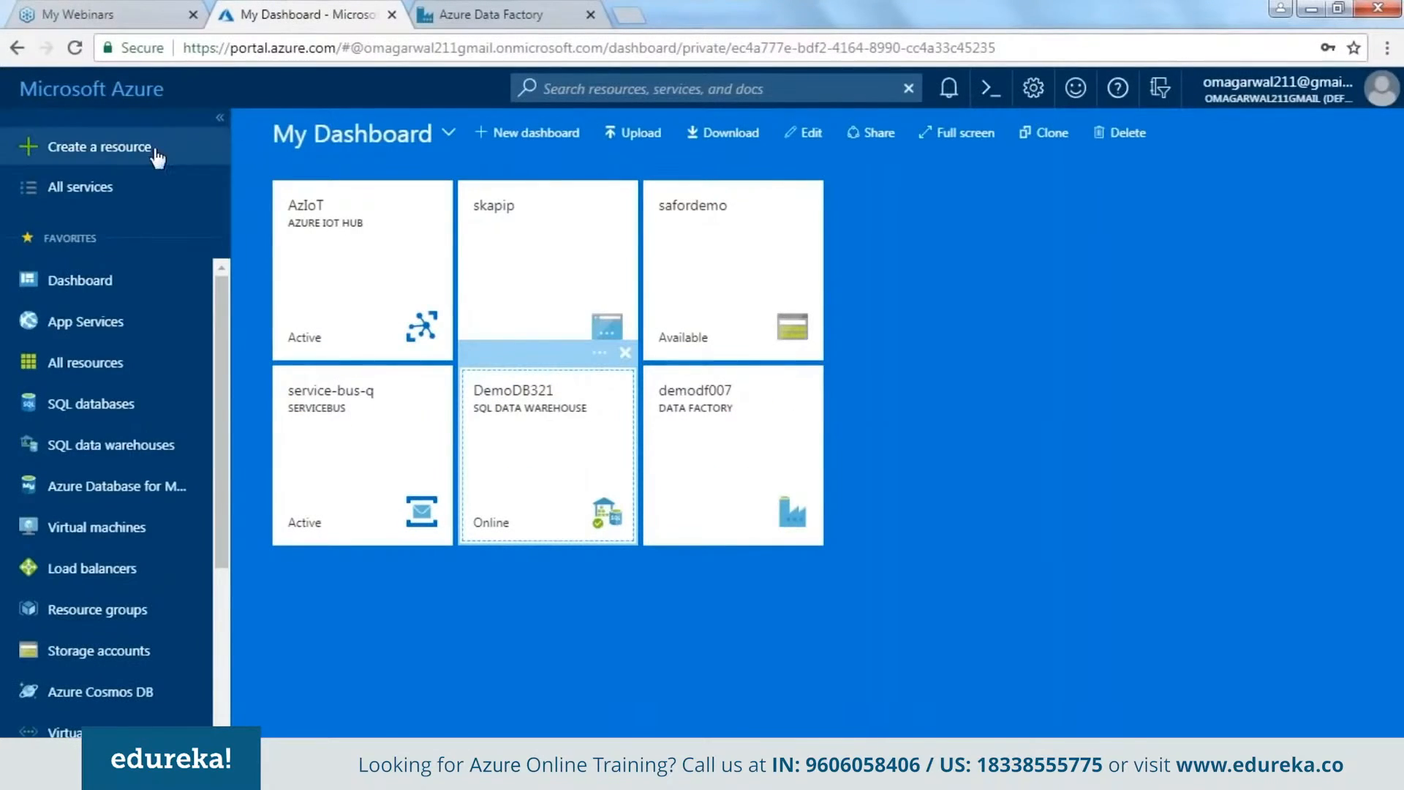
left_click(577, 87)
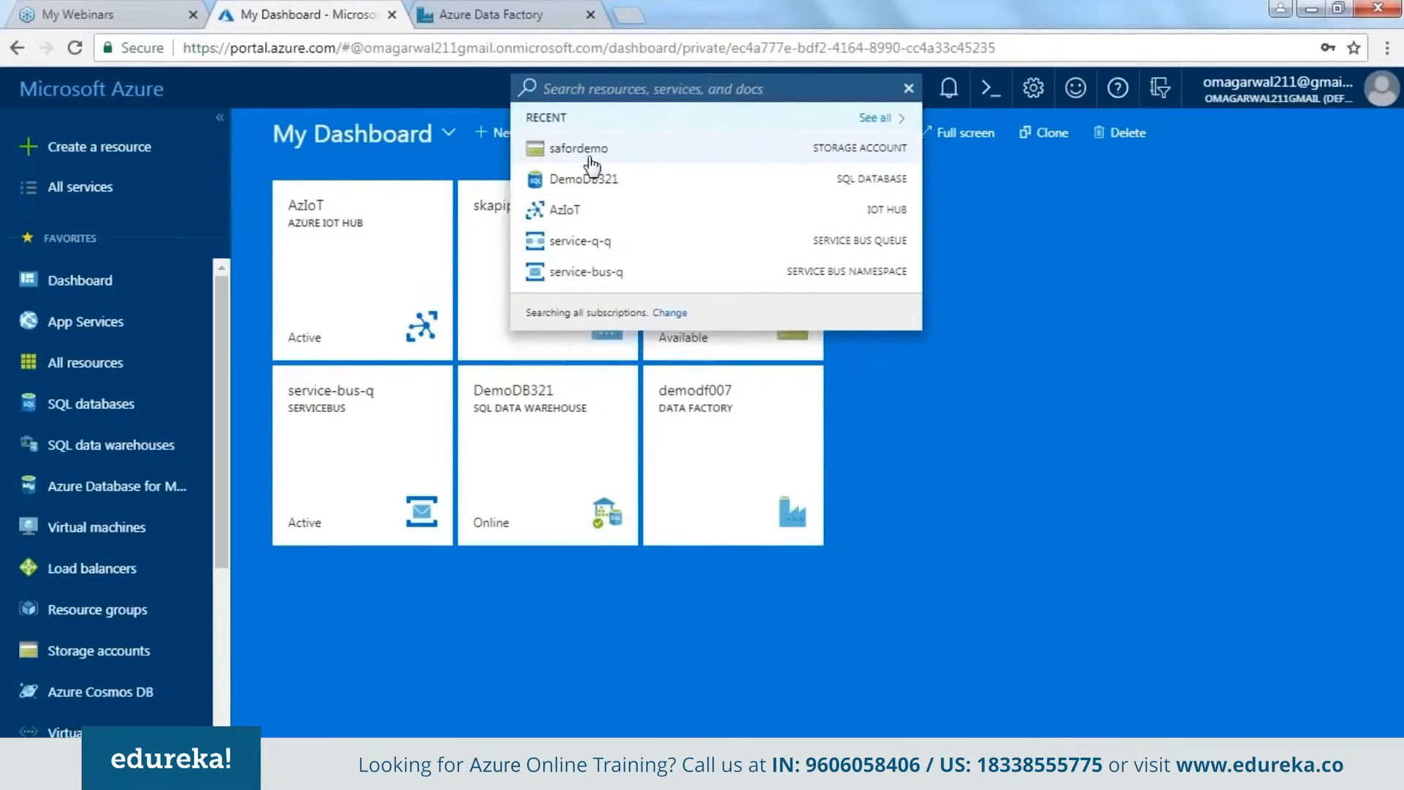
left_click(578, 149)
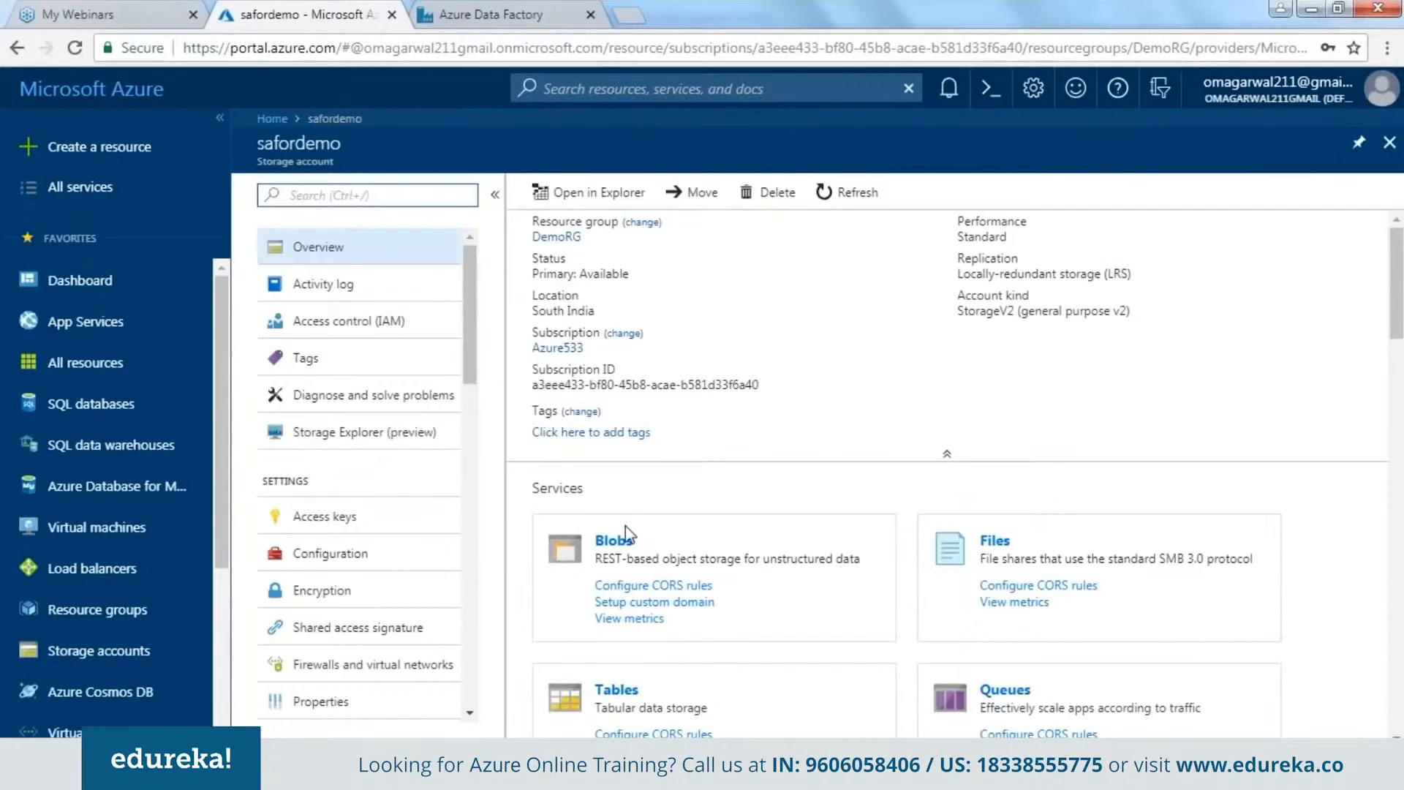
left_click(620, 542)
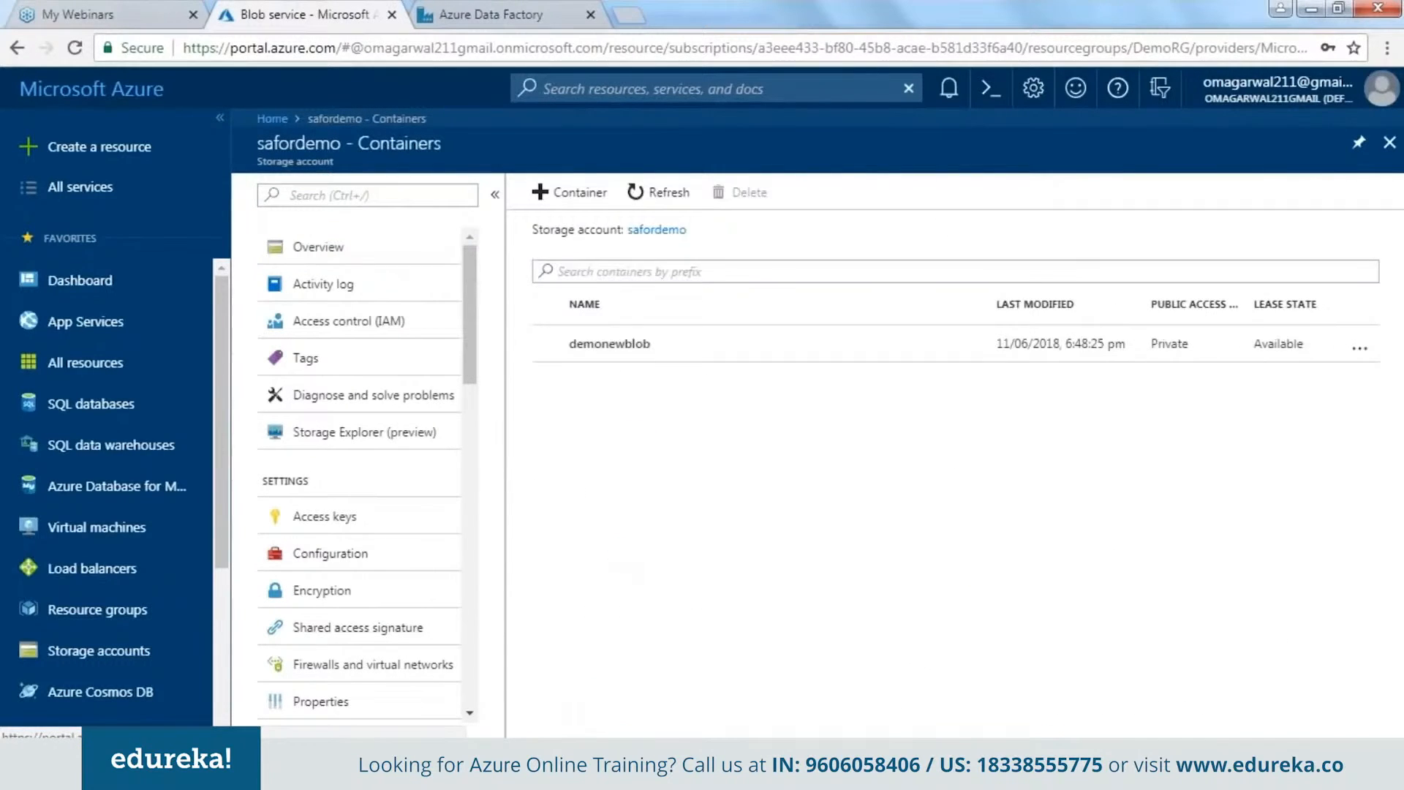
left_click(605, 345)
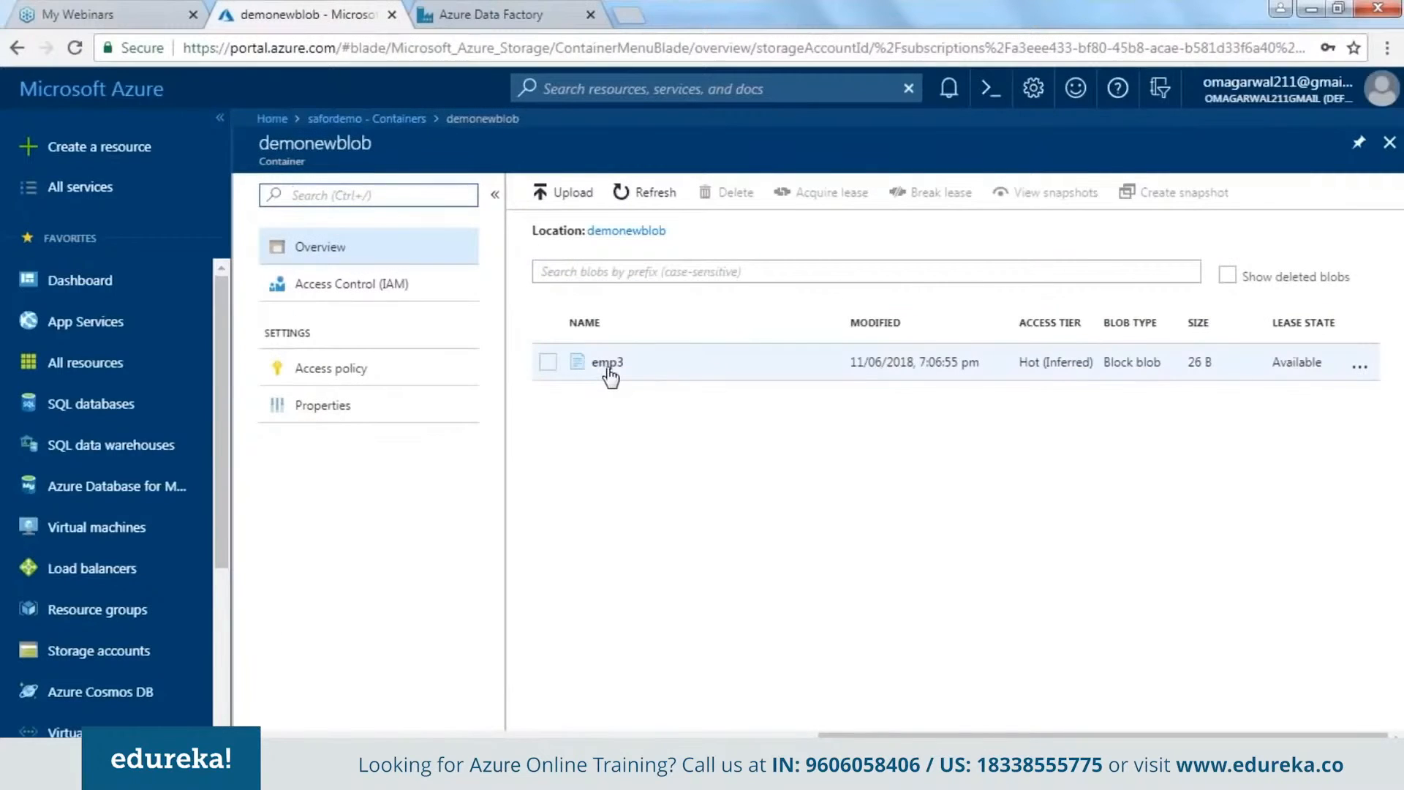